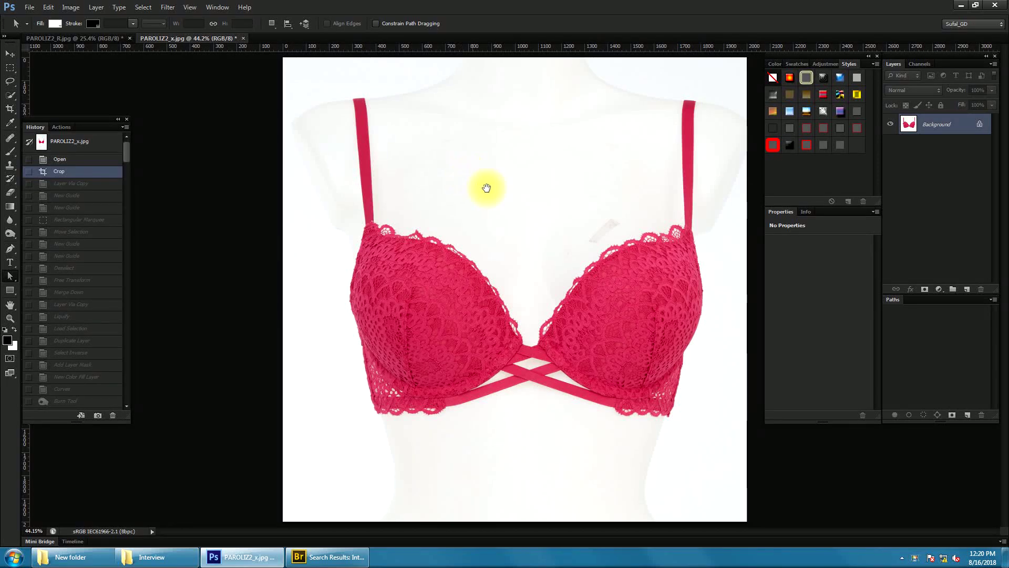
Zoom in on the bra, then fit the whole image on screen
{"action": "left_click", "coordinate": [529, 272], "text": "alt"}
{"action": "left_click", "coordinate": [552, 282]}
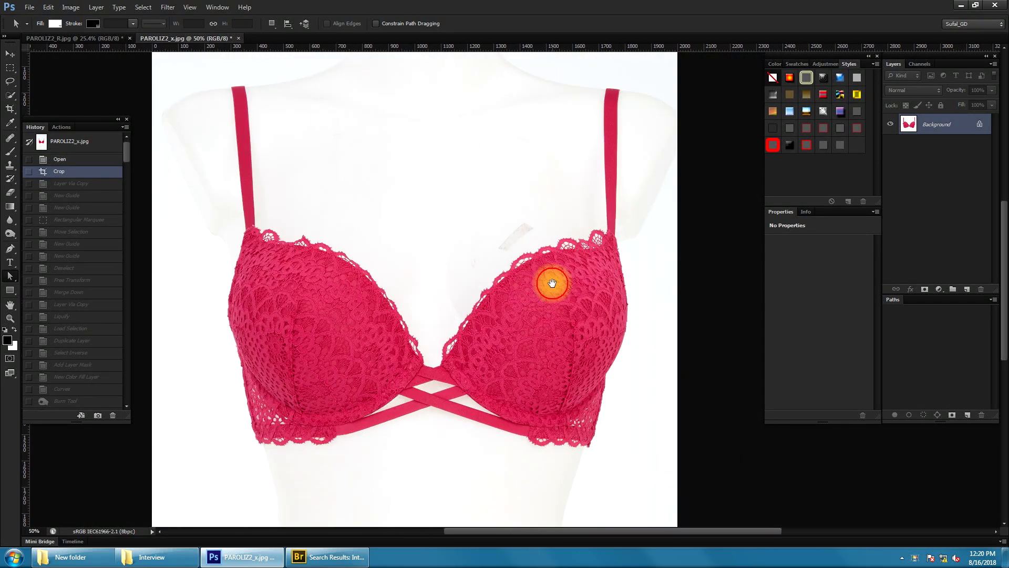
{"action": "right_click", "coordinate": [547, 156]}
{"action": "left_click", "coordinate": [573, 172]}
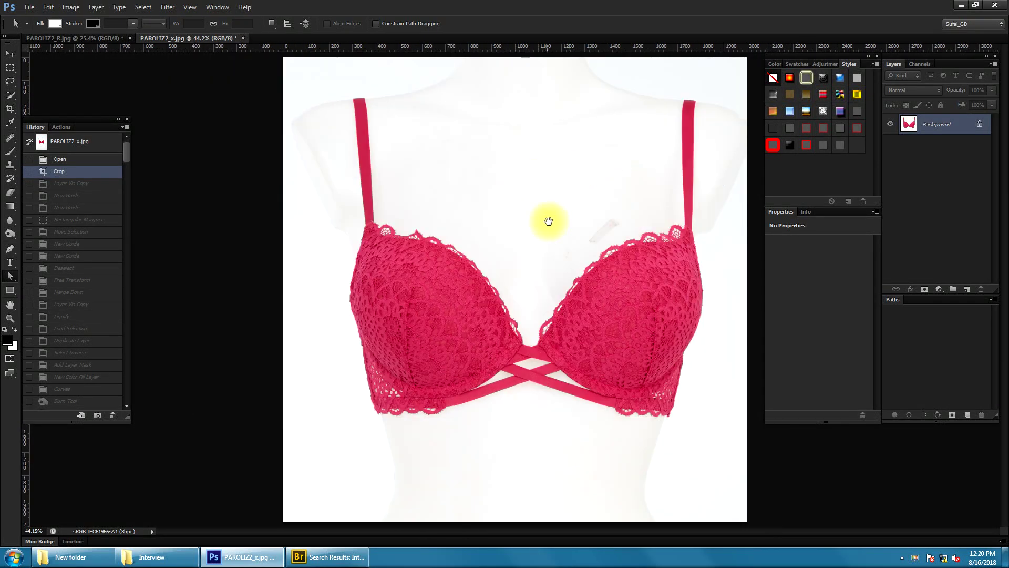
Duplicate the background onto a new Layer 1 with Layer Via Copy
{"action": "left_click", "coordinate": [95, 6]}
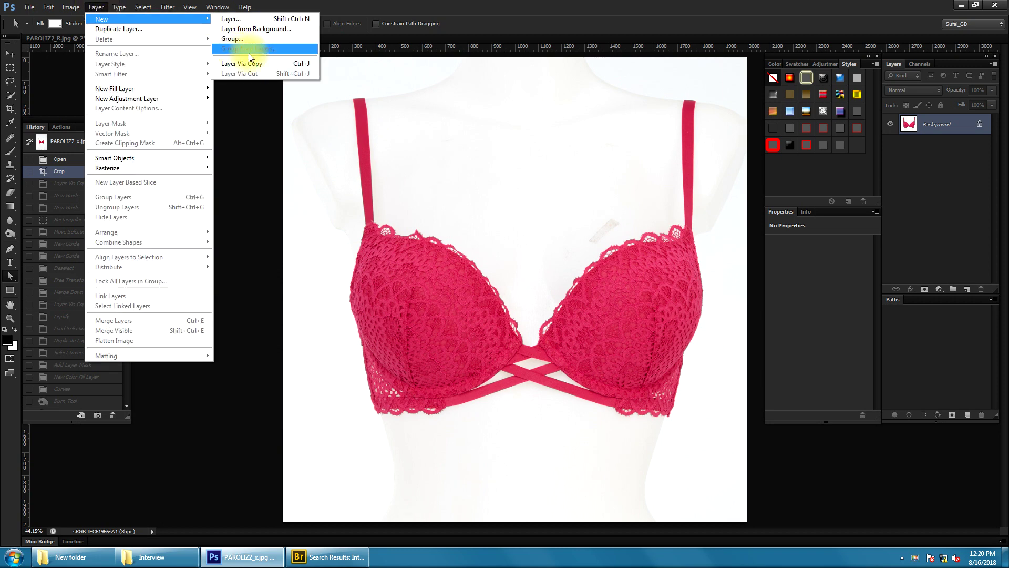
{"action": "left_click", "coordinate": [247, 63]}
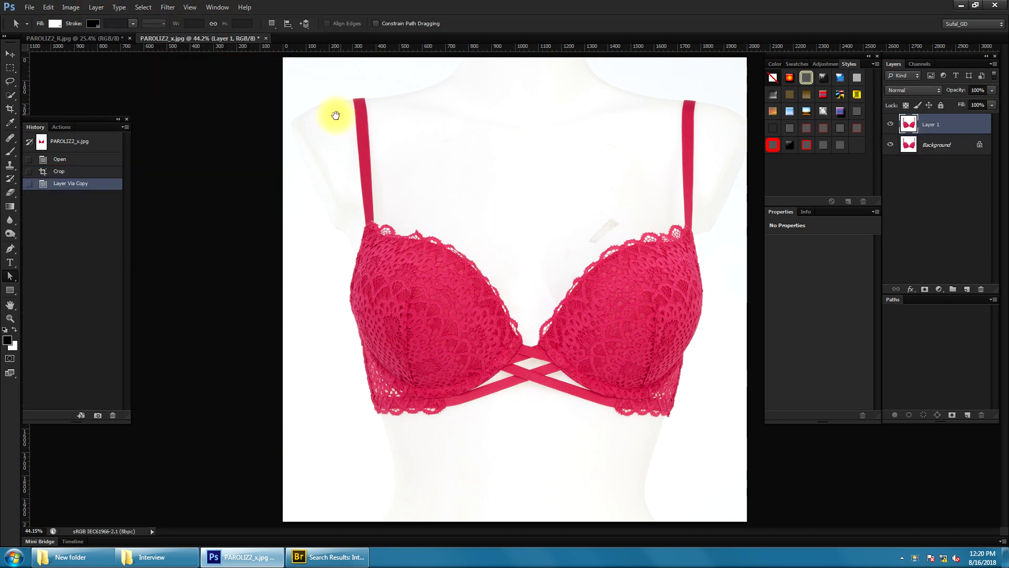
{"action": "scroll", "coordinate": [326, 100], "scroll_direction": "down", "scroll_amount": 1}
{"action": "scroll", "coordinate": [322, 99], "scroll_direction": "up", "scroll_amount": 1}
Place a left-margin vertical guide and draw a rectangular margin box at the top-left corner
{"action": "mouse_move", "coordinate": [336, 48]}
{"action": "left_mouse_down"}
{"action": "mouse_move", "coordinate": [326, 65]}
{"action": "mouse_move", "coordinate": [341, 100]}
{"action": "left_mouse_up"}
{"action": "scroll", "coordinate": [348, 163], "scroll_direction": "down", "scroll_amount": 1}
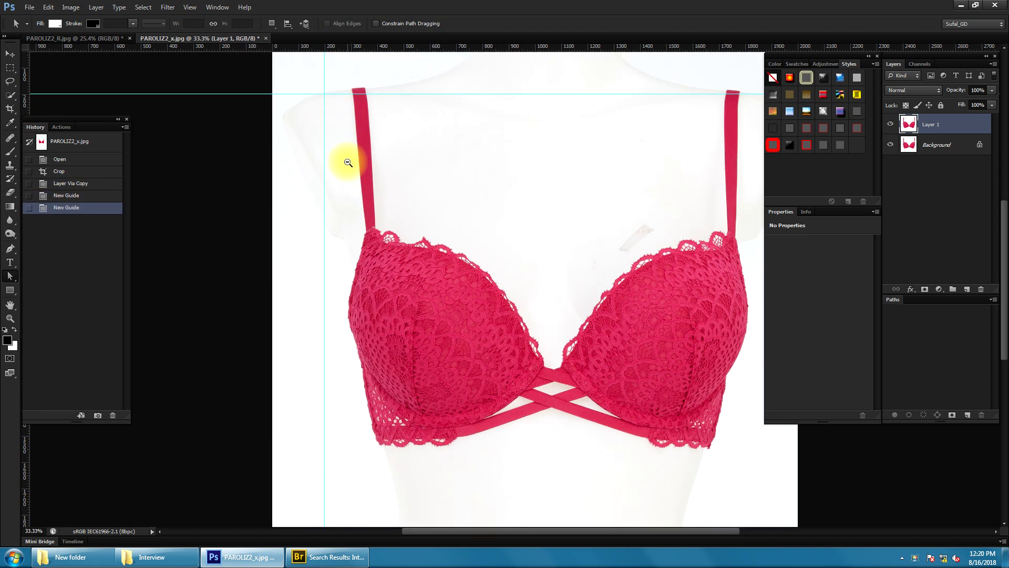
{"action": "left_click", "coordinate": [10, 68]}
{"action": "scroll", "coordinate": [389, 117], "scroll_direction": "up", "scroll_amount": 1}
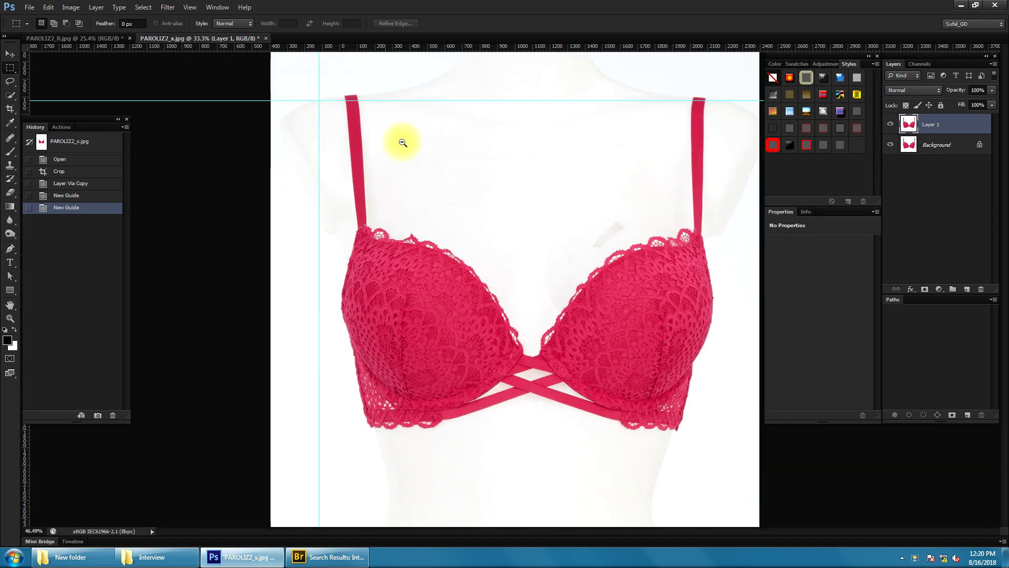
{"action": "left_click_drag", "start_coordinate": [322, 111], "coordinate": [369, 159]}
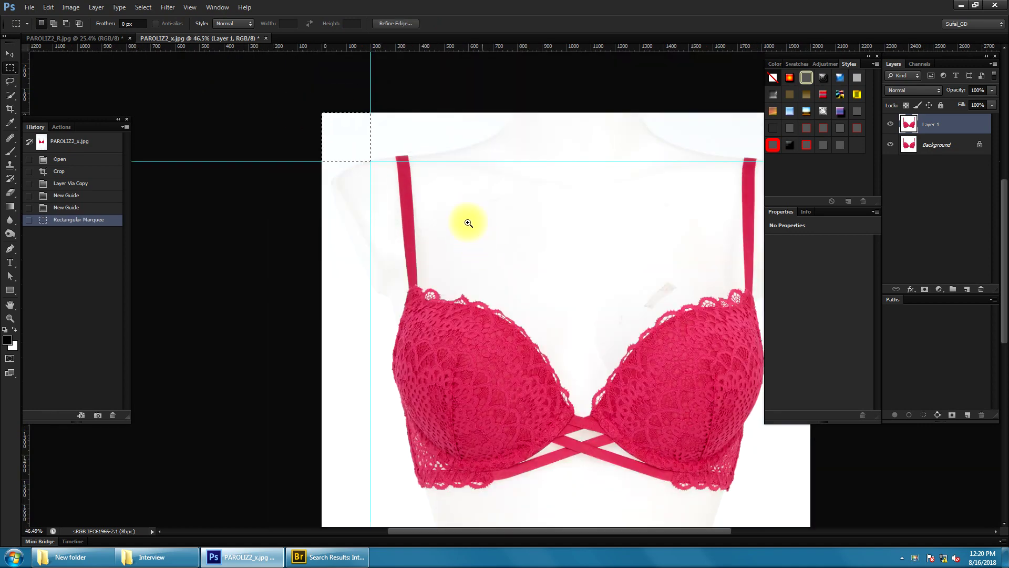
Add the right and bottom margin guides using the moved margin box, then clear the selection
{"action": "scroll", "coordinate": [426, 199], "scroll_direction": "down", "scroll_amount": 2}
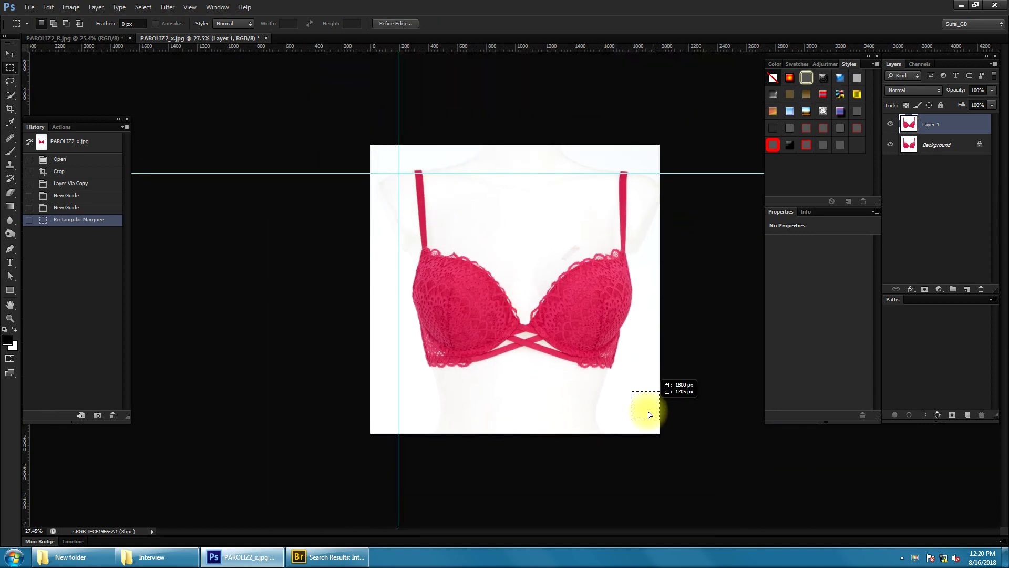
{"action": "left_click_drag", "start_coordinate": [648, 415], "coordinate": [648, 418]}
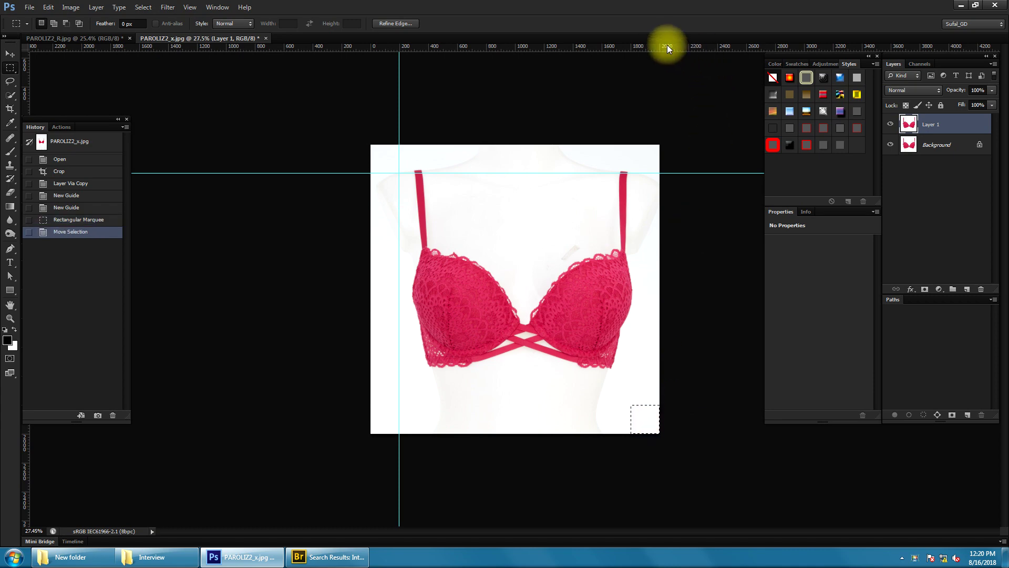
{"action": "left_click_drag", "start_coordinate": [667, 45], "coordinate": [630, 320]}
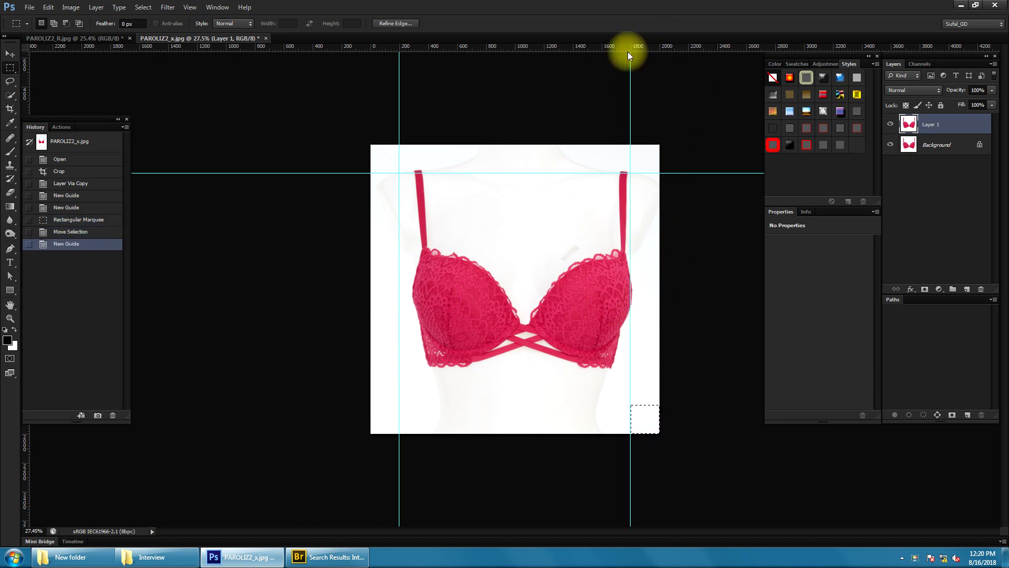
{"action": "left_click_drag", "start_coordinate": [629, 48], "coordinate": [631, 404]}
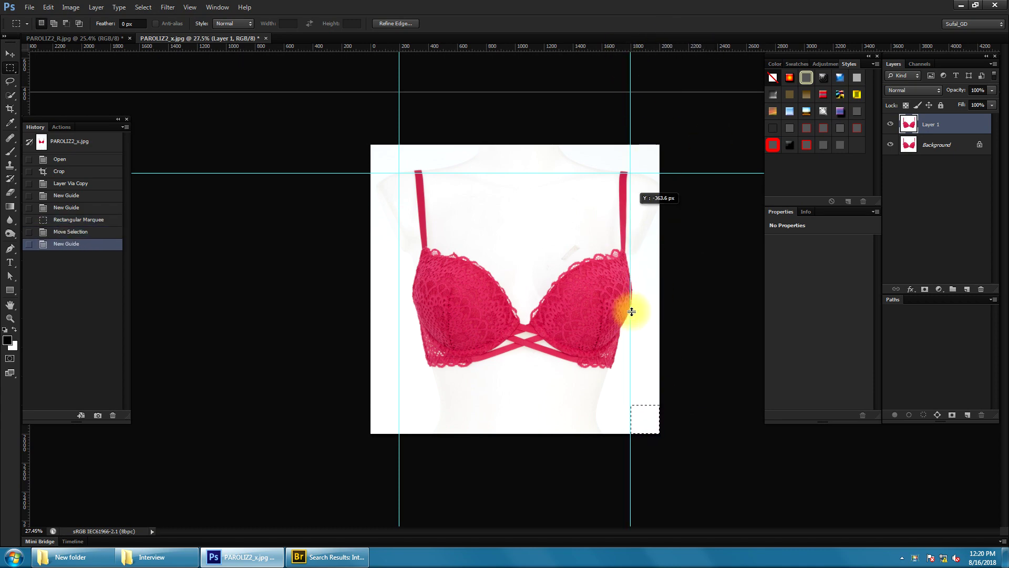
{"action": "left_click", "coordinate": [556, 307]}
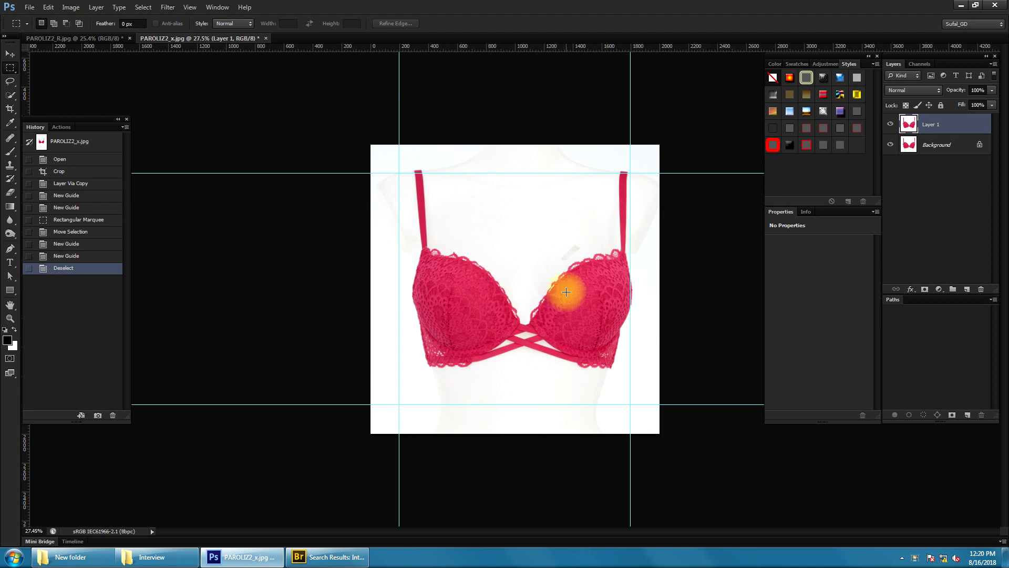
{"action": "left_click", "coordinate": [11, 54]}
{"action": "scroll", "coordinate": [525, 263], "scroll_direction": "up", "scroll_amount": 2}
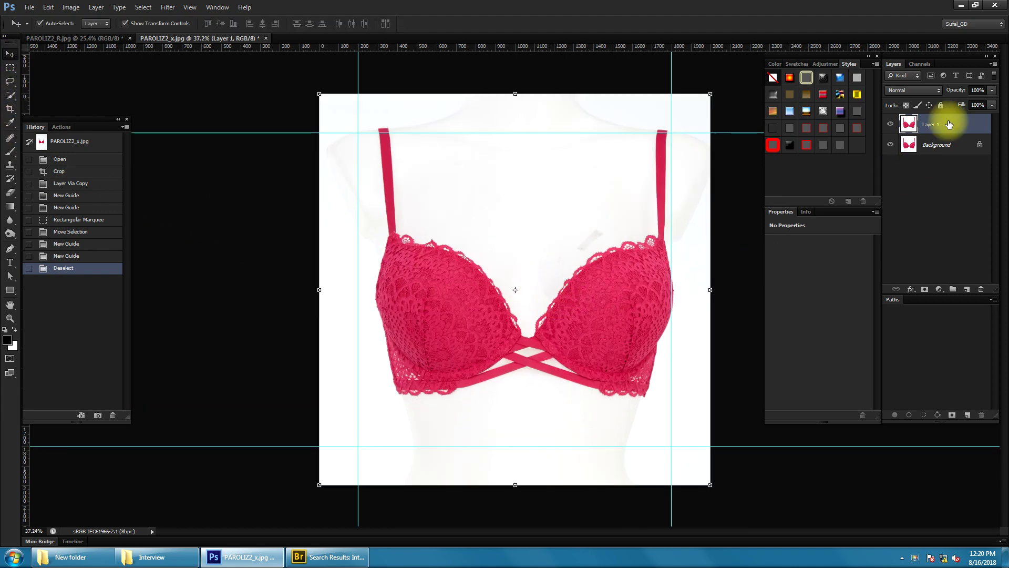
Move Layer 1 down about 97 px and nudge it slightly left and down
{"action": "left_click_drag", "start_coordinate": [601, 211], "coordinate": [598, 230]}
{"action": "key", "text": "Left"}
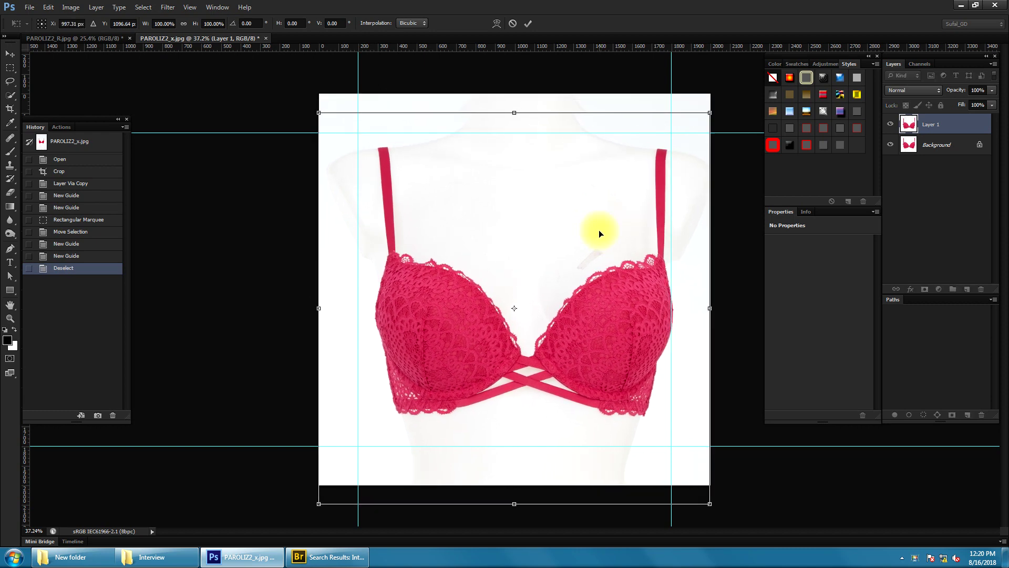
{"action": "key", "text": "Left"}
{"action": "key", "text": "Left"}
{"action": "key", "text": "Left"}
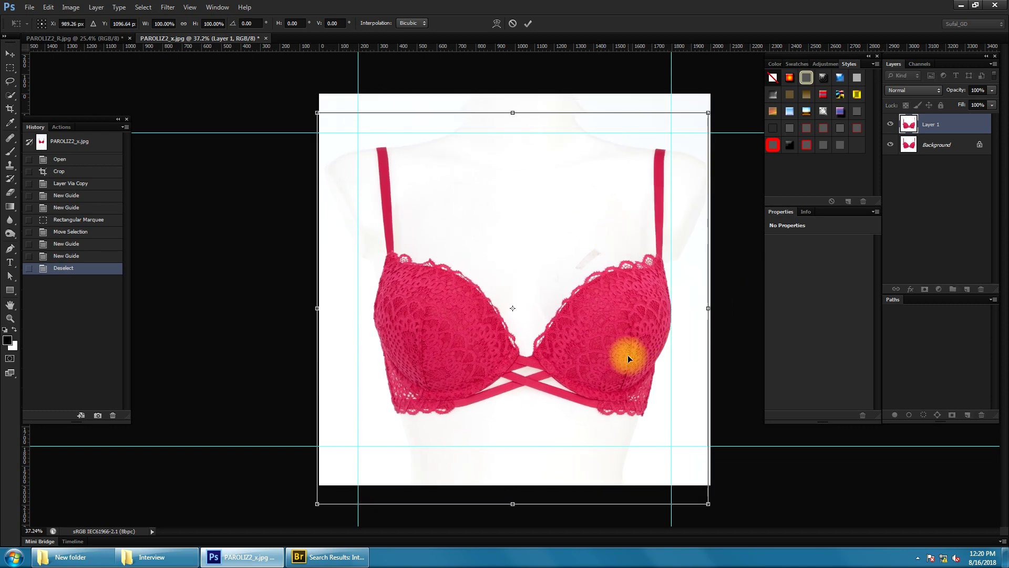
{"action": "key", "text": "shift+Down"}
{"action": "key", "text": "shift+Down"}
{"action": "key", "text": "shift+Down"}
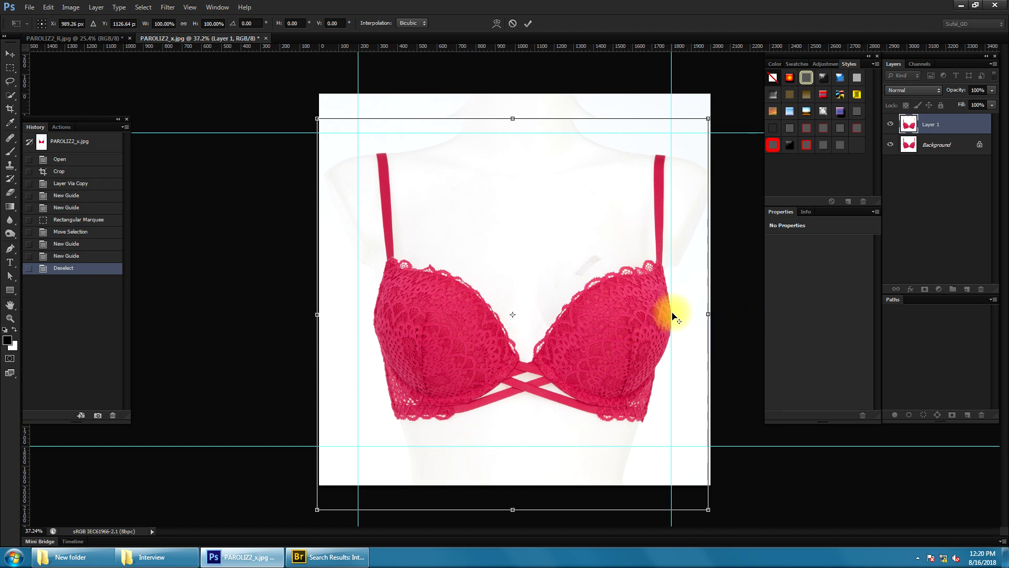
Scale the layer to about 105% from a right-guide anchor and commit the transform
{"action": "left_click_drag", "start_coordinate": [671, 314], "coordinate": [672, 314]}
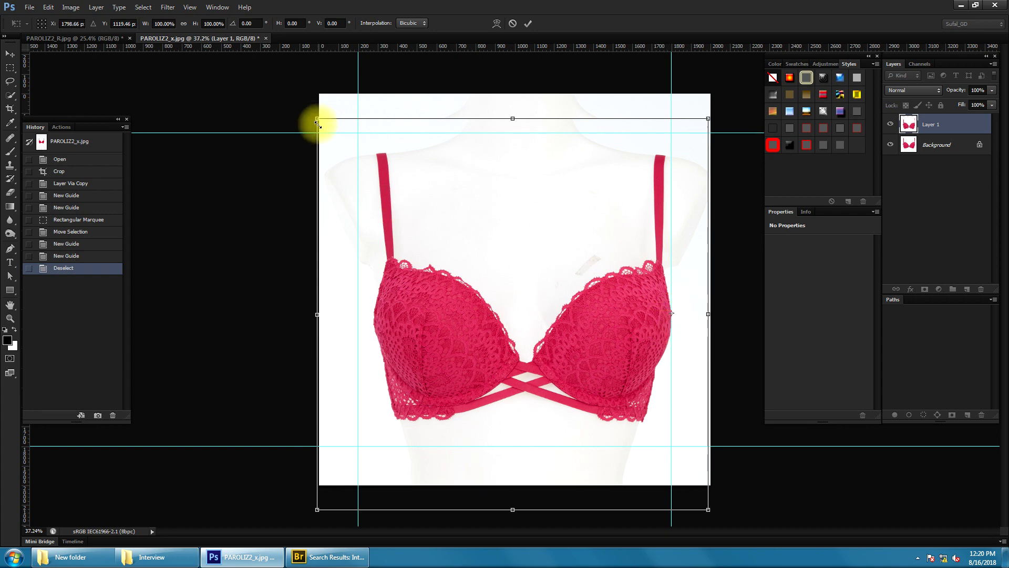
{"action": "left_click_drag", "start_coordinate": [314, 117], "coordinate": [296, 115]}
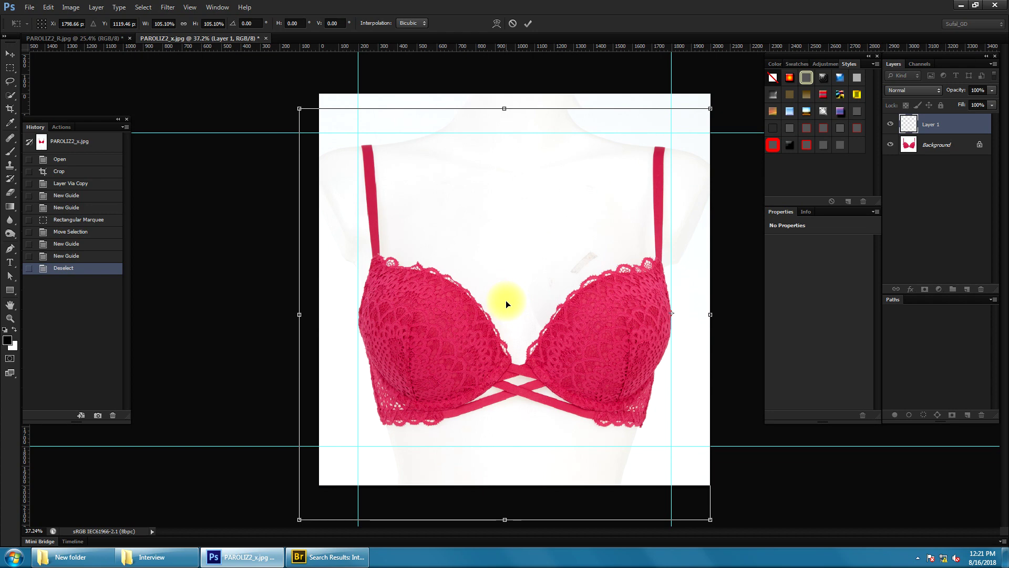
{"action": "key", "text": "shift+Down"}
{"action": "key", "text": "Down"}
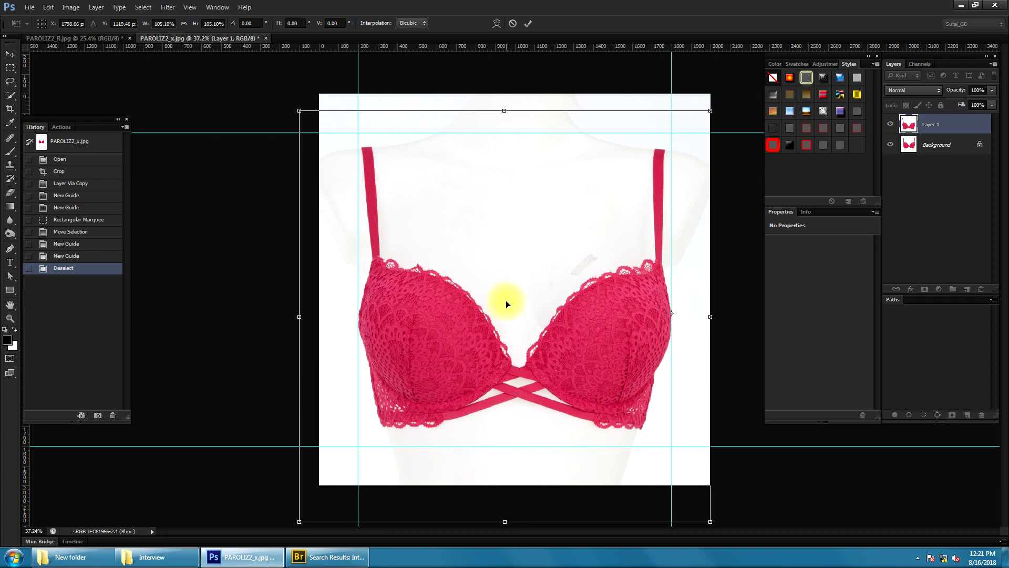
{"action": "key", "text": "Return"}
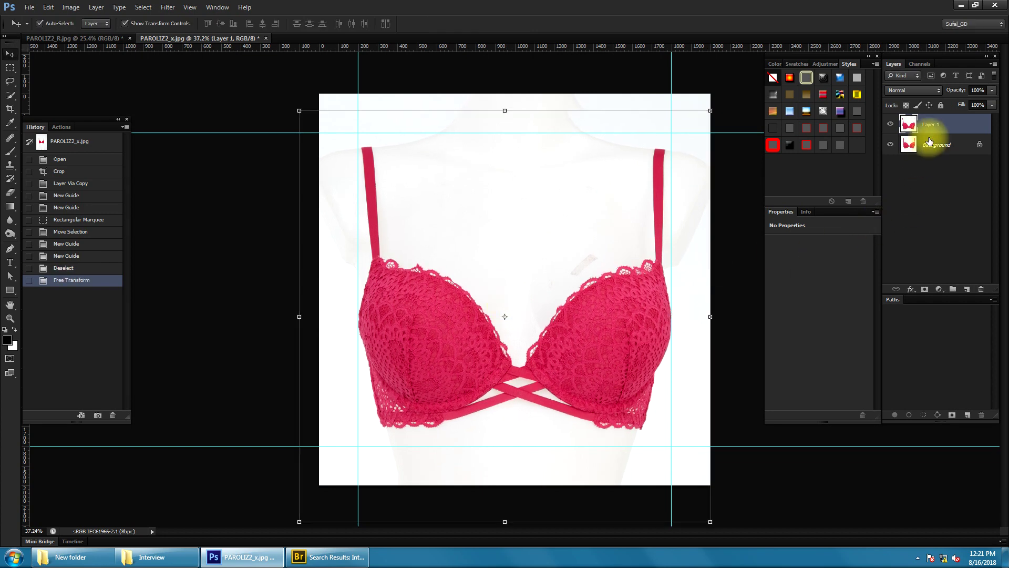
Merge Layer 1 into the Background and duplicate it again as a new Layer 1
{"action": "right_click", "coordinate": [931, 125]}
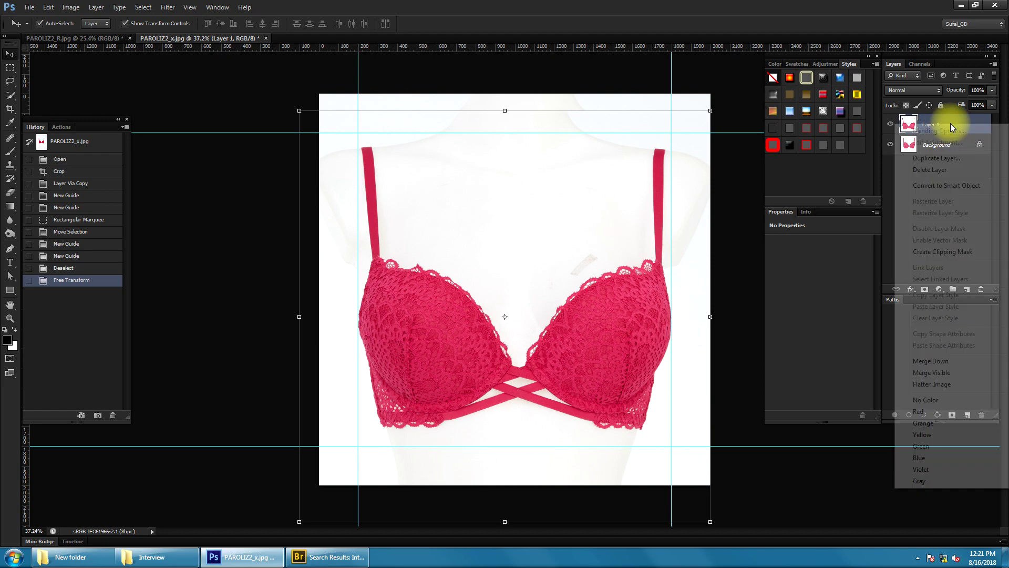
{"action": "left_click", "coordinate": [943, 361]}
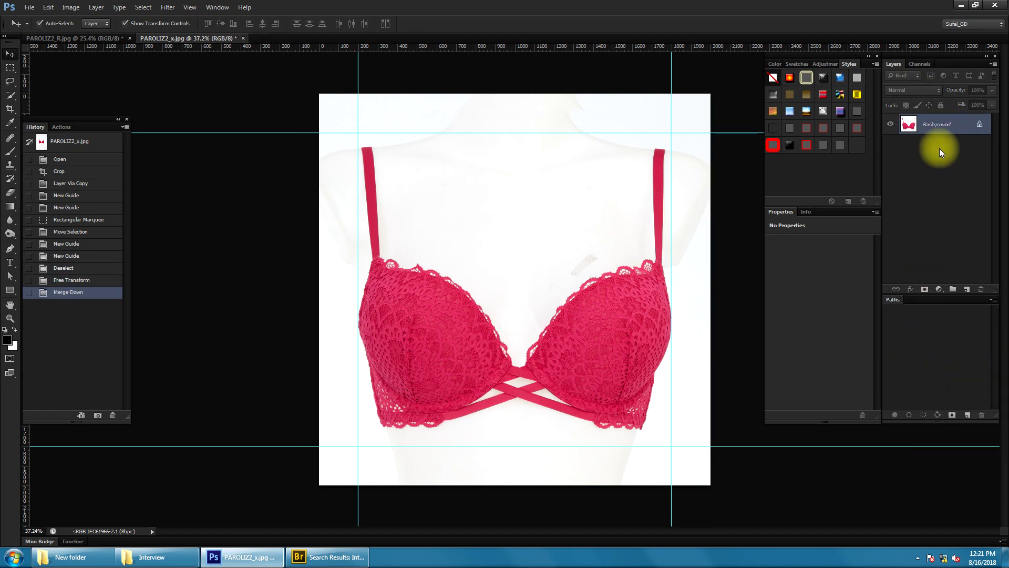
{"action": "left_click", "coordinate": [100, 8]}
{"action": "mouse_move", "coordinate": [118, 19]}
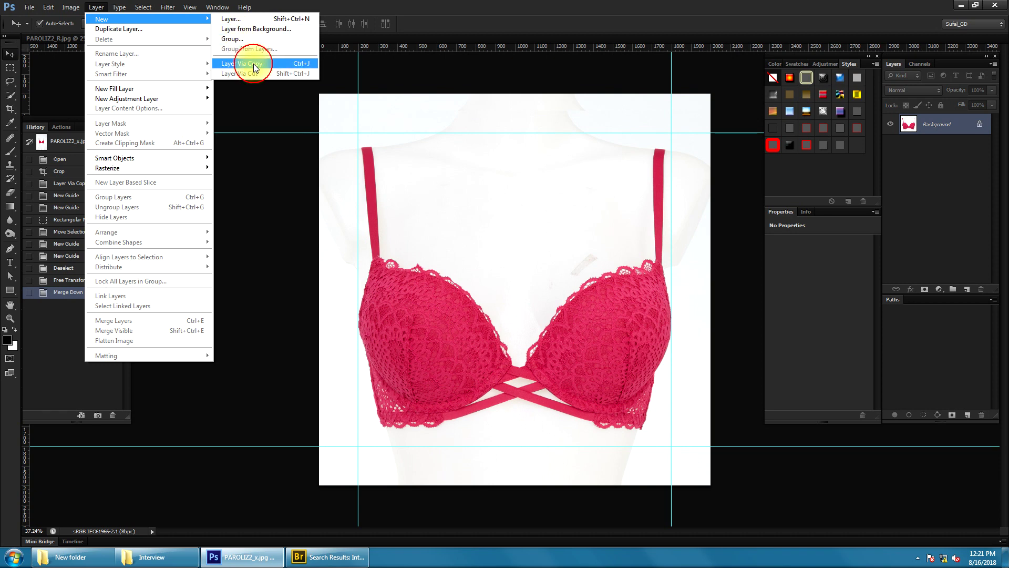
{"action": "left_click", "coordinate": [254, 68]}
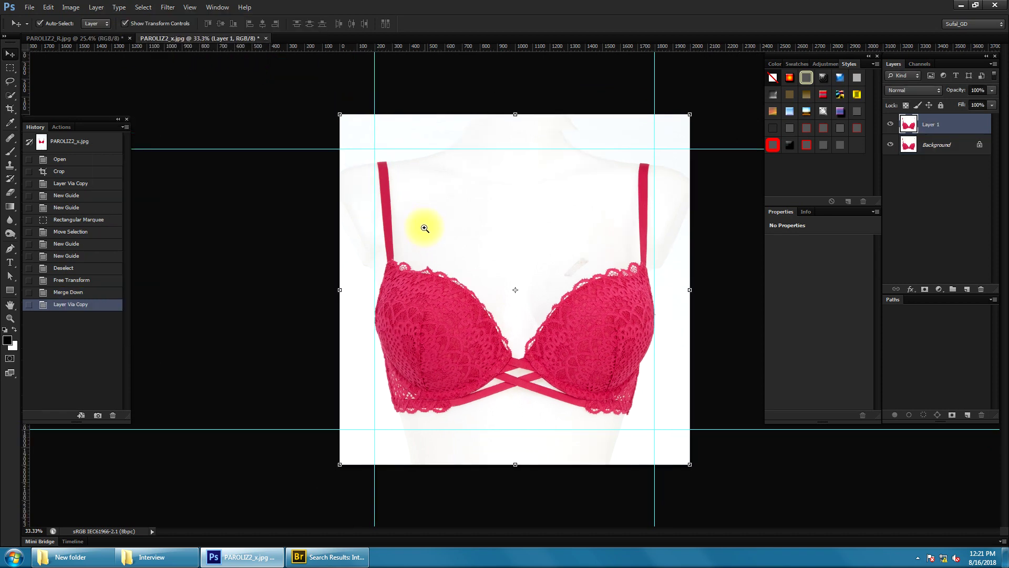
{"action": "left_click", "coordinate": [167, 7]}
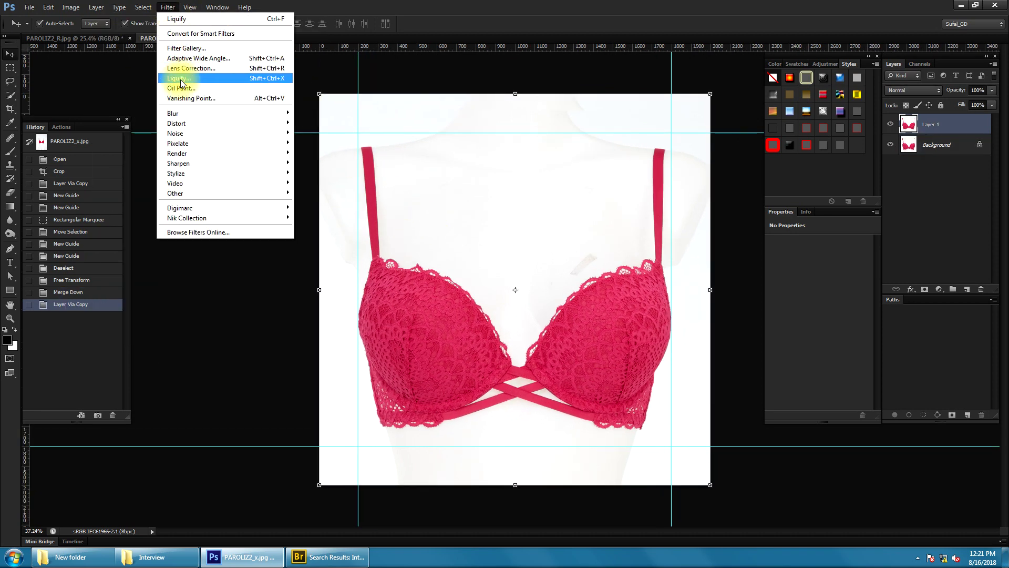
In Liquify, hide the backdrop, size the warp brush to about 480, and push the left shoulder inward
{"action": "left_click", "coordinate": [179, 78]}
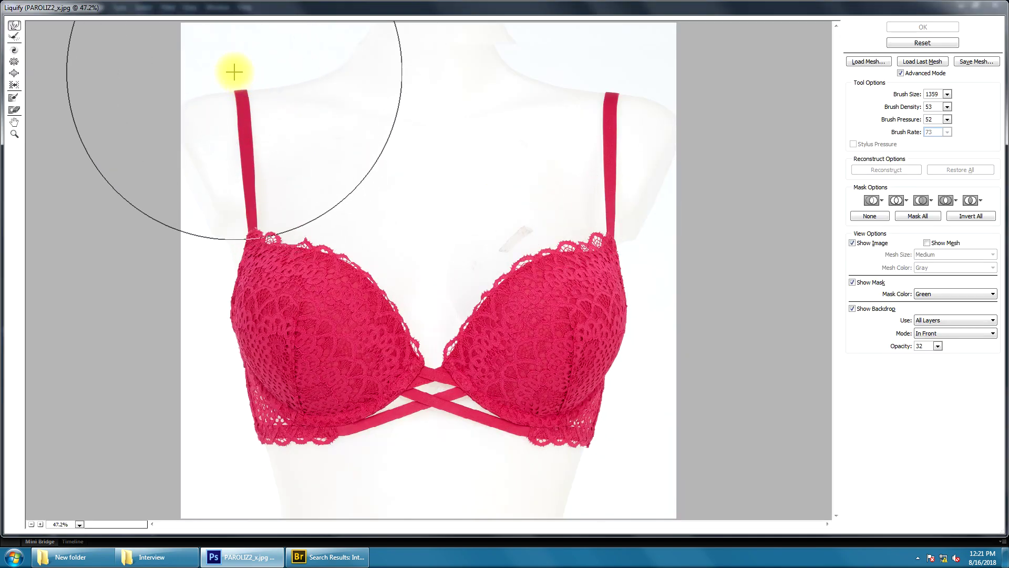
{"action": "left_click_drag", "start_coordinate": [234, 71], "coordinate": [261, 70]}
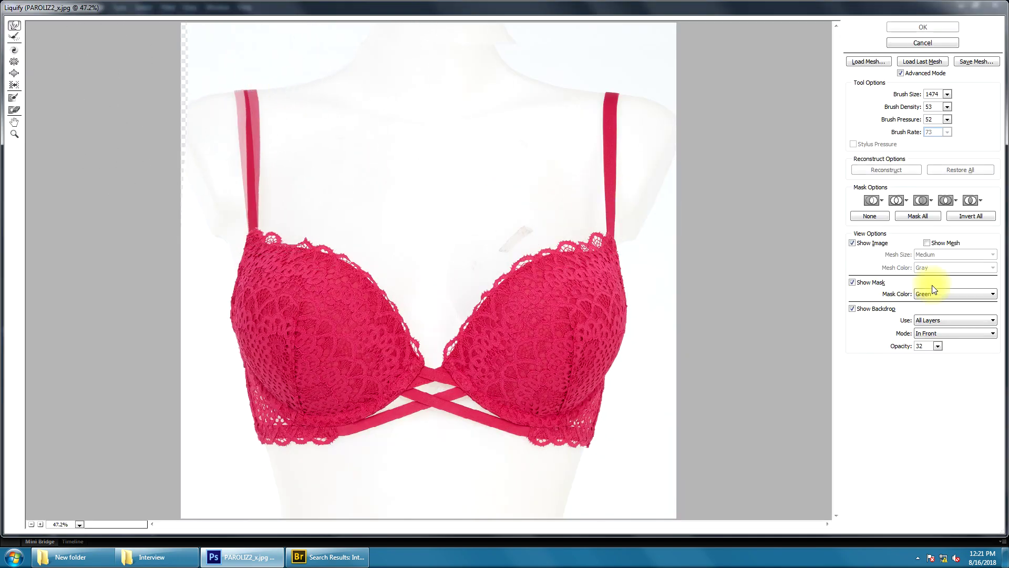
{"action": "left_click", "coordinate": [875, 309]}
{"action": "key", "text": "bracketleft"}
{"action": "key", "text": "bracketleft"}
{"action": "key", "text": "bracketleft"}
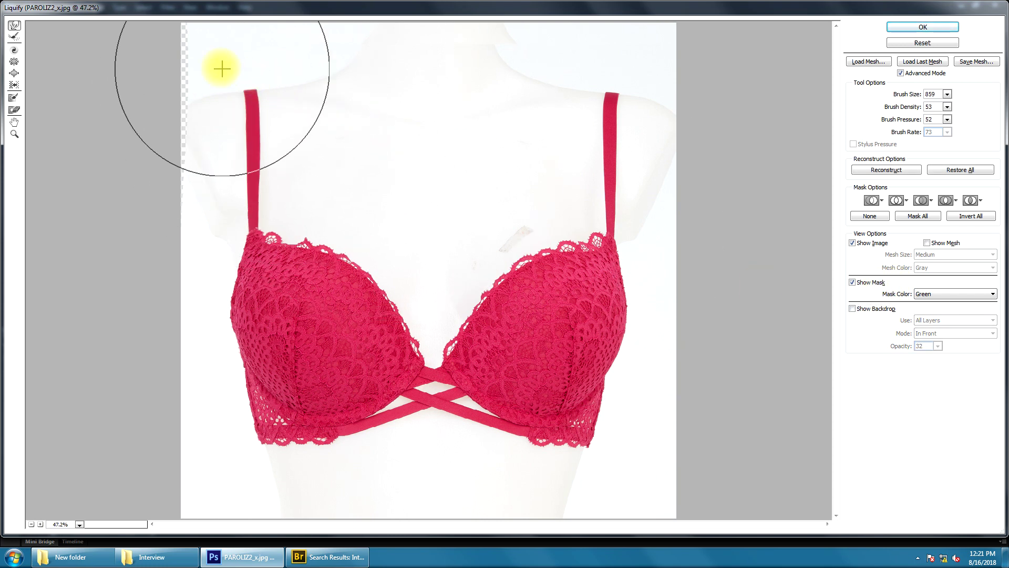
{"action": "key", "text": "bracketleft"}
{"action": "key", "text": "bracketleft"}
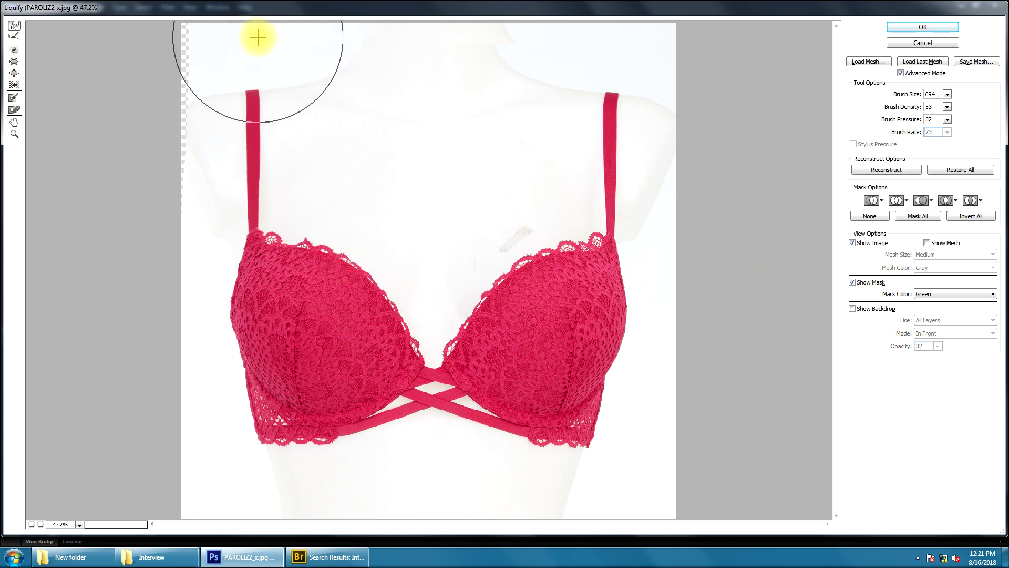
{"action": "key", "text": "bracketleft"}
{"action": "key", "text": "bracketleft"}
{"action": "key", "text": "bracketleft"}
{"action": "key", "text": "bracketright"}
{"action": "key", "text": "bracketright"}
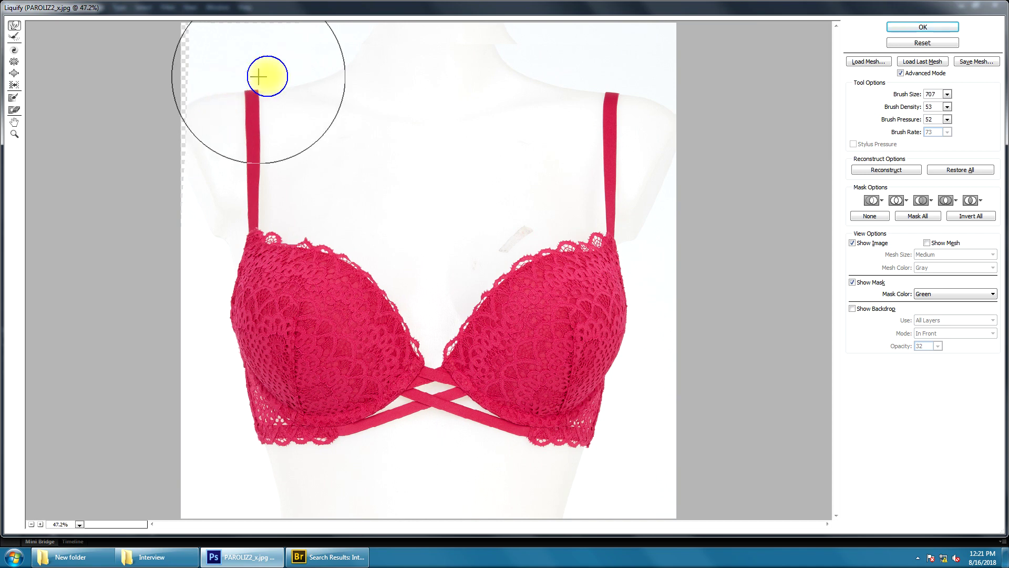
{"action": "key", "text": "bracketright"}
{"action": "key", "text": "bracketleft"}
{"action": "key", "text": "bracketleft"}
{"action": "key", "text": "bracketleft"}
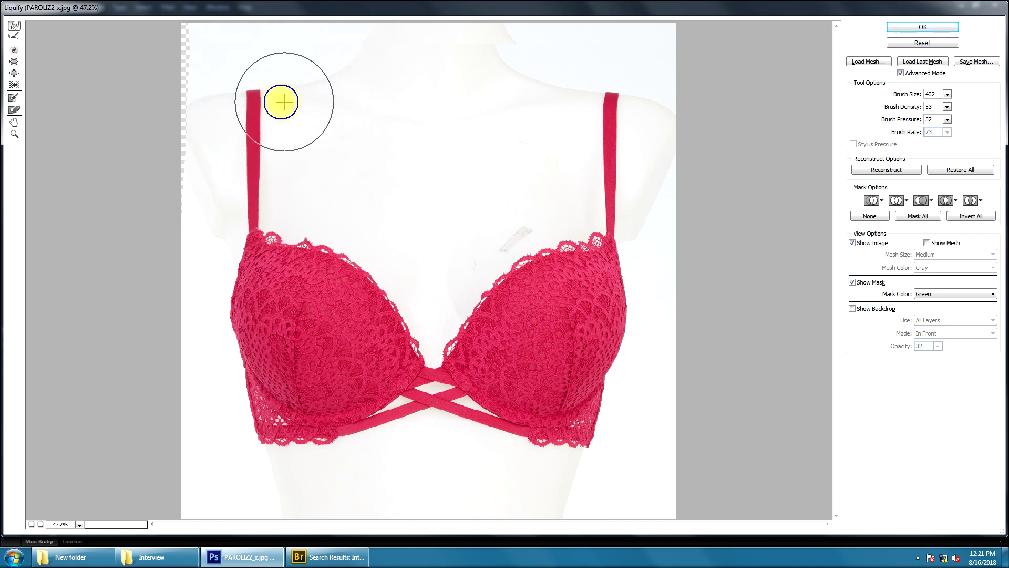
{"action": "key", "text": "bracketright"}
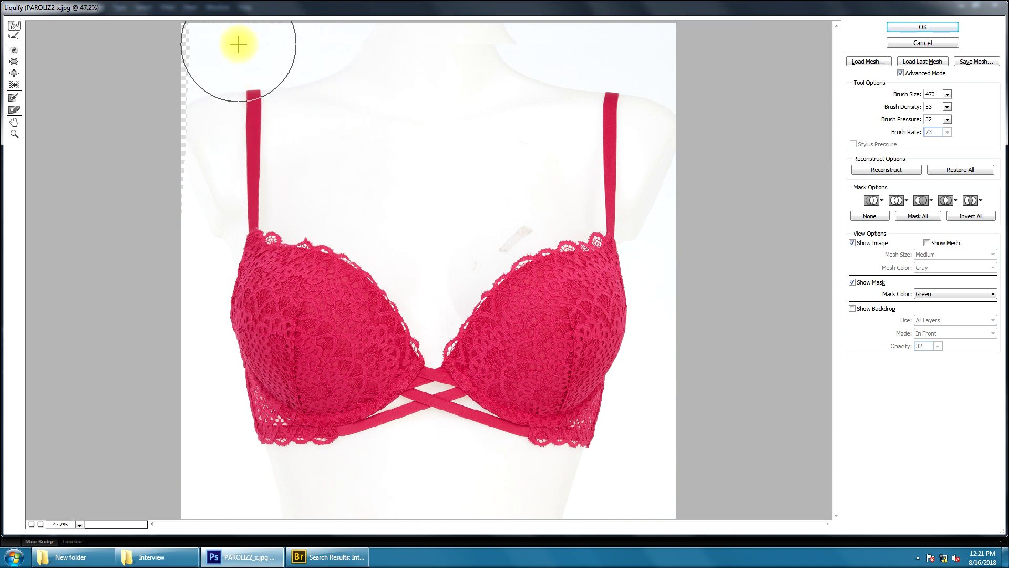
{"action": "key", "text": "bracketright"}
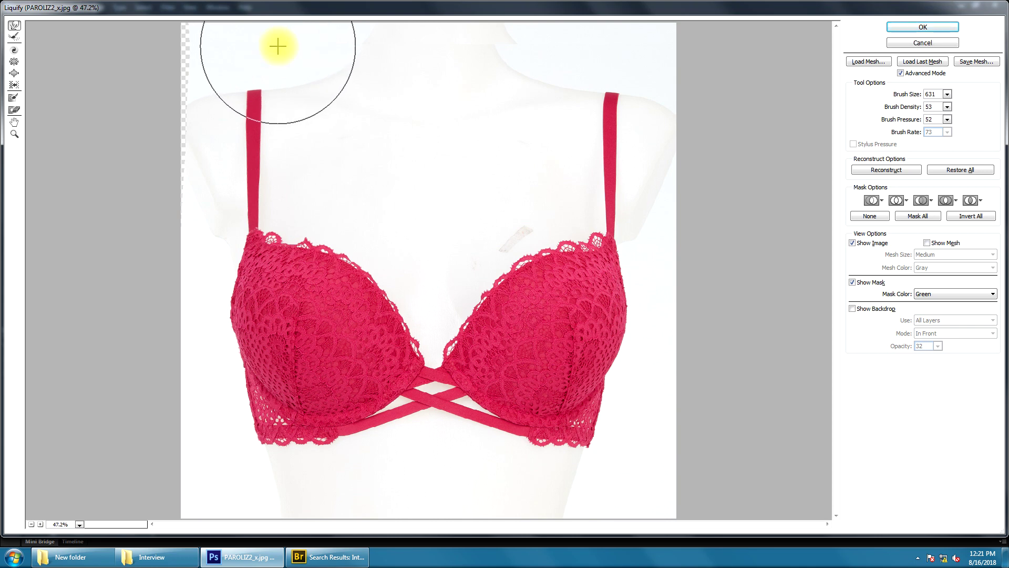
{"action": "key", "text": "bracketleft"}
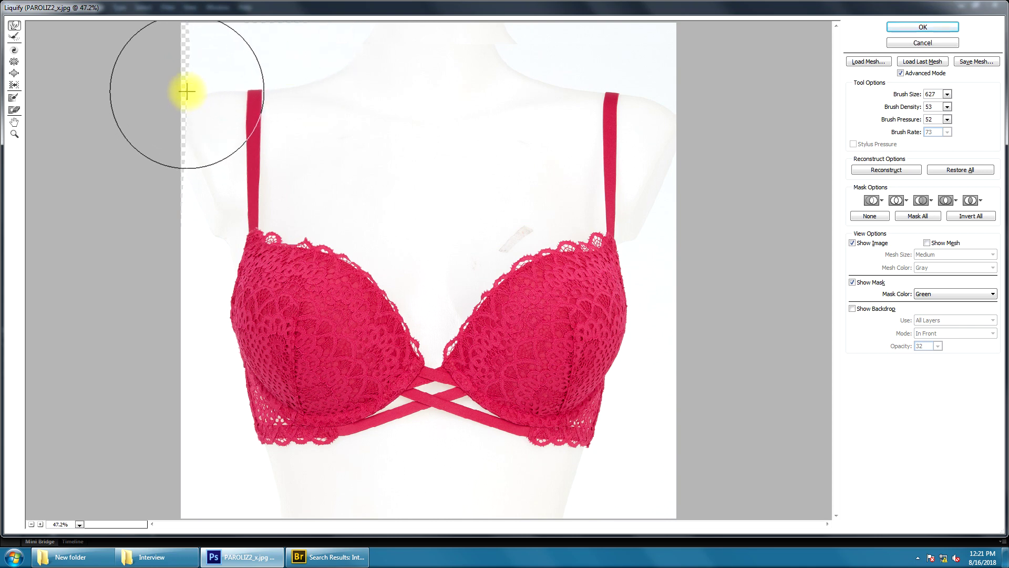
{"action": "key", "text": "bracketleft"}
{"action": "left_click_drag", "start_coordinate": [216, 93], "coordinate": [200, 127]}
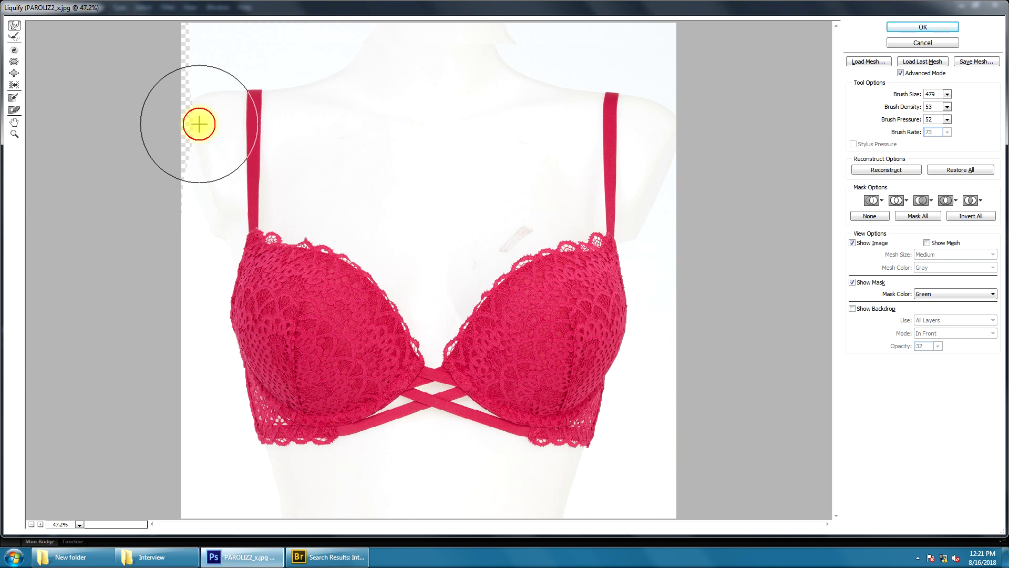
Resize the warp brush and warp the neck, shoulder and right-strap areas
{"action": "key", "text": "bracketright"}
{"action": "key", "text": "bracketright"}
{"action": "key", "text": "bracketright"}
{"action": "key", "text": "bracketright"}
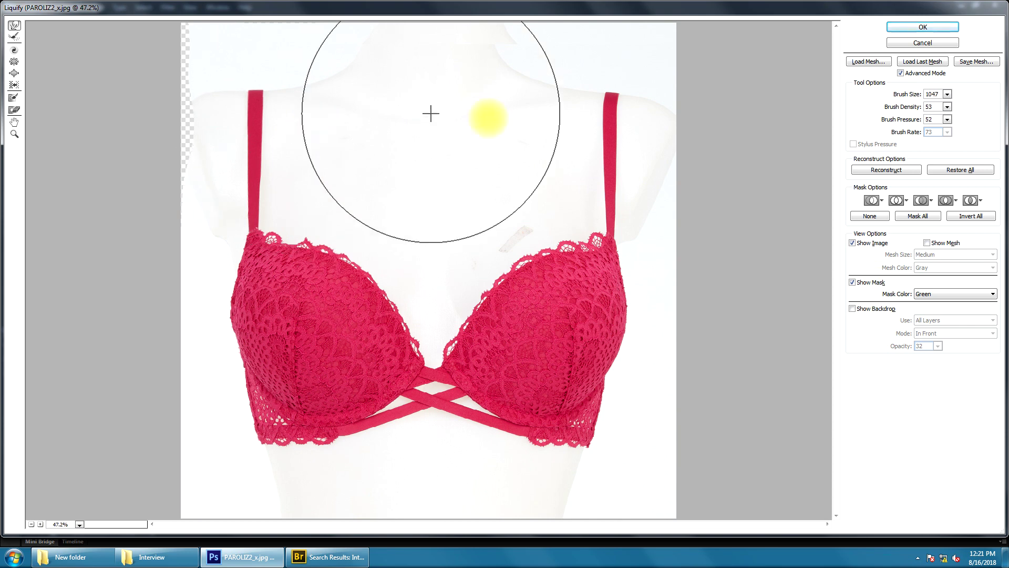
{"action": "key", "text": "bracketleft"}
{"action": "key", "text": "bracketleft"}
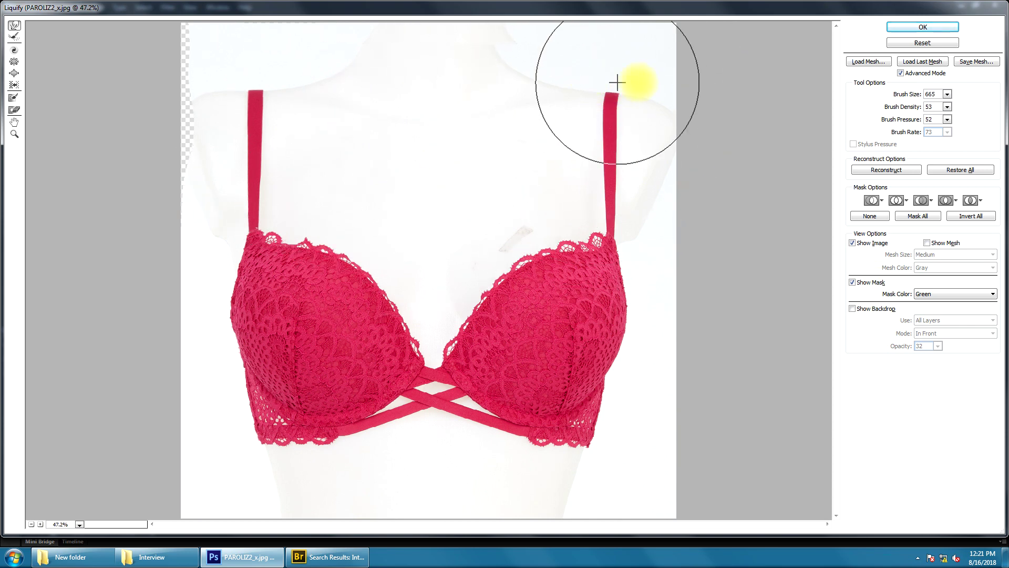
{"action": "key", "text": "bracketleft"}
{"action": "key", "text": "bracketleft"}
{"action": "key", "text": "bracketleft"}
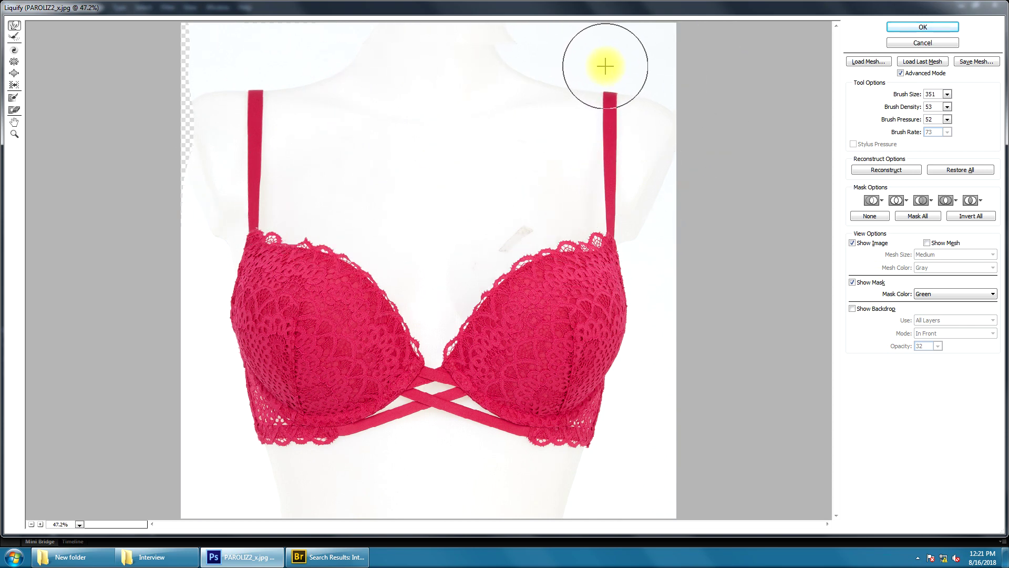
{"action": "key", "text": "bracketright"}
{"action": "key", "text": "bracketright"}
{"action": "key", "text": "bracketright"}
{"action": "key", "text": "bracketright"}
{"action": "key", "text": "bracketright"}
{"action": "key", "text": "bracketright"}
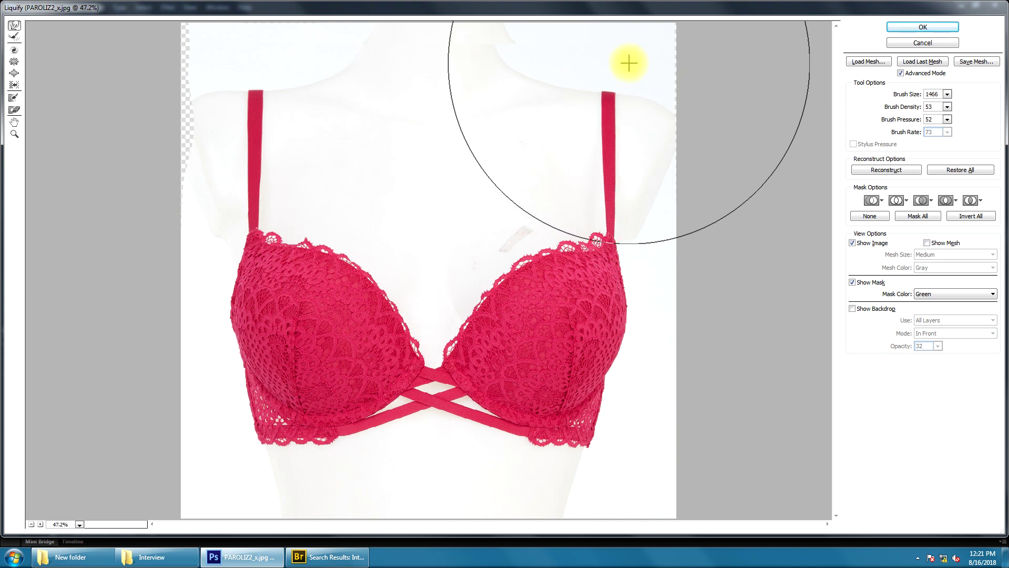
{"action": "key", "text": "bracketleft"}
{"action": "key", "text": "bracketleft"}
{"action": "key", "text": "bracketright"}
{"action": "key", "text": "bracketright"}
{"action": "key", "text": "bracketright"}
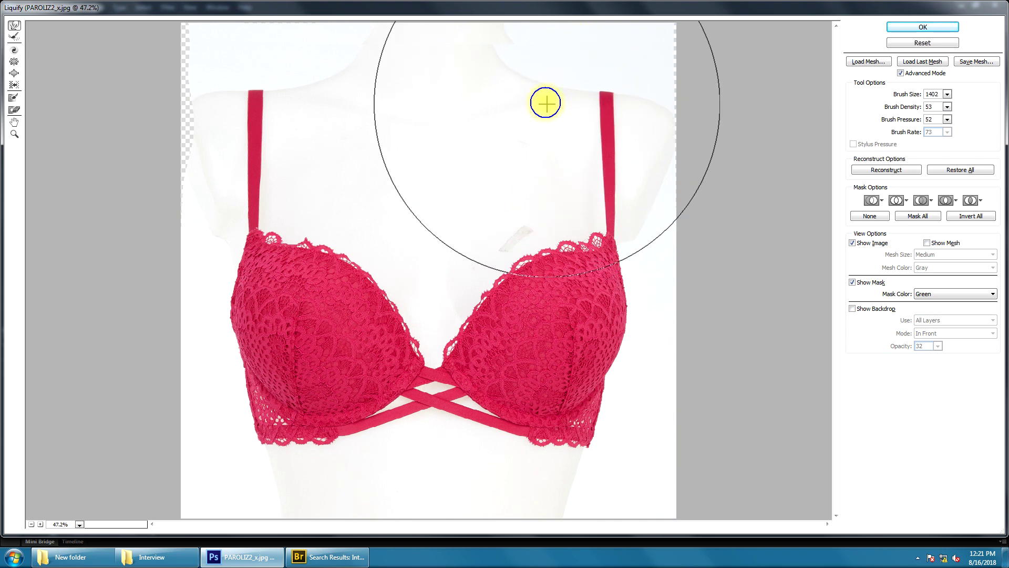
{"action": "left_click_drag", "start_coordinate": [548, 101], "coordinate": [564, 102]}
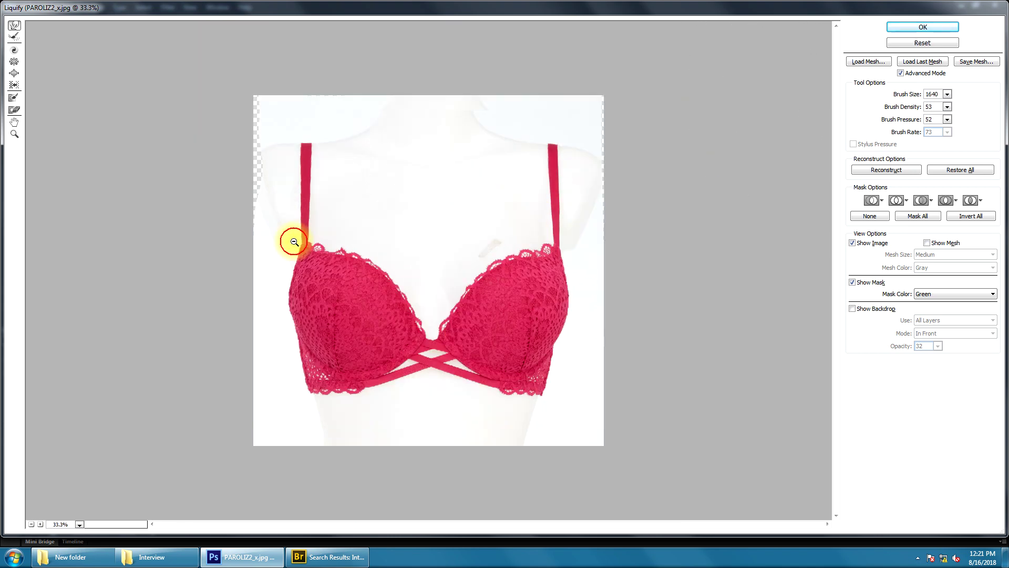
{"action": "key", "text": "ctrl+minus"}
{"action": "key", "text": "ctrl+minus"}
{"action": "key", "text": "ctrl+minus"}
{"action": "key", "text": "ctrl+0"}
{"action": "key", "text": "bracketright"}
{"action": "key", "text": "bracketright"}
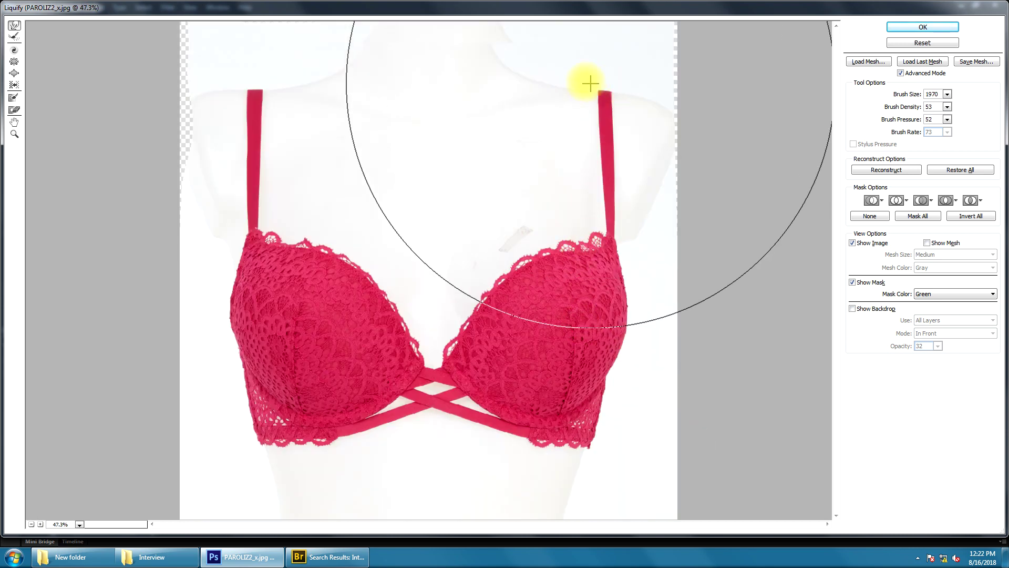
{"action": "left_click_drag", "start_coordinate": [582, 85], "coordinate": [565, 194]}
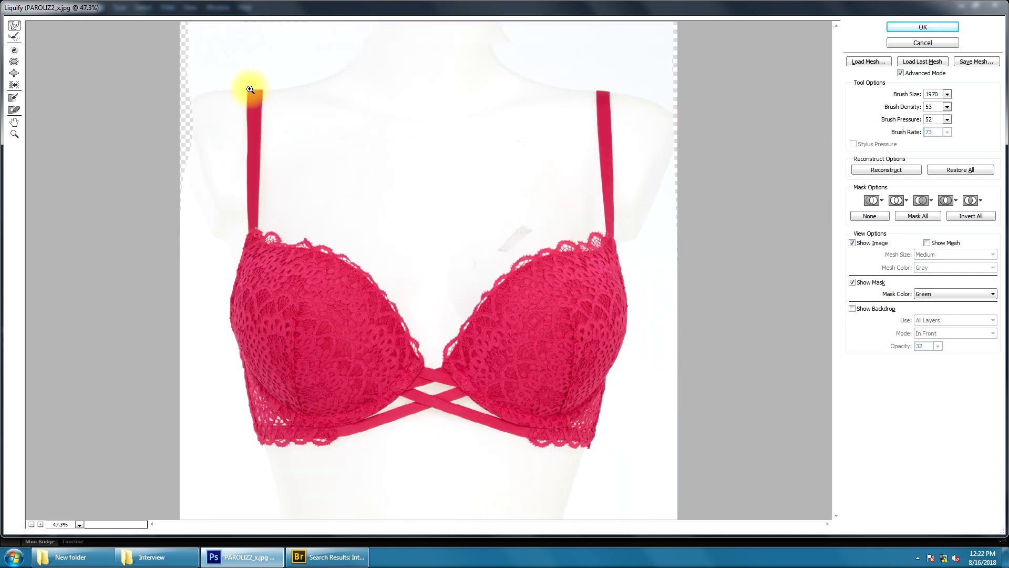
Zoom in on the upper bra and straps and adjust the warp brush size around 277
{"action": "mouse_move", "coordinate": [650, 234]}
{"action": "left_mouse_down"}
{"action": "mouse_move", "coordinate": [670, 88]}
{"action": "mouse_move", "coordinate": [686, 70]}
{"action": "left_mouse_up"}
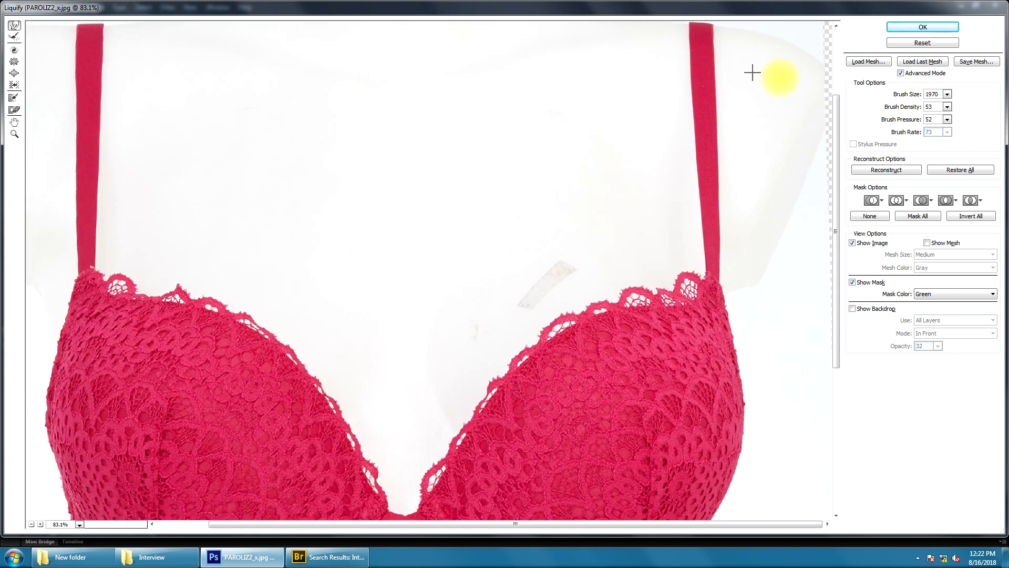
{"action": "left_click_drag", "start_coordinate": [752, 73], "coordinate": [755, 55]}
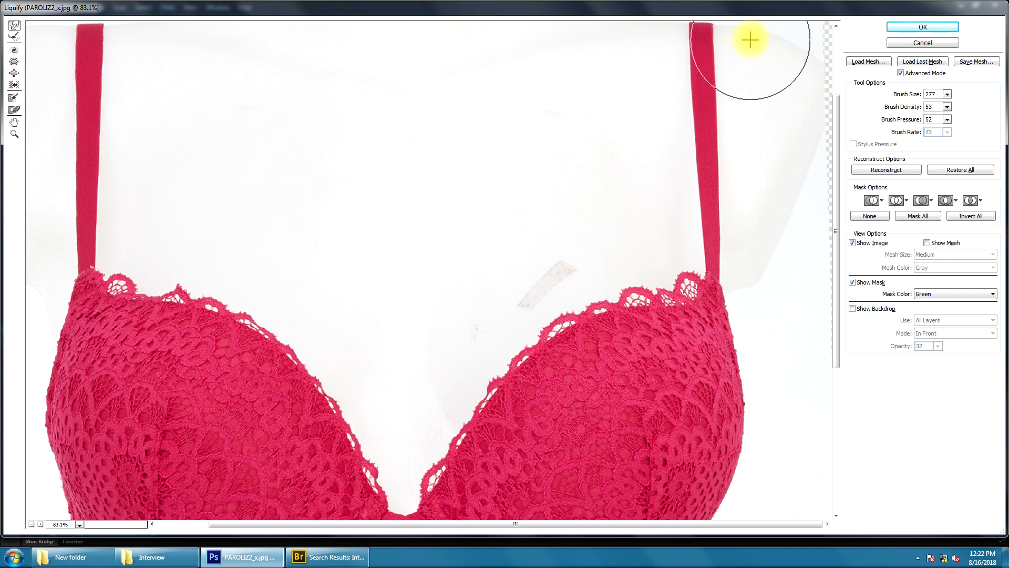
{"action": "key", "text": "ctrl+minus"}
{"action": "key", "text": "ctrl+minus"}
{"action": "key", "text": "ctrl+minus"}
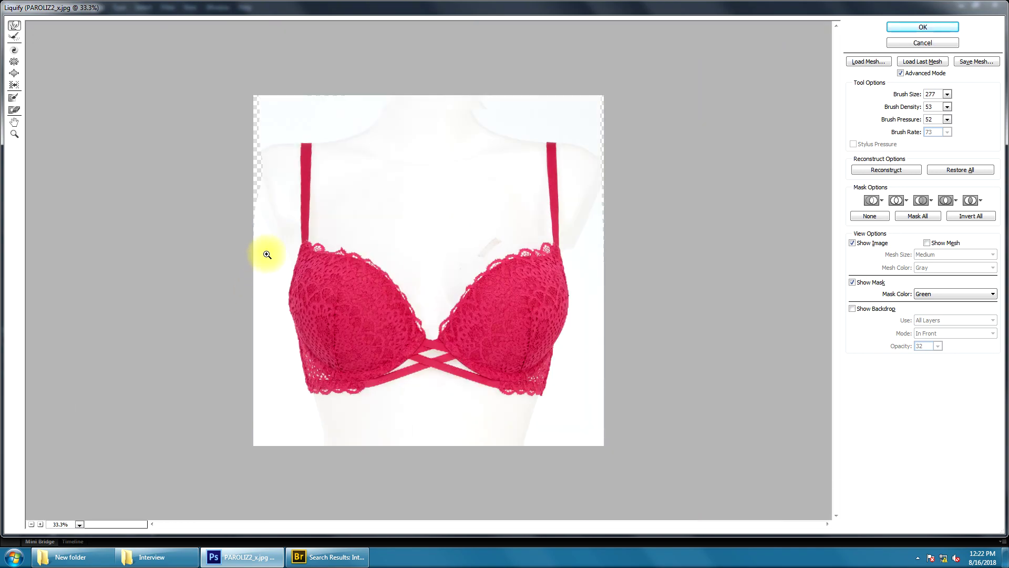
{"action": "left_click_drag", "start_coordinate": [565, 255], "coordinate": [523, 246]}
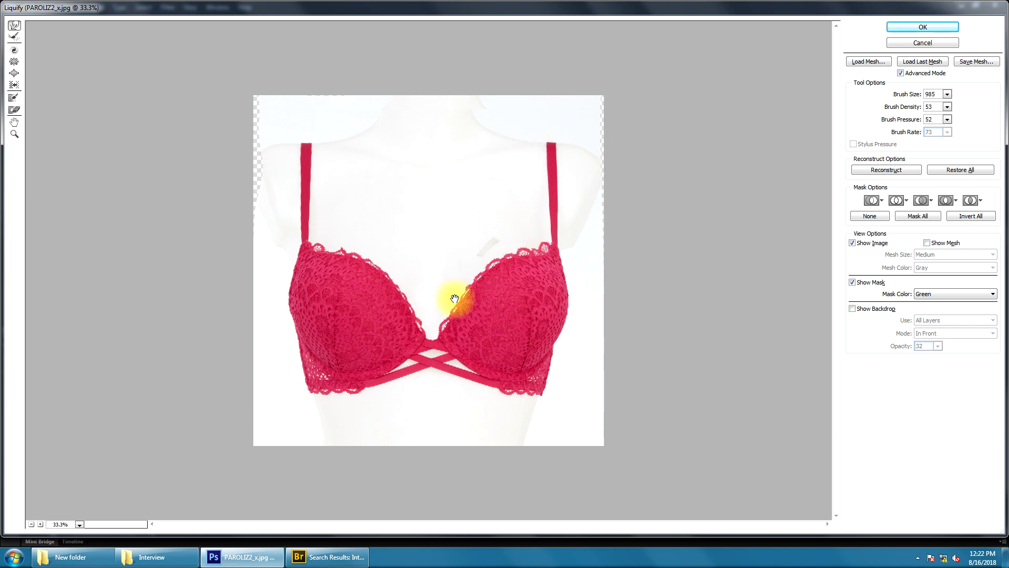
{"action": "mouse_move", "coordinate": [424, 270]}
{"action": "left_mouse_down"}
{"action": "mouse_move", "coordinate": [411, 264]}
{"action": "mouse_move", "coordinate": [462, 240]}
{"action": "left_mouse_up"}
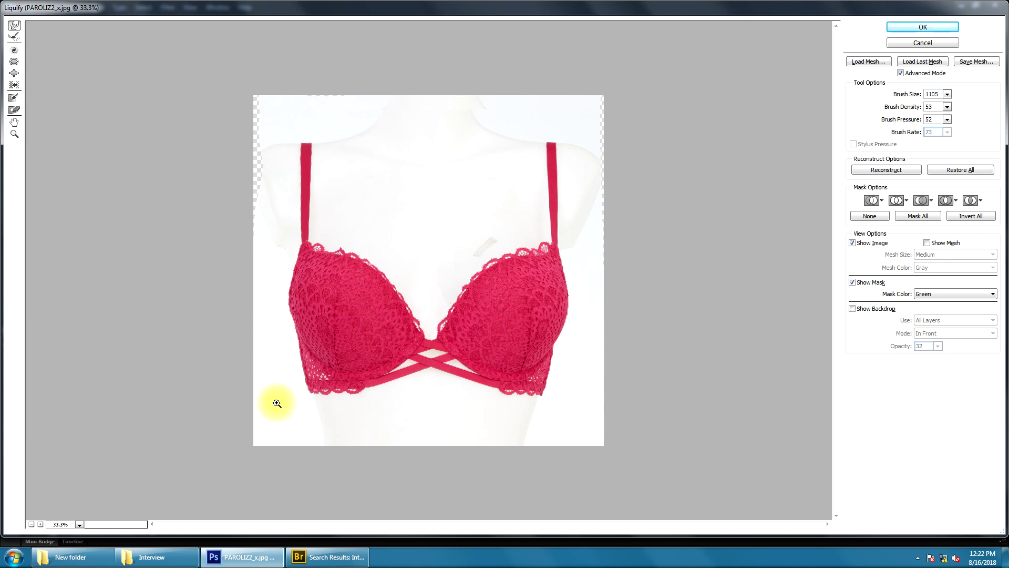
{"action": "left_click_drag", "start_coordinate": [384, 318], "coordinate": [331, 314]}
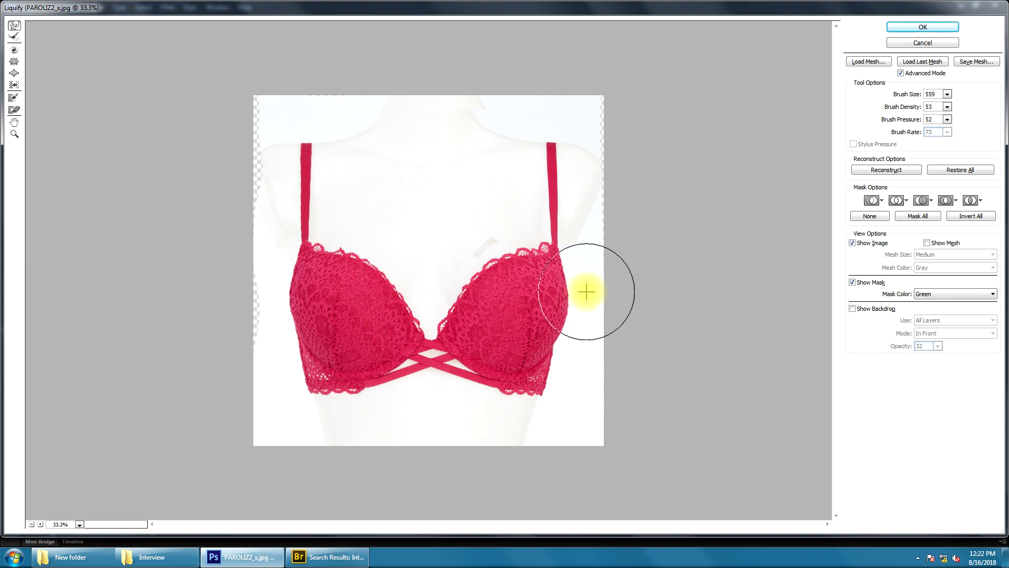
{"action": "key", "text": "bracketleft"}
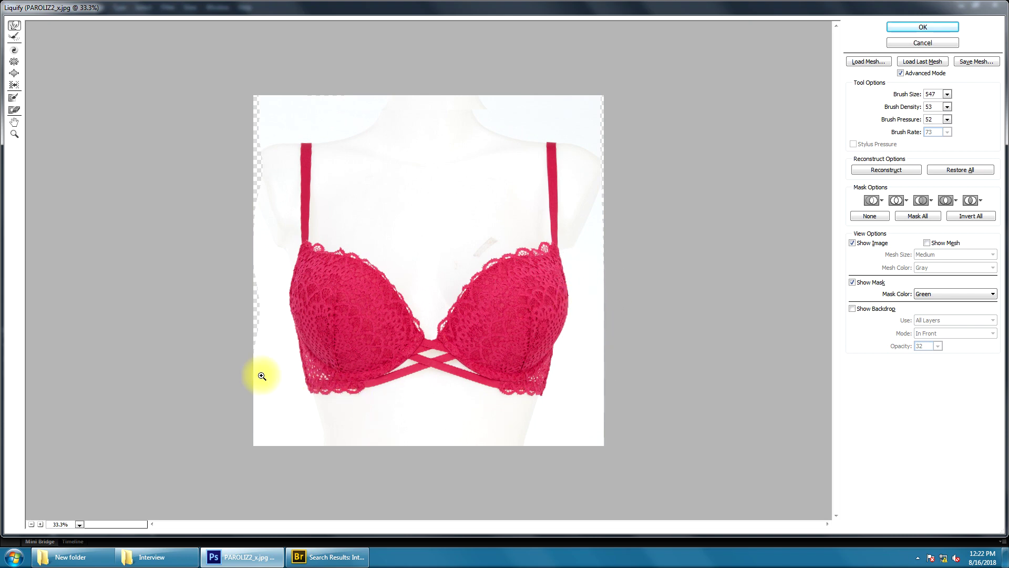
Zoom into the bra's lower edge and resize the warp brush
{"action": "left_click", "coordinate": [585, 395]}
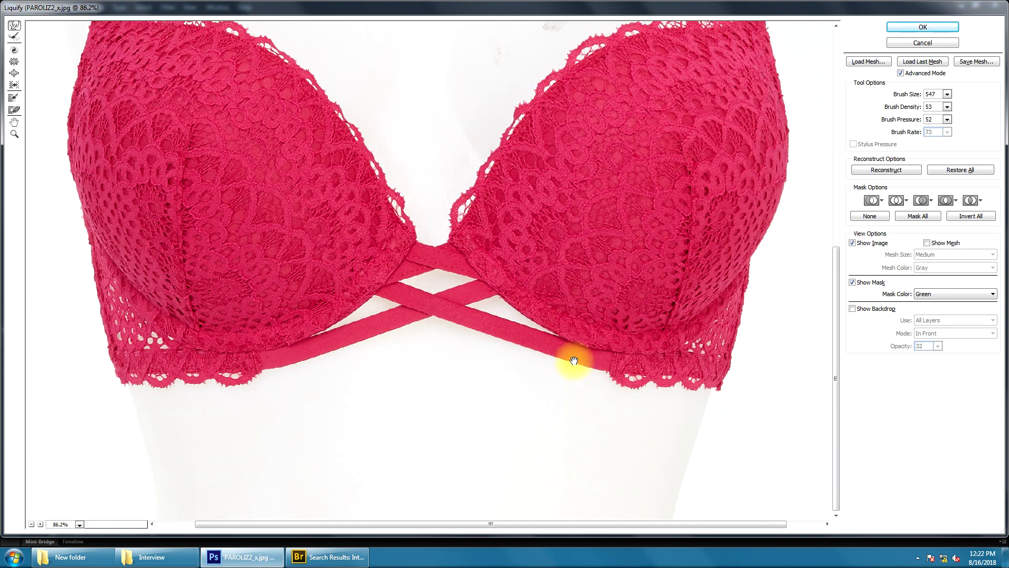
{"action": "left_click_drag", "start_coordinate": [575, 361], "coordinate": [597, 483]}
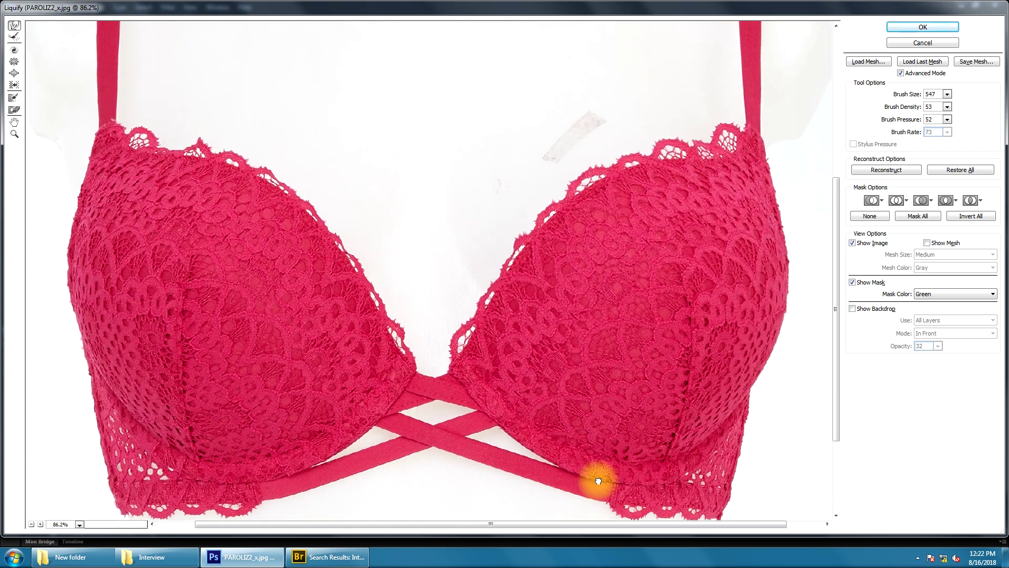
{"action": "key", "text": "bracketright"}
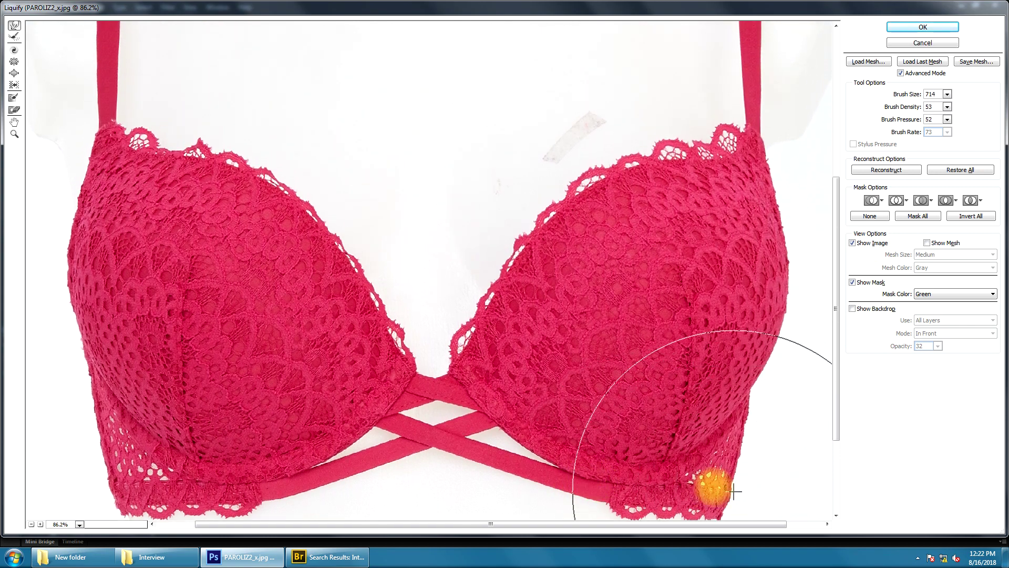
{"action": "left_click_drag", "start_coordinate": [716, 480], "coordinate": [750, 354]}
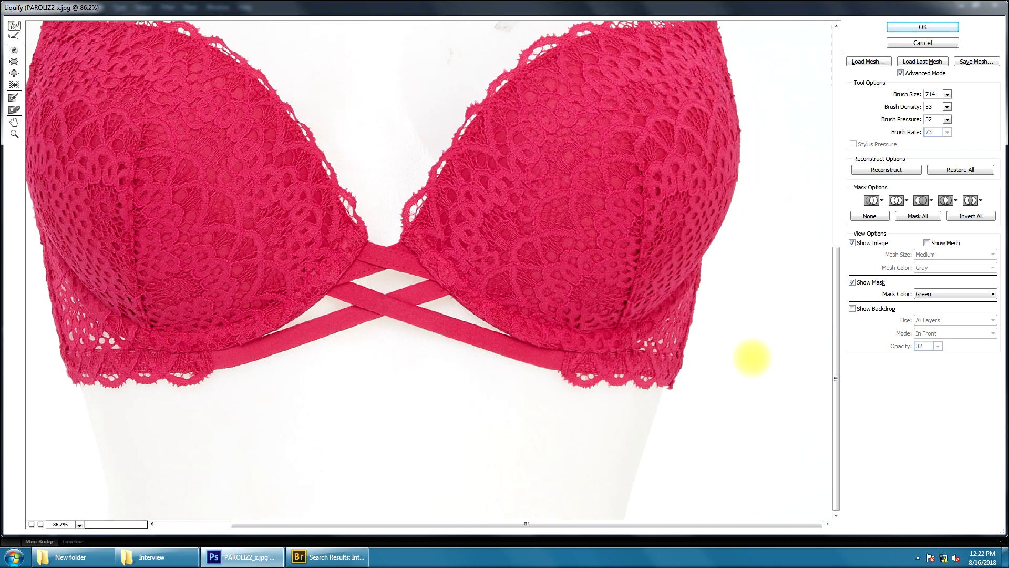
{"action": "key", "text": "bracketleft"}
{"action": "key", "text": "bracketleft"}
{"action": "key", "text": "bracketleft"}
{"action": "key", "text": "bracketleft"}
{"action": "key", "text": "bracketleft"}
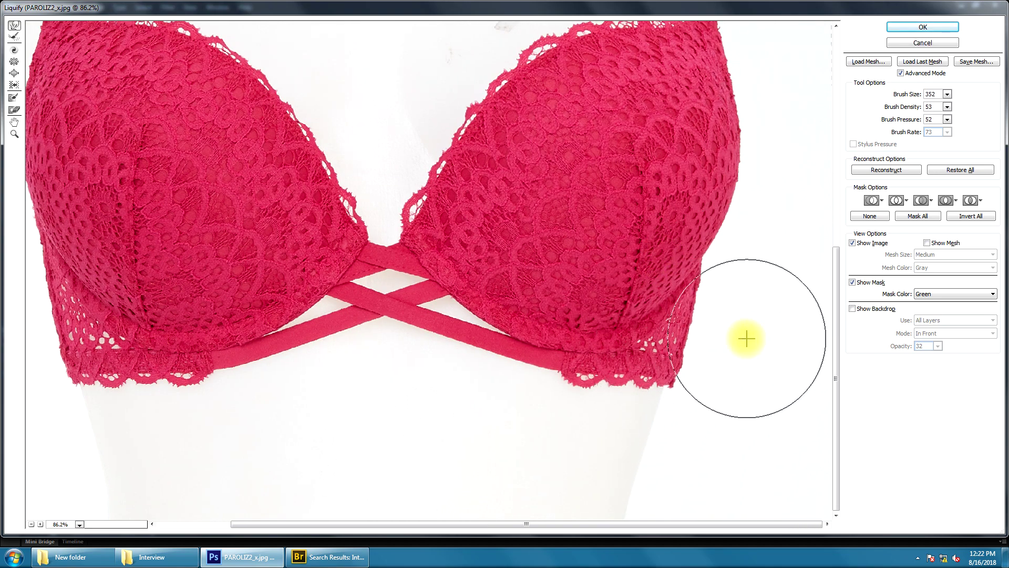
{"action": "key", "text": "bracketleft"}
{"action": "key", "text": "bracketleft"}
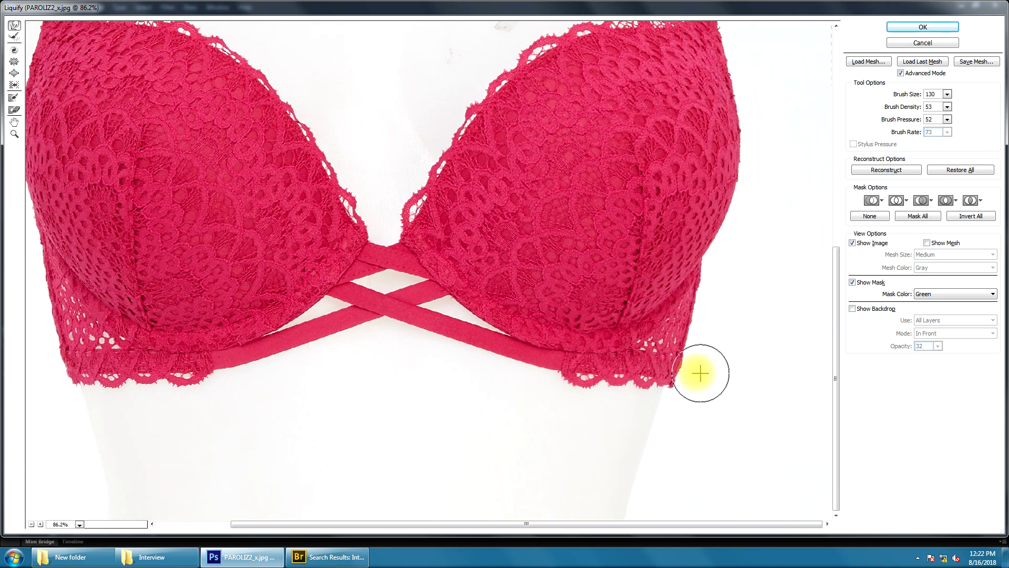
Smooth the right lace edge and set the Liquify brush size to 351
{"action": "left_click_drag", "start_coordinate": [701, 373], "coordinate": [684, 399]}
{"action": "key", "text": "bracketright"}
{"action": "key", "text": "bracketright"}
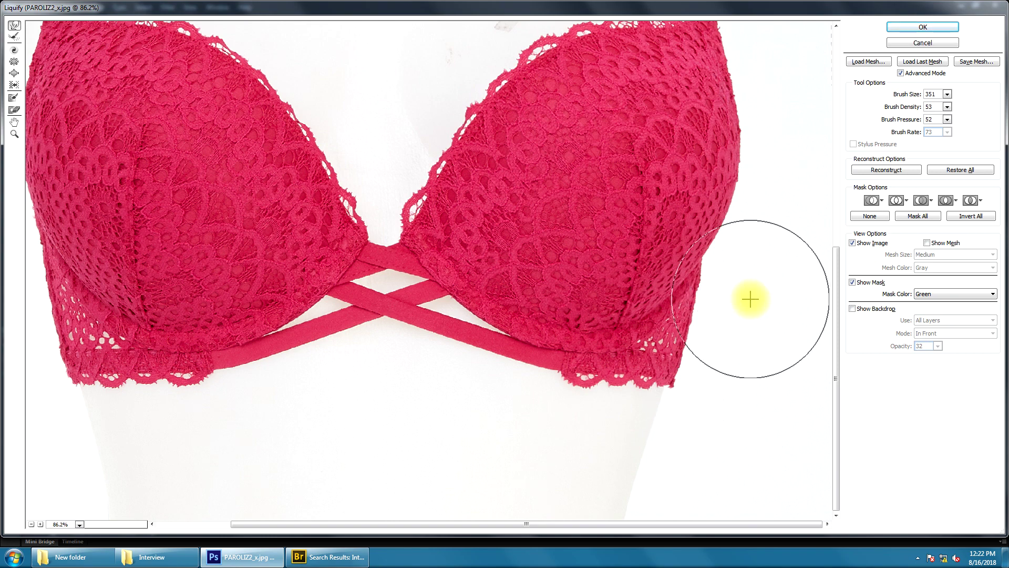
{"action": "left_click", "coordinate": [593, 349], "text": "ctrl+alt"}
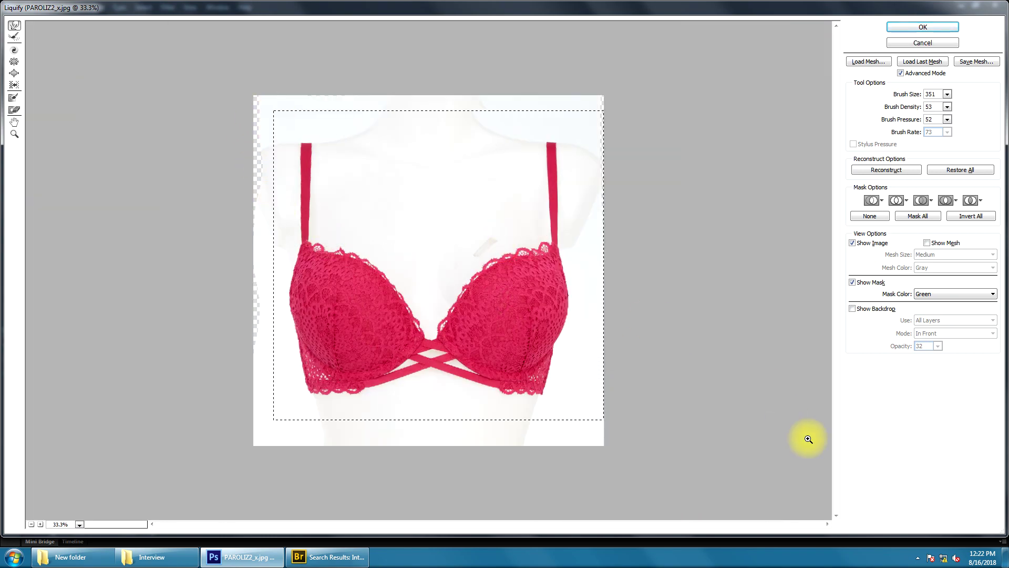
{"action": "key", "text": "ctrl+plus"}
Apply the Liquify warp and load the RGB luminosity as a selection from Channels
{"action": "left_click", "coordinate": [575, 354]}
{"action": "key", "text": "Return"}
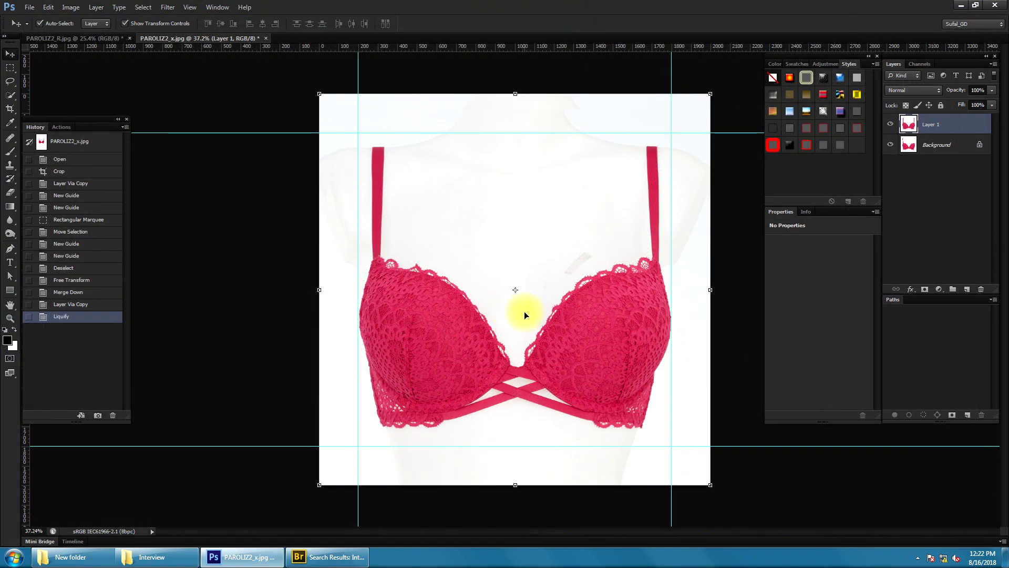
{"action": "scroll", "coordinate": [571, 257], "scroll_direction": "up", "scroll_amount": 2}
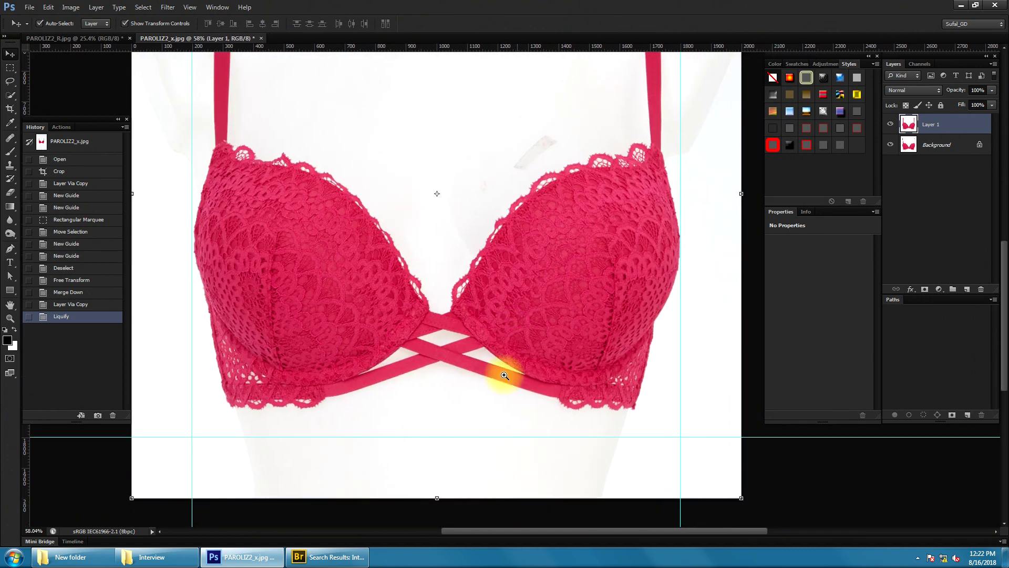
{"action": "scroll", "coordinate": [501, 368], "scroll_direction": "down", "scroll_amount": 3}
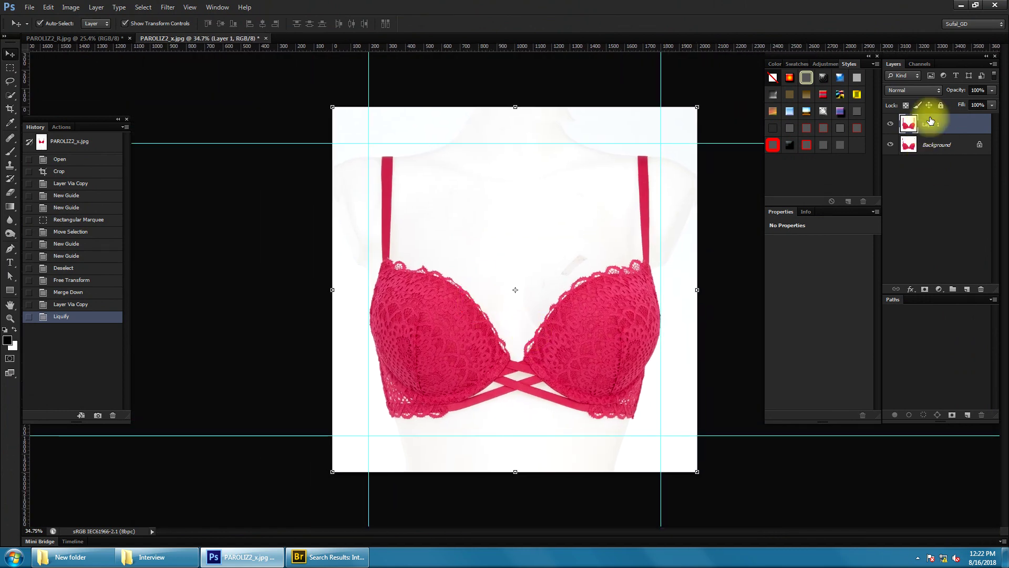
{"action": "left_click", "coordinate": [922, 64]}
{"action": "left_click", "coordinate": [905, 80], "text": "ctrl"}
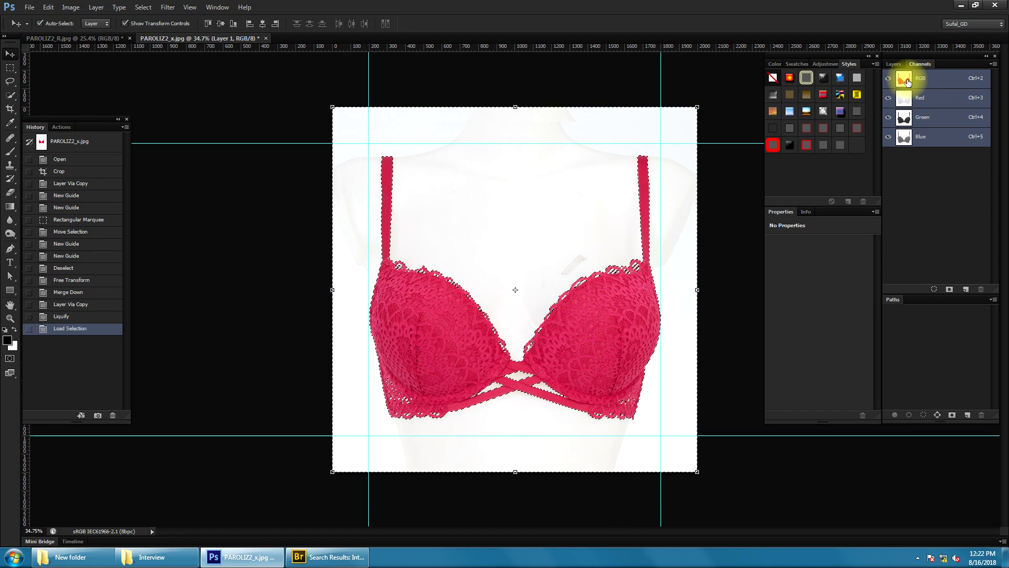
{"action": "left_click", "coordinate": [895, 64]}
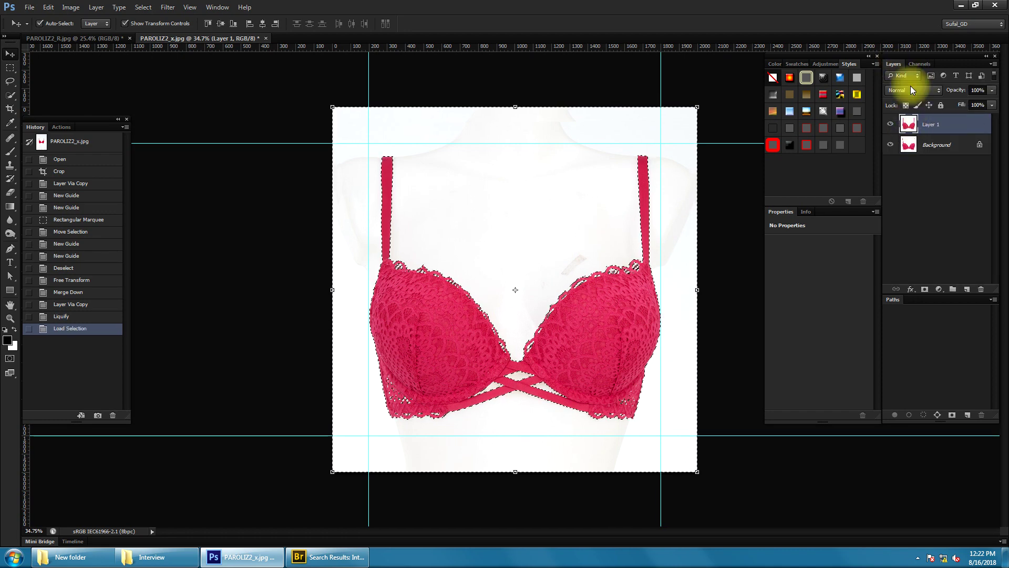
Inspect the Red, Green and Blue channels, then reload the composite luminosity selection
{"action": "left_click", "coordinate": [919, 64]}
{"action": "left_click", "coordinate": [915, 98]}
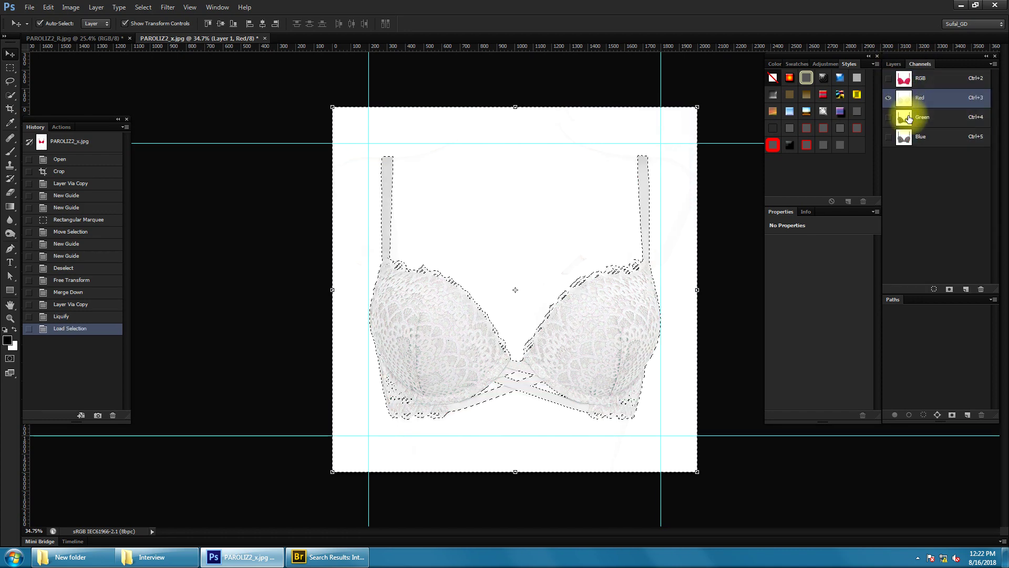
{"action": "left_click", "coordinate": [912, 119]}
{"action": "left_click", "coordinate": [909, 137]}
{"action": "left_click", "coordinate": [907, 117]}
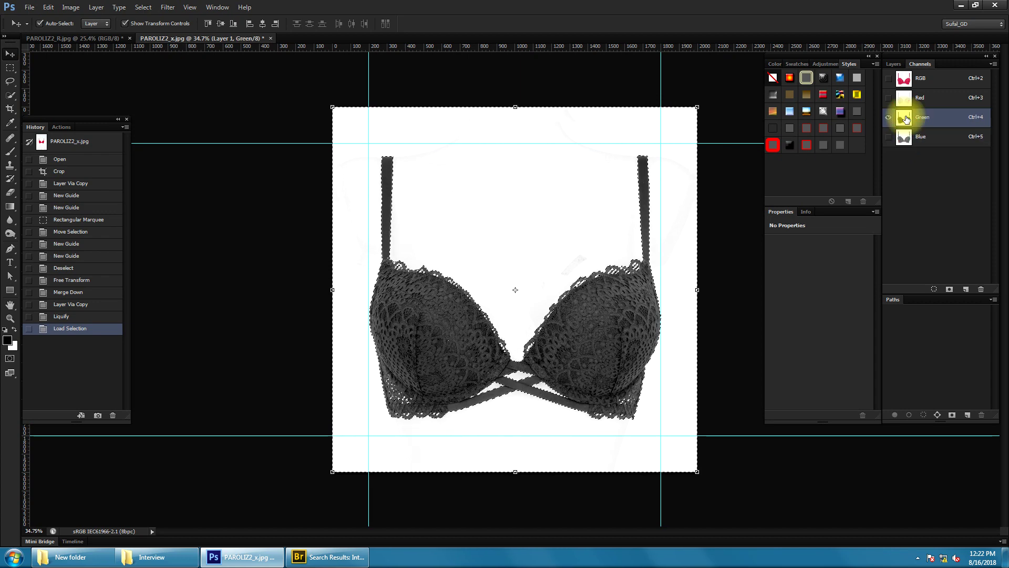
{"action": "left_click", "coordinate": [912, 76]}
{"action": "left_click", "coordinate": [904, 77], "text": "ctrl"}
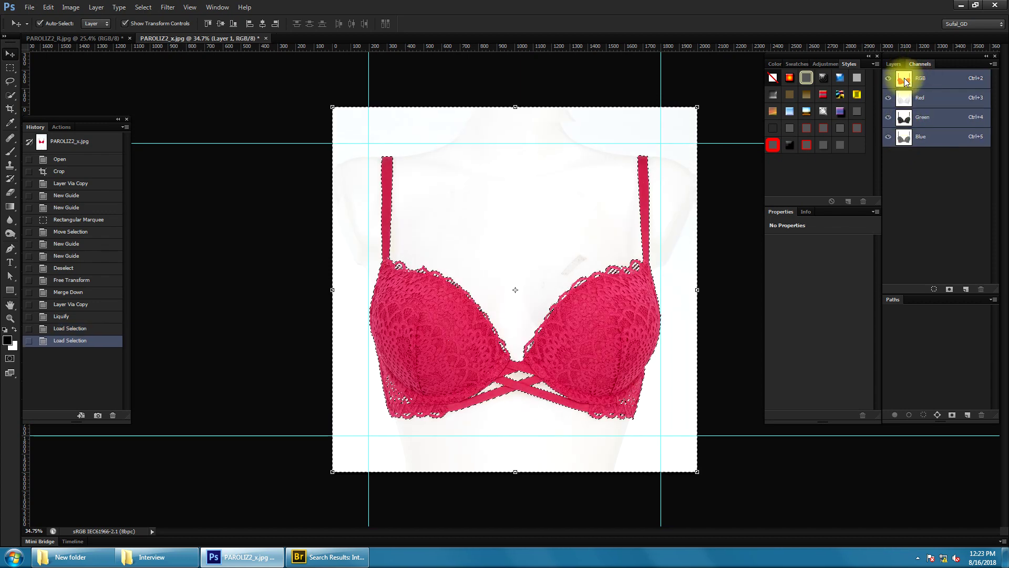
{"action": "left_click", "coordinate": [900, 65]}
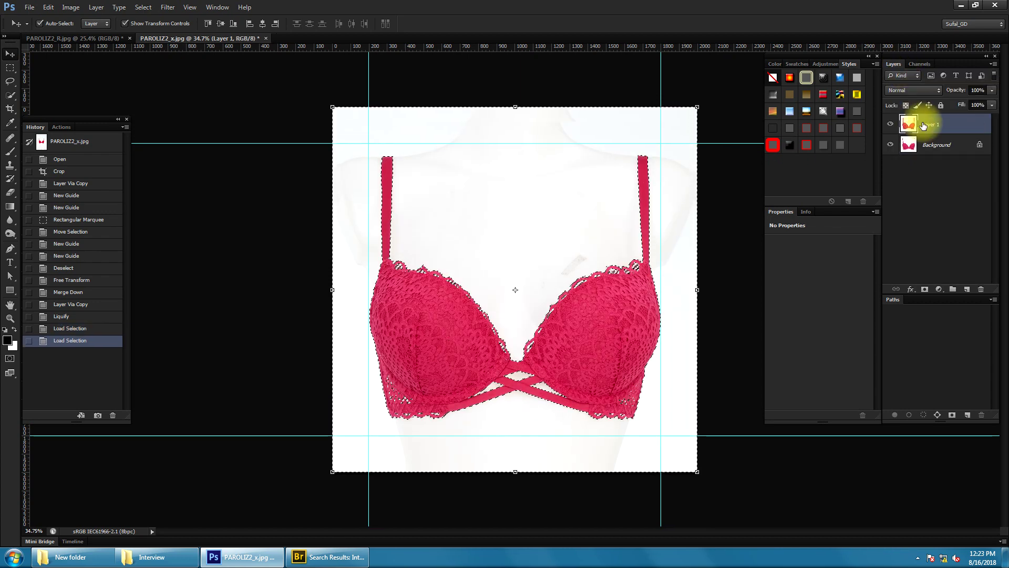
Duplicate Layer 1, invert the selection, and mask Layer 1 copy with it
{"action": "left_click_drag", "start_coordinate": [923, 125], "coordinate": [967, 291]}
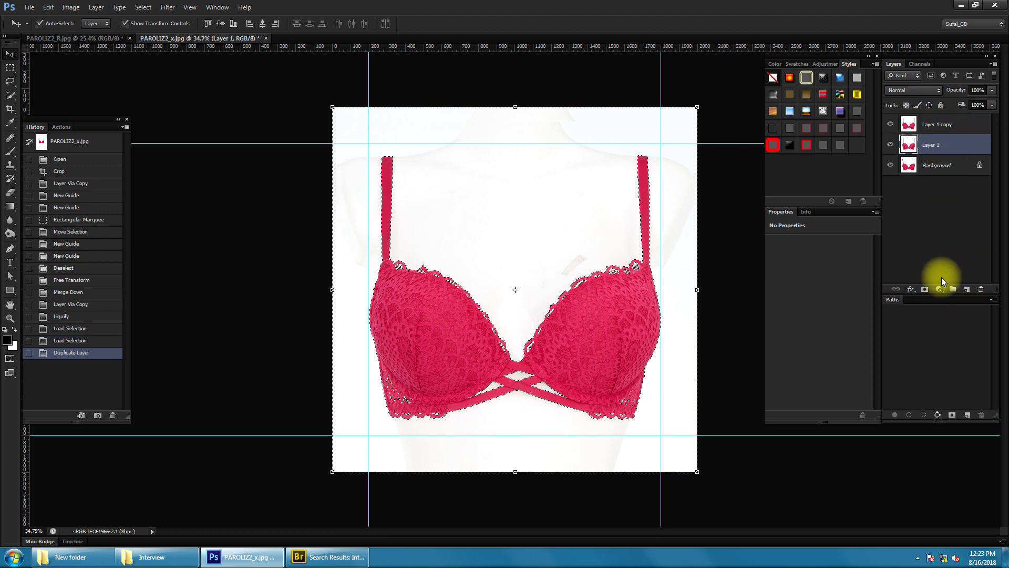
{"action": "left_click", "coordinate": [936, 126]}
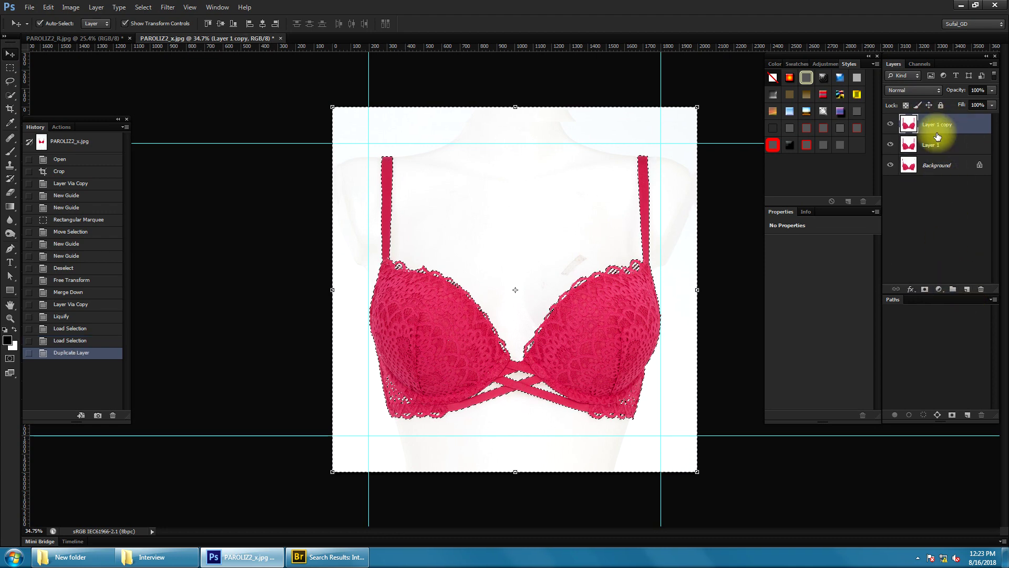
{"action": "left_click", "coordinate": [141, 8]}
{"action": "left_click", "coordinate": [151, 54]}
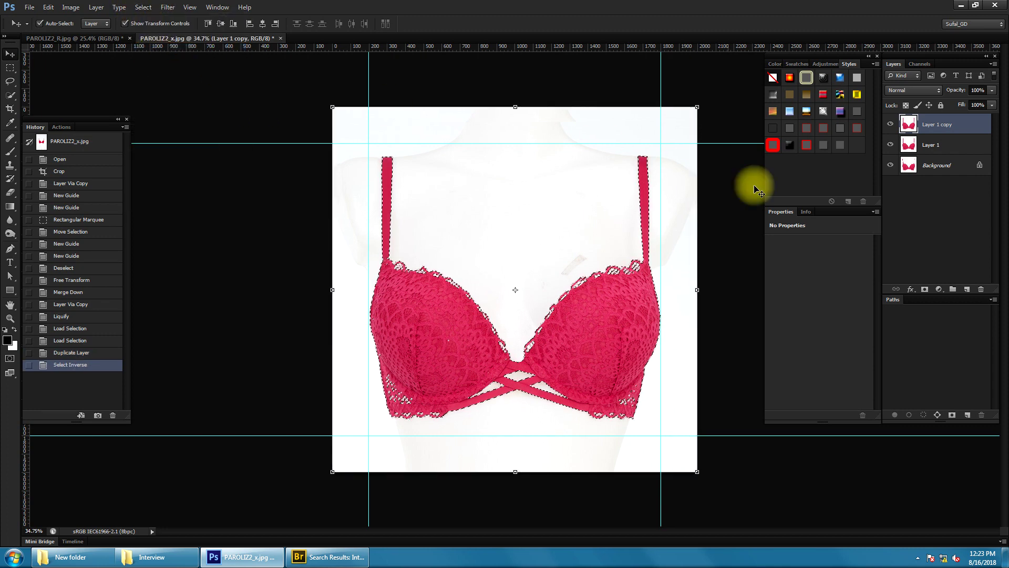
{"action": "left_click", "coordinate": [925, 289]}
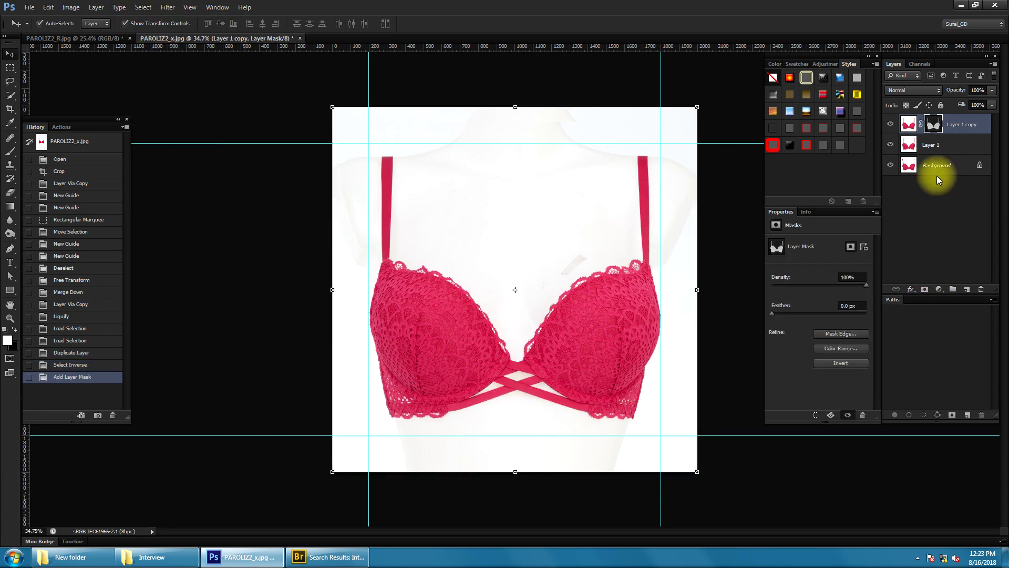
Add a white Solid Color fill layer directly above Layer 1
{"action": "left_click", "coordinate": [944, 142]}
{"action": "left_click", "coordinate": [938, 290]}
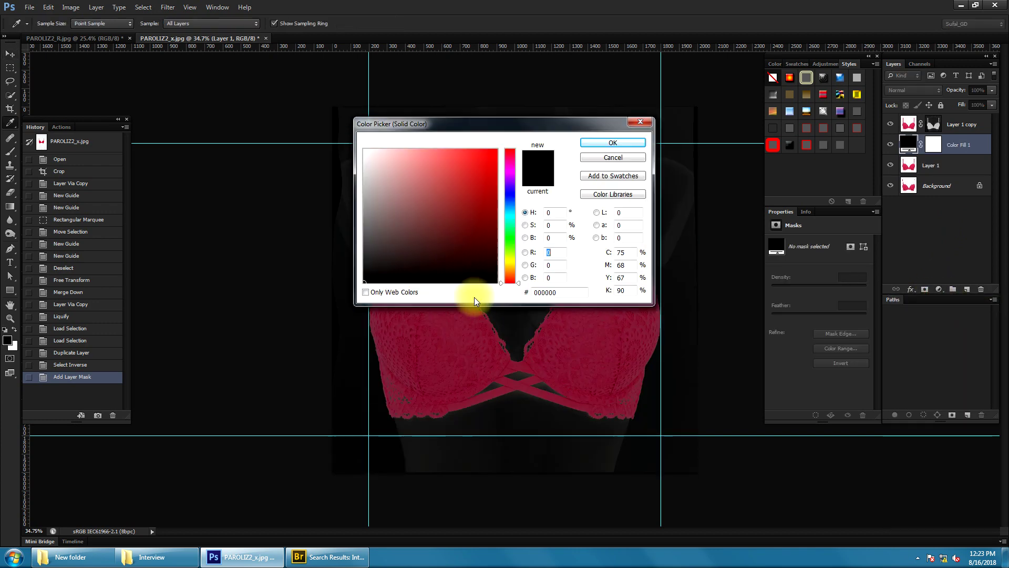
{"action": "left_click_drag", "start_coordinate": [397, 199], "coordinate": [144, 25]}
{"action": "key", "text": "Return"}
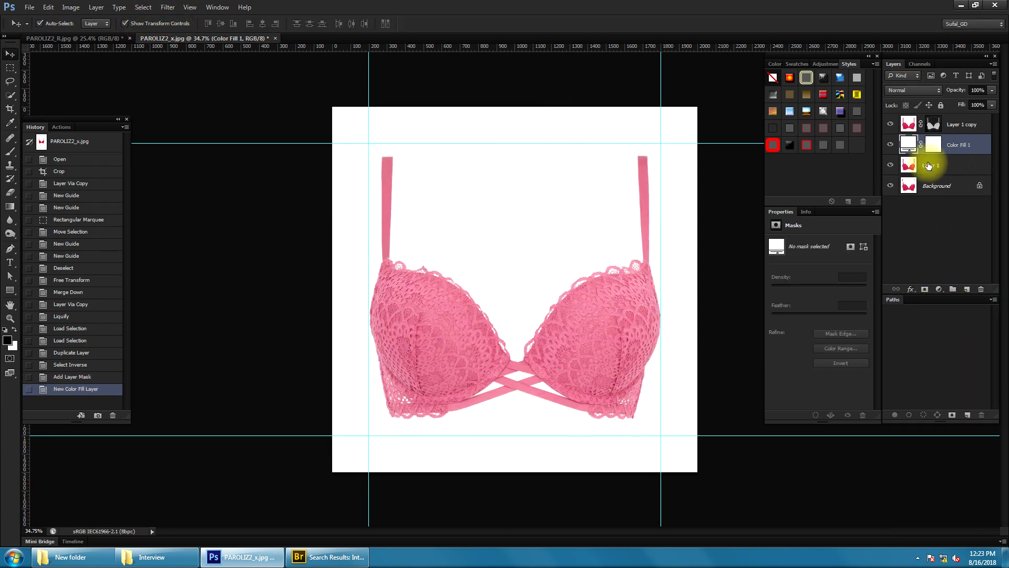
Show Layer 1 copy's mask on its own and start a Curves adjustment on it
{"action": "left_click", "coordinate": [935, 128]}
{"action": "left_click", "coordinate": [936, 124], "text": "alt"}
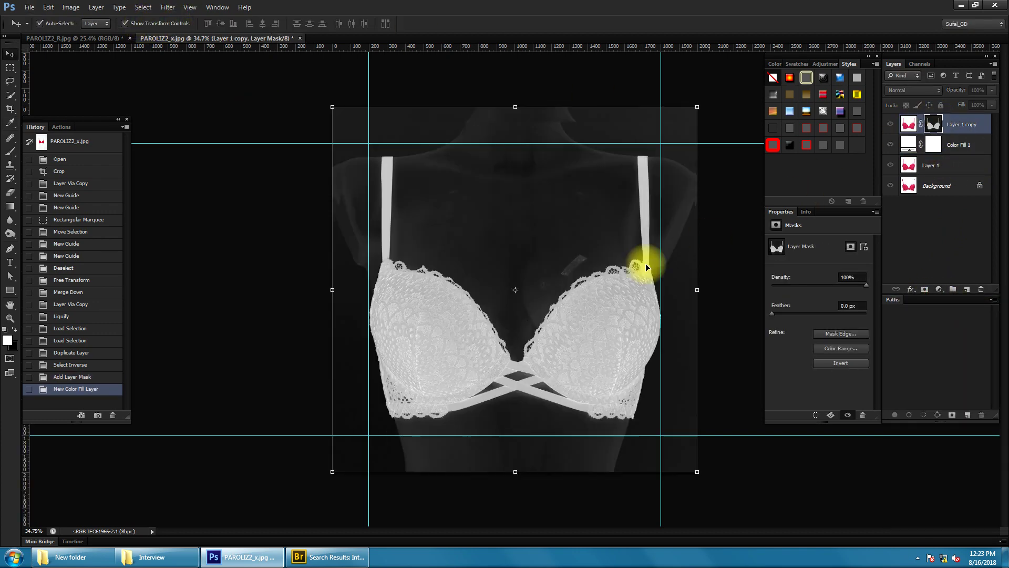
{"action": "key", "text": "ctrl+m"}
Drag the Curves white point left and sample the dark neck area as the black point
{"action": "left_click_drag", "start_coordinate": [885, 201], "coordinate": [836, 202]}
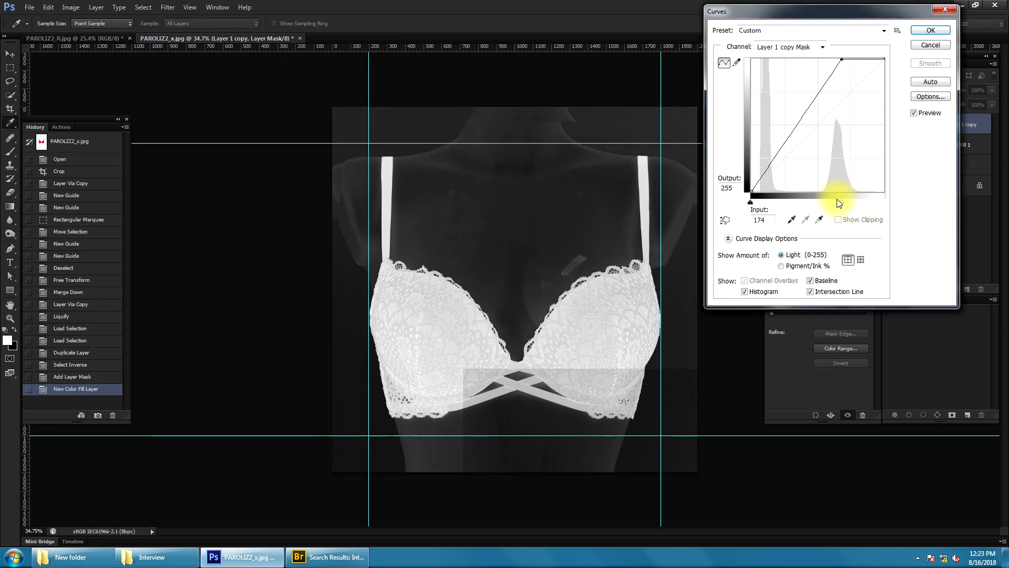
{"action": "left_click", "coordinate": [818, 219]}
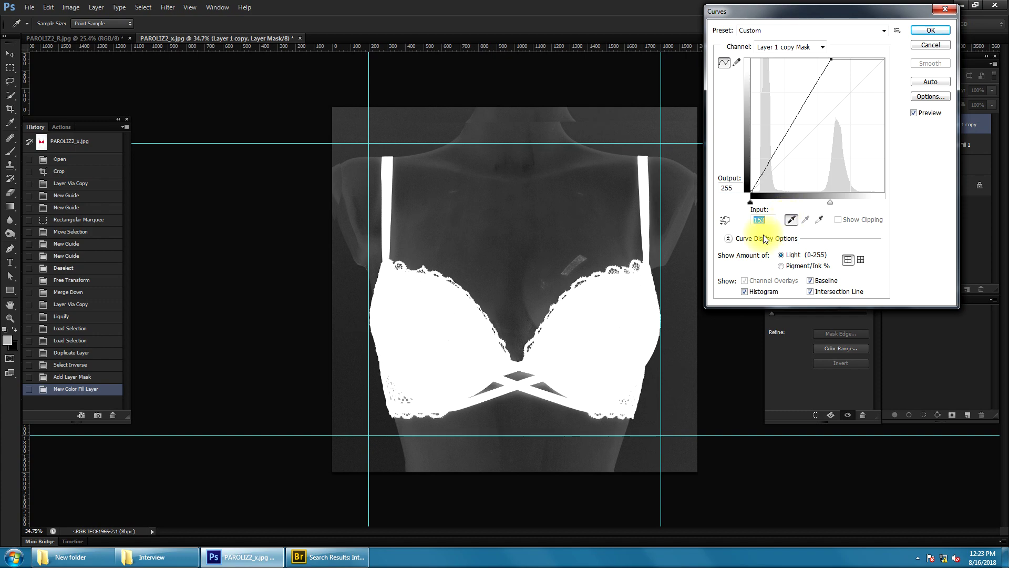
{"action": "left_click", "coordinate": [561, 163]}
Zoom in to check the lace edge, nudge the black point, and apply Curves
{"action": "left_click_drag", "start_coordinate": [605, 305], "coordinate": [694, 409]}
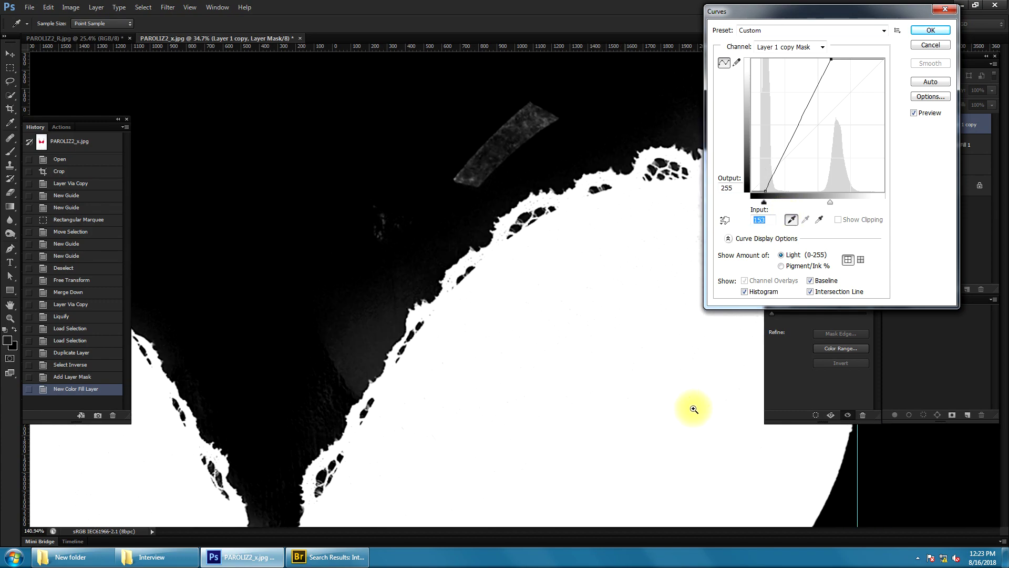
{"action": "left_click", "coordinate": [694, 409]}
{"action": "left_click", "coordinate": [384, 168]}
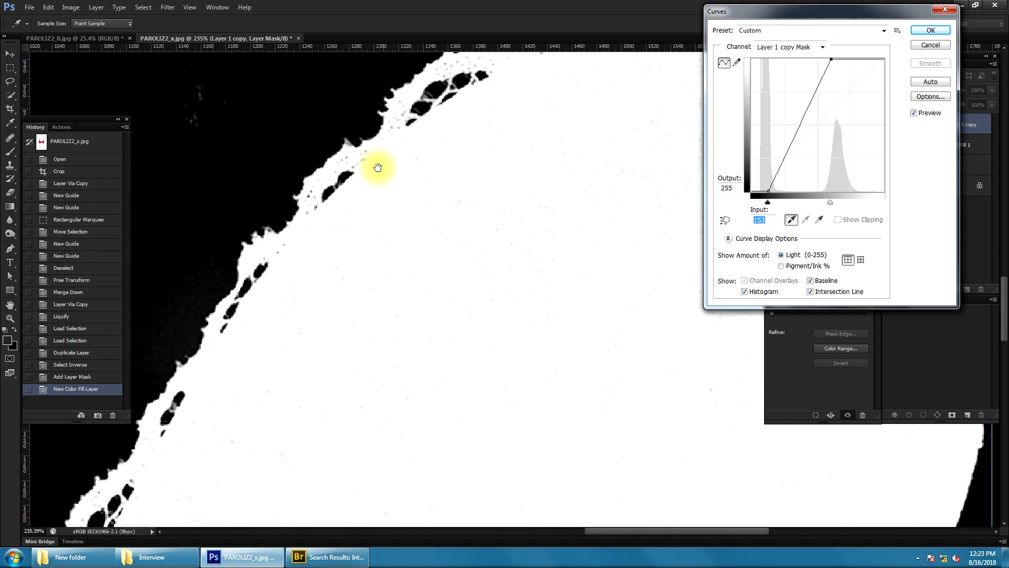
{"action": "scroll", "coordinate": [377, 167], "scroll_direction": "down", "scroll_amount": 5}
{"action": "scroll", "coordinate": [394, 270], "scroll_direction": "down", "scroll_amount": 3}
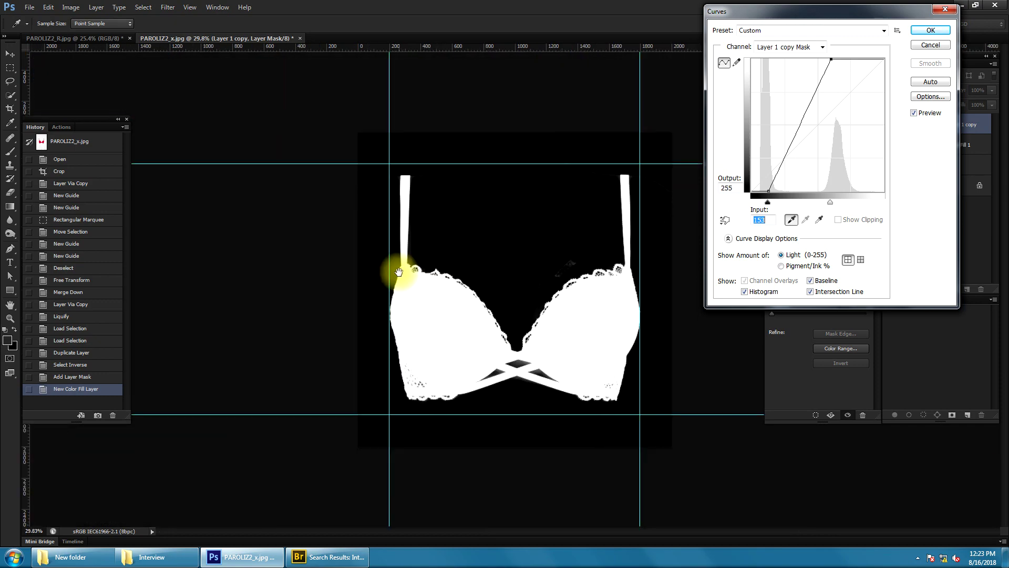
{"action": "key", "text": "Return"}
{"action": "scroll", "coordinate": [660, 315], "scroll_direction": "up", "scroll_amount": 2}
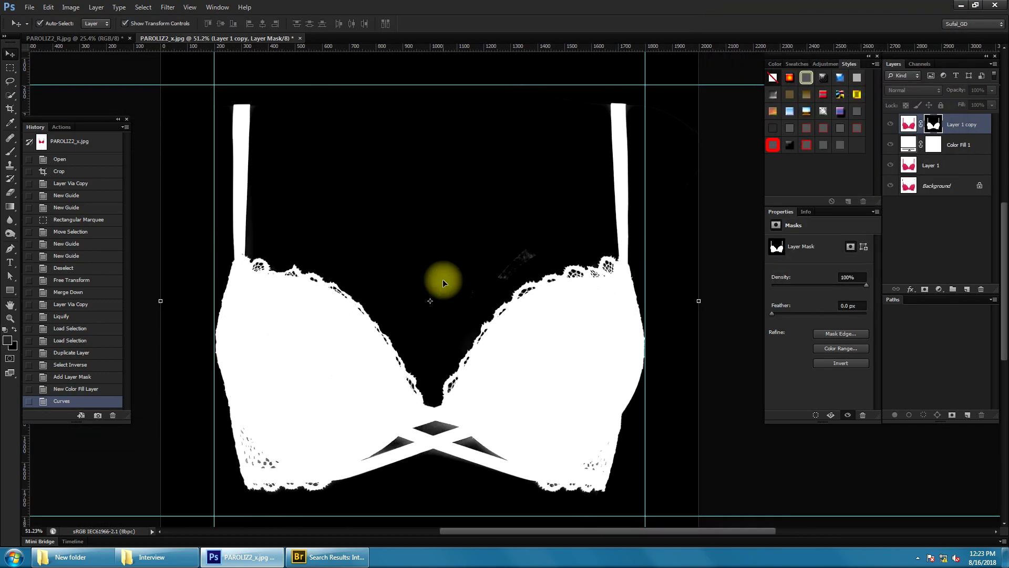
Burn the grey areas near the left strap and its base to black in the mask, with Range set to Shadows
{"action": "left_click", "coordinate": [11, 231]}
{"action": "scroll", "coordinate": [450, 338], "scroll_direction": "up", "scroll_amount": 3}
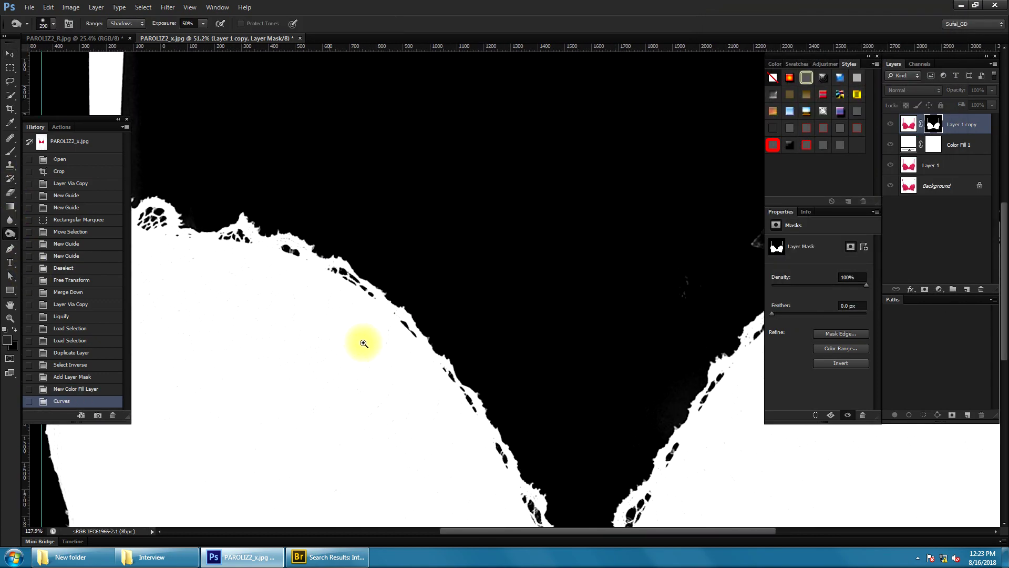
{"action": "scroll", "coordinate": [521, 368], "scroll_direction": "up", "scroll_amount": 2}
{"action": "left_click", "coordinate": [319, 268]}
{"action": "left_click_drag", "start_coordinate": [368, 214], "coordinate": [382, 376]}
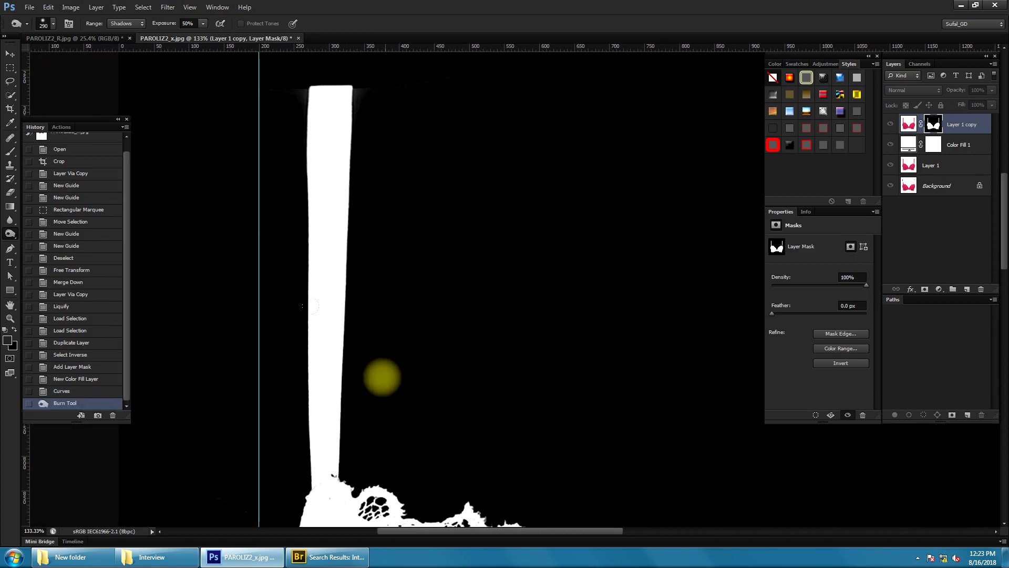
{"action": "scroll", "coordinate": [240, 328], "scroll_direction": "down", "scroll_amount": 5}
{"action": "left_click_drag", "start_coordinate": [336, 268], "coordinate": [299, 373]}
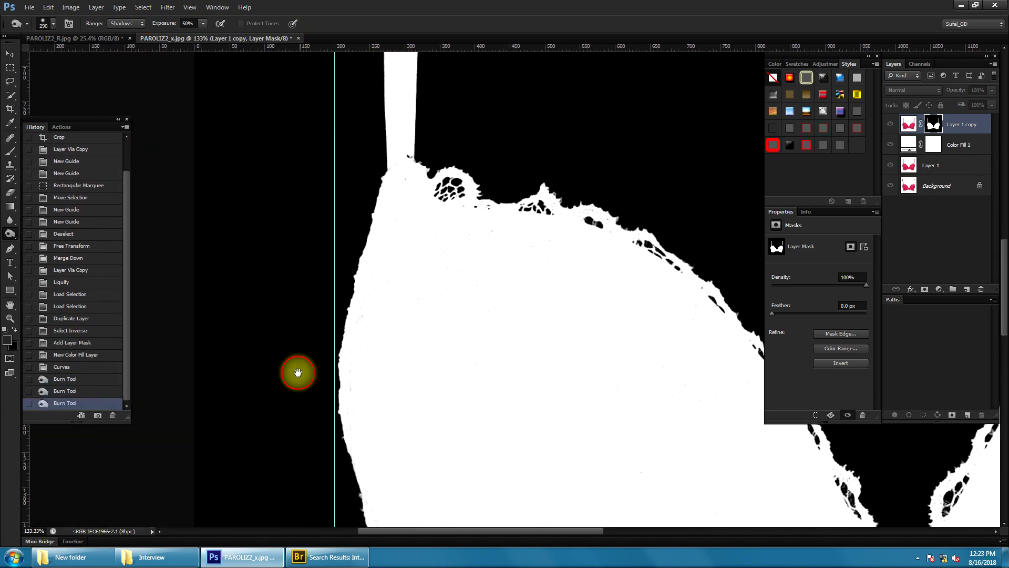
{"action": "scroll", "coordinate": [295, 367], "scroll_direction": "down", "scroll_amount": 3}
Burn grey lace spots, the cup's lower edge and the right triangle tip to black
{"action": "left_click_drag", "start_coordinate": [338, 410], "coordinate": [608, 394]}
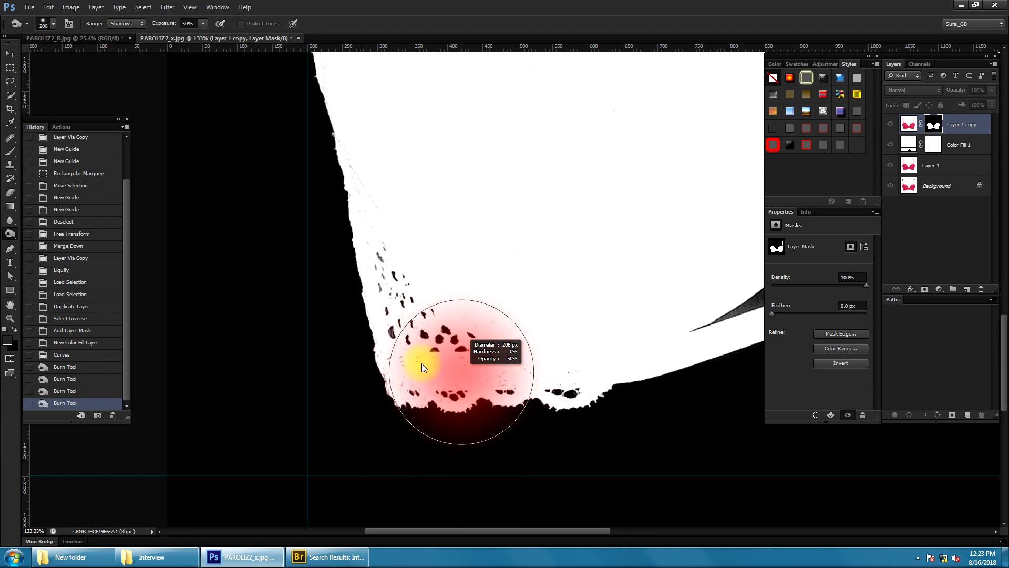
{"action": "left_click", "coordinate": [350, 230]}
{"action": "left_click_drag", "start_coordinate": [349, 230], "coordinate": [264, 241]}
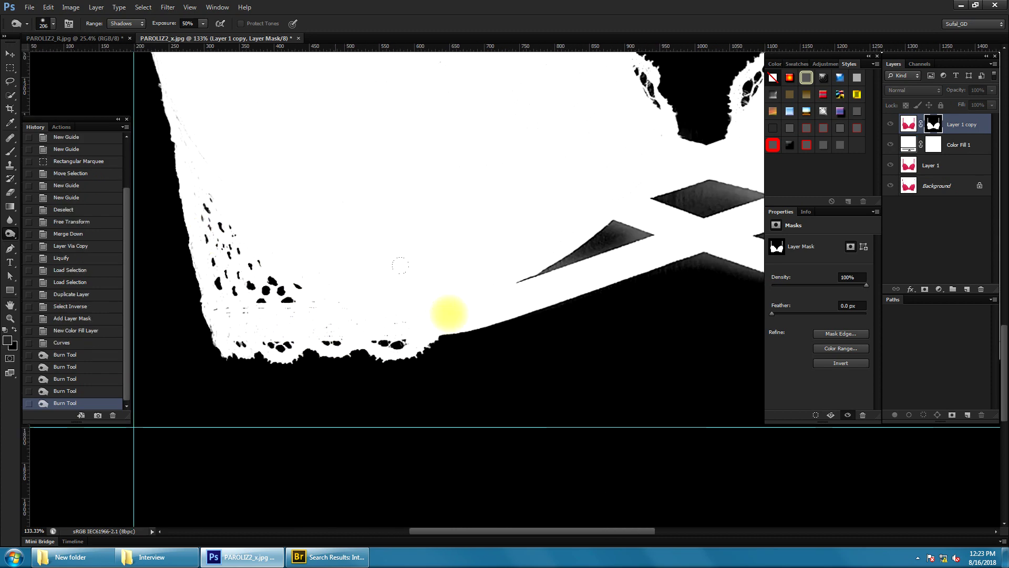
{"action": "mouse_move", "coordinate": [451, 311]}
{"action": "left_mouse_down"}
{"action": "mouse_move", "coordinate": [331, 363]}
{"action": "mouse_move", "coordinate": [258, 264]}
{"action": "left_mouse_up"}
{"action": "left_click_drag", "start_coordinate": [562, 316], "coordinate": [468, 202]}
{"action": "left_click_drag", "start_coordinate": [587, 305], "coordinate": [514, 272]}
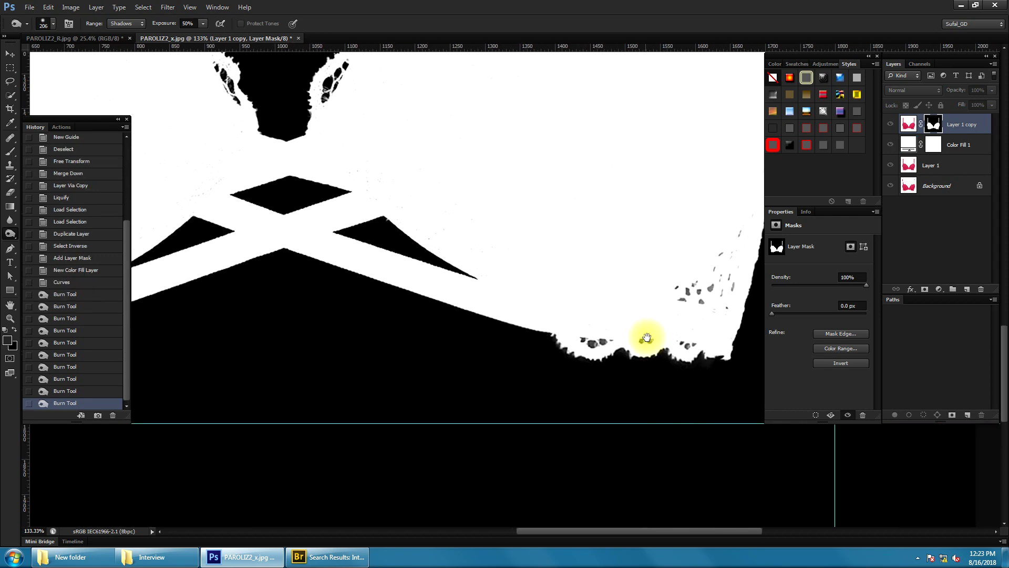
{"action": "left_click_drag", "start_coordinate": [705, 307], "coordinate": [406, 270]}
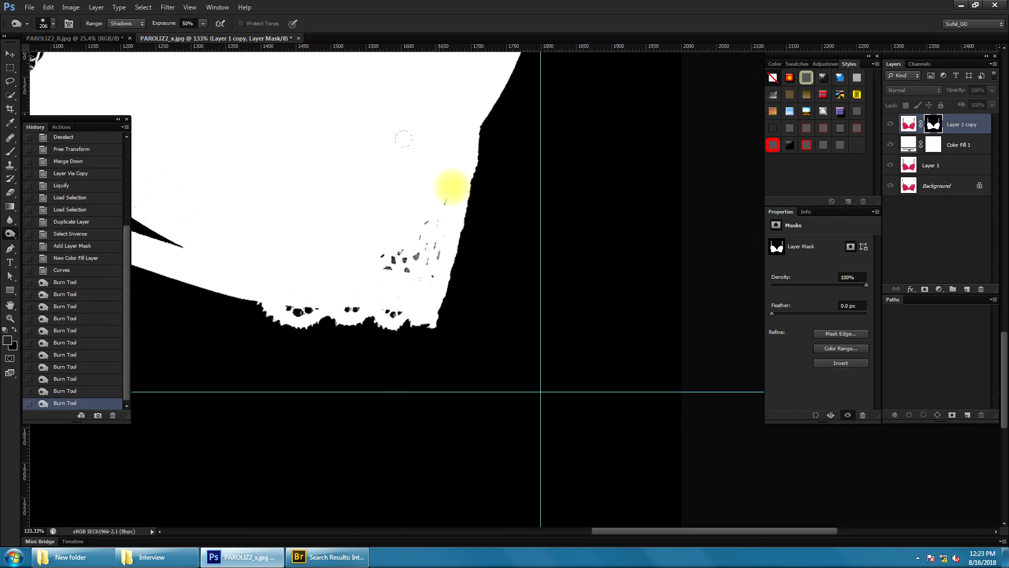
Burn the remaining grey beside the strap and around its top end to black
{"action": "left_click", "coordinate": [349, 226]}
{"action": "mouse_move", "coordinate": [465, 146]}
{"action": "left_mouse_down"}
{"action": "mouse_move", "coordinate": [465, 366]}
{"action": "mouse_move", "coordinate": [525, 131]}
{"action": "mouse_move", "coordinate": [552, 393]}
{"action": "left_mouse_up"}
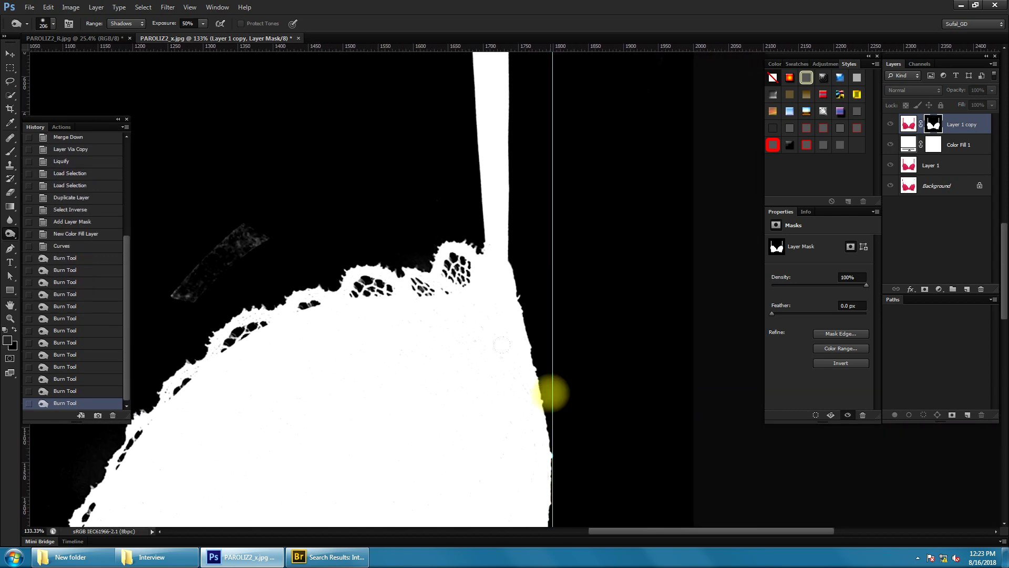
{"action": "left_click_drag", "start_coordinate": [411, 187], "coordinate": [274, 209]}
{"action": "mouse_move", "coordinate": [490, 176]}
{"action": "left_mouse_down"}
{"action": "mouse_move", "coordinate": [323, 211]}
{"action": "mouse_move", "coordinate": [521, 126]}
{"action": "mouse_move", "coordinate": [363, 367]}
{"action": "mouse_move", "coordinate": [324, 455]}
{"action": "mouse_move", "coordinate": [432, 199]}
{"action": "left_mouse_up"}
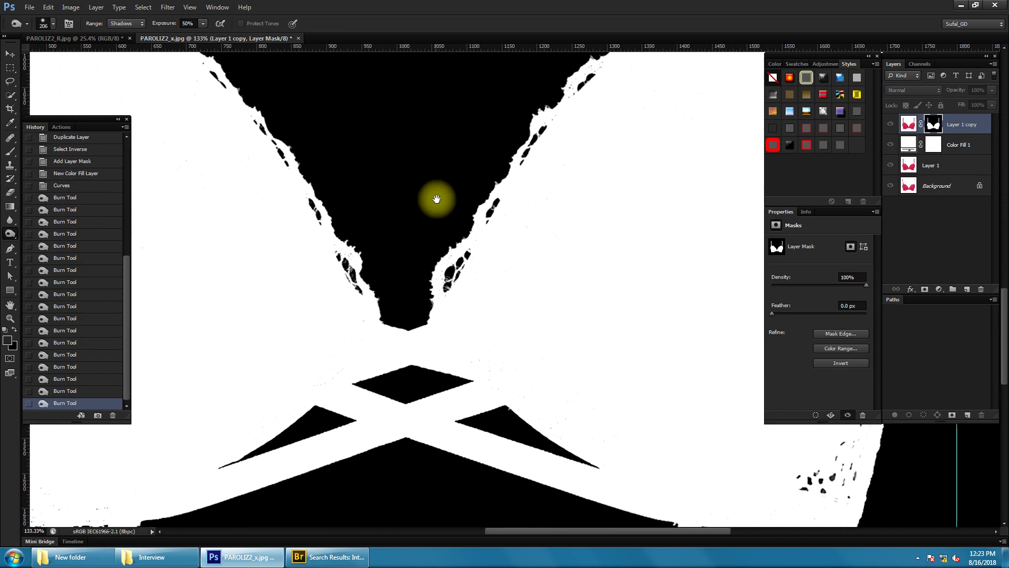
{"action": "left_click_drag", "start_coordinate": [401, 332], "coordinate": [314, 381]}
{"action": "mouse_move", "coordinate": [313, 381]}
{"action": "left_mouse_down"}
{"action": "mouse_move", "coordinate": [383, 289]}
{"action": "mouse_move", "coordinate": [529, 332]}
{"action": "left_mouse_up"}
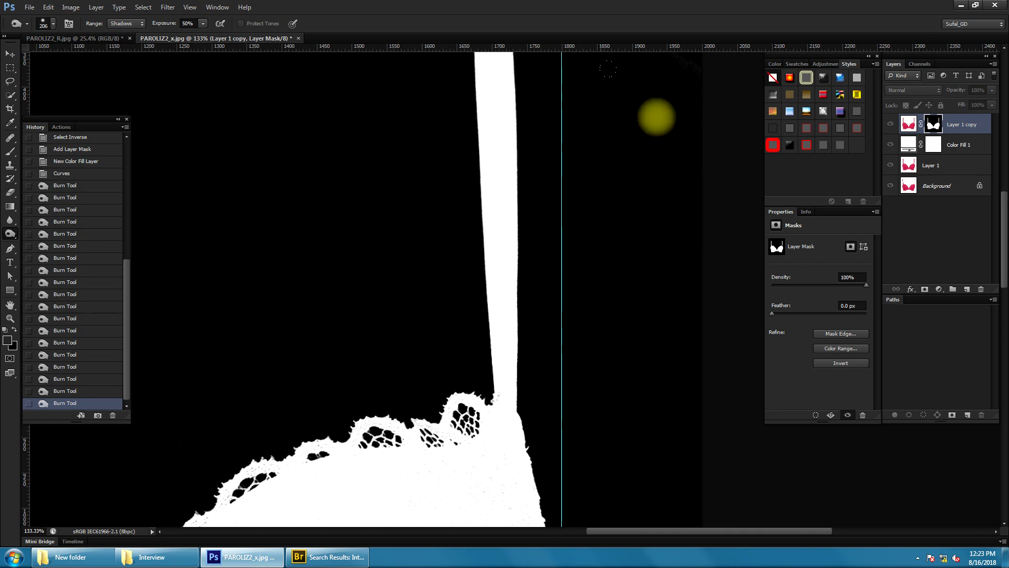
{"action": "left_click_drag", "start_coordinate": [609, 68], "coordinate": [475, 359]}
{"action": "scroll", "coordinate": [475, 360], "scroll_direction": "up", "scroll_amount": 5}
{"action": "mouse_move", "coordinate": [452, 128]}
{"action": "left_mouse_down"}
{"action": "mouse_move", "coordinate": [290, 215]}
{"action": "mouse_move", "coordinate": [551, 255]}
{"action": "left_mouse_up"}
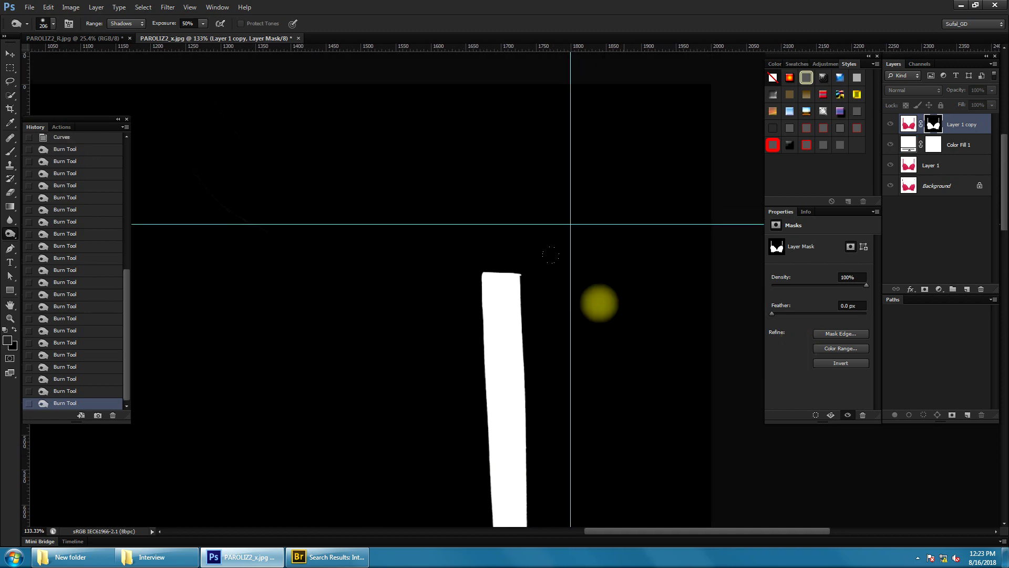
Zoom out to check both straps, then invert the layer mask
{"action": "key", "text": "ctrl+minus"}
{"action": "key", "text": "ctrl+minus"}
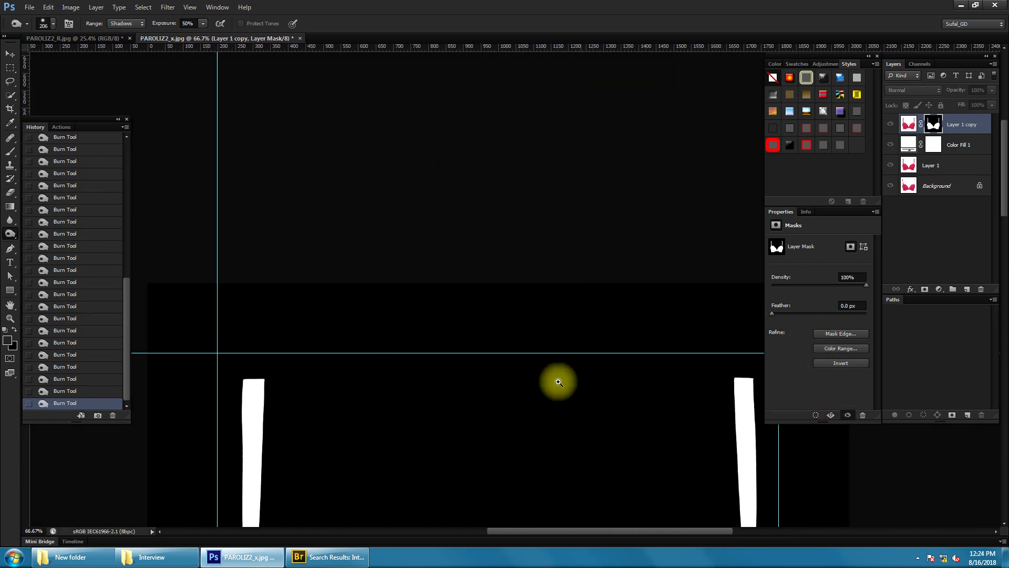
{"action": "scroll", "coordinate": [435, 336], "scroll_direction": "down", "scroll_amount": 4}
{"action": "scroll", "coordinate": [458, 310], "scroll_direction": "down", "scroll_amount": 5}
{"action": "scroll", "coordinate": [515, 337], "scroll_direction": "right", "scroll_amount": 4}
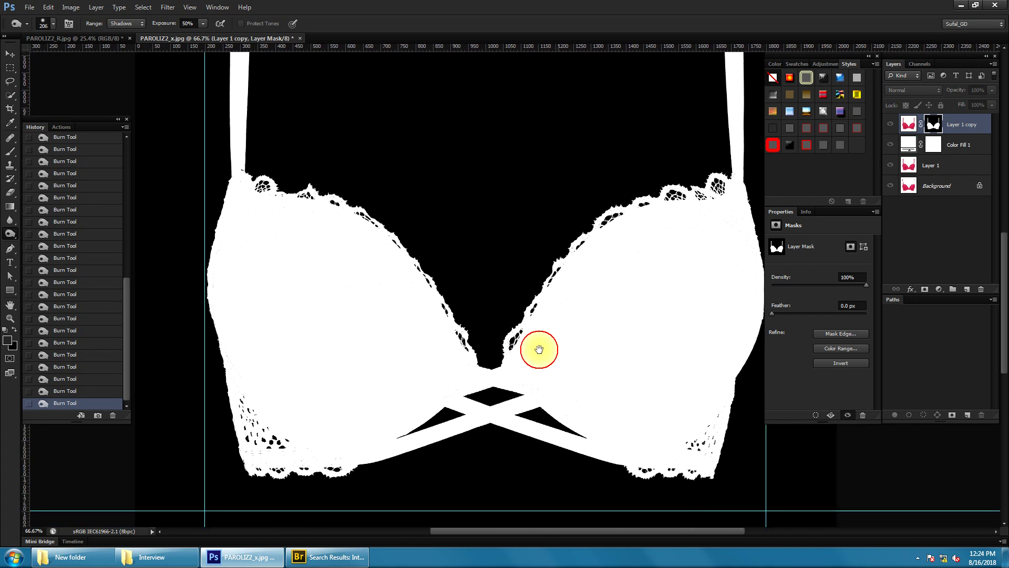
{"action": "scroll", "coordinate": [583, 288], "scroll_direction": "down", "scroll_amount": 3}
{"action": "scroll", "coordinate": [555, 329], "scroll_direction": "down", "scroll_amount": 2}
{"action": "scroll", "coordinate": [543, 315], "scroll_direction": "up", "scroll_amount": 3}
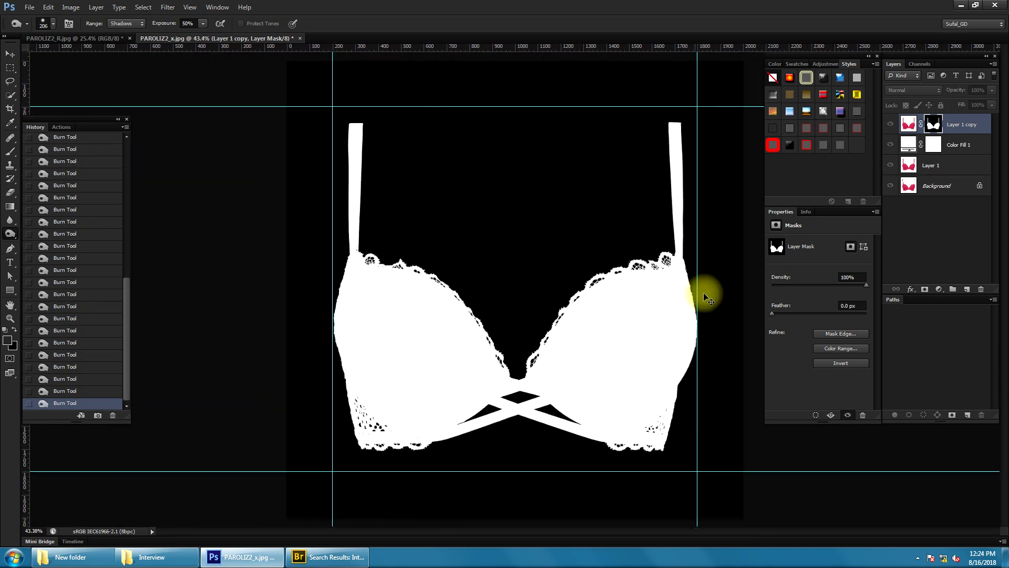
{"action": "scroll", "coordinate": [523, 293], "scroll_direction": "up", "scroll_amount": 3}
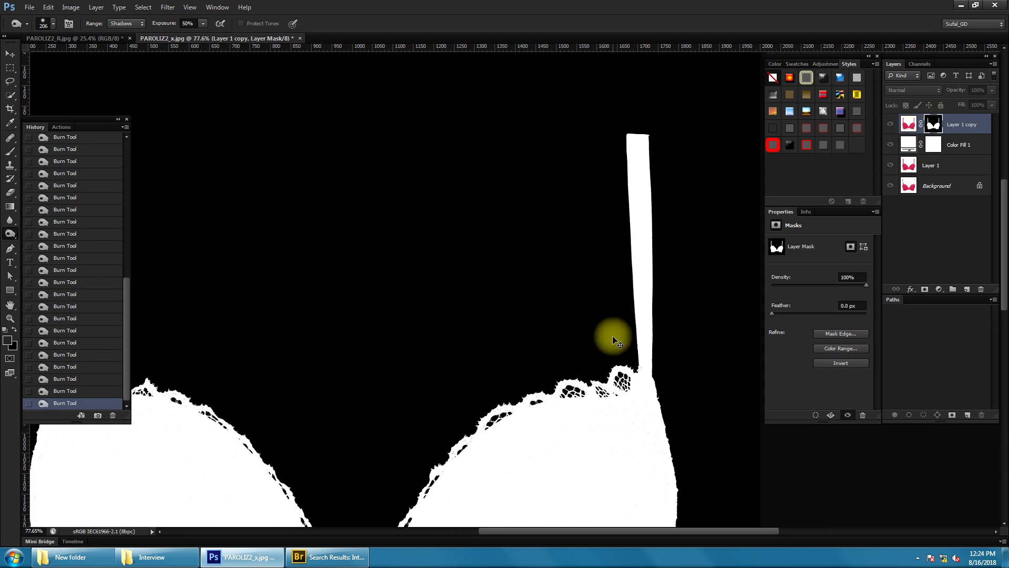
{"action": "key", "text": "ctrl+i"}
{"action": "scroll", "coordinate": [626, 263], "scroll_direction": "down", "scroll_amount": 3}
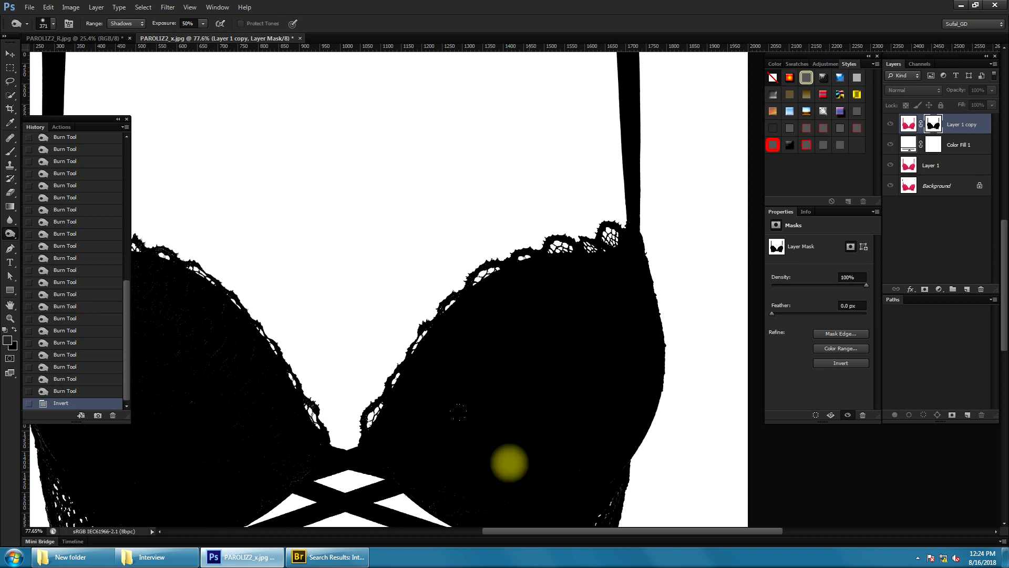
Burn the last grey specks in the mask and pan to check it
{"action": "left_click_drag", "start_coordinate": [518, 382], "coordinate": [626, 416]}
{"action": "scroll", "coordinate": [608, 151], "scroll_direction": "up", "scroll_amount": 5}
{"action": "scroll", "coordinate": [590, 289], "scroll_direction": "down", "scroll_amount": 8}
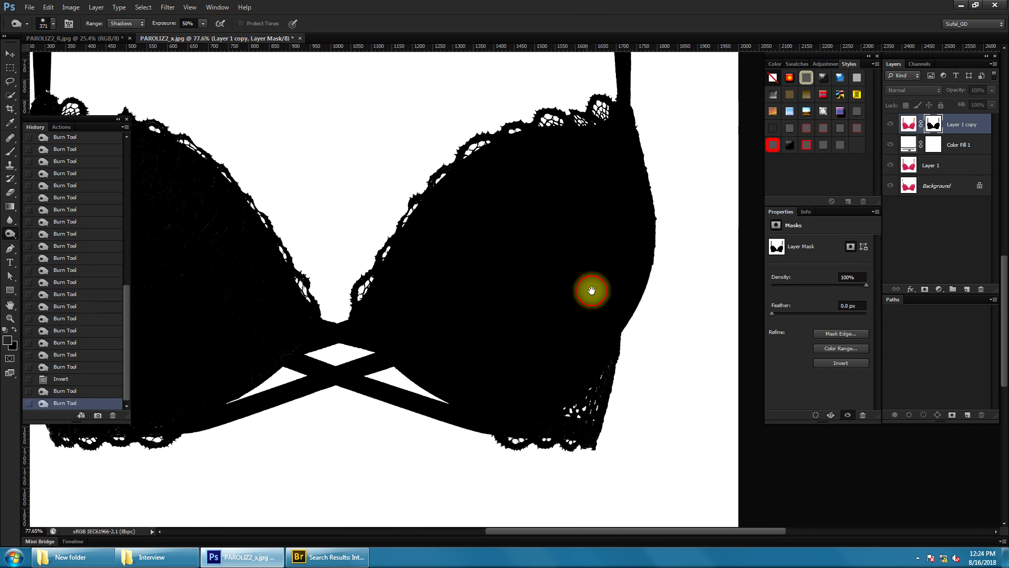
{"action": "mouse_move", "coordinate": [591, 289]}
{"action": "left_mouse_down"}
{"action": "mouse_move", "coordinate": [419, 392]}
{"action": "mouse_move", "coordinate": [604, 415]}
{"action": "left_mouse_up"}
{"action": "scroll", "coordinate": [463, 164], "scroll_direction": "left", "scroll_amount": 6}
{"action": "scroll", "coordinate": [463, 164], "scroll_direction": "up", "scroll_amount": 2}
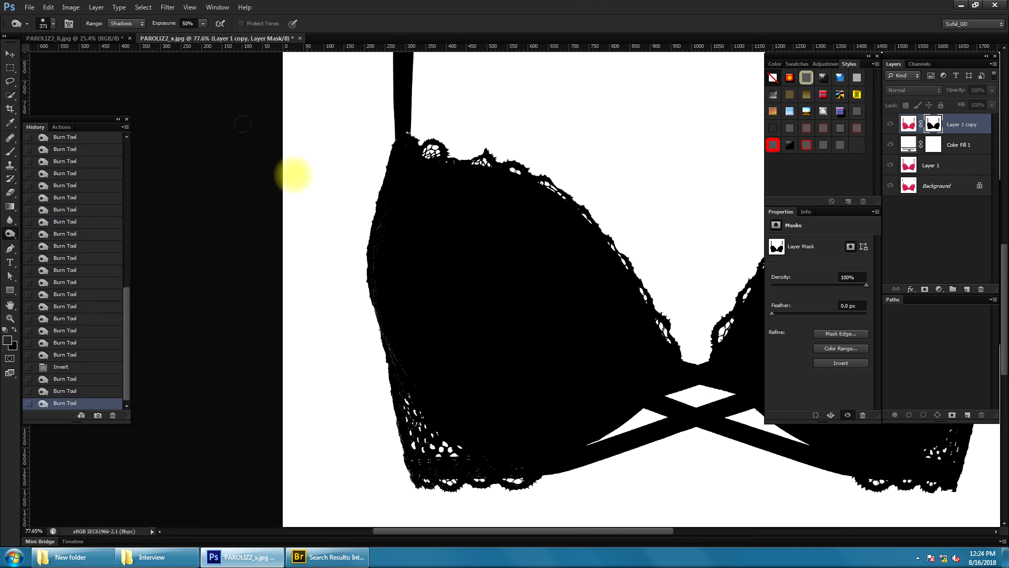
{"action": "scroll", "coordinate": [439, 214], "scroll_direction": "up", "scroll_amount": 5}
{"action": "scroll", "coordinate": [440, 423], "scroll_direction": "left", "scroll_amount": 1}
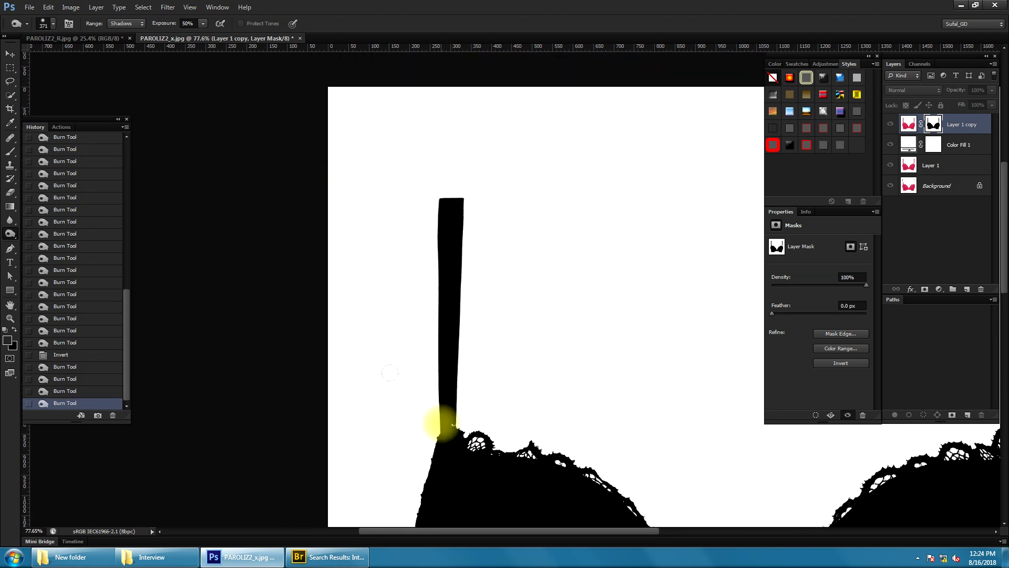
{"action": "scroll", "coordinate": [269, 283], "scroll_direction": "right", "scroll_amount": 8}
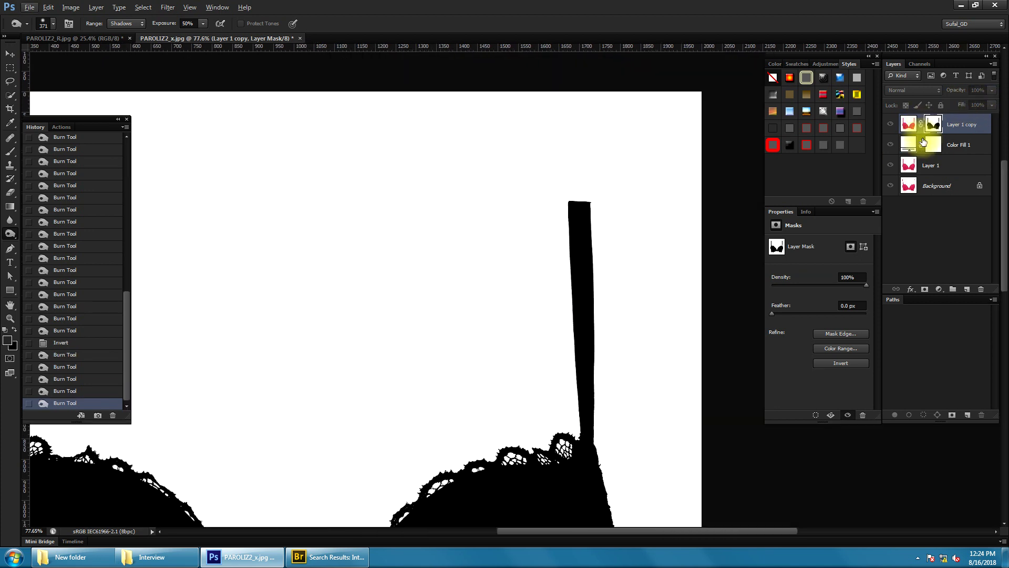
Invert the mask back and display the image instead of the mask
{"action": "key", "text": "ctrl+i"}
{"action": "left_click", "coordinate": [935, 125], "text": "alt"}
{"action": "key", "text": "p"}
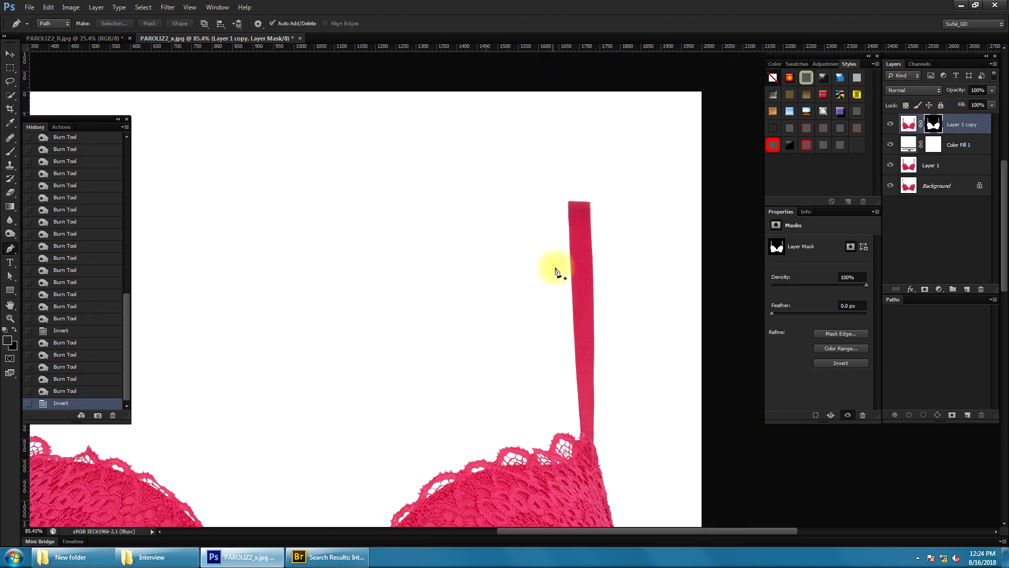
{"action": "scroll", "coordinate": [552, 266], "scroll_direction": "up", "scroll_amount": 3}
{"action": "scroll", "coordinate": [640, 261], "scroll_direction": "down", "scroll_amount": 3}
Set the Color Fill 1 background to a near-black colour
{"action": "double_click", "coordinate": [920, 143]}
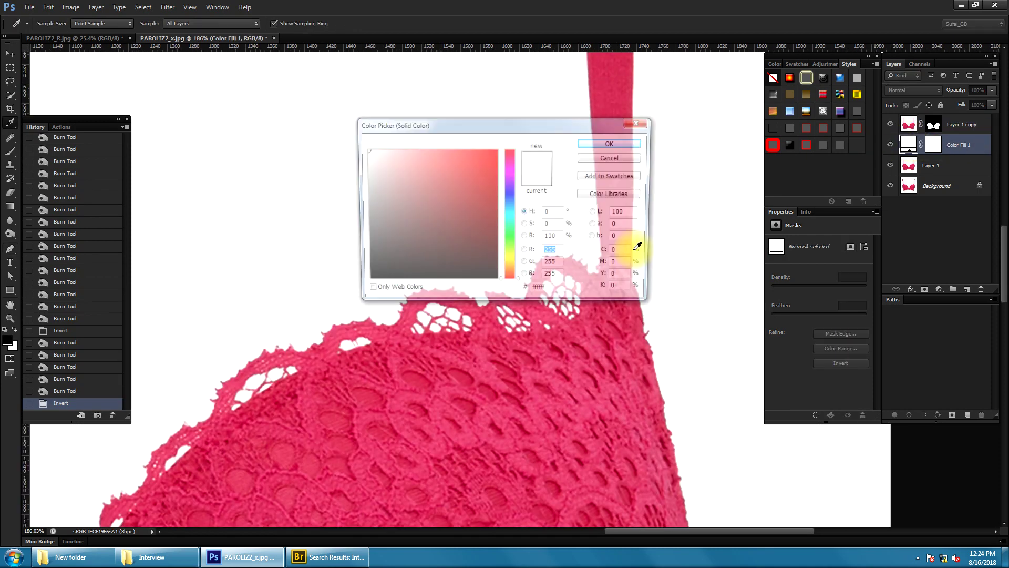
{"action": "left_click", "coordinate": [428, 275]}
{"action": "key", "text": "Return"}
{"action": "scroll", "coordinate": [604, 242], "scroll_direction": "up", "scroll_amount": 2}
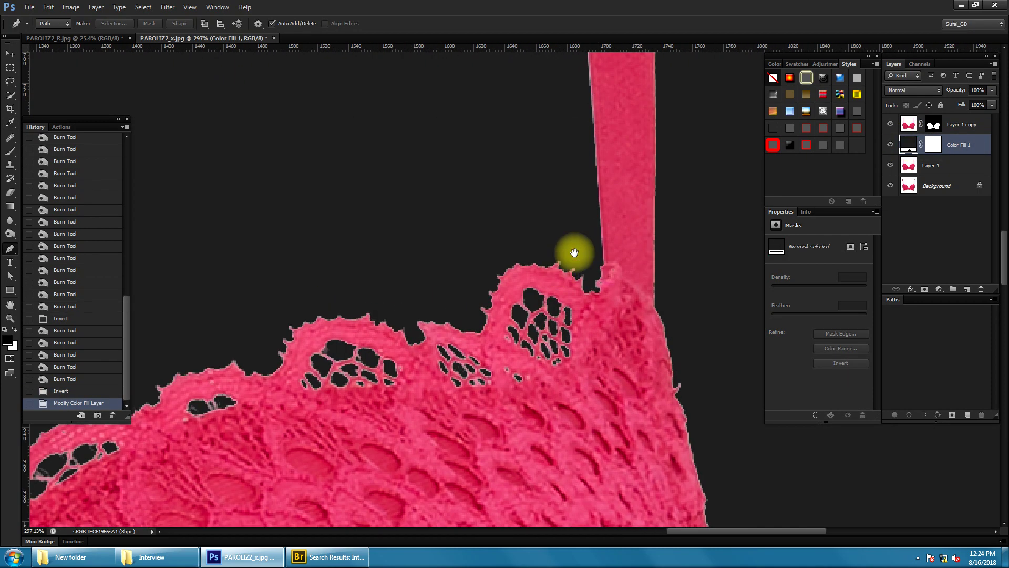
Start a pen path at the strap, anchoring its top-left and top-right corners and right edge
{"action": "left_click_drag", "start_coordinate": [467, 176], "coordinate": [552, 240]}
{"action": "left_click", "coordinate": [609, 262]}
{"action": "scroll", "coordinate": [609, 261], "scroll_direction": "up", "scroll_amount": 2}
{"action": "left_click_drag", "start_coordinate": [604, 169], "coordinate": [614, 444]}
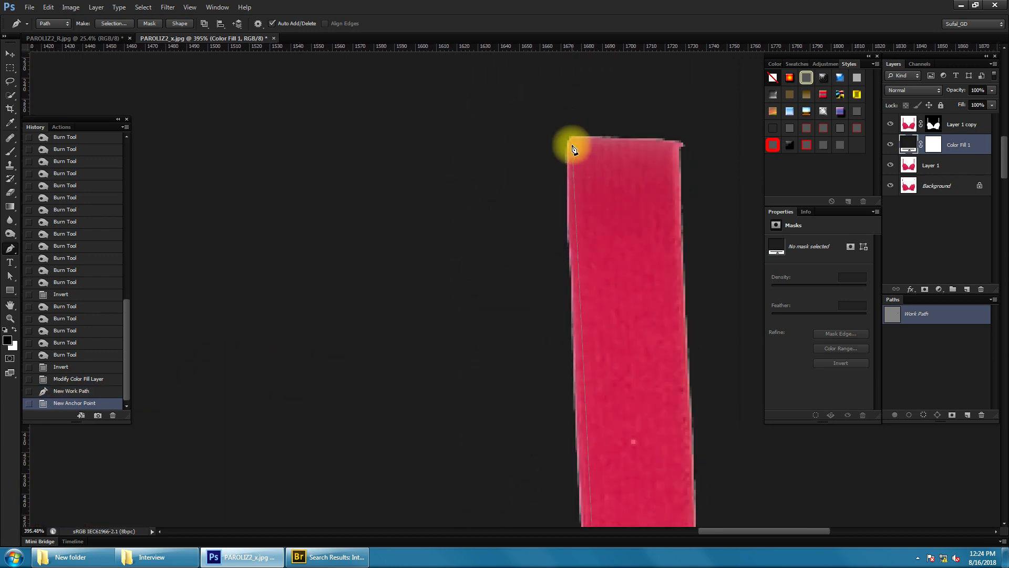
{"action": "left_click", "coordinate": [571, 141]}
{"action": "left_click_drag", "start_coordinate": [629, 139], "coordinate": [542, 147]}
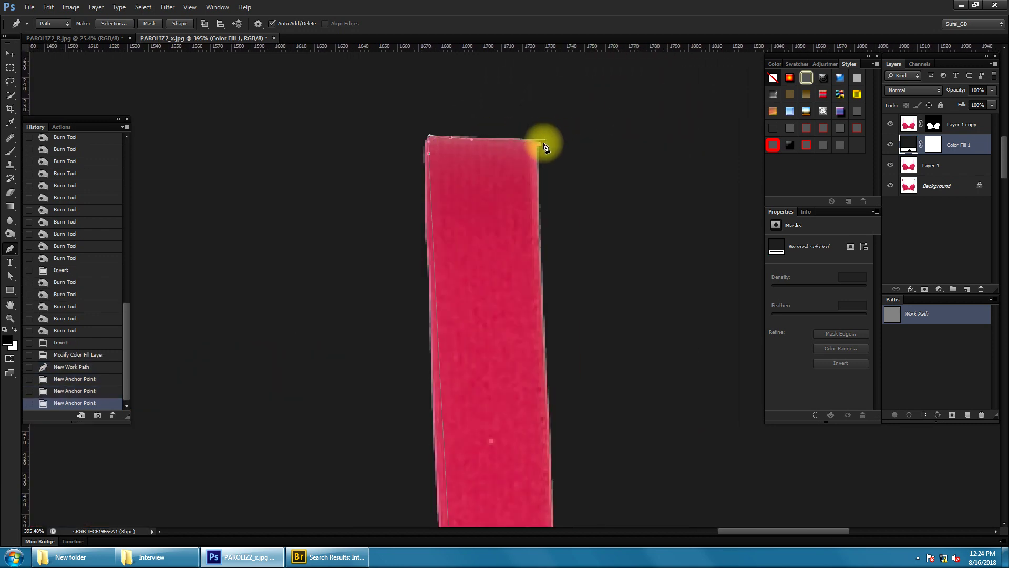
{"action": "left_click", "coordinate": [533, 144]}
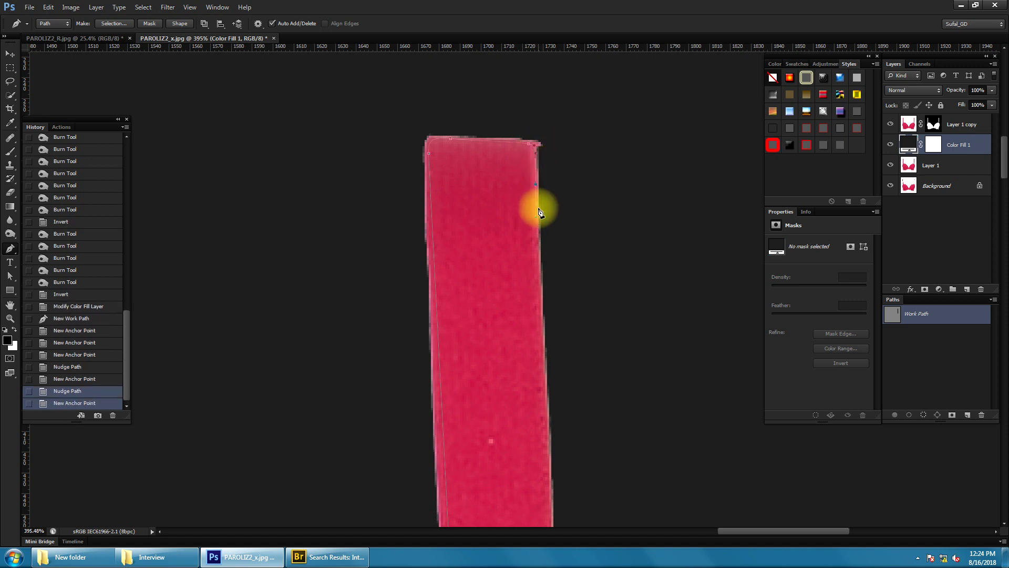
{"action": "scroll", "coordinate": [540, 213], "scroll_direction": "down", "scroll_amount": 3}
{"action": "left_click", "coordinate": [480, 237]}
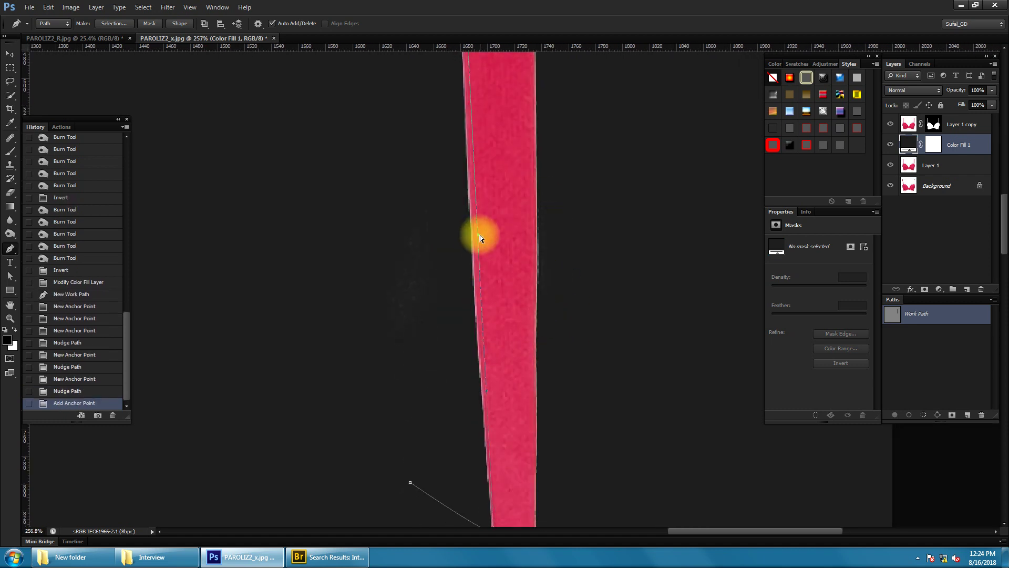
{"action": "left_click_drag", "start_coordinate": [475, 239], "coordinate": [528, 277]}
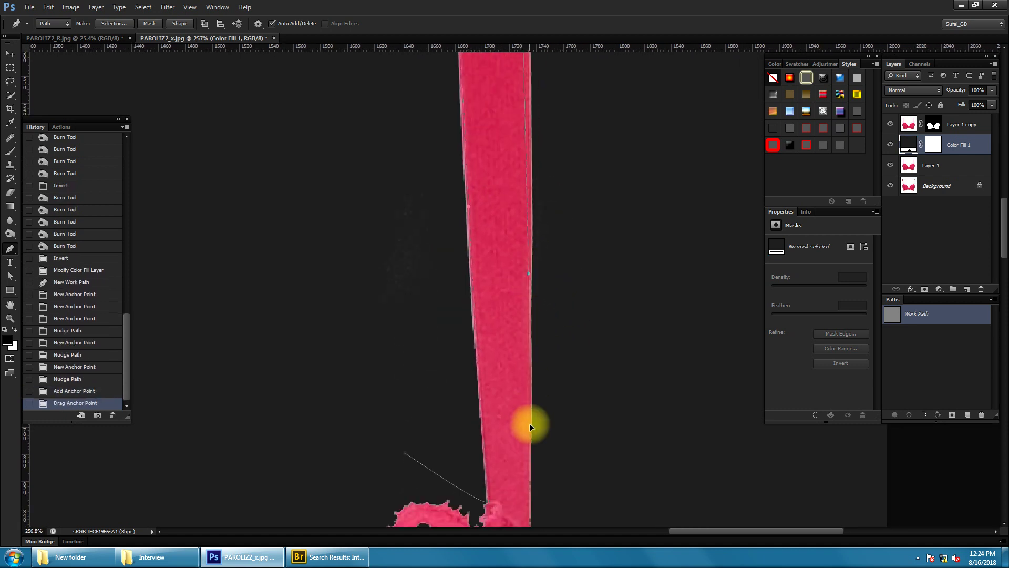
Extend the path with an anchor further down the strap edge
{"action": "left_click", "coordinate": [531, 461]}
{"action": "scroll", "coordinate": [531, 263], "scroll_direction": "up", "scroll_amount": 3}
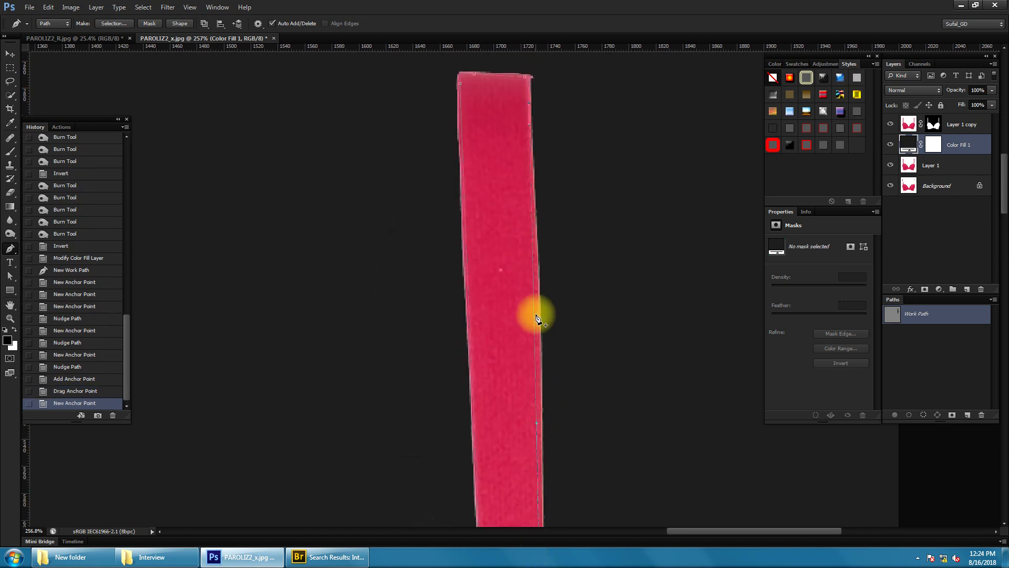
{"action": "left_click_drag", "start_coordinate": [535, 322], "coordinate": [538, 325]}
{"action": "scroll", "coordinate": [544, 242], "scroll_direction": "down", "scroll_amount": 3}
{"action": "scroll", "coordinate": [542, 151], "scroll_direction": "up", "scroll_amount": 2}
{"action": "scroll", "coordinate": [544, 151], "scroll_direction": "down", "scroll_amount": 2}
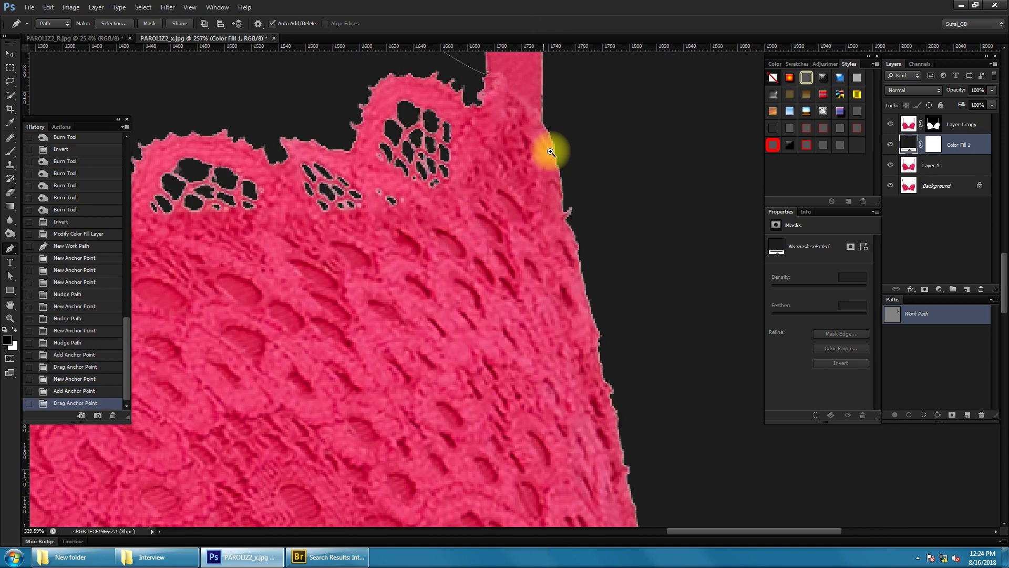
Add curved and corner anchors following the lace edge
{"action": "left_click_drag", "start_coordinate": [575, 180], "coordinate": [563, 225]}
{"action": "scroll", "coordinate": [579, 219], "scroll_direction": "down", "scroll_amount": 3}
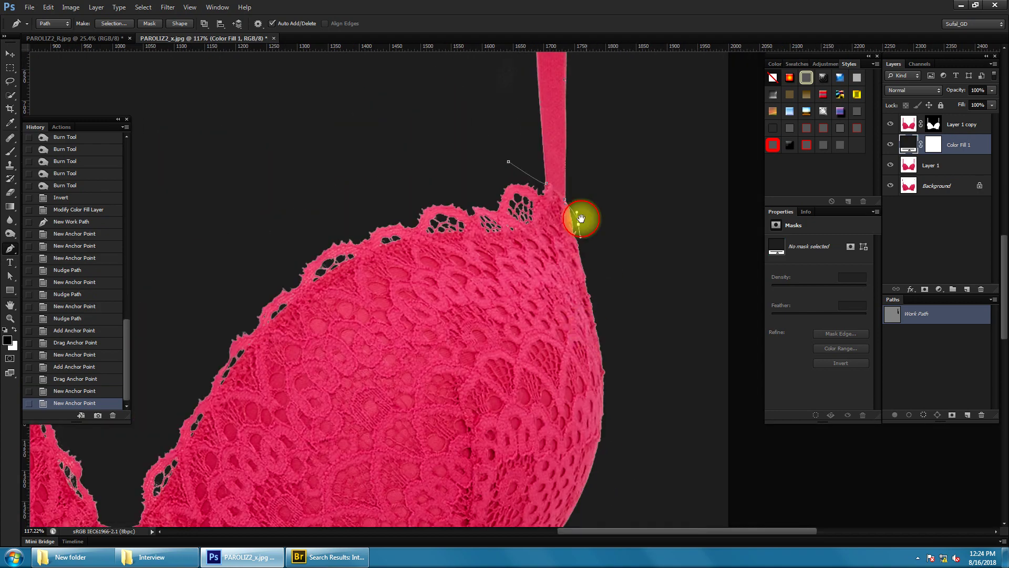
{"action": "mouse_move", "coordinate": [629, 242]}
{"action": "left_mouse_down"}
{"action": "mouse_move", "coordinate": [620, 318]}
{"action": "mouse_move", "coordinate": [591, 250]}
{"action": "mouse_move", "coordinate": [552, 263]}
{"action": "mouse_move", "coordinate": [676, 248]}
{"action": "left_mouse_up"}
{"action": "scroll", "coordinate": [587, 363], "scroll_direction": "up", "scroll_amount": 4}
{"action": "left_click", "coordinate": [565, 366]}
{"action": "scroll", "coordinate": [525, 273], "scroll_direction": "down", "scroll_amount": 3}
{"action": "scroll", "coordinate": [544, 271], "scroll_direction": "down", "scroll_amount": 2}
Continue the path along the crossing strap, band edge and strap's lower edge
{"action": "left_click", "coordinate": [564, 232]}
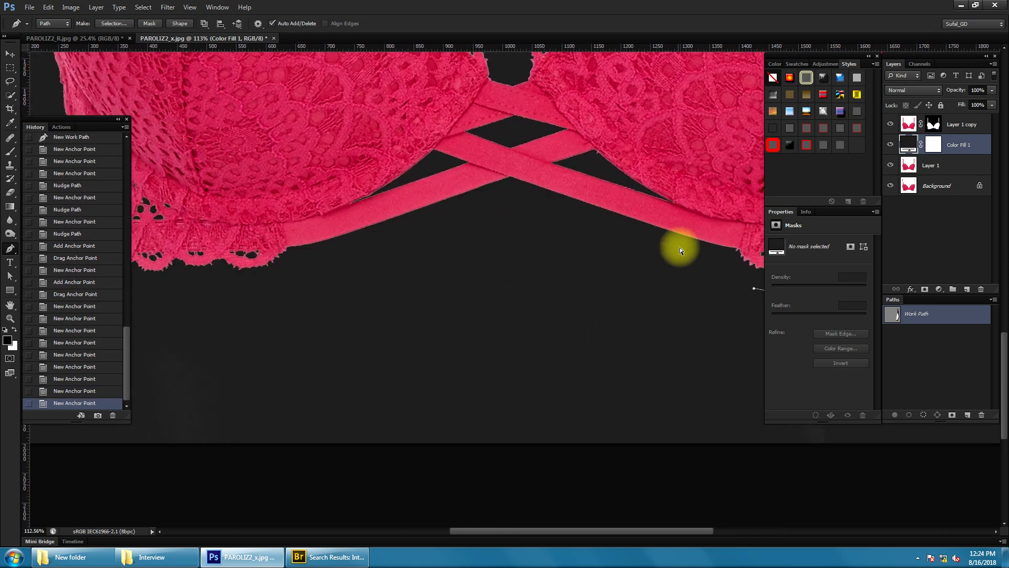
{"action": "scroll", "coordinate": [537, 256], "scroll_direction": "up", "scroll_amount": 2}
{"action": "scroll", "coordinate": [538, 256], "scroll_direction": "up", "scroll_amount": 2}
{"action": "left_click_drag", "start_coordinate": [564, 244], "coordinate": [564, 256]}
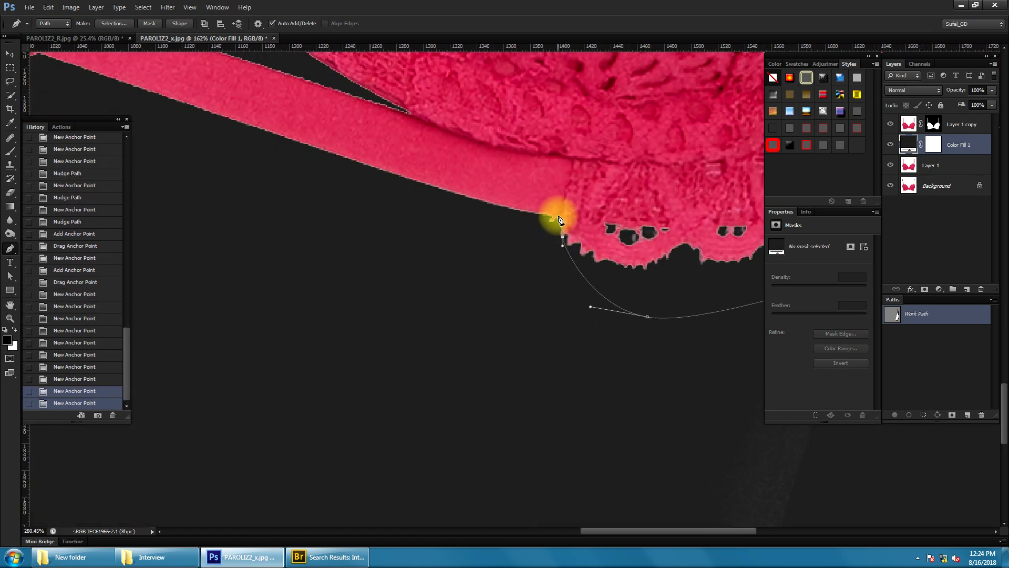
{"action": "left_click", "coordinate": [558, 219]}
{"action": "scroll", "coordinate": [603, 224], "scroll_direction": "up", "scroll_amount": 2}
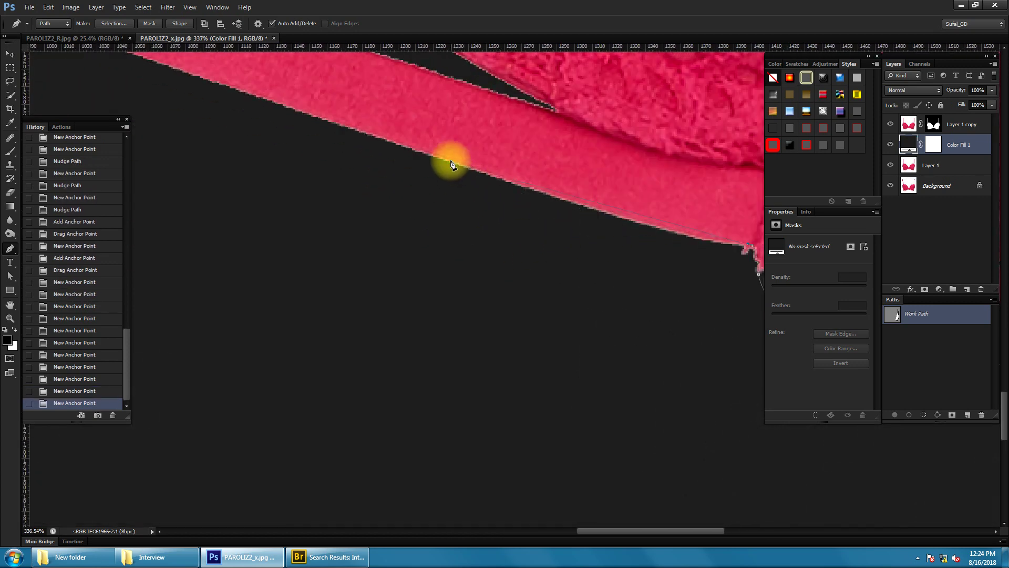
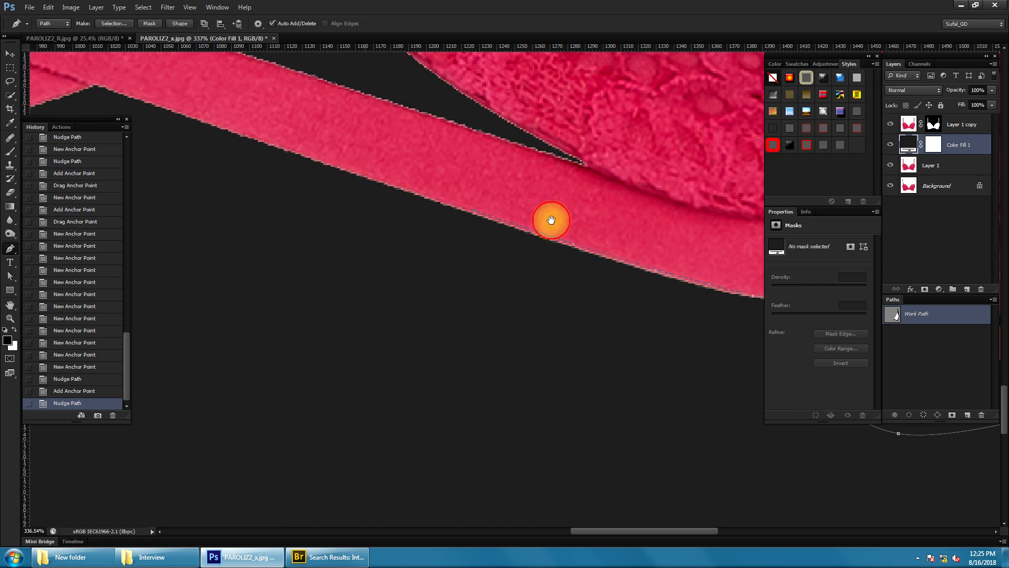
Begin the work path with anchors along the strap crossing and the band's lower edge
{"action": "left_click_drag", "start_coordinate": [551, 219], "coordinate": [510, 164]}
{"action": "scroll", "coordinate": [590, 205], "scroll_direction": "up", "scroll_amount": 1}
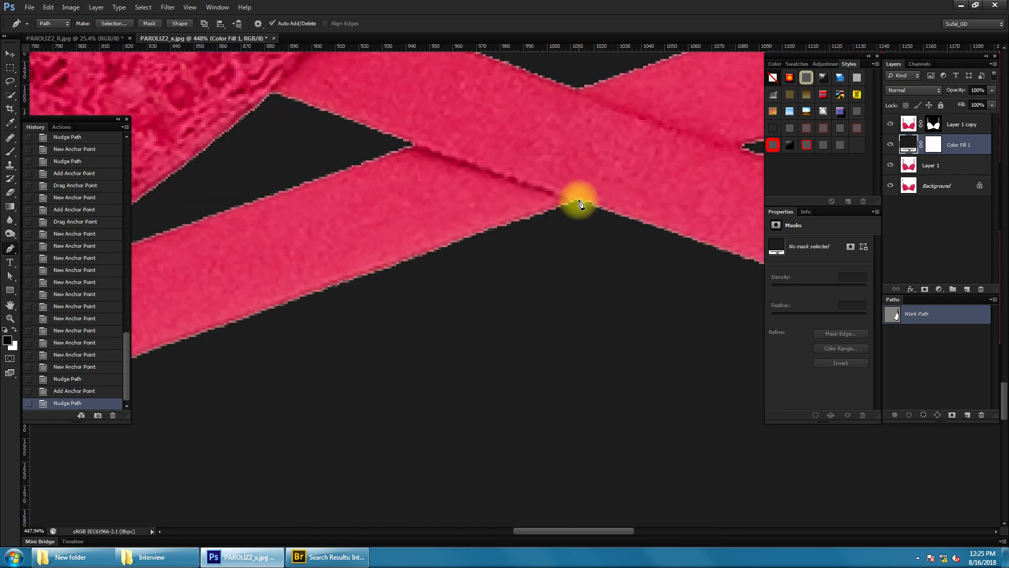
{"action": "left_click", "coordinate": [573, 202]}
{"action": "scroll", "coordinate": [534, 216], "scroll_direction": "left", "scroll_amount": 5}
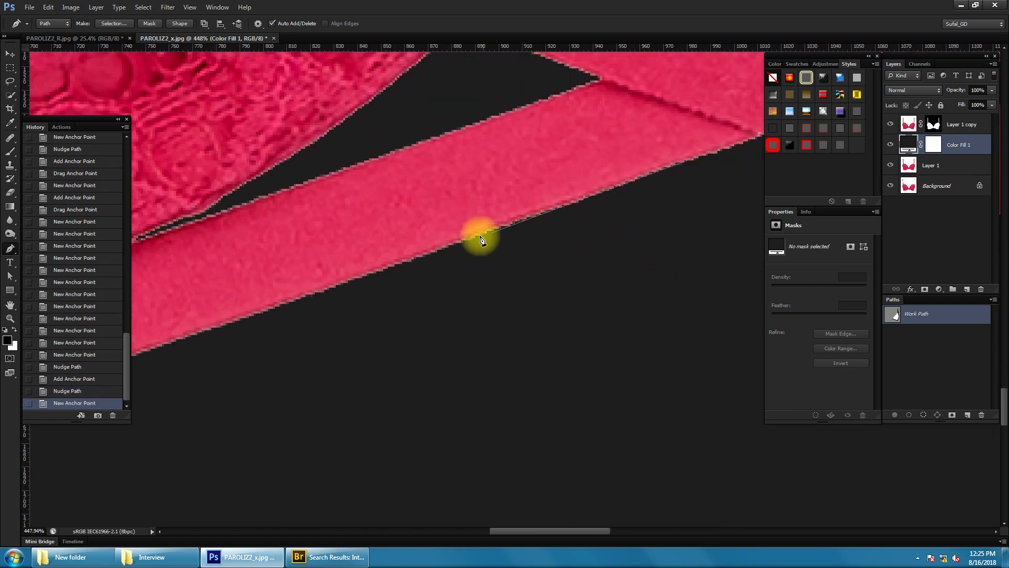
{"action": "left_click", "coordinate": [250, 314]}
{"action": "scroll", "coordinate": [647, 213], "scroll_direction": "down", "scroll_amount": 1}
{"action": "scroll", "coordinate": [646, 214], "scroll_direction": "left", "scroll_amount": 5}
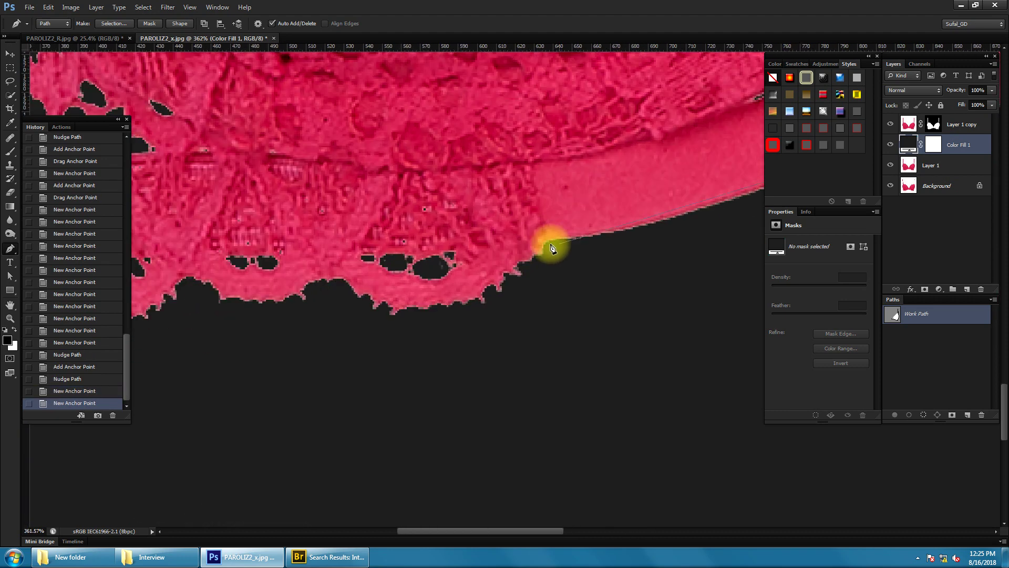
{"action": "left_click", "coordinate": [548, 241]}
{"action": "scroll", "coordinate": [444, 262], "scroll_direction": "right", "scroll_amount": 5}
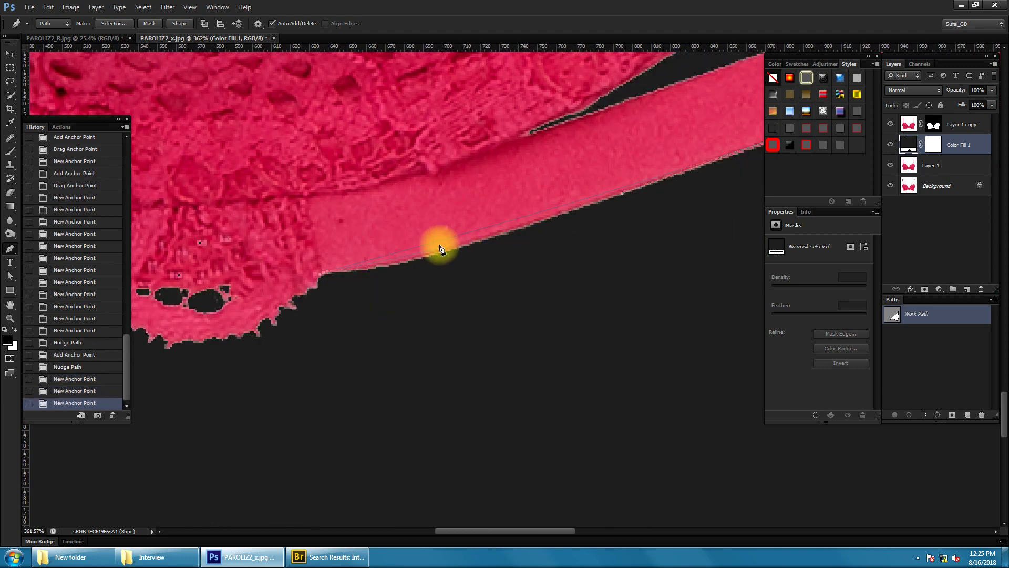
{"action": "left_click_drag", "start_coordinate": [438, 247], "coordinate": [436, 252]}
{"action": "scroll", "coordinate": [421, 258], "scroll_direction": "left", "scroll_amount": 5}
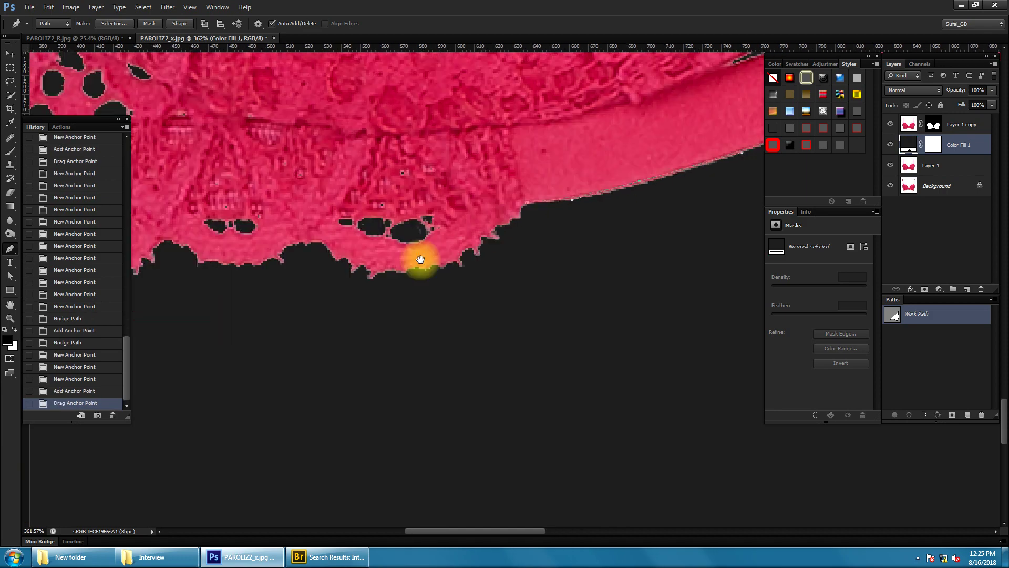
{"action": "scroll", "coordinate": [525, 221], "scroll_direction": "down", "scroll_amount": 2}
Extend the path along the scalloped lace hem and up the lace edge
{"action": "left_click", "coordinate": [552, 238]}
{"action": "left_click", "coordinate": [438, 262]}
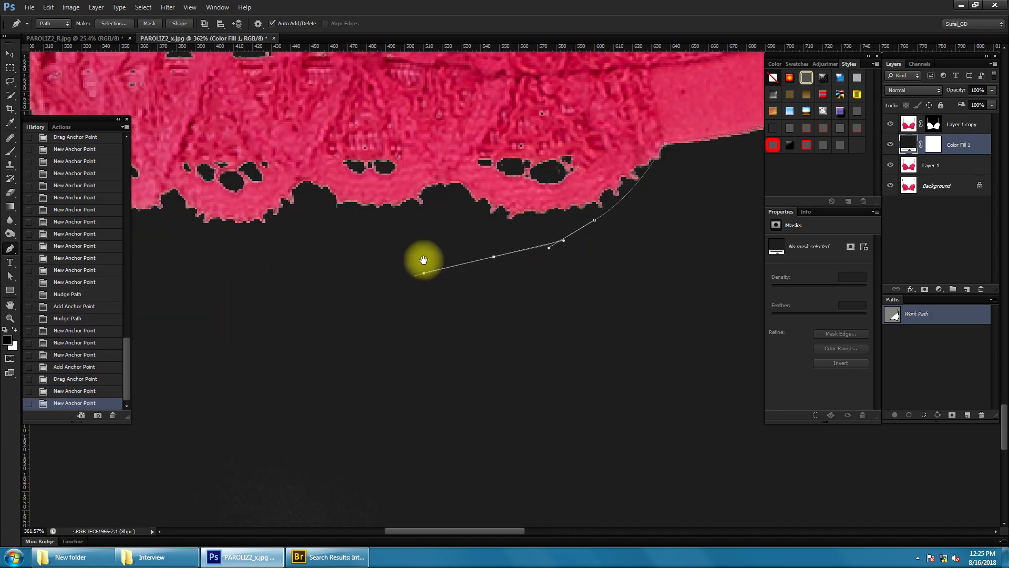
{"action": "scroll", "coordinate": [420, 261], "scroll_direction": "down", "scroll_amount": 3}
{"action": "scroll", "coordinate": [572, 272], "scroll_direction": "up", "scroll_amount": 2}
{"action": "left_click", "coordinate": [547, 258]}
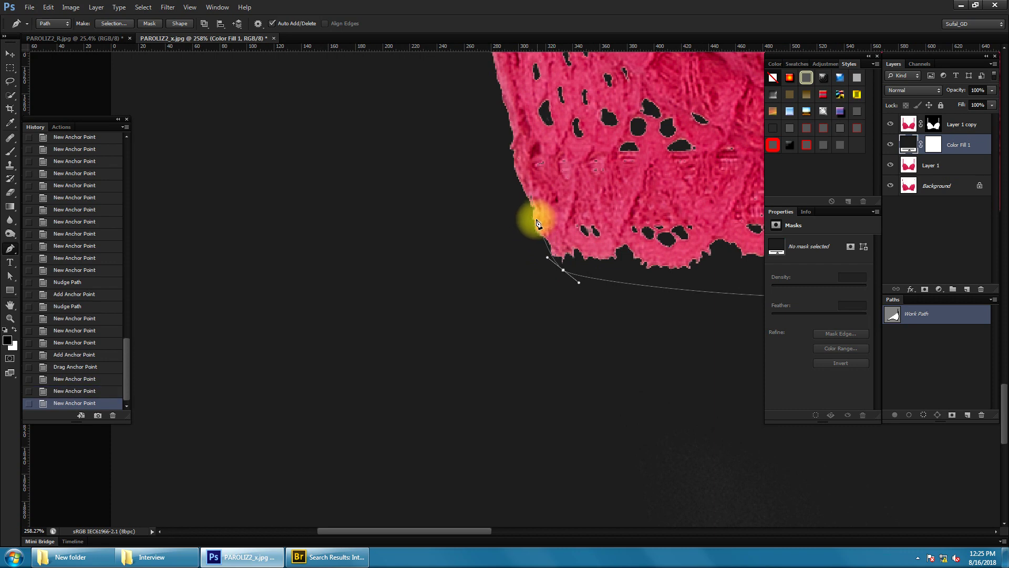
{"action": "left_click", "coordinate": [536, 227]}
Continue the path up the side of the cup to near its top
{"action": "left_click", "coordinate": [516, 143]}
{"action": "left_click", "coordinate": [509, 96]}
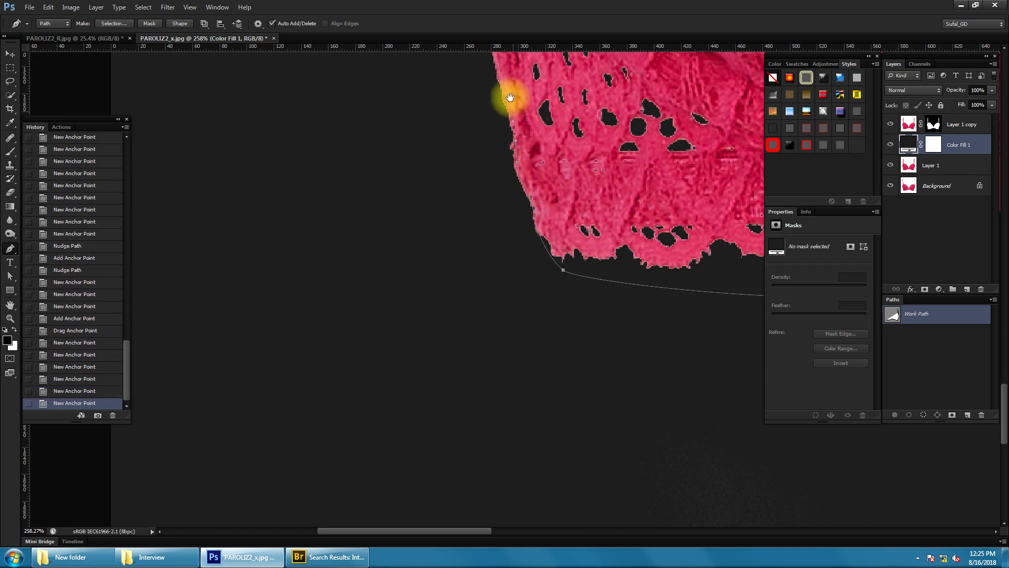
{"action": "scroll", "coordinate": [546, 311], "scroll_direction": "up", "scroll_amount": 4}
{"action": "scroll", "coordinate": [558, 334], "scroll_direction": "left", "scroll_amount": 2}
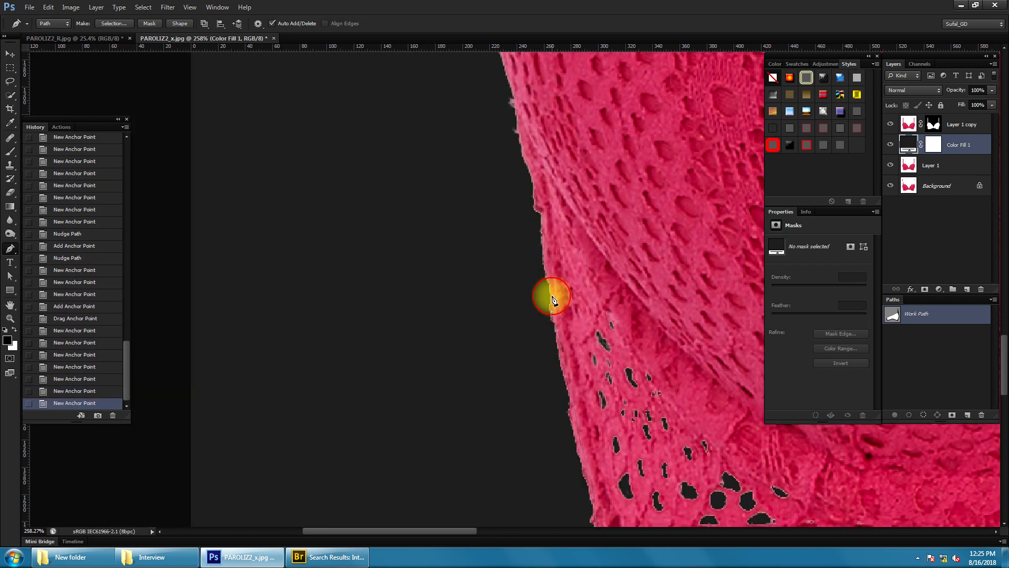
{"action": "left_click", "coordinate": [549, 267]}
{"action": "left_click", "coordinate": [546, 248]}
{"action": "left_click", "coordinate": [541, 207]}
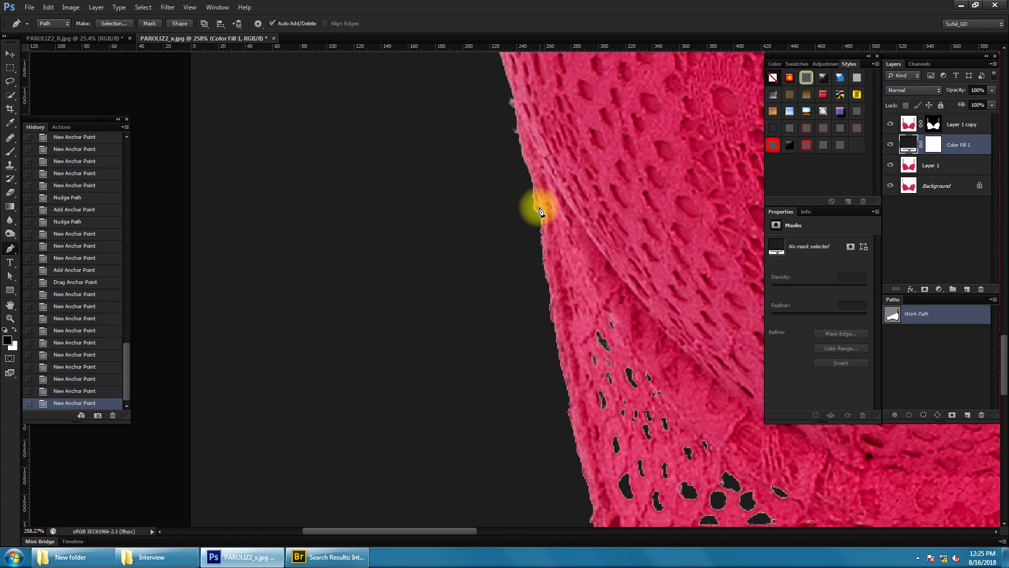
{"action": "scroll", "coordinate": [563, 333], "scroll_direction": "up", "scroll_amount": 3}
{"action": "scroll", "coordinate": [563, 336], "scroll_direction": "left", "scroll_amount": 1}
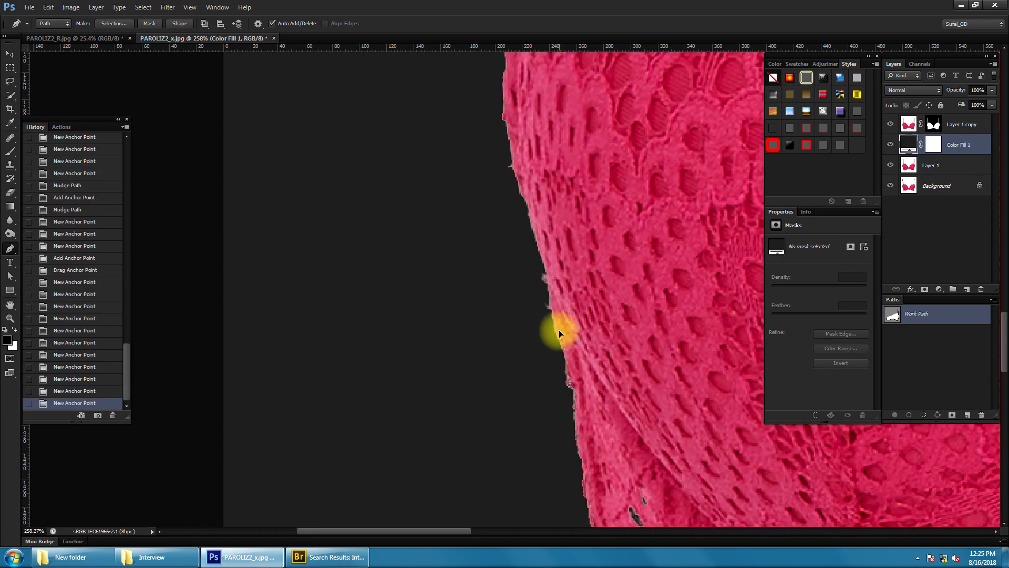
{"action": "left_click", "coordinate": [540, 243]}
{"action": "scroll", "coordinate": [552, 365], "scroll_direction": "up", "scroll_amount": 3}
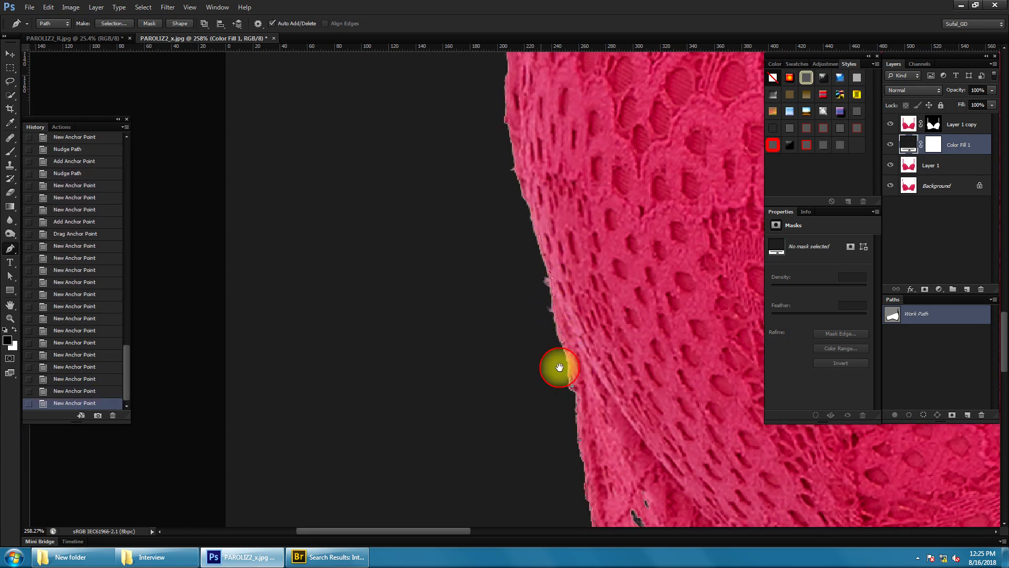
{"action": "scroll", "coordinate": [526, 326], "scroll_direction": "left", "scroll_amount": 1}
{"action": "left_click", "coordinate": [515, 175]}
{"action": "scroll", "coordinate": [496, 367], "scroll_direction": "down", "scroll_amount": 1}
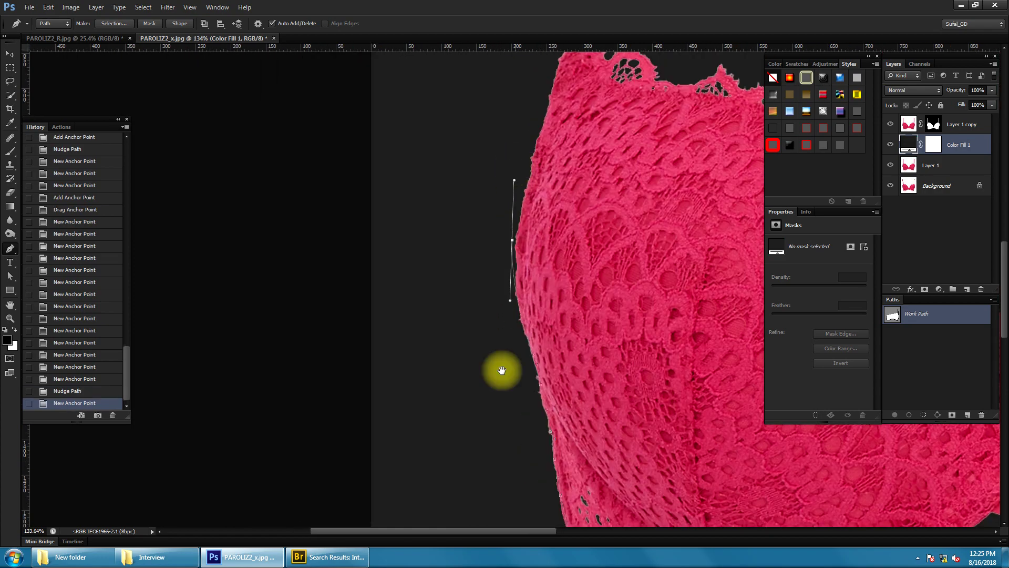
{"action": "scroll", "coordinate": [518, 326], "scroll_direction": "up", "scroll_amount": 3}
Trace the shoulder strap's left edge up to both corners of the strap end
{"action": "left_click_drag", "start_coordinate": [479, 348], "coordinate": [499, 335]}
{"action": "left_click", "coordinate": [541, 225]}
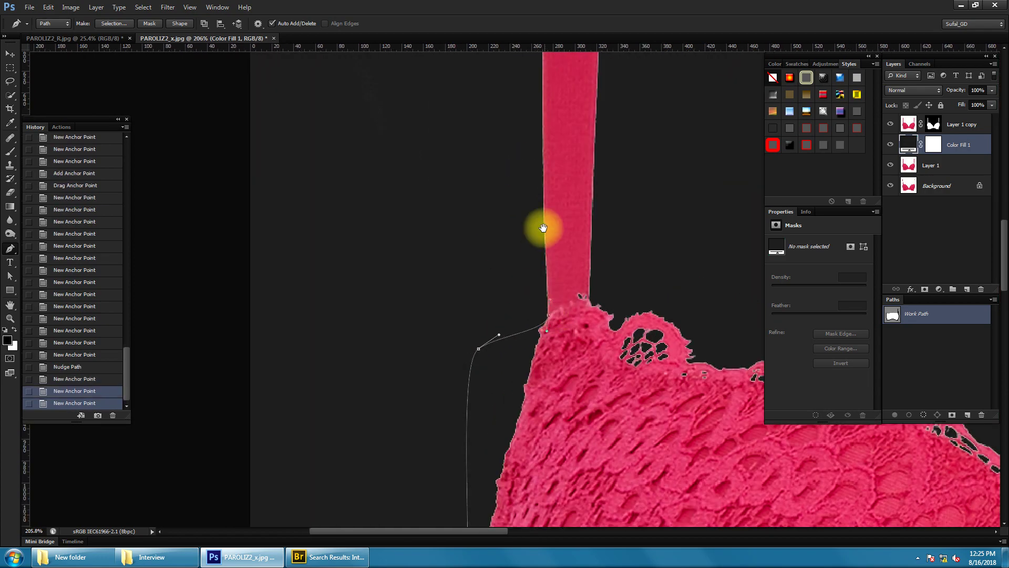
{"action": "scroll", "coordinate": [546, 410], "scroll_direction": "up", "scroll_amount": 5}
{"action": "left_click", "coordinate": [548, 274]}
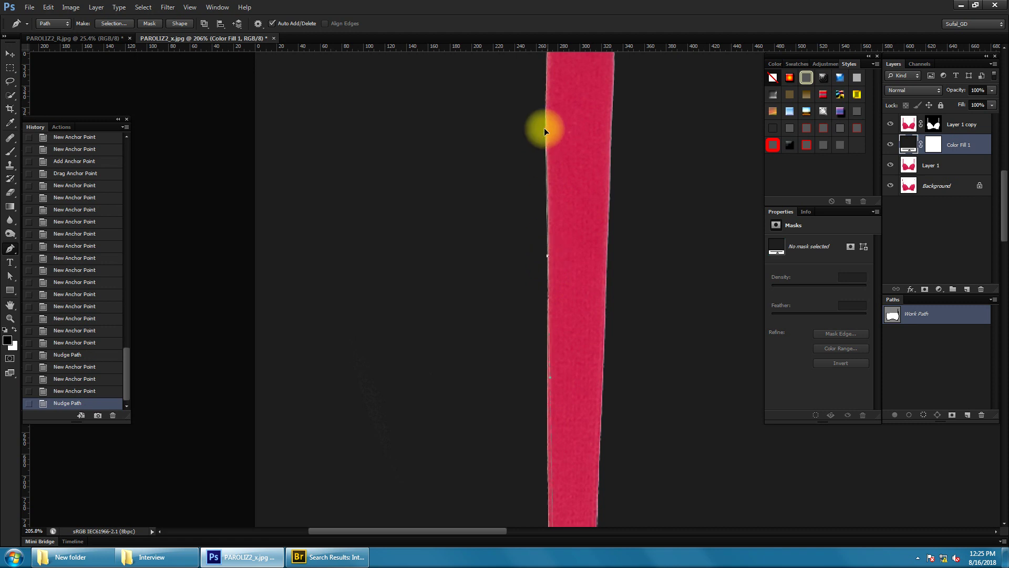
{"action": "left_click", "coordinate": [547, 106]}
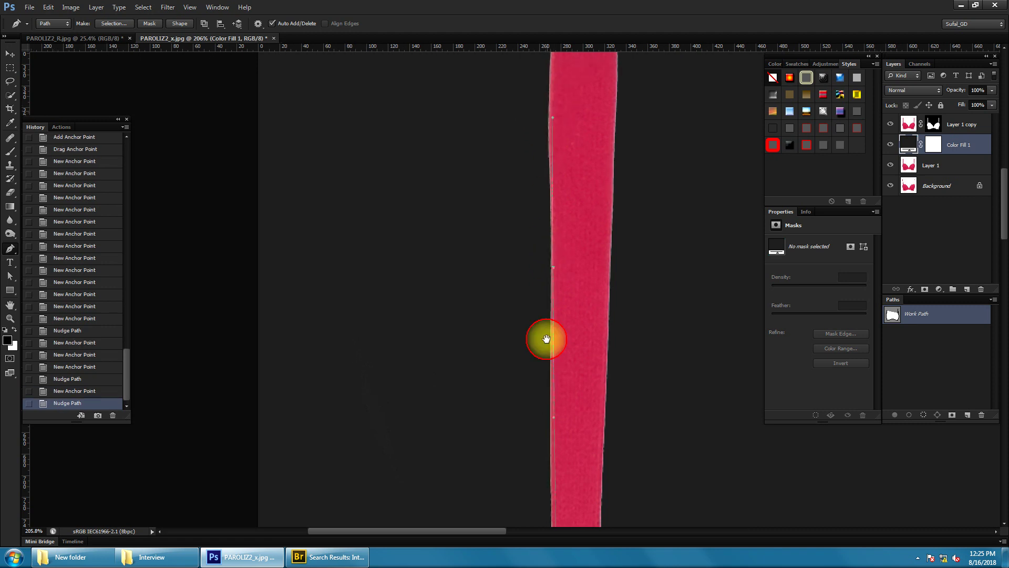
{"action": "scroll", "coordinate": [547, 339], "scroll_direction": "up", "scroll_amount": 5}
{"action": "scroll", "coordinate": [548, 344], "scroll_direction": "up", "scroll_amount": 2}
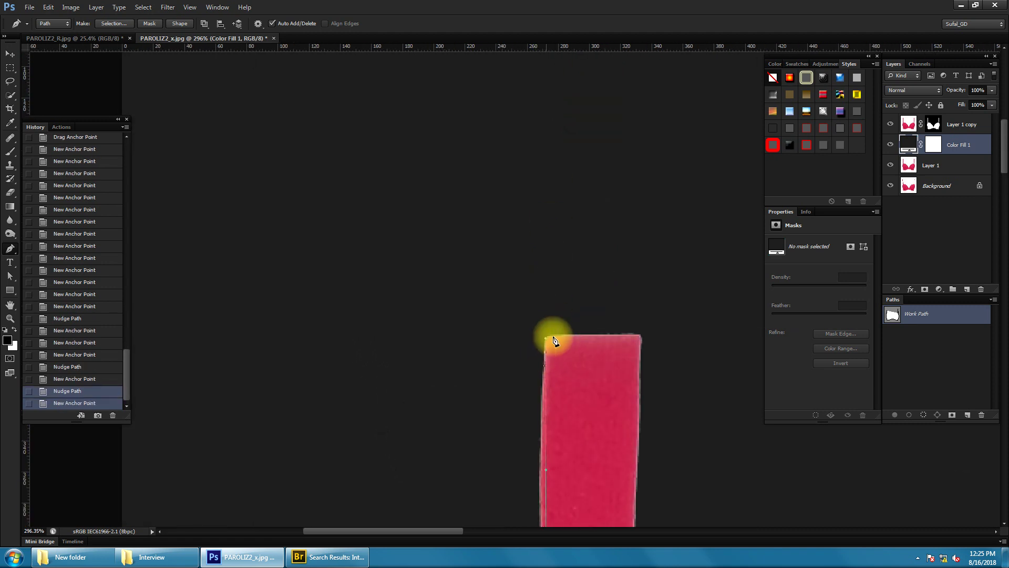
{"action": "scroll", "coordinate": [554, 341], "scroll_direction": "up", "scroll_amount": 2}
{"action": "left_click", "coordinate": [607, 334]}
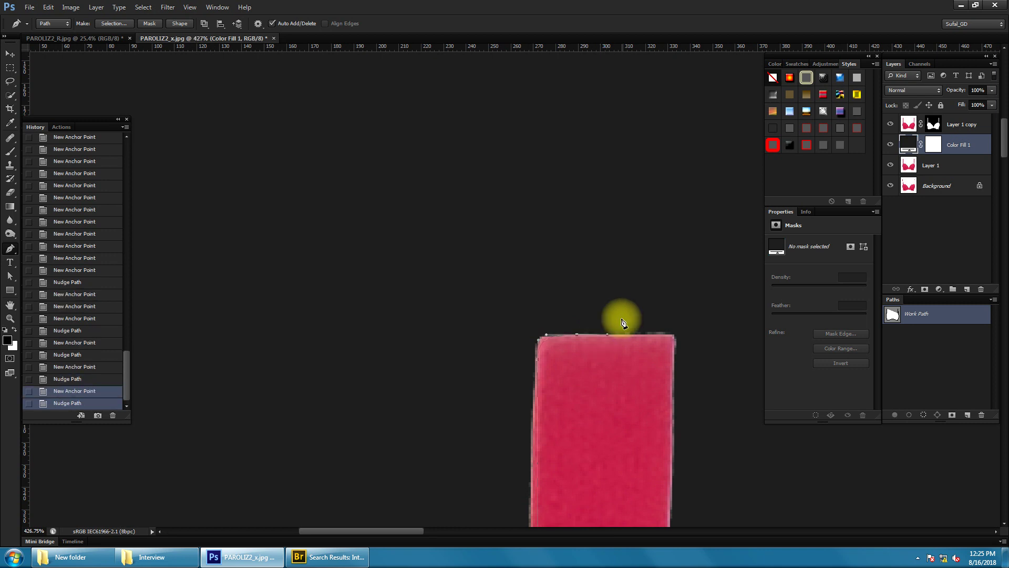
{"action": "left_click", "coordinate": [656, 340]}
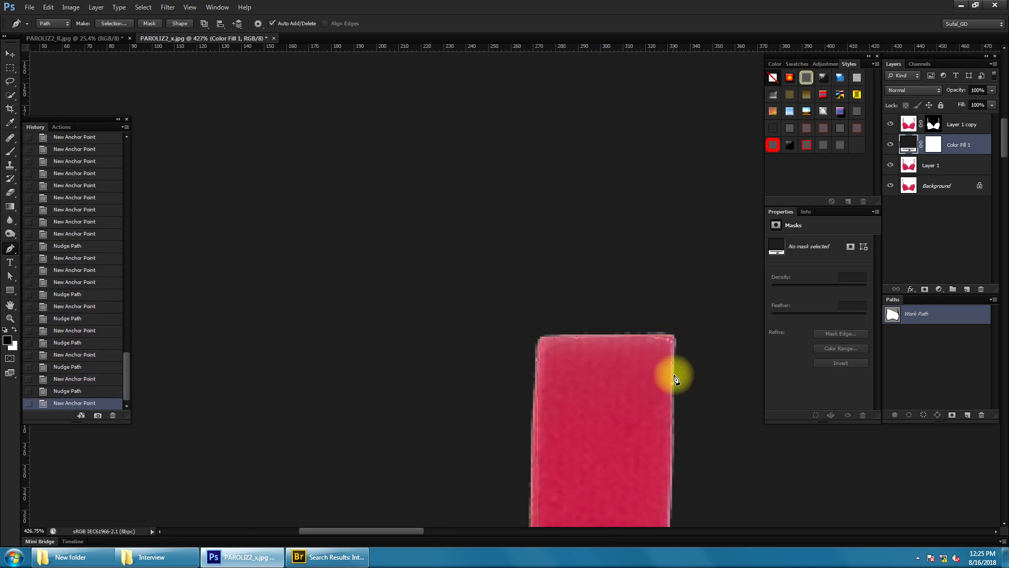
Trace the strap's right edge down to the lace, then select the Layer 1 copy mask
{"action": "scroll", "coordinate": [669, 378], "scroll_direction": "down", "scroll_amount": 2}
{"action": "left_click_drag", "start_coordinate": [669, 378], "coordinate": [627, 215]}
{"action": "scroll", "coordinate": [631, 289], "scroll_direction": "down", "scroll_amount": 3}
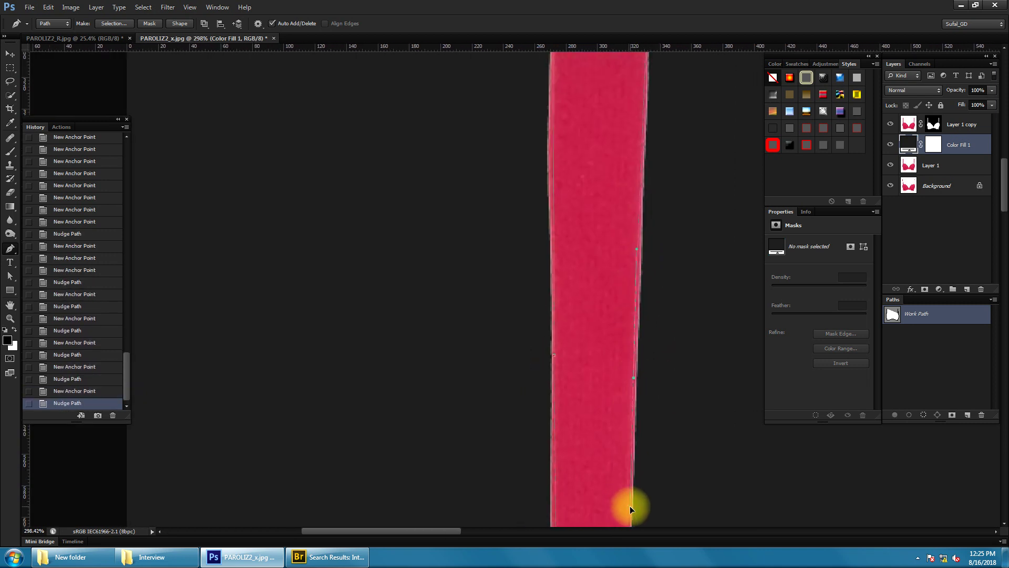
{"action": "scroll", "coordinate": [613, 315], "scroll_direction": "down", "scroll_amount": 5}
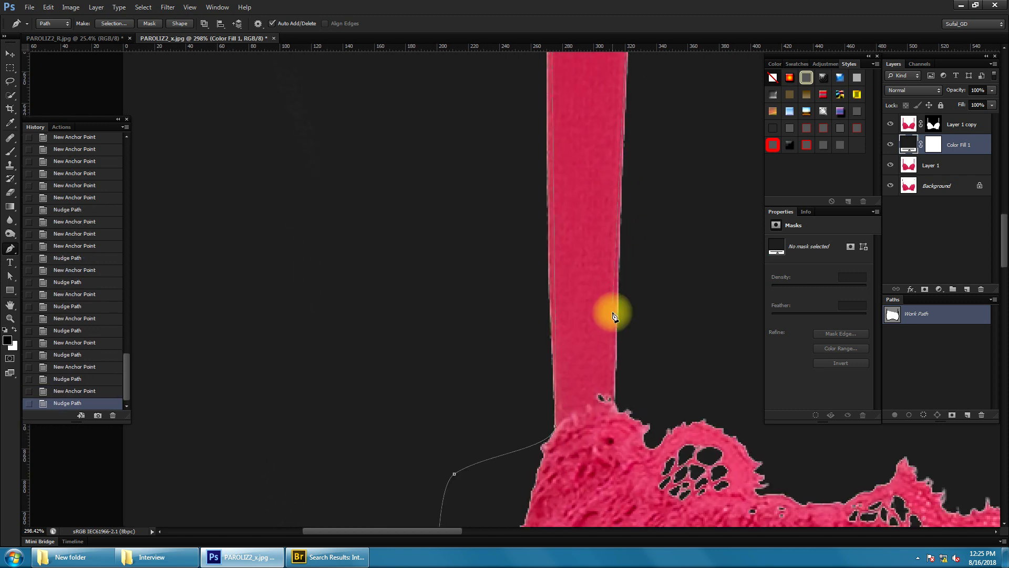
{"action": "left_click", "coordinate": [613, 403]}
{"action": "scroll", "coordinate": [618, 315], "scroll_direction": "up", "scroll_amount": 2}
{"action": "left_click", "coordinate": [632, 213]}
{"action": "scroll", "coordinate": [629, 205], "scroll_direction": "down", "scroll_amount": 3}
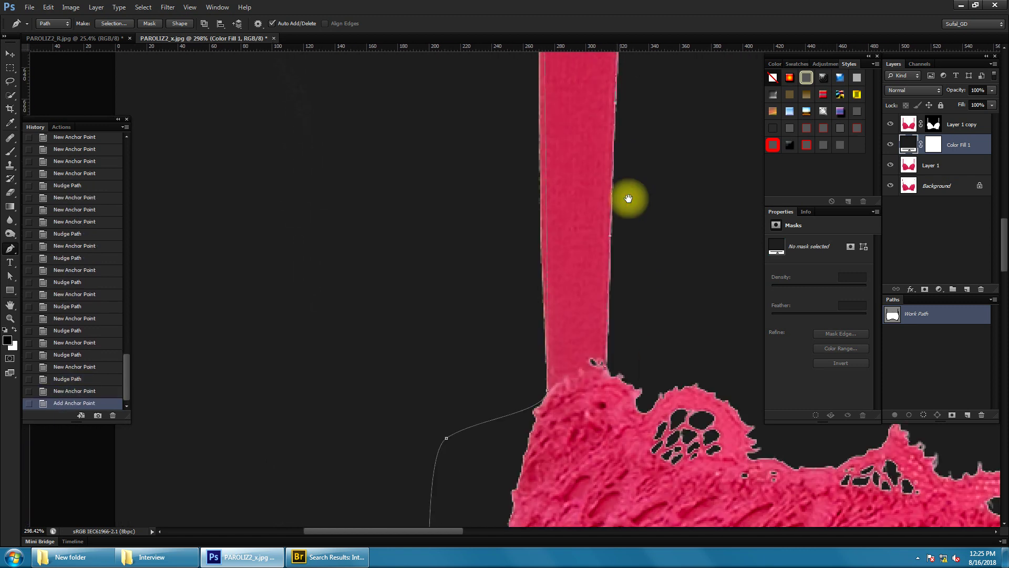
{"action": "left_click", "coordinate": [933, 124]}
{"action": "scroll", "coordinate": [571, 314], "scroll_direction": "down", "scroll_amount": 3}
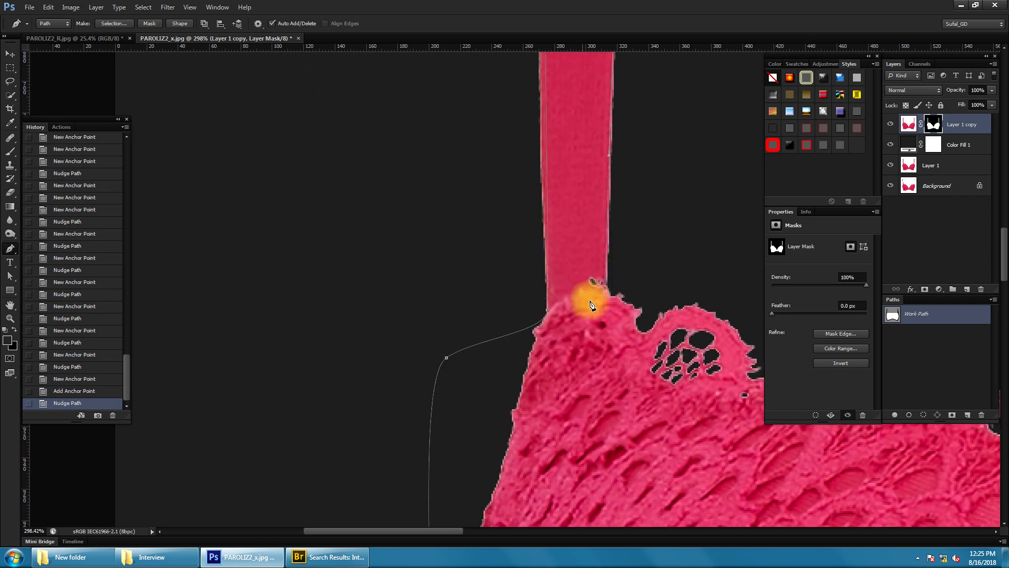
With a 14 px brush, paint out the dark specks where strap meets lace on the mask
{"action": "key", "text": "b"}
{"action": "scroll", "coordinate": [442, 271], "scroll_direction": "up", "scroll_amount": 2}
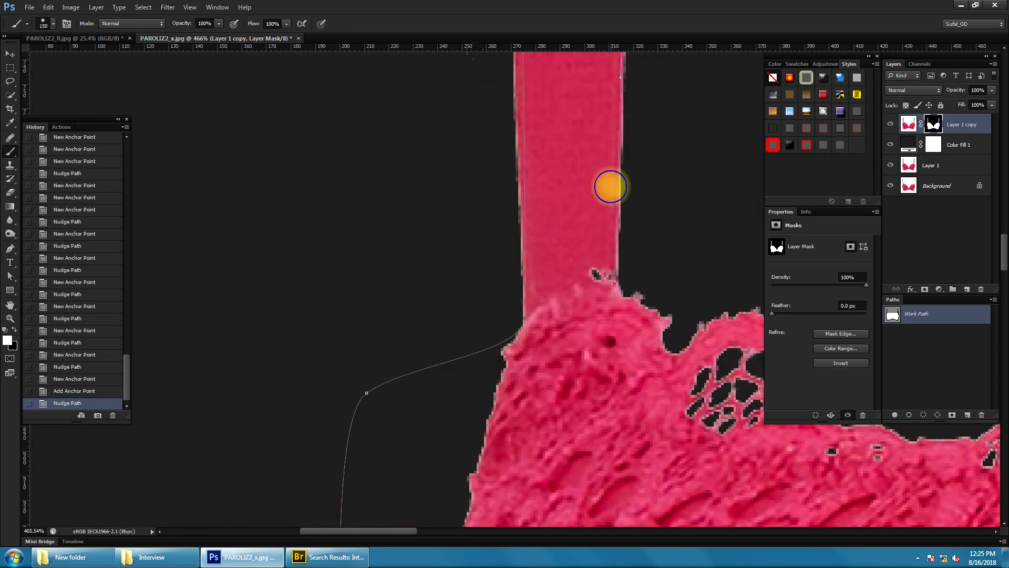
{"action": "right_click", "coordinate": [609, 188]}
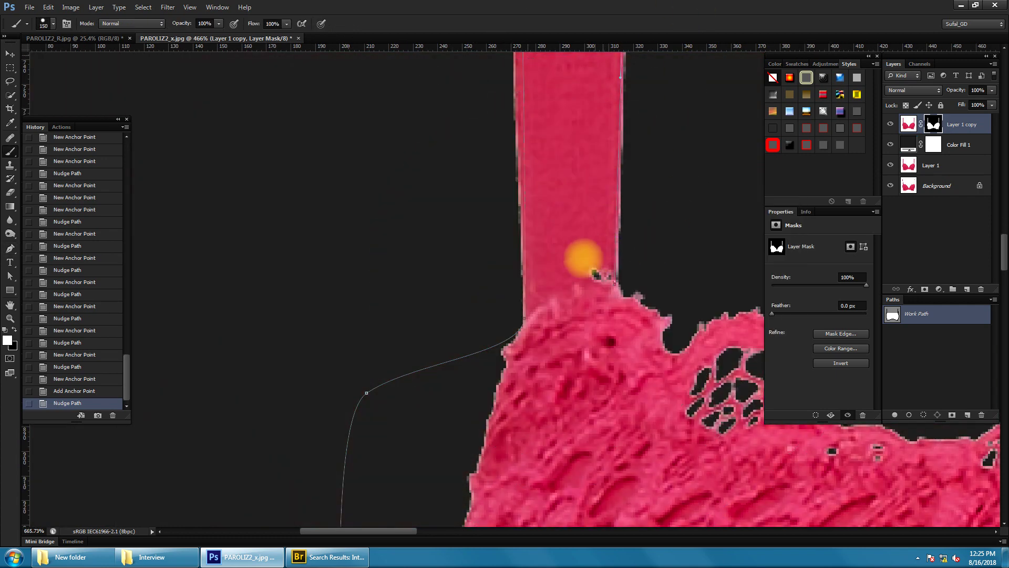
{"action": "scroll", "coordinate": [595, 274], "scroll_direction": "up", "scroll_amount": 2}
{"action": "mouse_move", "coordinate": [608, 247]}
{"action": "left_mouse_down"}
{"action": "mouse_move", "coordinate": [567, 276]}
{"action": "mouse_move", "coordinate": [620, 289]}
{"action": "left_mouse_up"}
{"action": "left_click", "coordinate": [595, 310]}
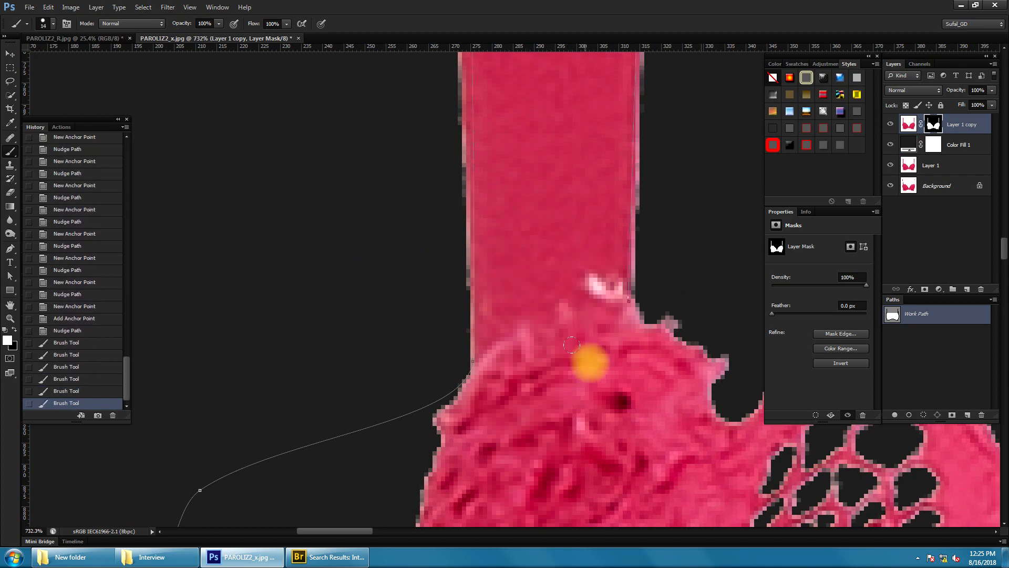
Pan over the lower lace edge, crossing straps and upper cup to inspect the mask edges
{"action": "scroll", "coordinate": [571, 344], "scroll_direction": "down", "scroll_amount": 5}
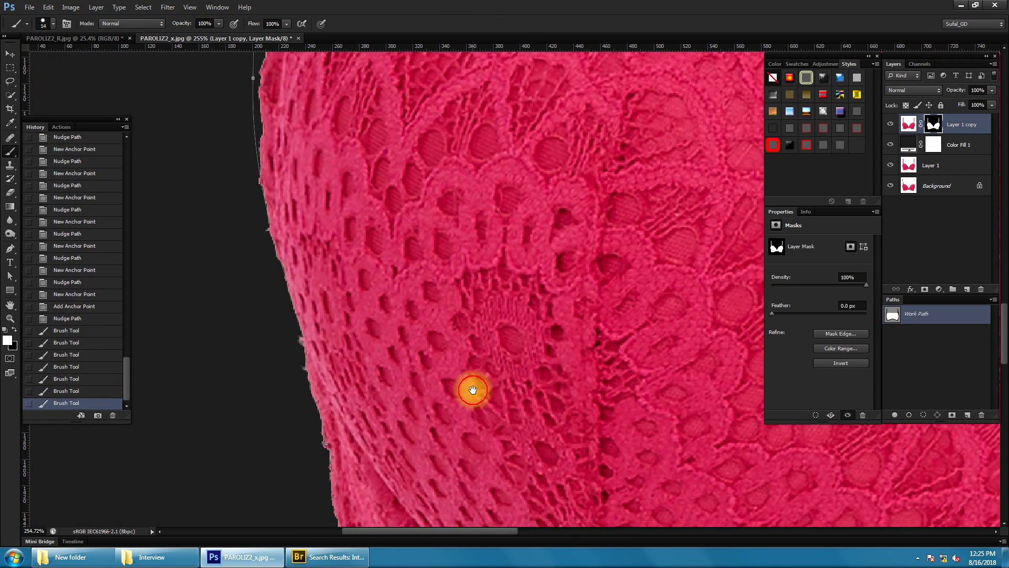
{"action": "left_click_drag", "start_coordinate": [473, 388], "coordinate": [477, 195]}
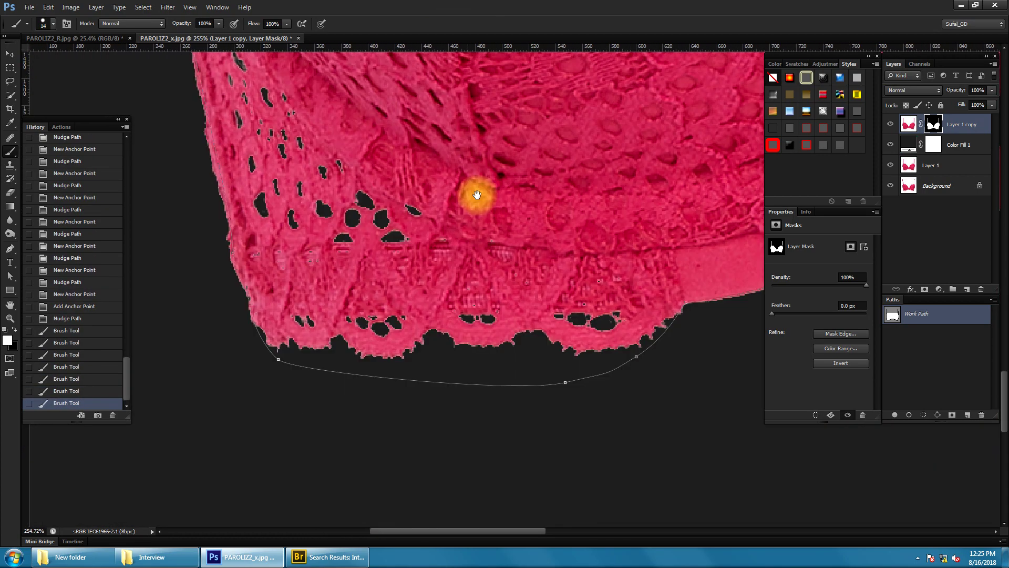
{"action": "left_click_drag", "start_coordinate": [376, 342], "coordinate": [297, 315]}
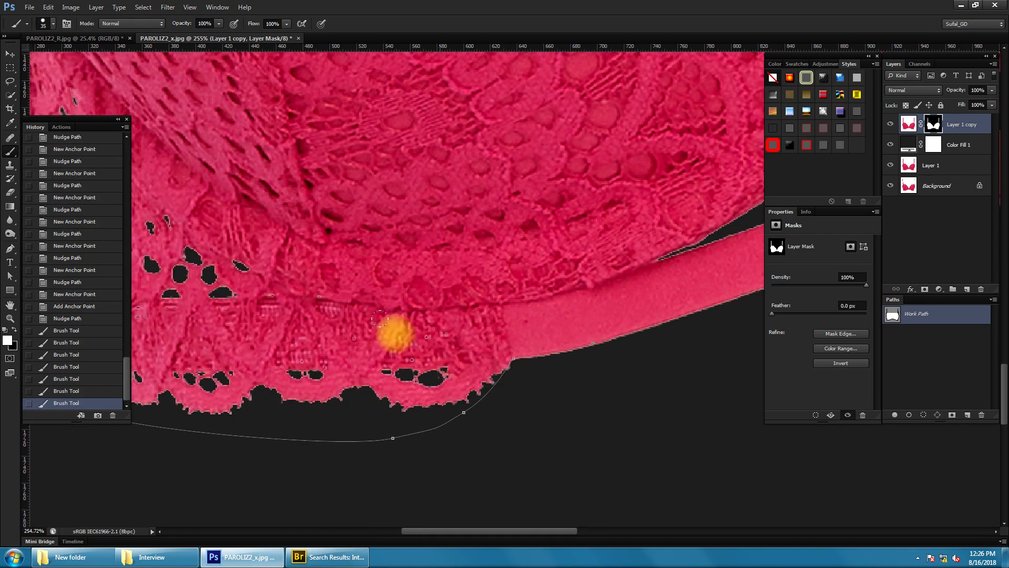
{"action": "left_click_drag", "start_coordinate": [526, 293], "coordinate": [281, 357]}
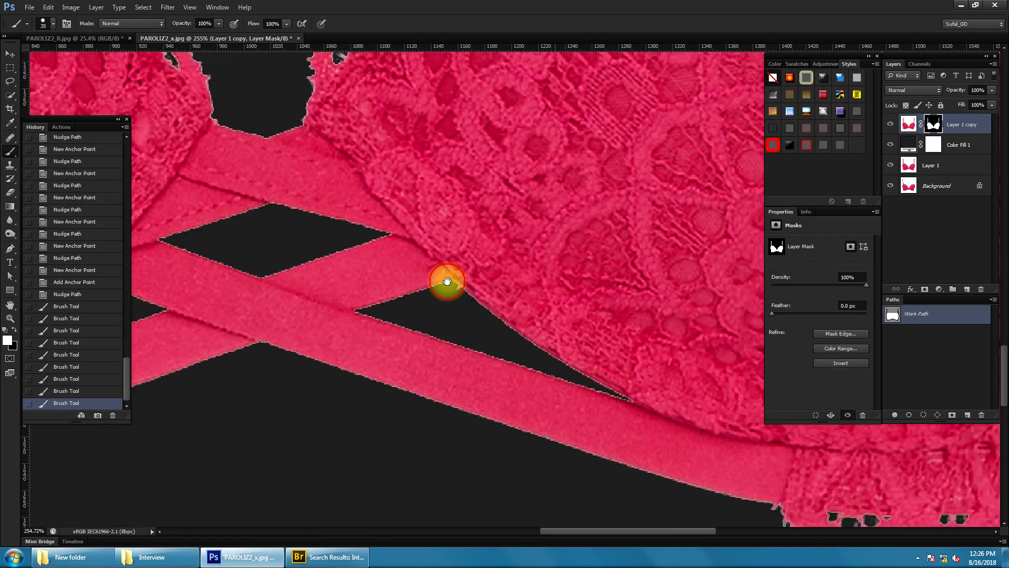
{"action": "scroll", "coordinate": [447, 281], "scroll_direction": "down", "scroll_amount": 2}
{"action": "mouse_move", "coordinate": [418, 289]}
{"action": "left_mouse_down"}
{"action": "mouse_move", "coordinate": [623, 300]}
{"action": "mouse_move", "coordinate": [586, 383]}
{"action": "mouse_move", "coordinate": [480, 349]}
{"action": "mouse_move", "coordinate": [444, 371]}
{"action": "mouse_move", "coordinate": [585, 362]}
{"action": "mouse_move", "coordinate": [412, 377]}
{"action": "left_mouse_up"}
Draw a curved pen path along the strap edge to where it meets the cup
{"action": "key", "text": "p"}
{"action": "scroll", "coordinate": [336, 237], "scroll_direction": "up", "scroll_amount": 3}
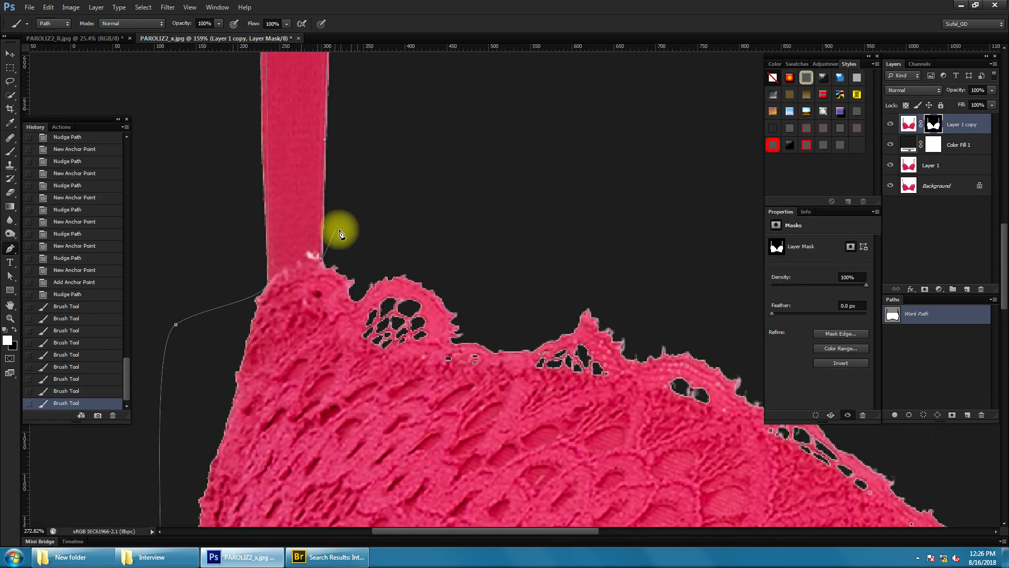
{"action": "left_click", "coordinate": [342, 259]}
{"action": "left_click", "coordinate": [604, 293]}
{"action": "left_click_drag", "start_coordinate": [604, 293], "coordinate": [433, 281]}
{"action": "scroll", "coordinate": [187, 238], "scroll_direction": "down", "scroll_amount": 5}
{"action": "left_click_drag", "start_coordinate": [313, 355], "coordinate": [338, 364]}
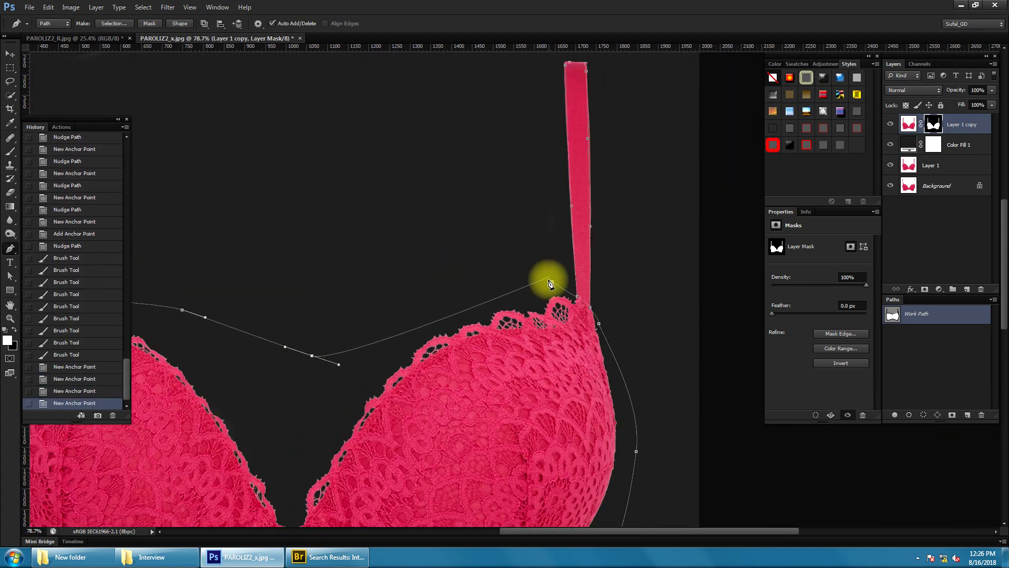
{"action": "left_click_drag", "start_coordinate": [551, 282], "coordinate": [568, 282]}
Outline and close the triangular gap between the crossed straps
{"action": "key", "text": "ctrl+0"}
{"action": "scroll", "coordinate": [498, 403], "scroll_direction": "up", "scroll_amount": 5}
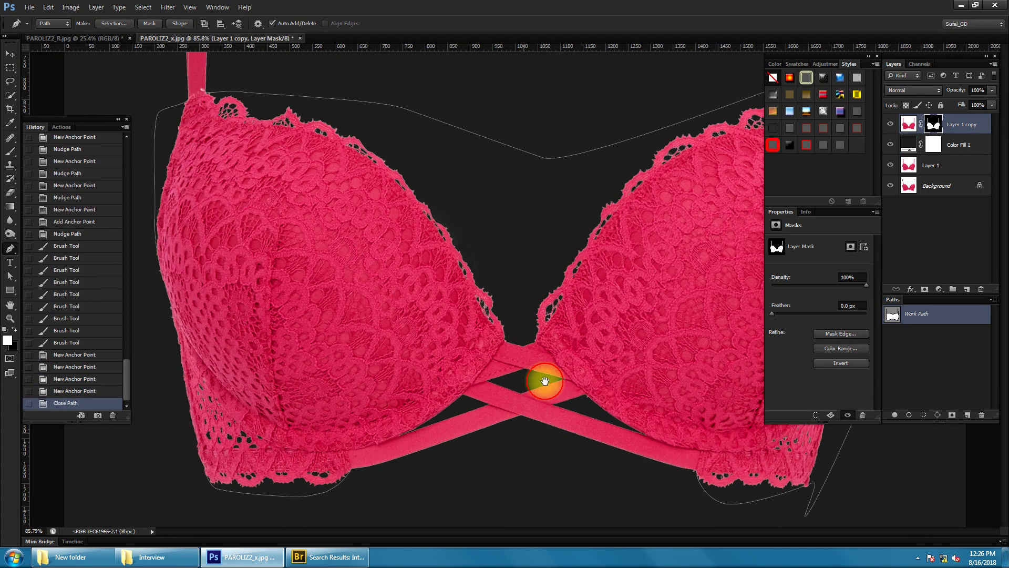
{"action": "scroll", "coordinate": [542, 378], "scroll_direction": "up", "scroll_amount": 5}
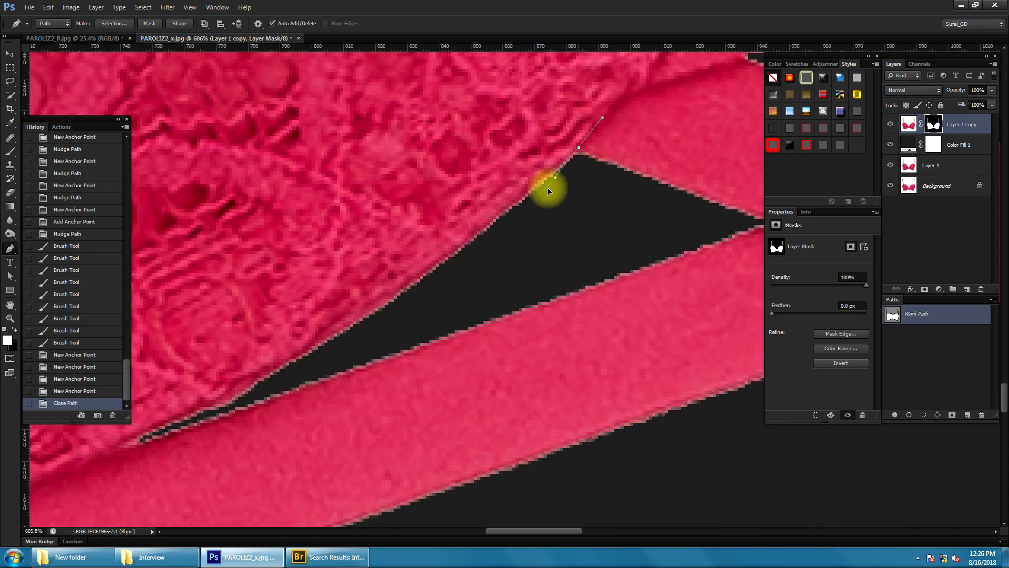
{"action": "left_click_drag", "start_coordinate": [548, 191], "coordinate": [544, 189]}
{"action": "left_click", "coordinate": [197, 417]}
{"action": "left_click_drag", "start_coordinate": [198, 416], "coordinate": [412, 305]}
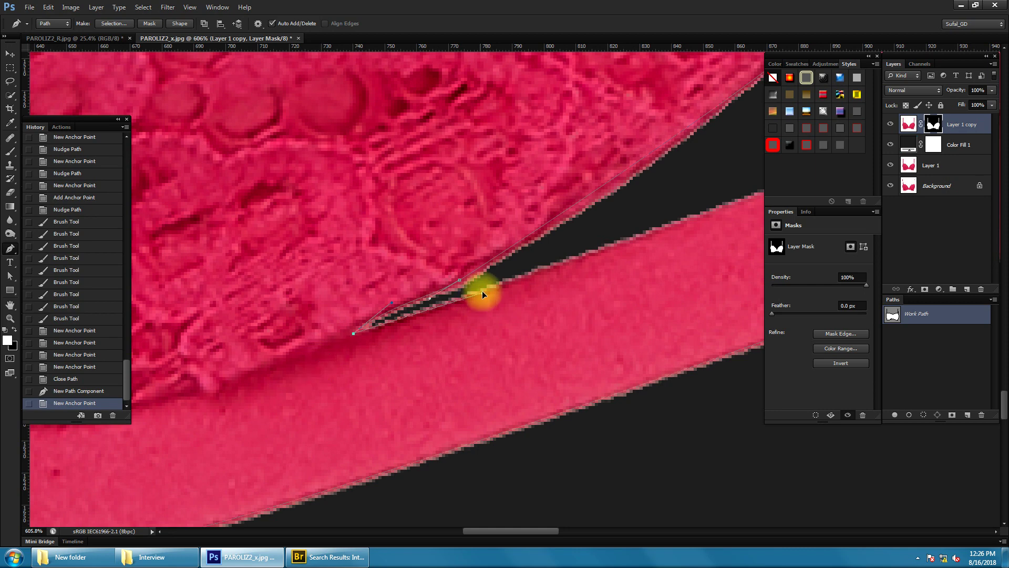
{"action": "left_click", "coordinate": [489, 290]}
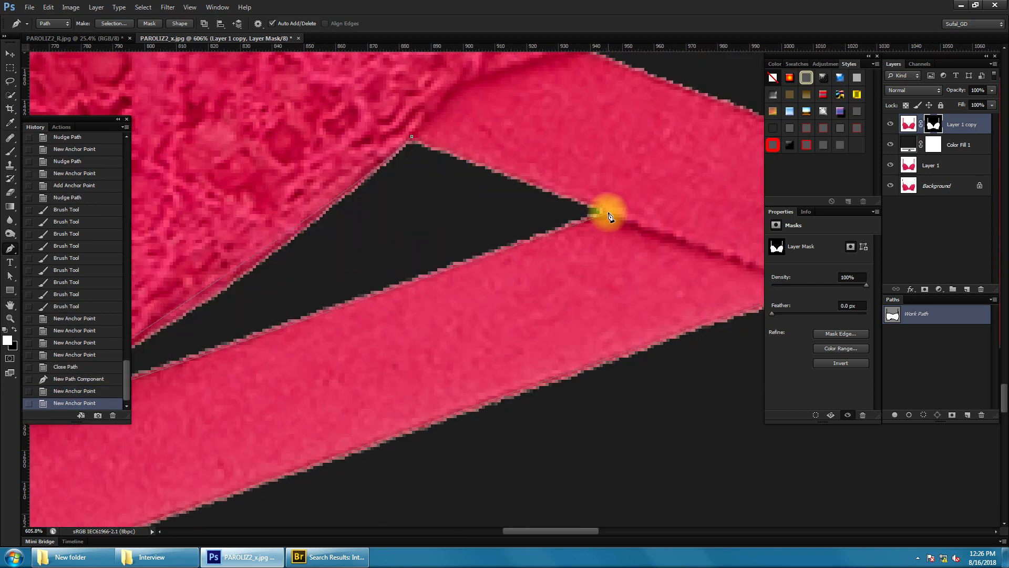
{"action": "left_click", "coordinate": [609, 212]}
{"action": "left_click", "coordinate": [437, 142]}
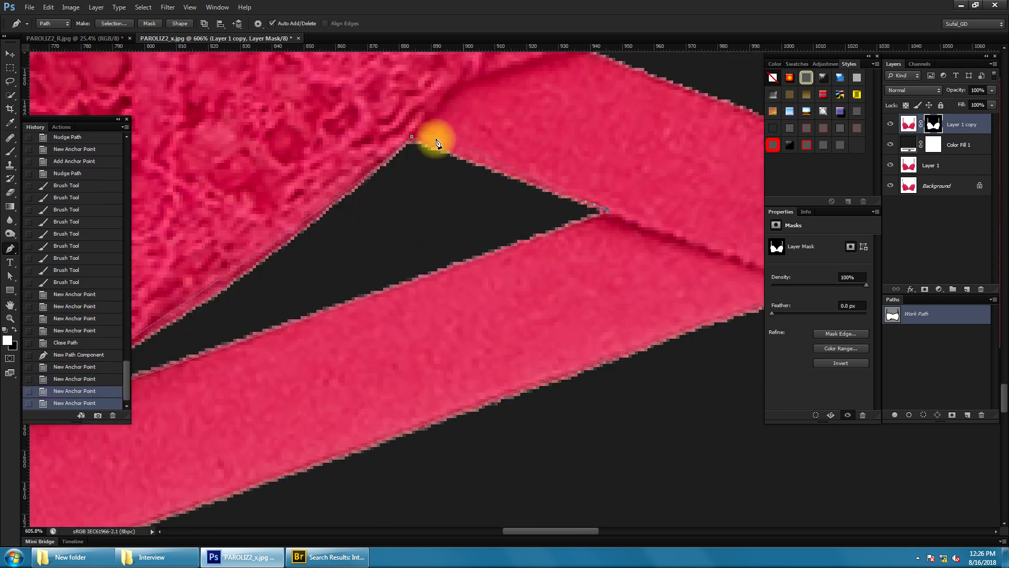
{"action": "left_click", "coordinate": [411, 140]}
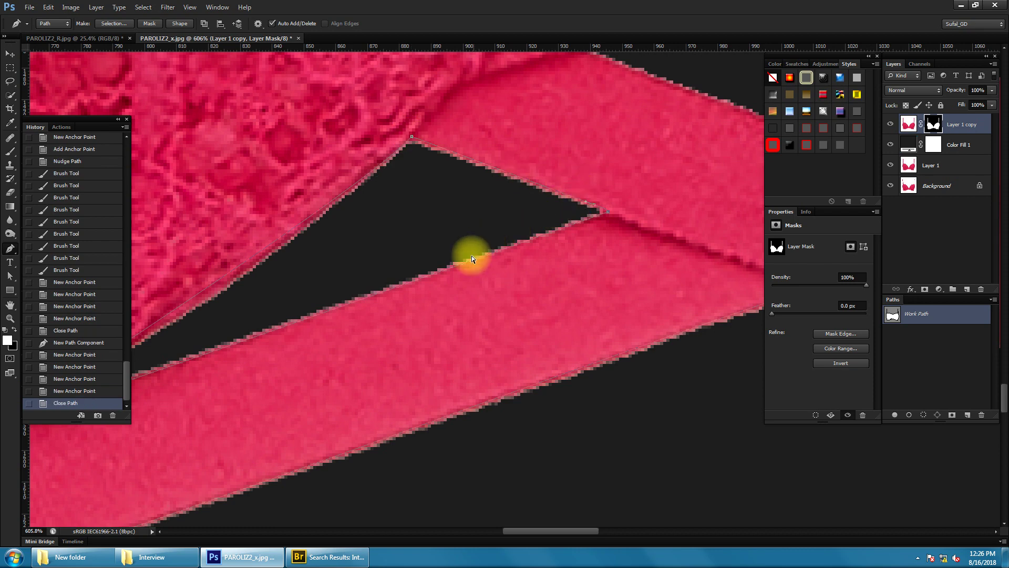
Refine the triangular gap outline, moving, bending and nudging anchors onto the strap edge
{"action": "left_click_drag", "start_coordinate": [484, 259], "coordinate": [494, 254]}
{"action": "scroll", "coordinate": [489, 257], "scroll_direction": "down", "scroll_amount": 5}
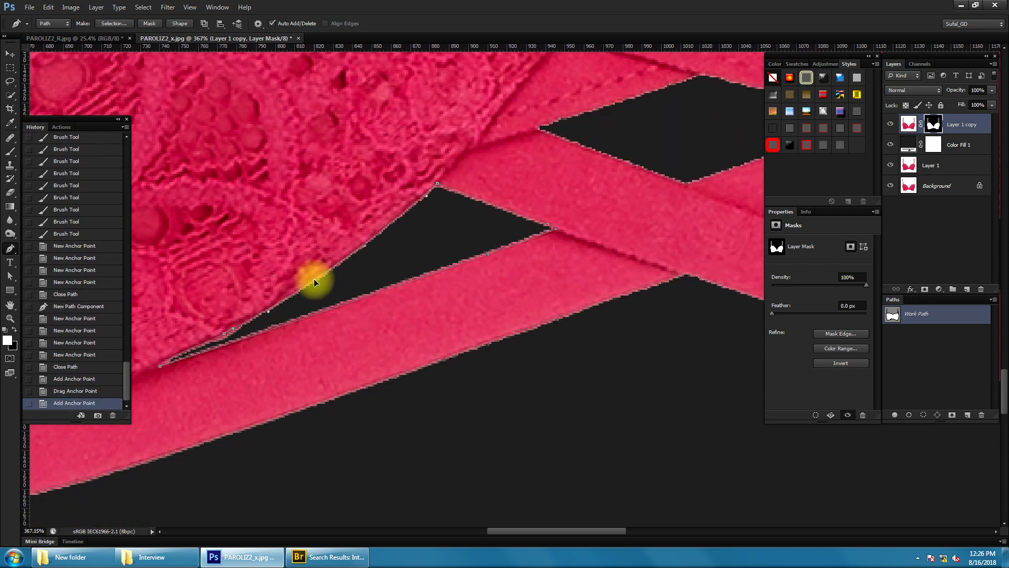
{"action": "left_click_drag", "start_coordinate": [315, 283], "coordinate": [317, 280]}
{"action": "scroll", "coordinate": [408, 232], "scroll_direction": "up", "scroll_amount": 2}
{"action": "left_click", "coordinate": [368, 236]}
{"action": "key", "text": "Up"}
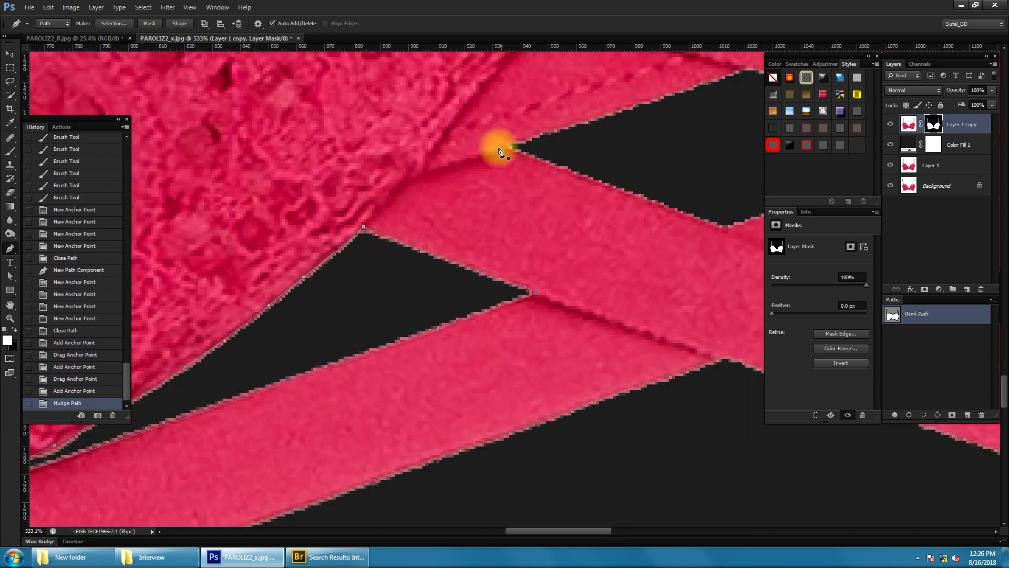
{"action": "scroll", "coordinate": [577, 175], "scroll_direction": "right", "scroll_amount": 4}
{"action": "key", "text": "Up"}
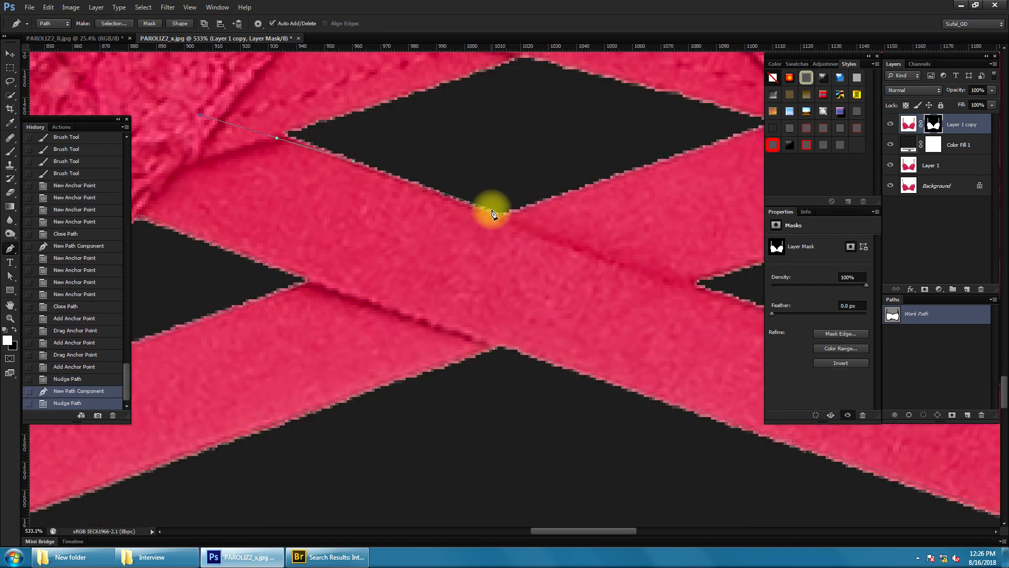
Outline and close the next gap between the straps
{"action": "left_click_drag", "start_coordinate": [694, 158], "coordinate": [515, 206]}
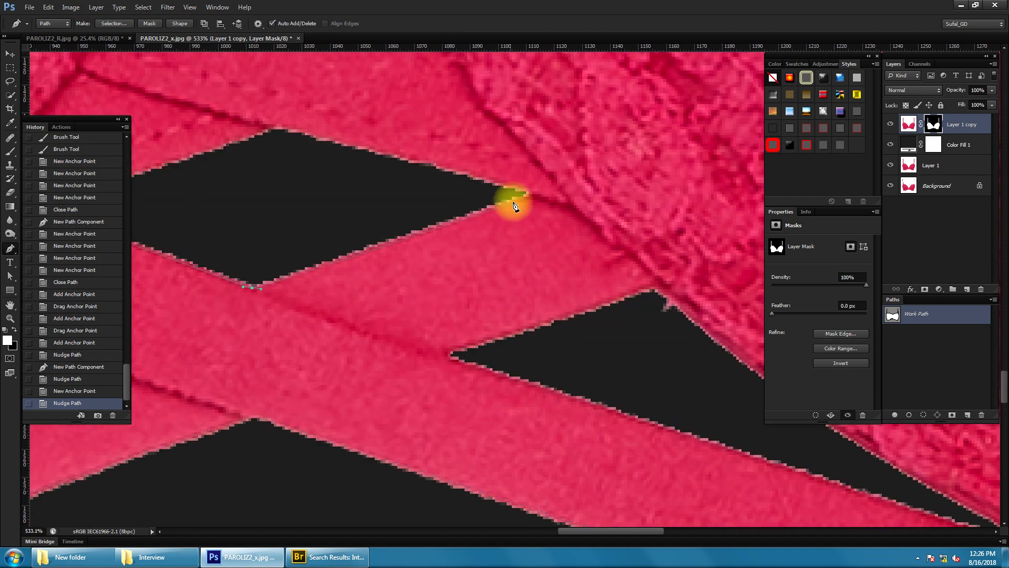
{"action": "left_click", "coordinate": [528, 192]}
{"action": "key", "text": "Up"}
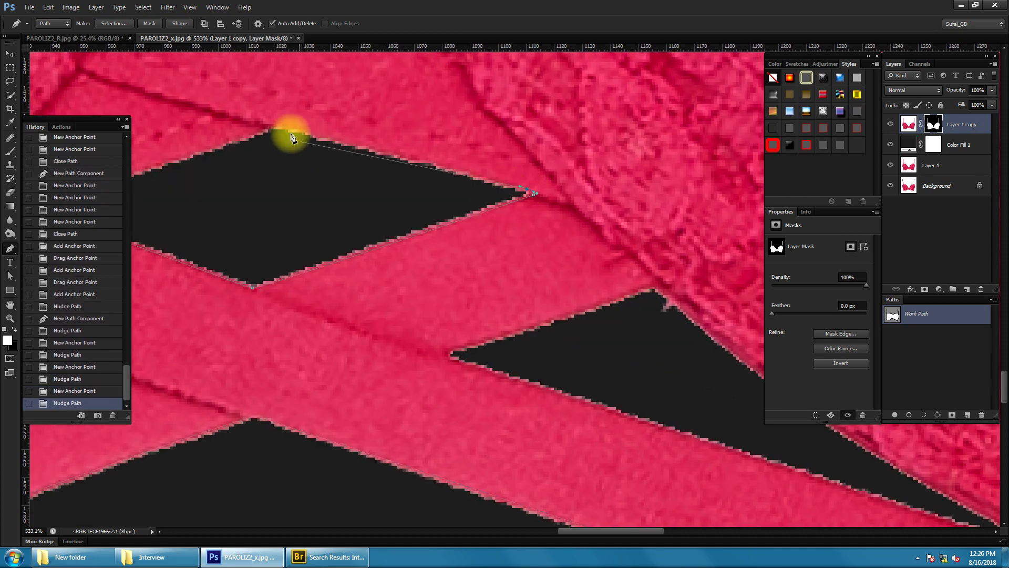
{"action": "left_click", "coordinate": [278, 128]}
{"action": "left_click_drag", "start_coordinate": [278, 129], "coordinate": [523, 140]}
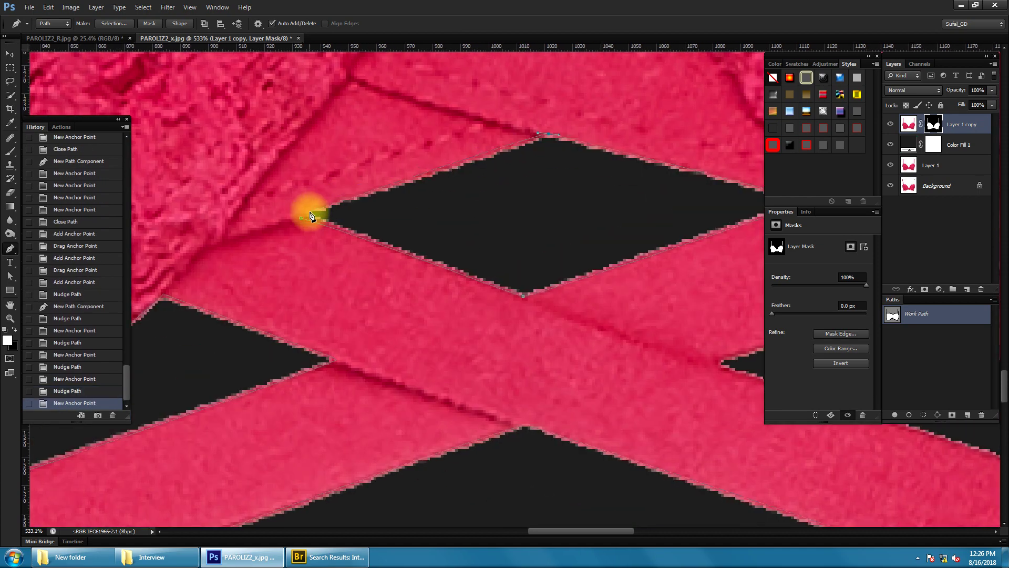
{"action": "left_click", "coordinate": [303, 216]}
{"action": "scroll", "coordinate": [268, 321], "scroll_direction": "right", "scroll_amount": 10}
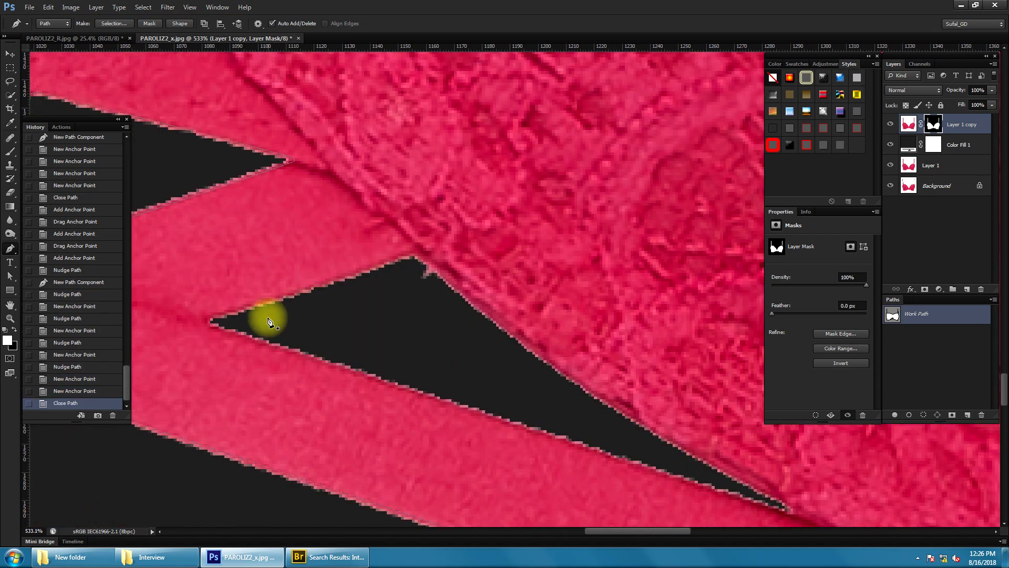
Outline the third gap along the strap and cup edges and close it
{"action": "left_click", "coordinate": [424, 393]}
{"action": "scroll", "coordinate": [642, 435], "scroll_direction": "right", "scroll_amount": 7}
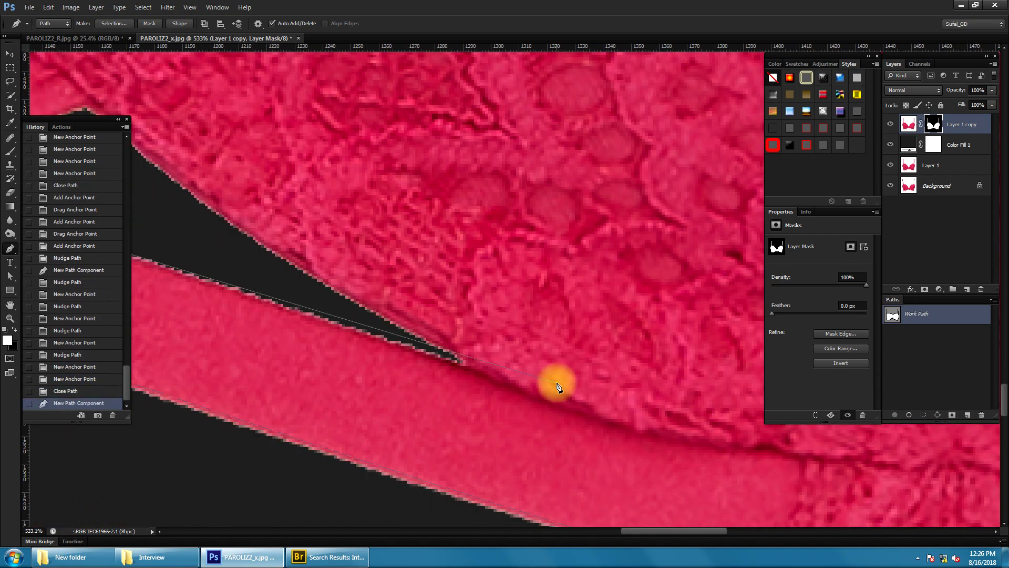
{"action": "left_click", "coordinate": [456, 354]}
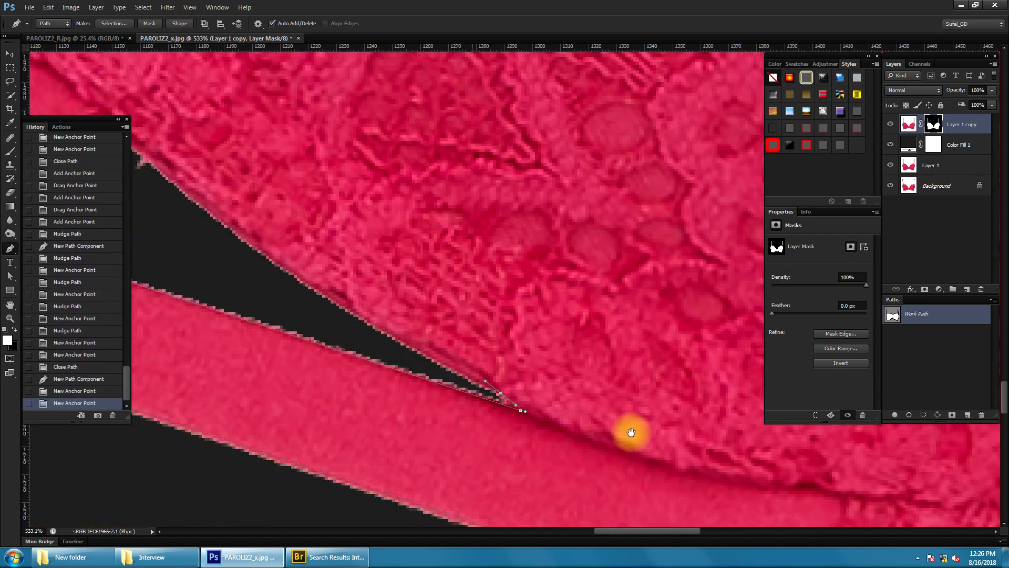
{"action": "left_click_drag", "start_coordinate": [451, 354], "coordinate": [694, 480]}
{"action": "left_click", "coordinate": [325, 232]}
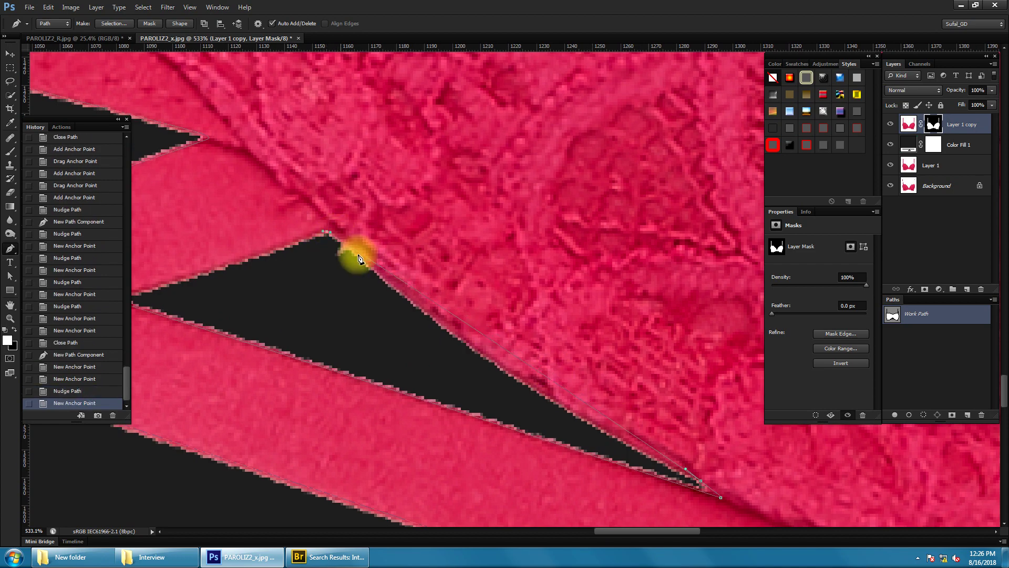
{"action": "left_click_drag", "start_coordinate": [486, 339], "coordinate": [501, 365]}
{"action": "scroll", "coordinate": [668, 350], "scroll_direction": "left", "scroll_amount": 5}
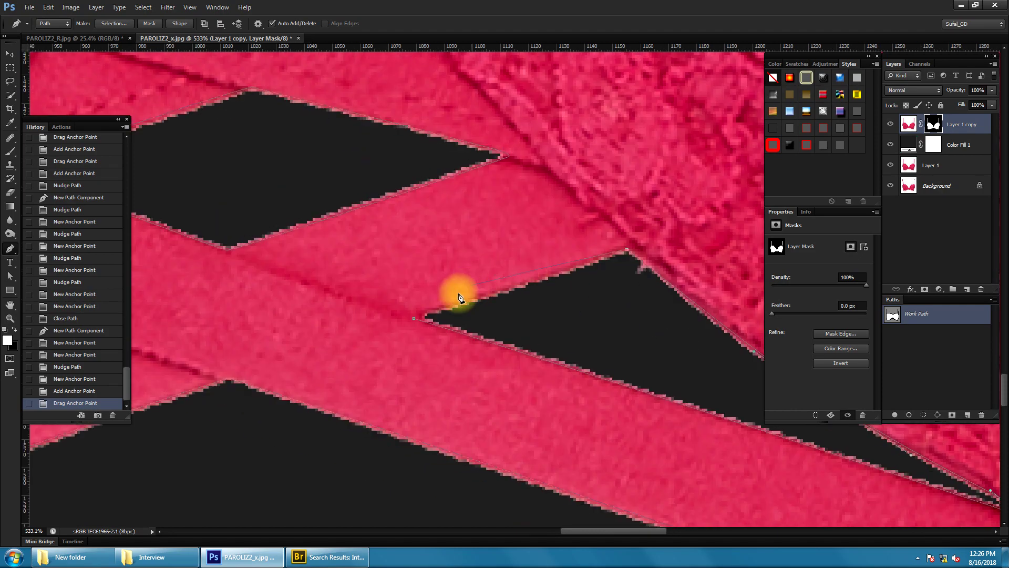
{"action": "key", "text": "Right"}
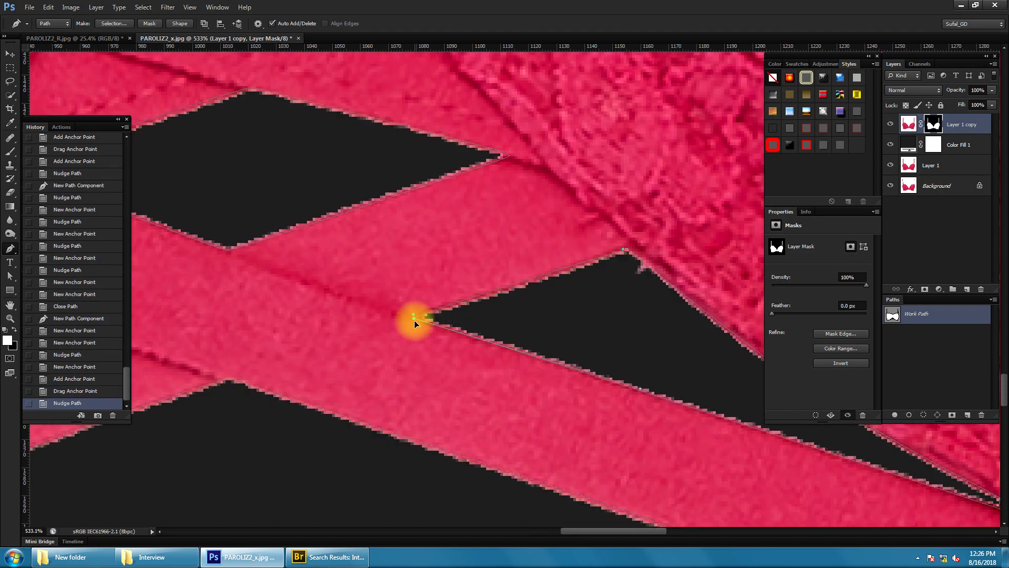
{"action": "left_click", "coordinate": [414, 321]}
Start a new outline at the centre notch, tracing down its left lace edge
{"action": "key", "text": "ctrl+0"}
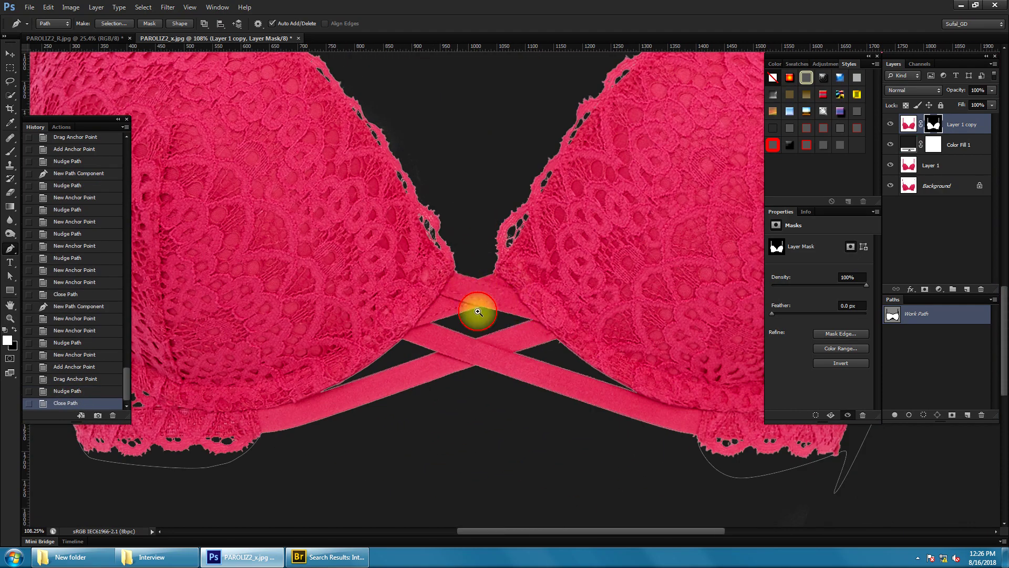
{"action": "left_click", "coordinate": [479, 312]}
{"action": "left_click_drag", "start_coordinate": [439, 115], "coordinate": [450, 80]}
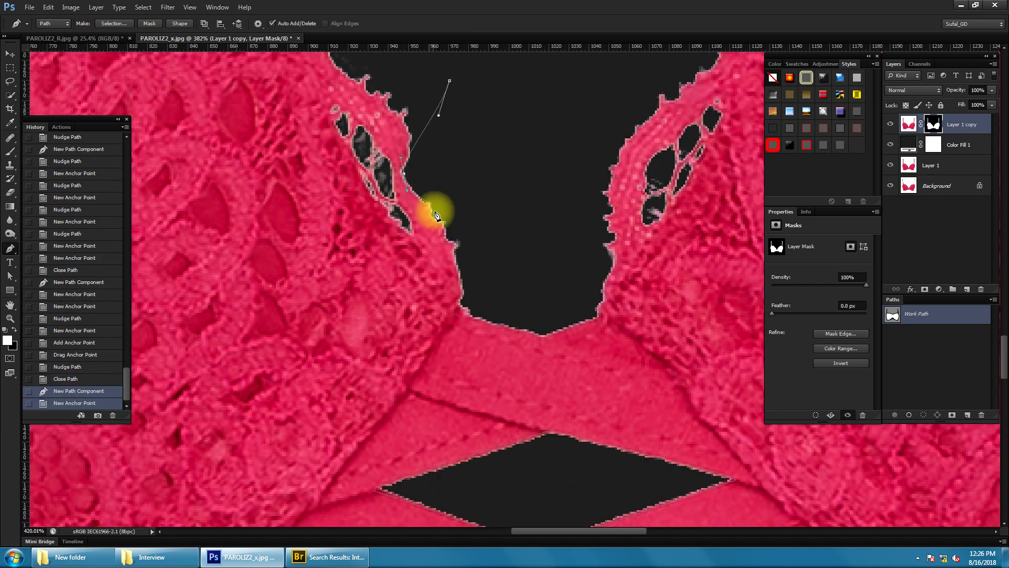
{"action": "scroll", "coordinate": [435, 215], "scroll_direction": "up", "scroll_amount": 1}
{"action": "left_click", "coordinate": [428, 210]}
{"action": "left_click", "coordinate": [446, 245]}
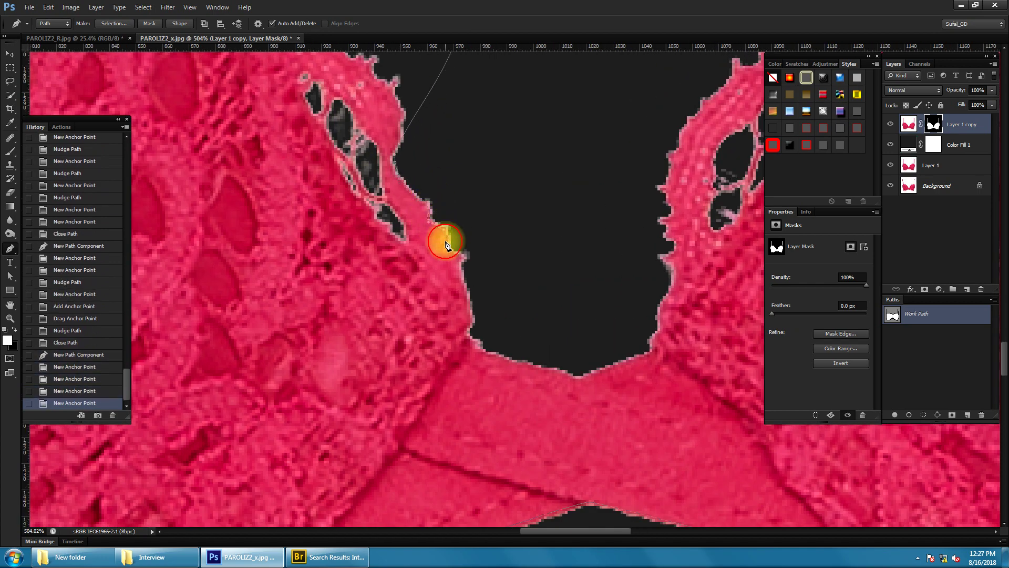
{"action": "left_click", "coordinate": [459, 263]}
{"action": "left_click", "coordinate": [463, 288]}
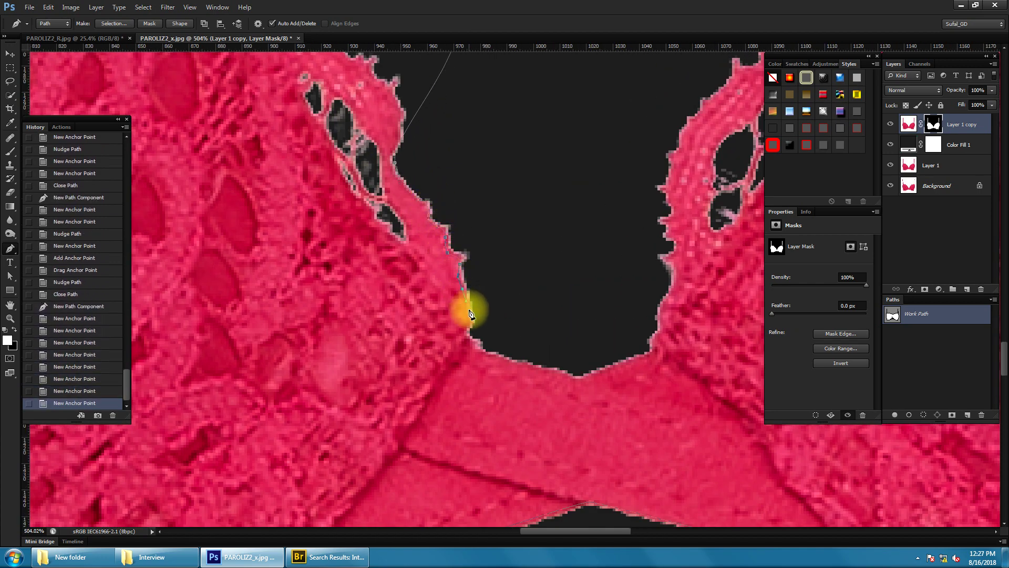
{"action": "left_click", "coordinate": [468, 332]}
{"action": "left_click", "coordinate": [477, 345]}
{"action": "left_click", "coordinate": [489, 358]}
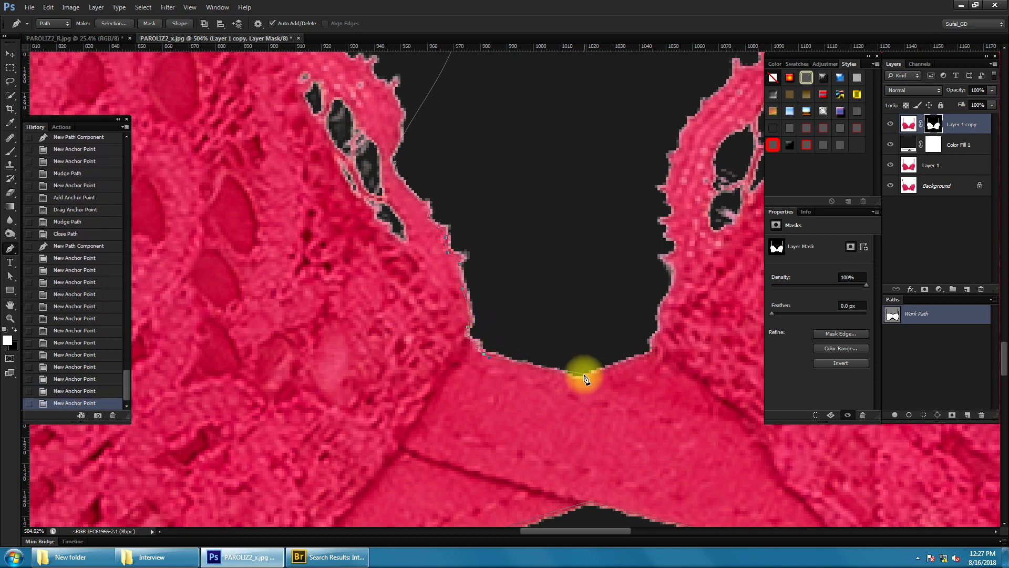
Continue the notch outline across its bottom and up the right edge toward the lace top
{"action": "left_click", "coordinate": [572, 378]}
{"action": "left_click", "coordinate": [653, 352]}
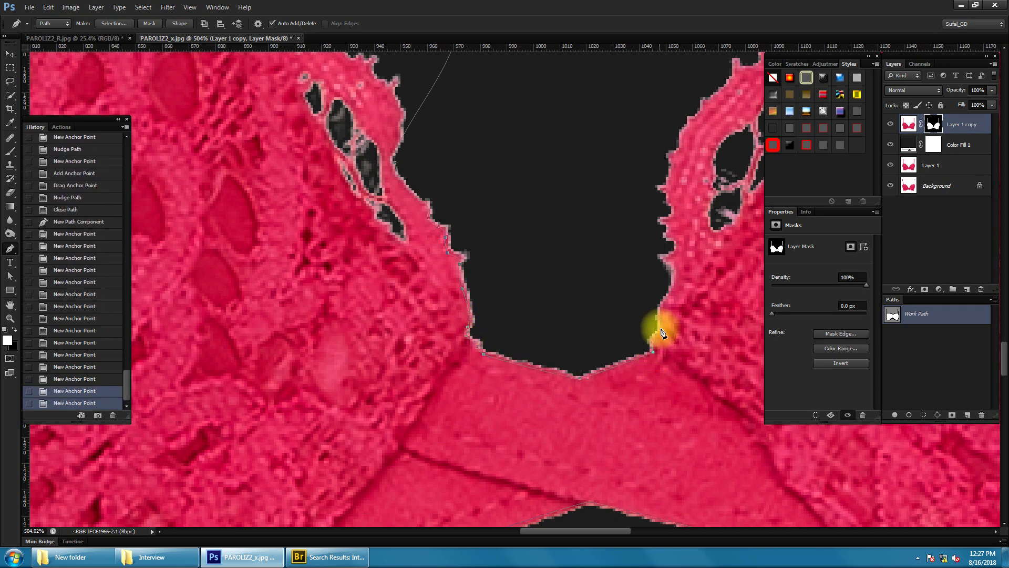
{"action": "left_click", "coordinate": [662, 303]}
{"action": "left_click", "coordinate": [672, 284]}
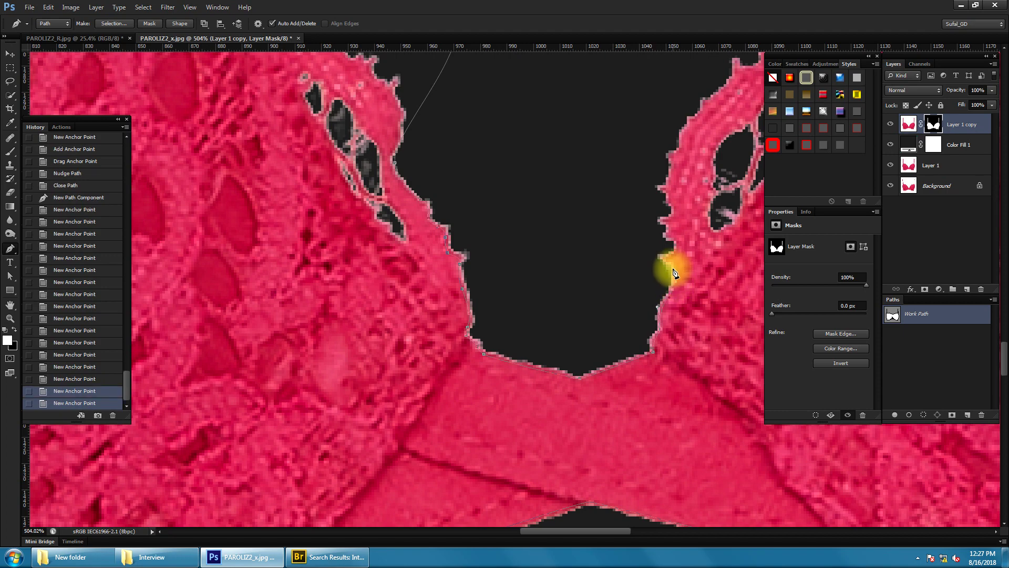
{"action": "left_click", "coordinate": [665, 263]}
{"action": "left_click", "coordinate": [675, 248]}
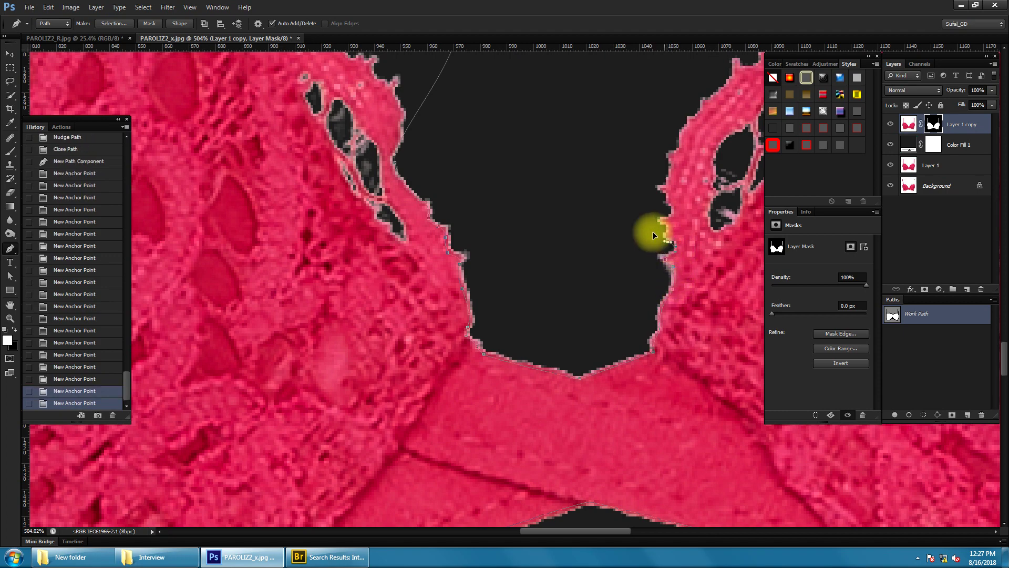
{"action": "scroll", "coordinate": [652, 234], "scroll_direction": "down", "scroll_amount": 3}
{"action": "scroll", "coordinate": [578, 274], "scroll_direction": "up", "scroll_amount": 1}
{"action": "left_click_drag", "start_coordinate": [612, 245], "coordinate": [609, 220]}
{"action": "scroll", "coordinate": [642, 308], "scroll_direction": "down", "scroll_amount": 2}
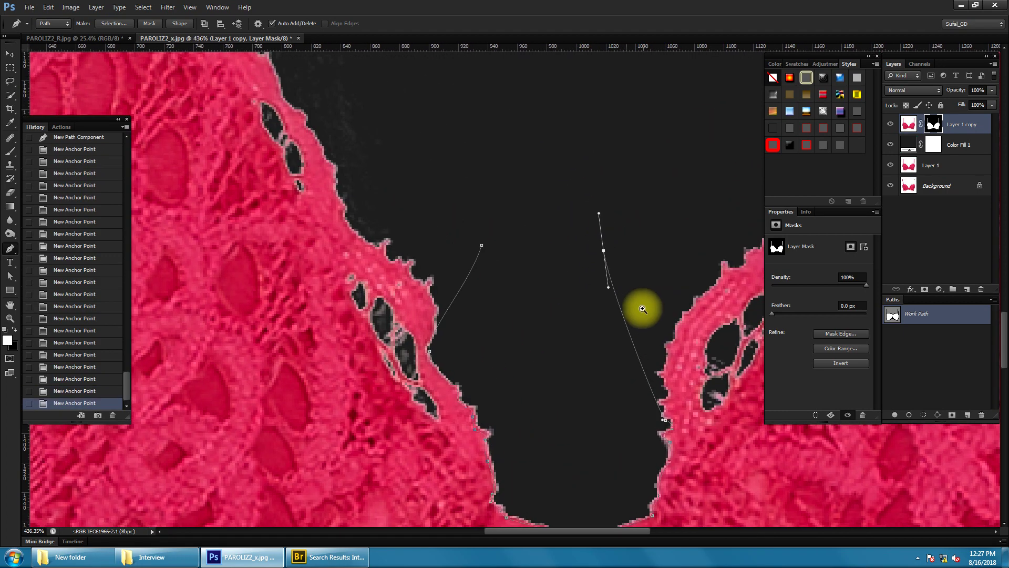
{"action": "scroll", "coordinate": [590, 279], "scroll_direction": "down", "scroll_amount": 2}
Feather the path selection, invert it and clear the gap between the cups from the mask
{"action": "scroll", "coordinate": [838, 331], "scroll_direction": "down", "scroll_amount": 1}
{"action": "left_click", "coordinate": [935, 318]}
{"action": "key", "text": "shift+F6"}
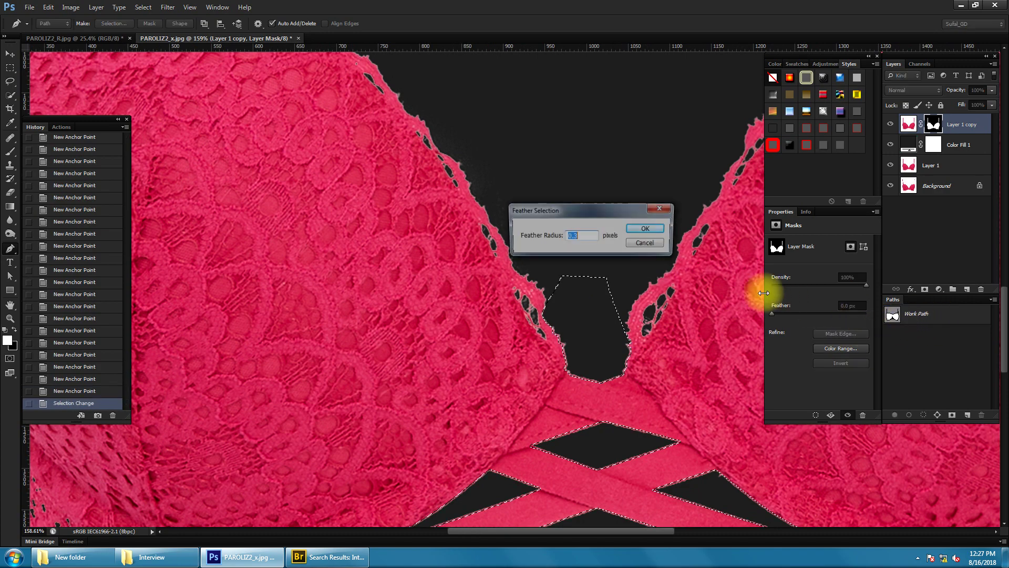
{"action": "key", "text": "Return"}
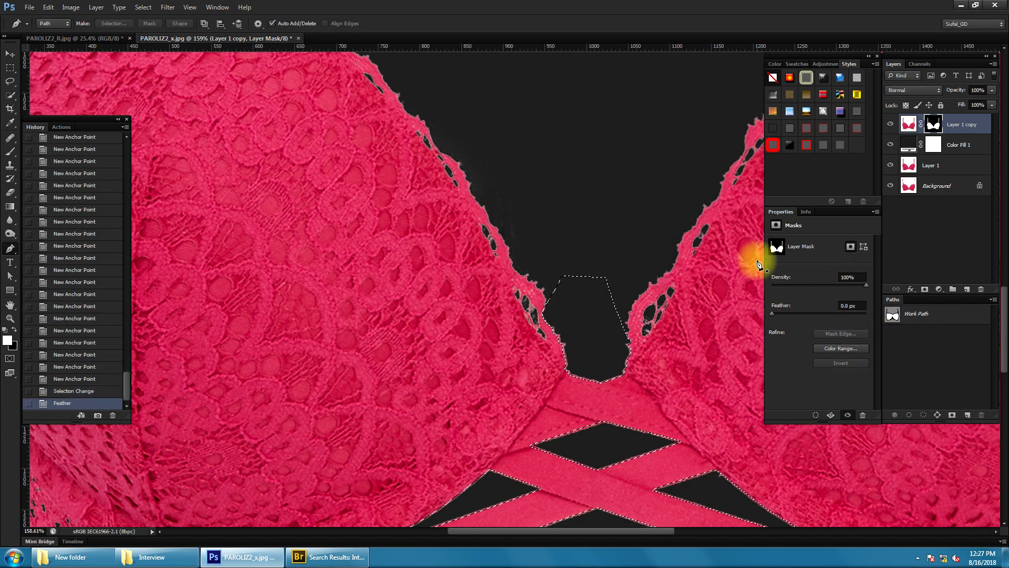
{"action": "key", "text": "Delete"}
{"action": "key", "text": "ctrl+z"}
{"action": "key", "text": "ctrl+shift+i"}
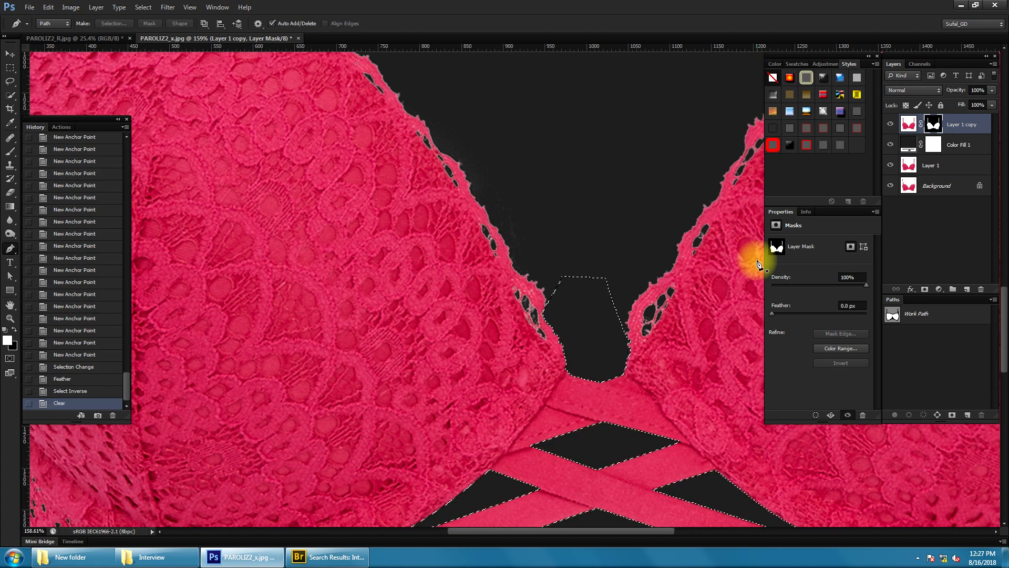
{"action": "key", "text": "ctrl+d"}
Burn shadows into the left cup and a patch of the lace
{"action": "scroll", "coordinate": [549, 256], "scroll_direction": "down", "scroll_amount": 3}
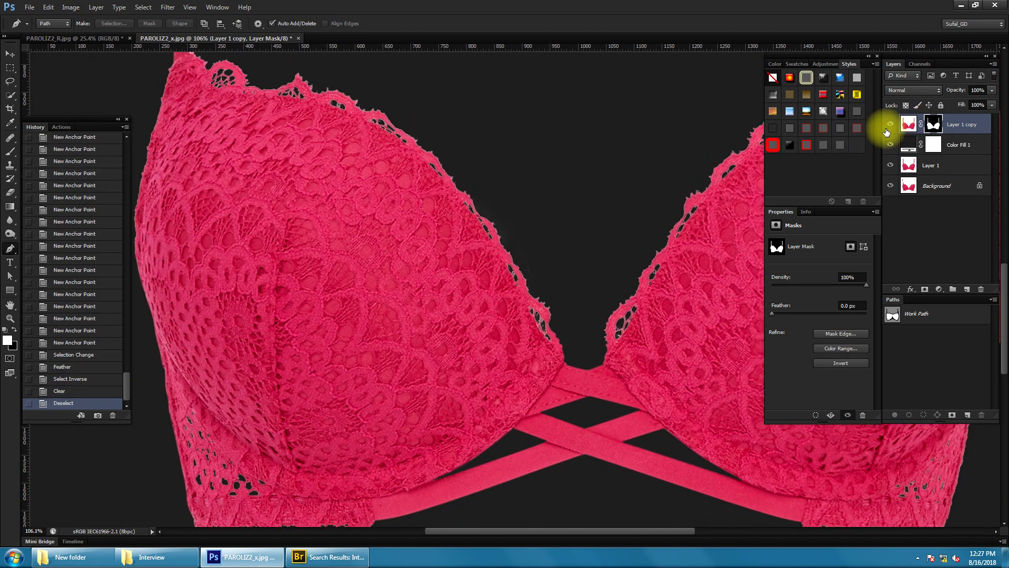
{"action": "key", "text": "o"}
{"action": "scroll", "coordinate": [527, 247], "scroll_direction": "up", "scroll_amount": 2}
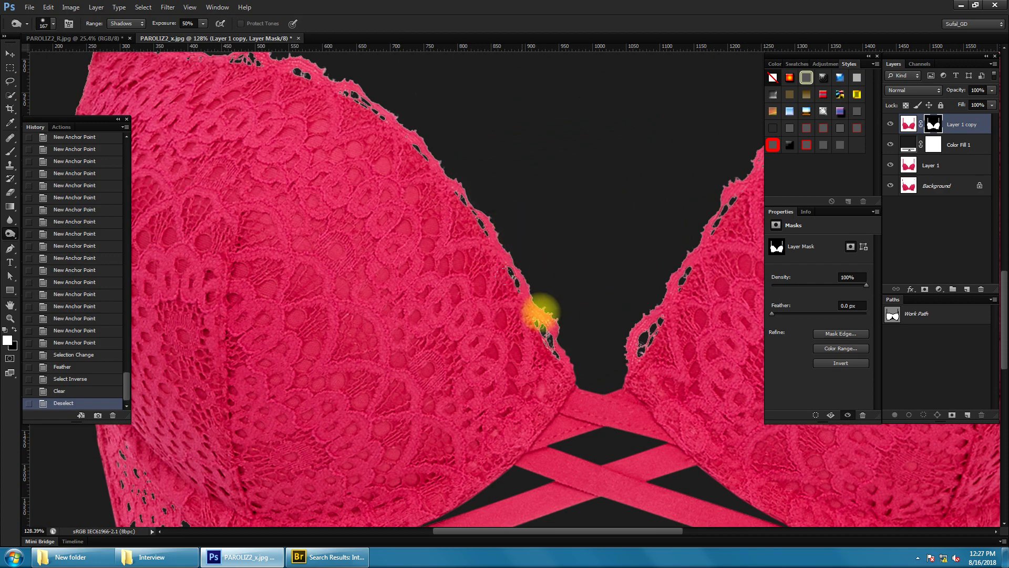
{"action": "left_click_drag", "start_coordinate": [537, 315], "coordinate": [541, 353]}
{"action": "scroll", "coordinate": [532, 342], "scroll_direction": "up", "scroll_amount": 3}
{"action": "left_click", "coordinate": [476, 221]}
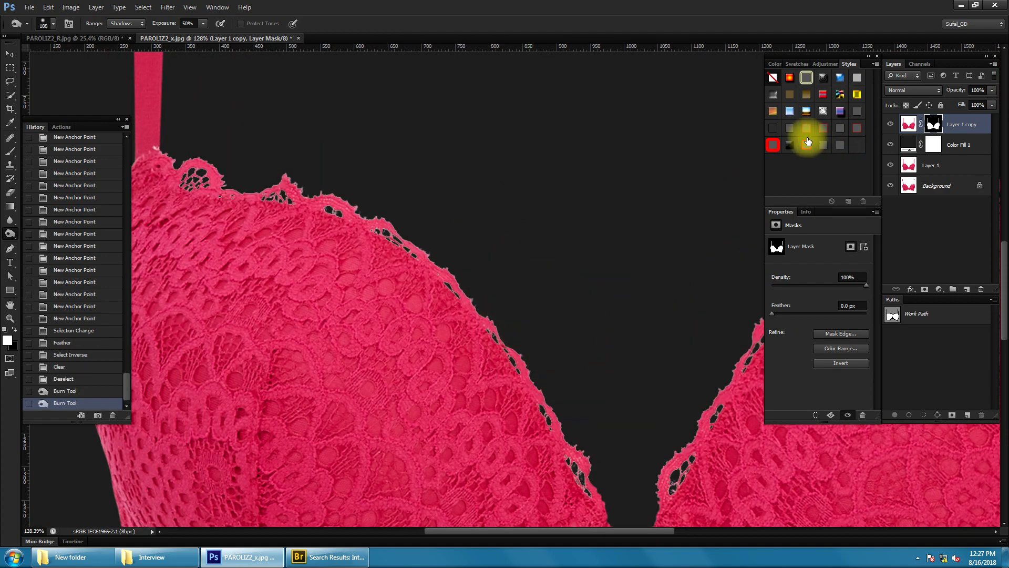
Burn shadows into the right cup while checking the cutout edges against a red path outline
{"action": "left_click", "coordinate": [807, 138]}
{"action": "scroll", "coordinate": [604, 247], "scroll_direction": "down", "scroll_amount": 3}
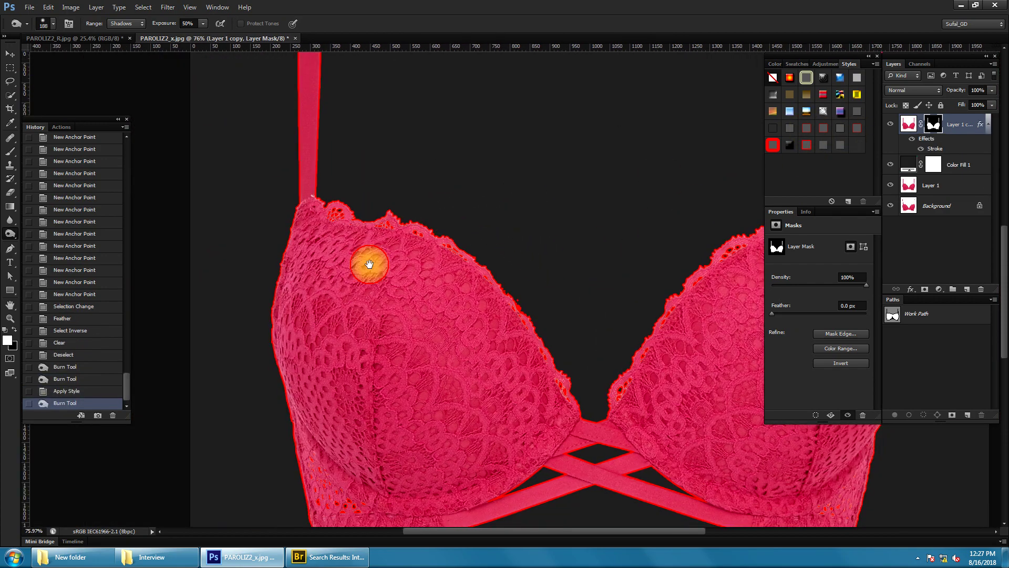
{"action": "left_click_drag", "start_coordinate": [367, 261], "coordinate": [452, 272]}
{"action": "left_click", "coordinate": [547, 331]}
{"action": "scroll", "coordinate": [580, 316], "scroll_direction": "down", "scroll_amount": 3}
{"action": "scroll", "coordinate": [580, 316], "scroll_direction": "up", "scroll_amount": 1}
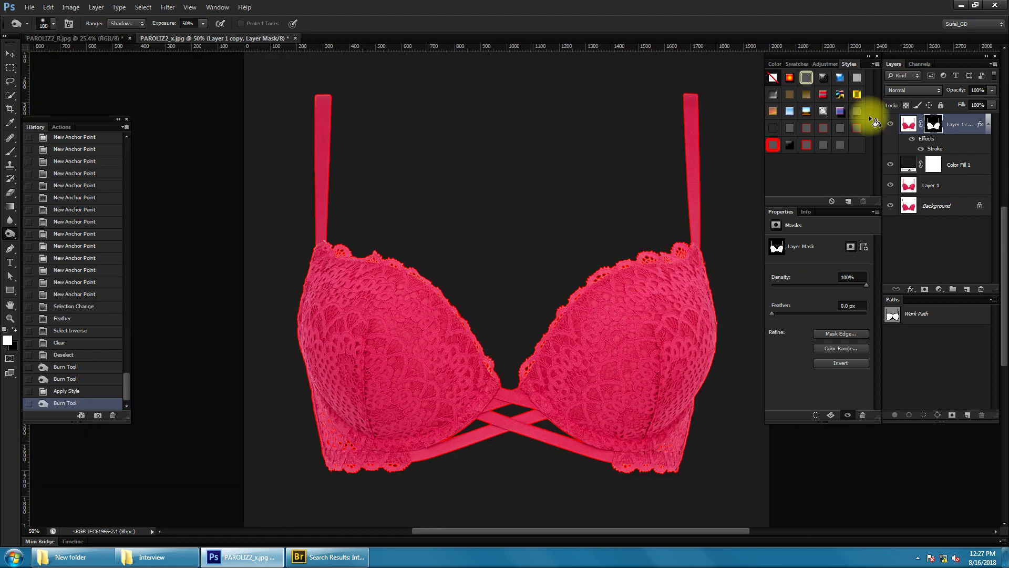
{"action": "key", "text": "a"}
{"action": "left_click", "coordinate": [773, 78]}
Set the Color Fill 1 background colour to white
{"action": "double_click", "coordinate": [908, 144]}
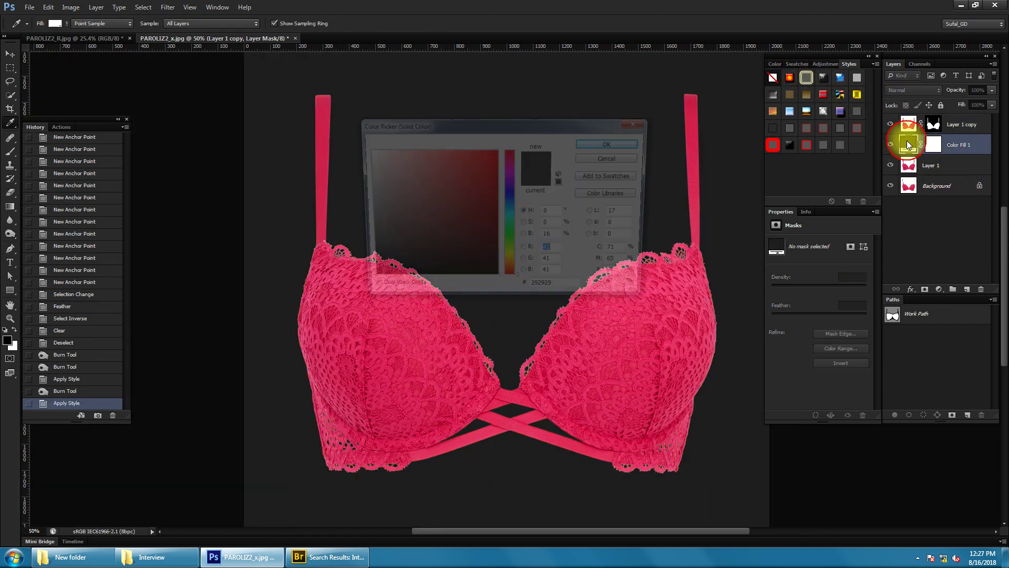
{"action": "left_click", "coordinate": [365, 151]}
{"action": "key", "text": "Return"}
Start saving the document under a new name, then cancel at the TIFF Options dialog
{"action": "left_click", "coordinate": [951, 126]}
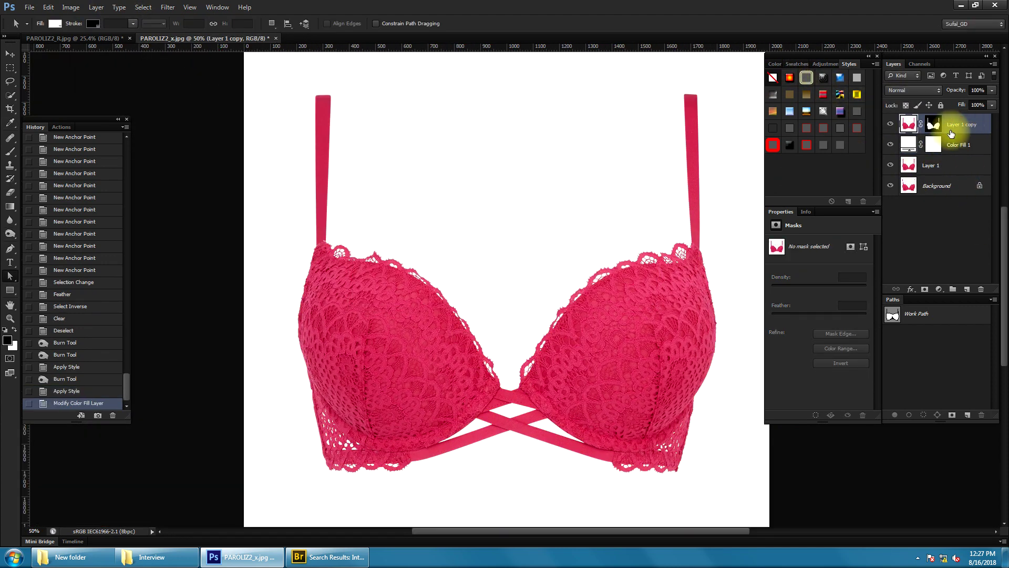
{"action": "right_click", "coordinate": [507, 244]}
{"action": "left_click", "coordinate": [513, 254]}
{"action": "key", "text": "ctrl+shift+s"}
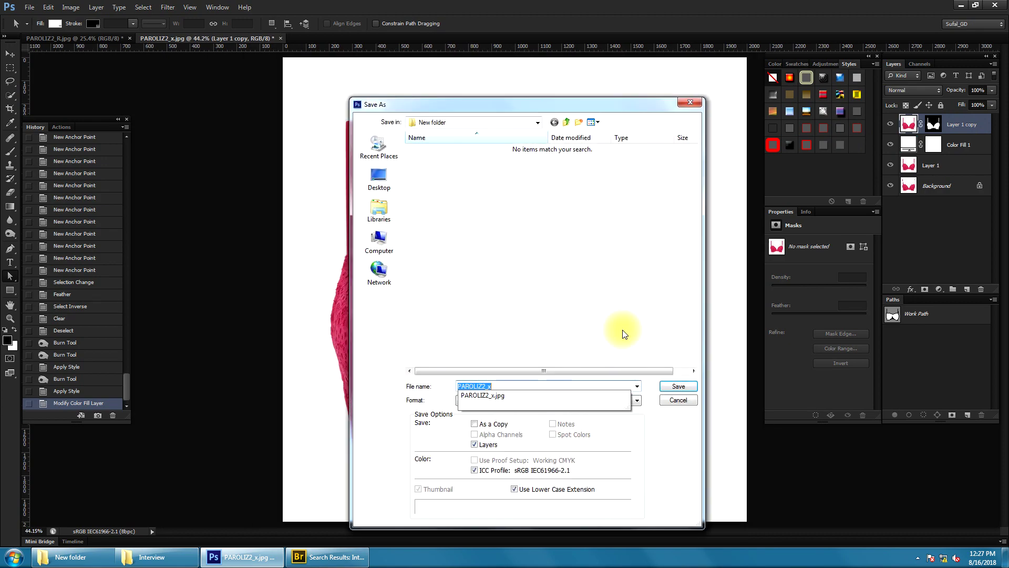
{"action": "left_click", "coordinate": [681, 399]}
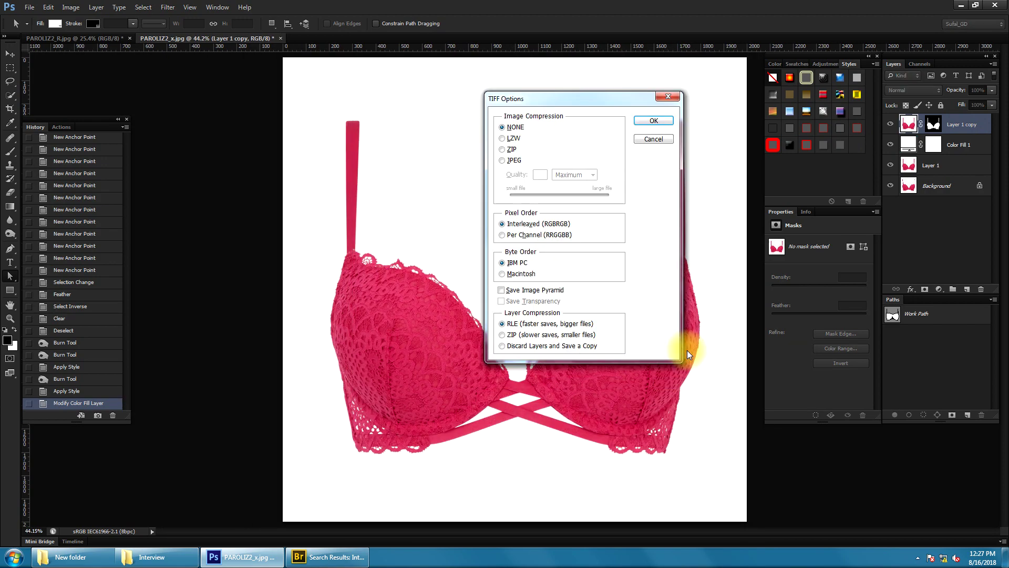
{"action": "left_click", "coordinate": [647, 140]}
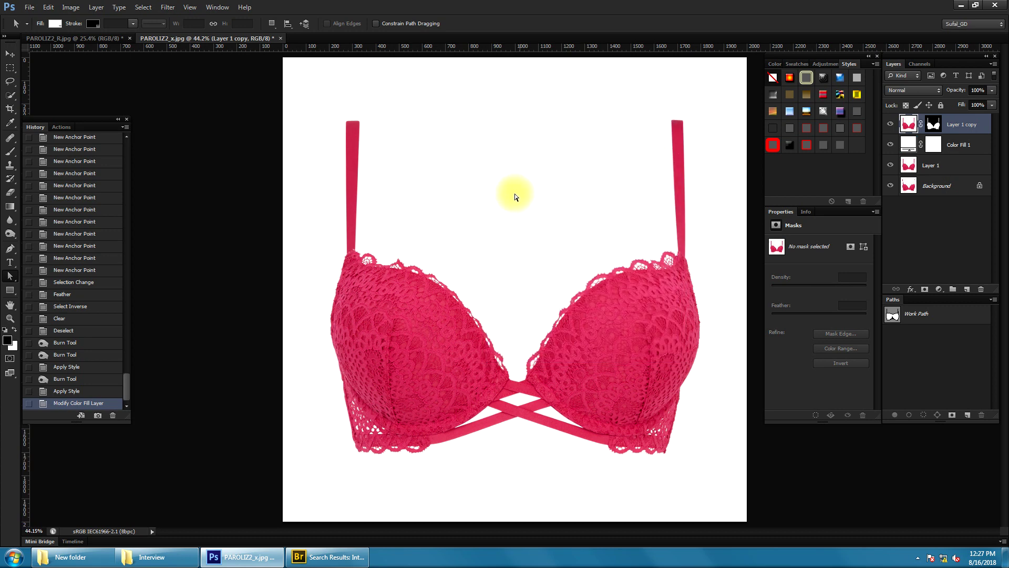
Paste the copied back-view photo from PAROLIZ2_R.jpg above Color Fill 1 as Layer 2
{"action": "left_click", "coordinate": [100, 38]}
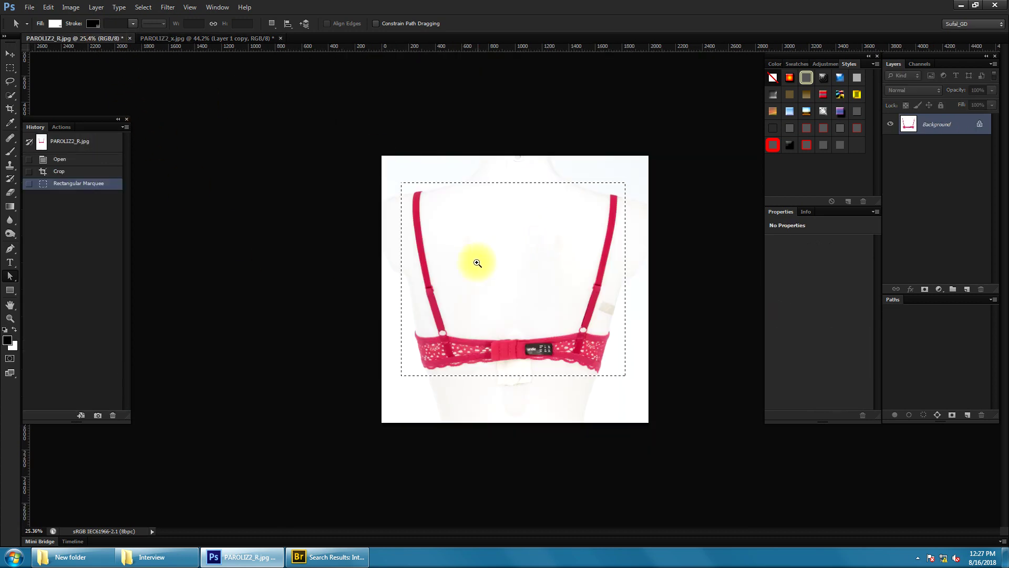
{"action": "left_click_drag", "start_coordinate": [473, 260], "coordinate": [515, 280]}
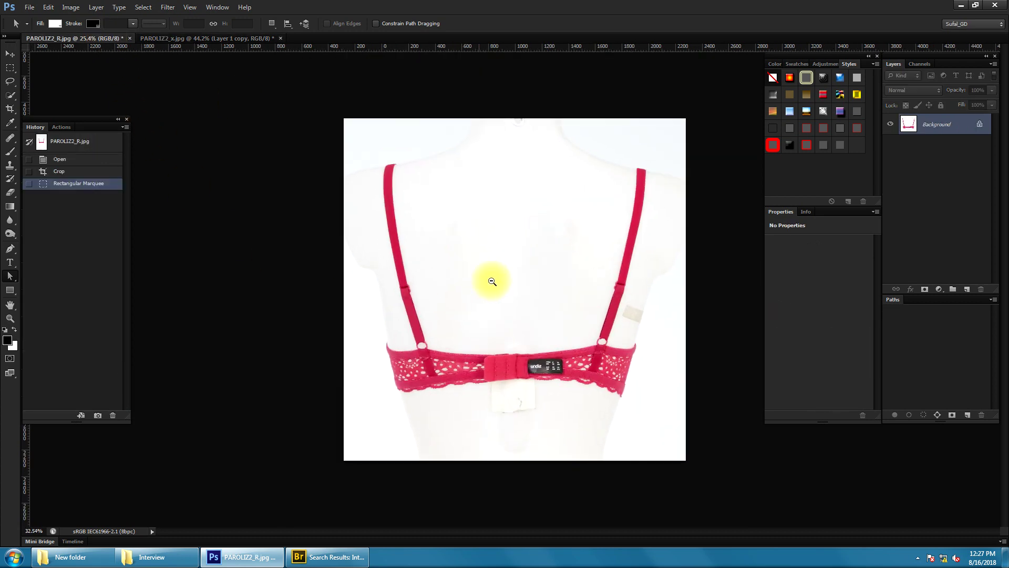
{"action": "left_click", "coordinate": [237, 38]}
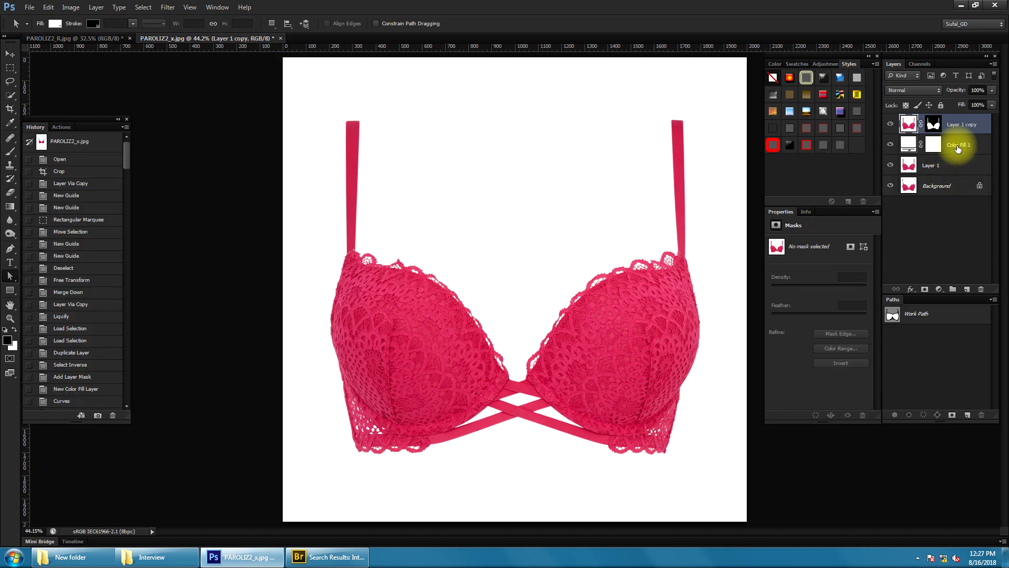
{"action": "left_click", "coordinate": [957, 145]}
{"action": "key", "text": "ctrl+v"}
{"action": "key", "text": "v"}
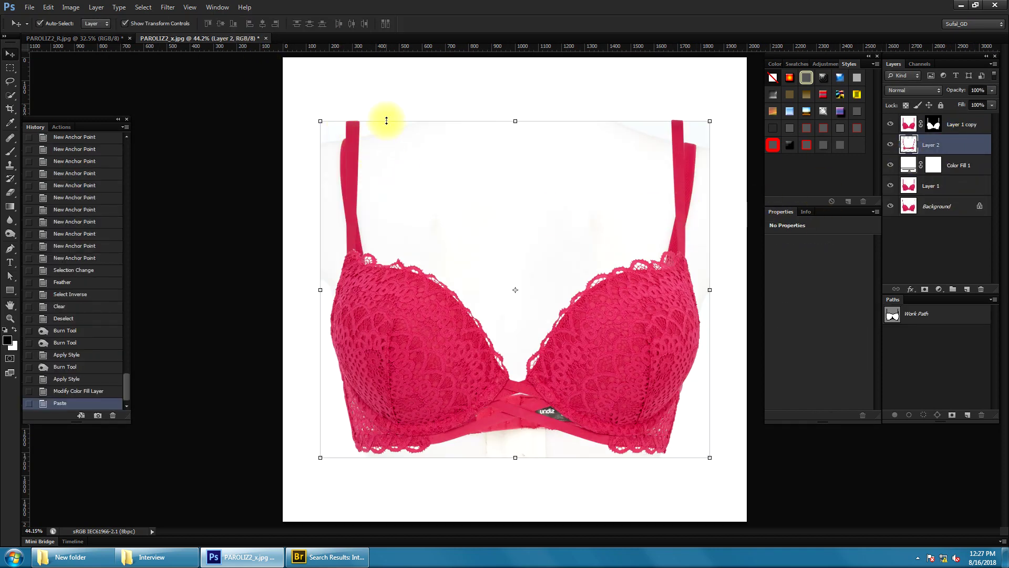
Move Layer 2 left and down to line it up, enlarging it slightly
{"action": "left_click", "coordinate": [387, 121]}
{"action": "scroll", "coordinate": [394, 187], "scroll_direction": "up", "scroll_amount": 5}
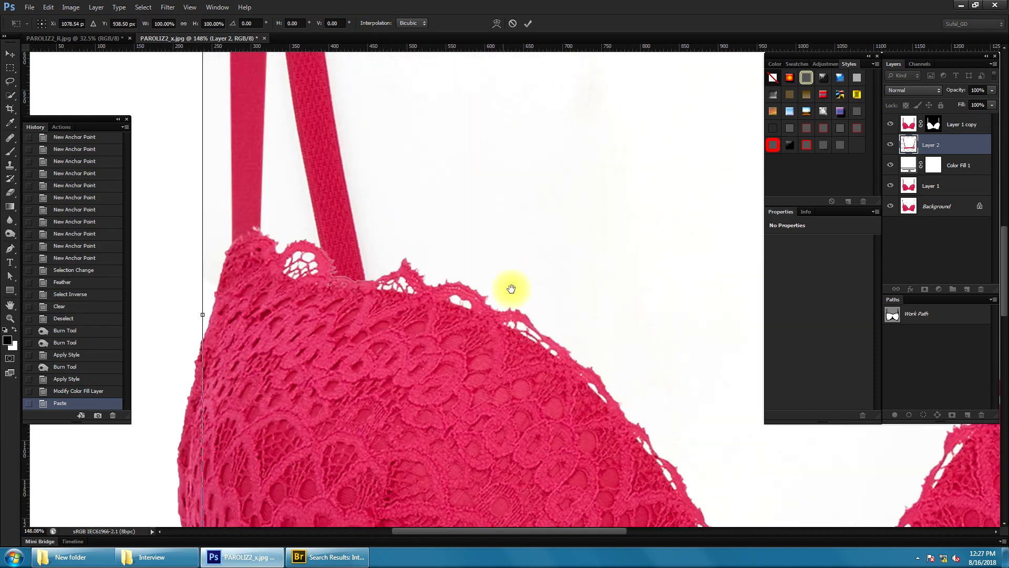
{"action": "scroll", "coordinate": [512, 289], "scroll_direction": "down", "scroll_amount": 5}
{"action": "mouse_move", "coordinate": [570, 274]}
{"action": "left_mouse_down"}
{"action": "mouse_move", "coordinate": [536, 296]}
{"action": "mouse_move", "coordinate": [544, 312]}
{"action": "mouse_move", "coordinate": [532, 296]}
{"action": "left_mouse_up"}
{"action": "scroll", "coordinate": [338, 277], "scroll_direction": "up", "scroll_amount": 3}
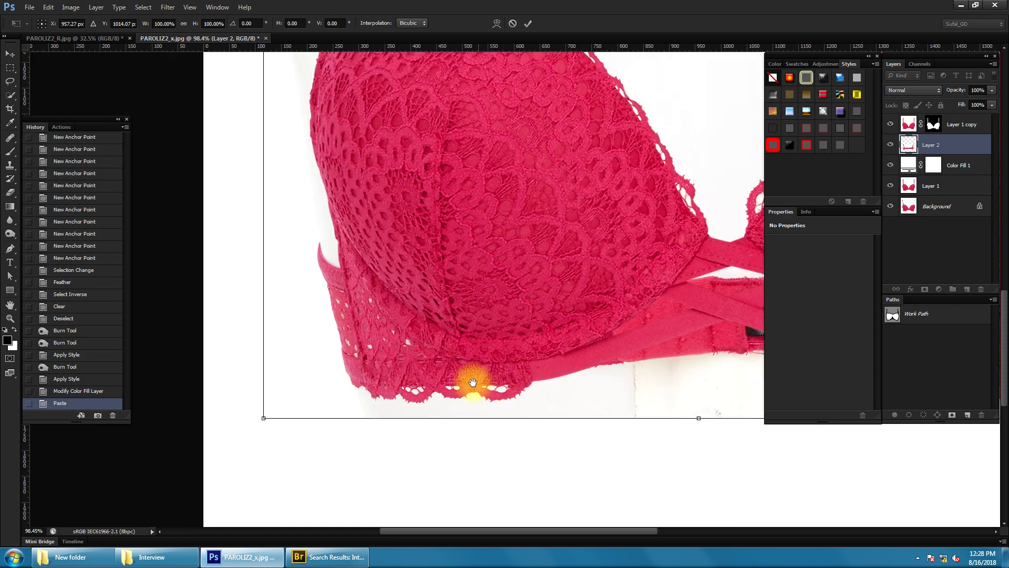
{"action": "left_click", "coordinate": [418, 405]}
{"action": "mouse_move", "coordinate": [379, 365]}
{"action": "left_mouse_down"}
{"action": "mouse_move", "coordinate": [371, 417]}
{"action": "mouse_move", "coordinate": [288, 396]}
{"action": "mouse_move", "coordinate": [224, 484]}
{"action": "mouse_move", "coordinate": [383, 372]}
{"action": "mouse_move", "coordinate": [418, 371]}
{"action": "mouse_move", "coordinate": [385, 374]}
{"action": "mouse_move", "coordinate": [342, 353]}
{"action": "left_mouse_up"}
{"action": "scroll", "coordinate": [361, 345], "scroll_direction": "down", "scroll_amount": 2}
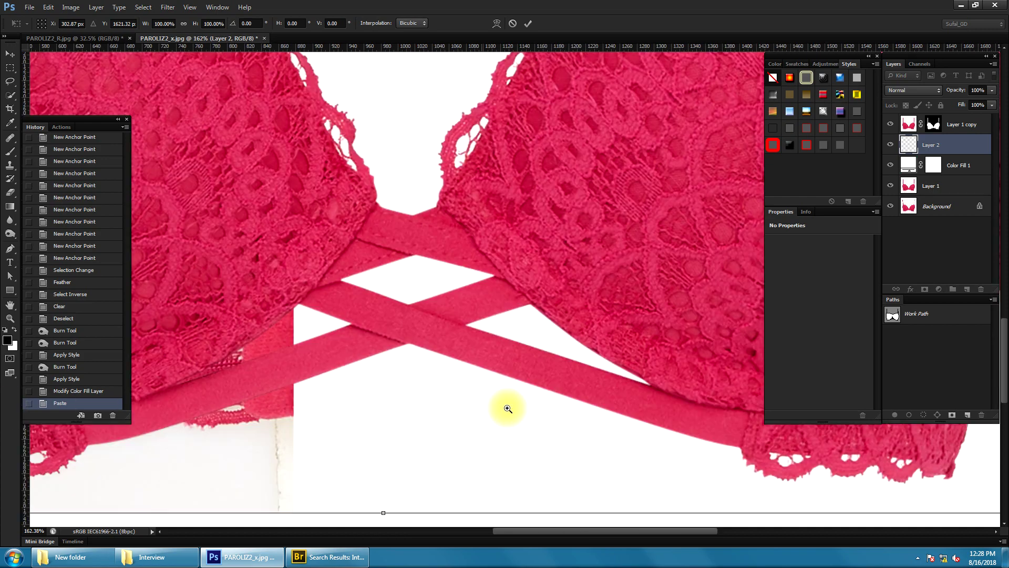
{"action": "scroll", "coordinate": [507, 405], "scroll_direction": "down", "scroll_amount": 2}
{"action": "scroll", "coordinate": [402, 408], "scroll_direction": "down", "scroll_amount": 1}
{"action": "scroll", "coordinate": [419, 412], "scroll_direction": "up", "scroll_amount": 2}
{"action": "scroll", "coordinate": [492, 368], "scroll_direction": "up", "scroll_amount": 1}
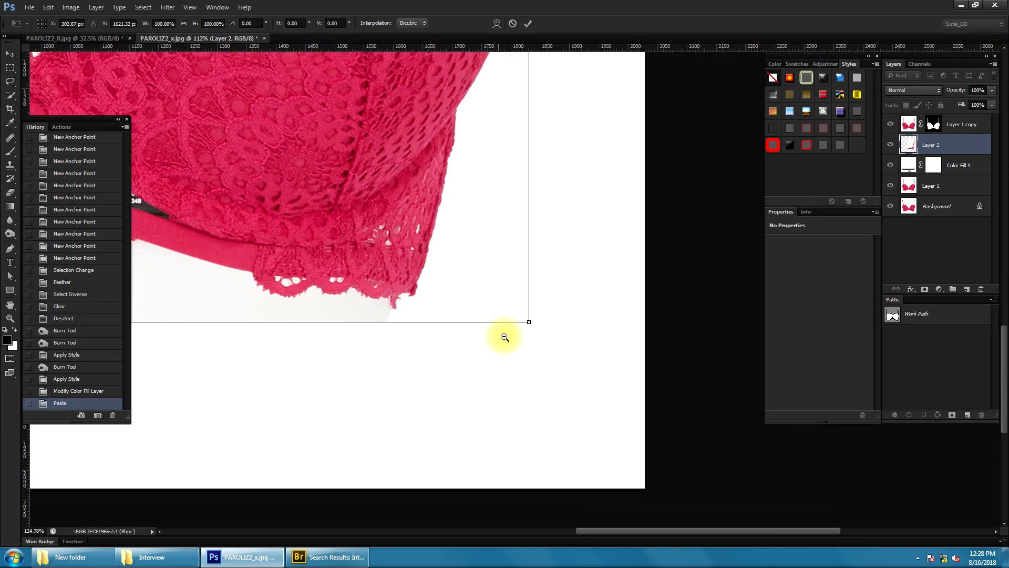
{"action": "left_click_drag", "start_coordinate": [537, 318], "coordinate": [550, 331]}
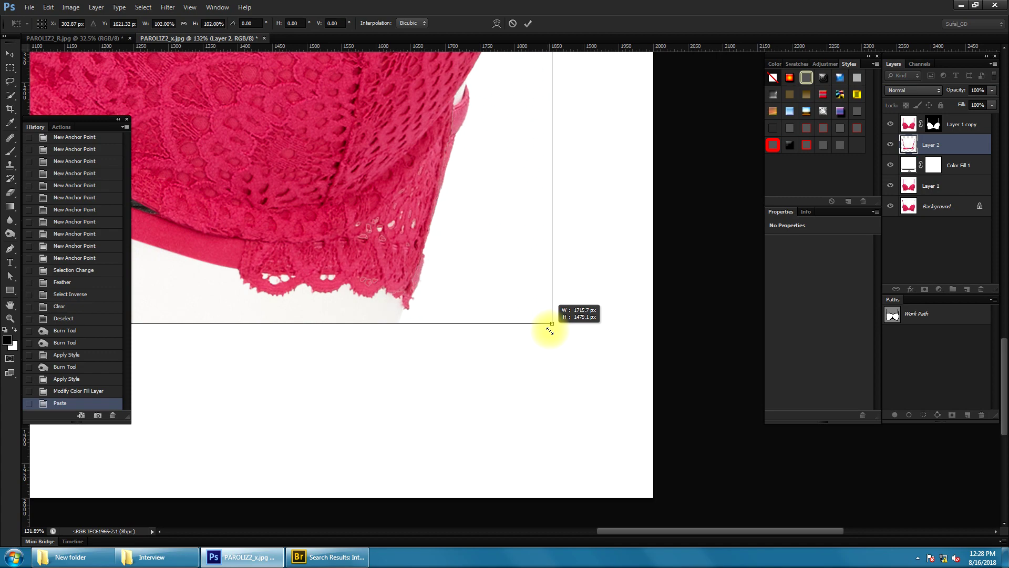
{"action": "scroll", "coordinate": [435, 259], "scroll_direction": "down", "scroll_amount": 2}
{"action": "scroll", "coordinate": [379, 219], "scroll_direction": "down", "scroll_amount": 2}
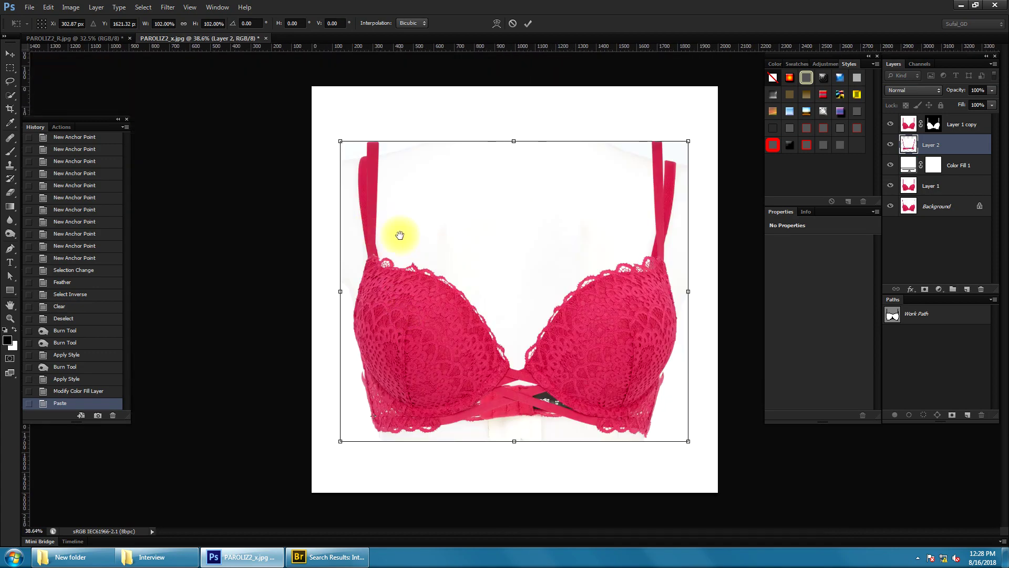
{"action": "scroll", "coordinate": [420, 238], "scroll_direction": "up", "scroll_amount": 2}
{"action": "scroll", "coordinate": [494, 247], "scroll_direction": "left", "scroll_amount": 1}
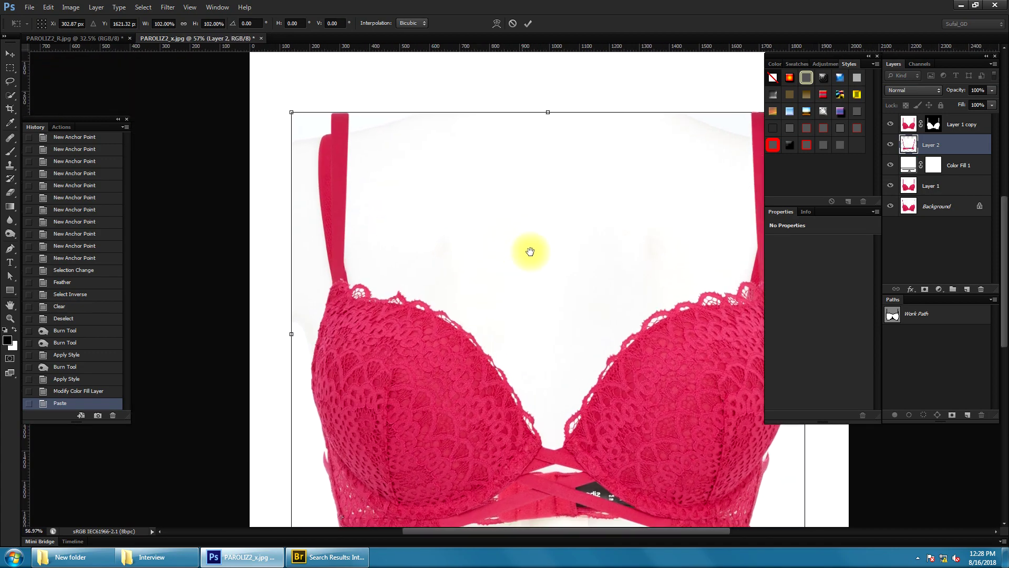
Warp the left and right strap areas of Layer 2 into place and commit
{"action": "left_click", "coordinate": [495, 22]}
{"action": "left_click_drag", "start_coordinate": [354, 136], "coordinate": [376, 136]}
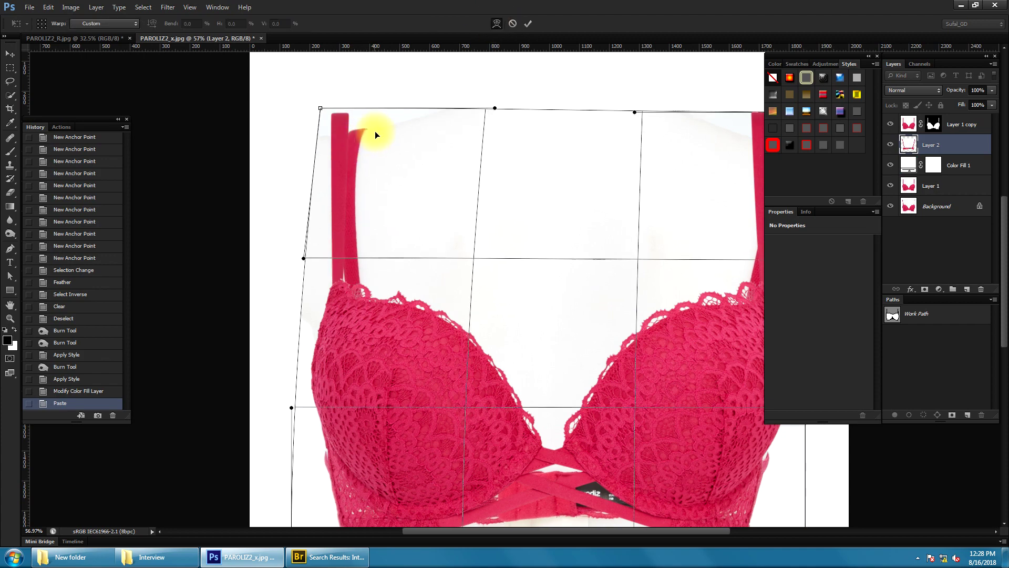
{"action": "scroll", "coordinate": [203, 169], "scroll_direction": "right", "scroll_amount": 2}
{"action": "scroll", "coordinate": [506, 135], "scroll_direction": "right", "scroll_amount": 1}
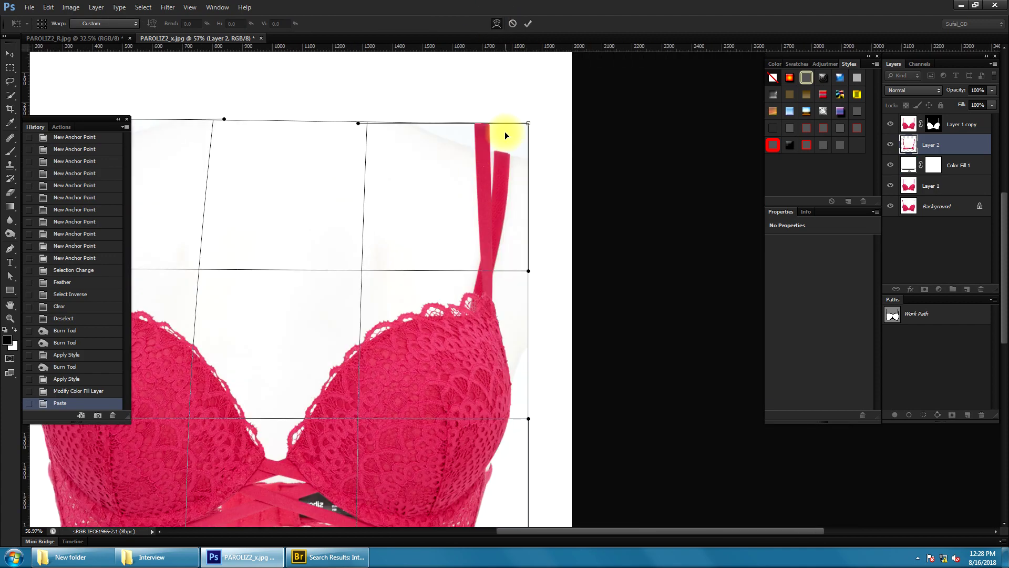
{"action": "left_click_drag", "start_coordinate": [483, 128], "coordinate": [488, 183]}
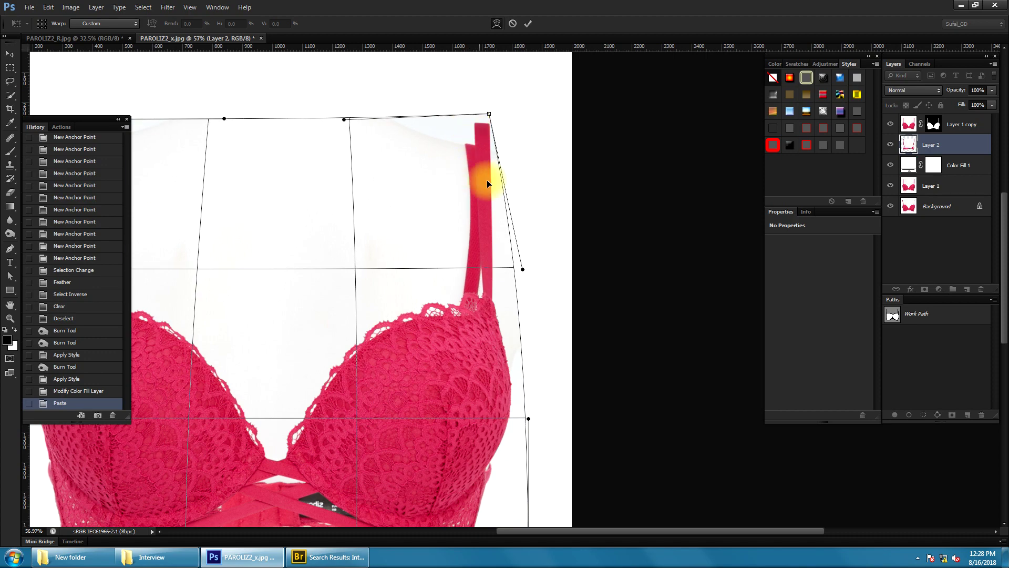
{"action": "scroll", "coordinate": [518, 270], "scroll_direction": "down", "scroll_amount": 2}
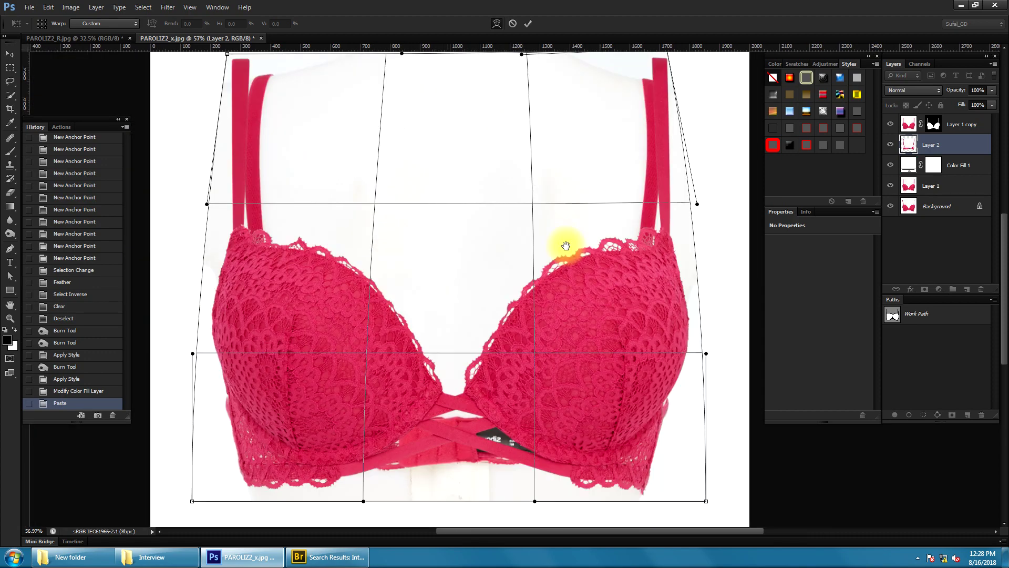
{"action": "scroll", "coordinate": [568, 243], "scroll_direction": "down", "scroll_amount": 2}
{"action": "scroll", "coordinate": [496, 214], "scroll_direction": "up", "scroll_amount": 1}
{"action": "scroll", "coordinate": [527, 268], "scroll_direction": "up", "scroll_amount": 2}
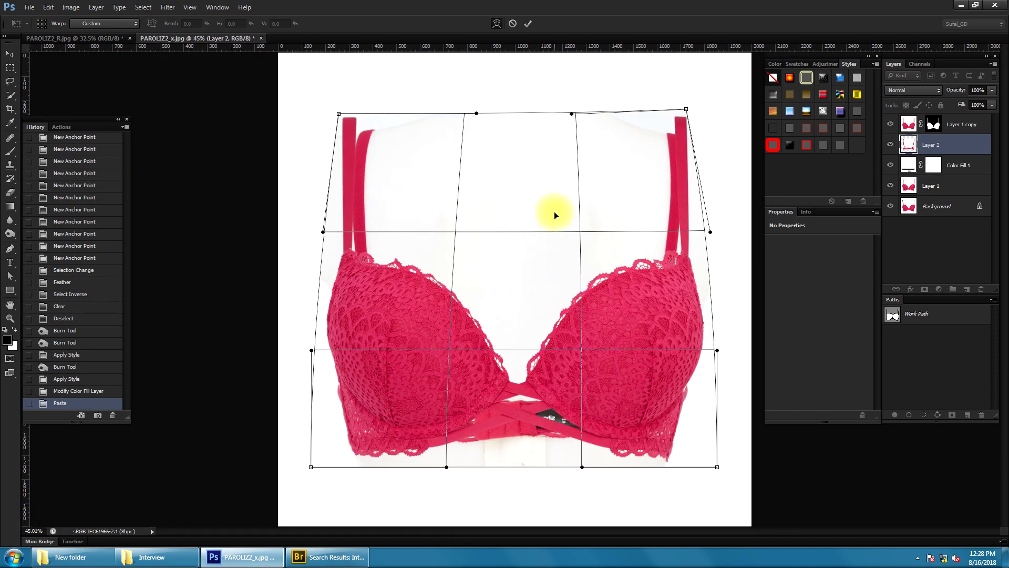
{"action": "key", "text": "Return"}
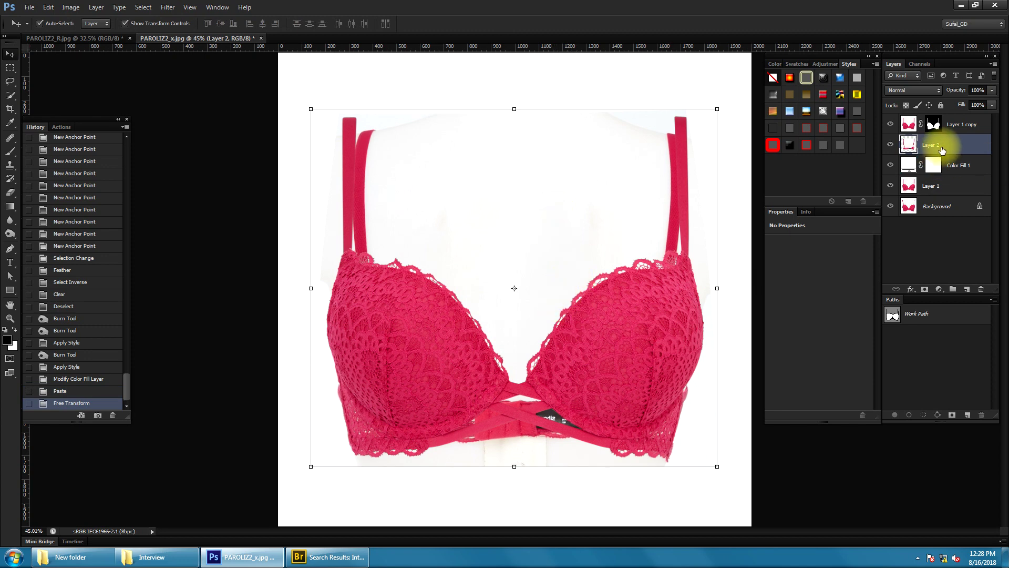
Set the Layer 1 copy's stroke effect colour to black
{"action": "left_click", "coordinate": [946, 128]}
{"action": "left_click", "coordinate": [848, 142]}
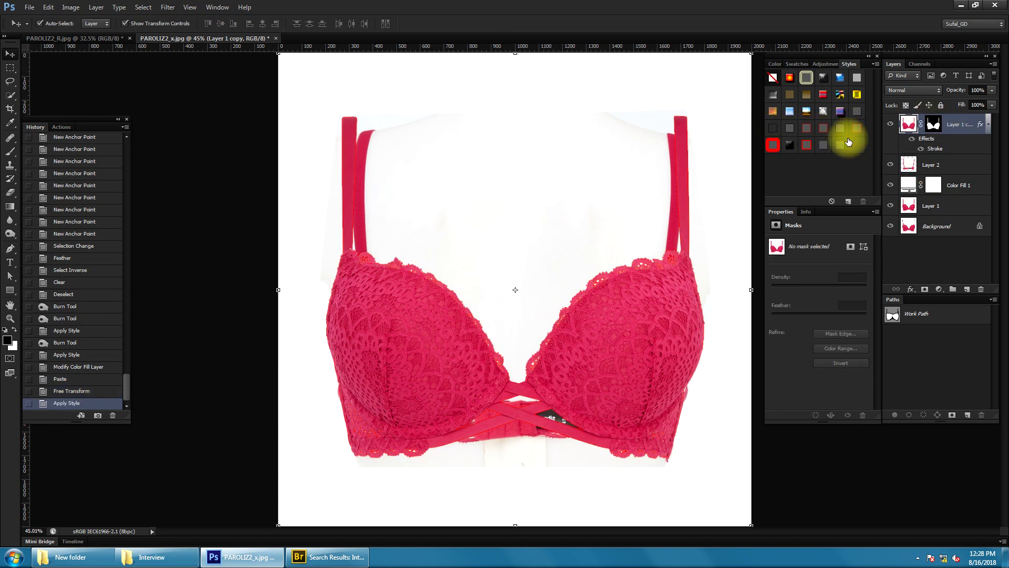
{"action": "double_click", "coordinate": [955, 151]}
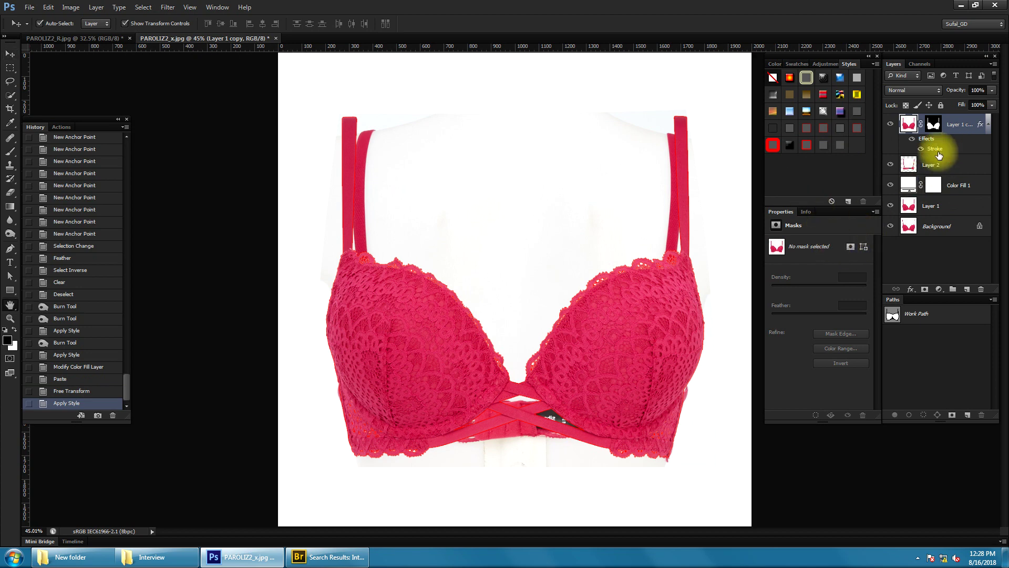
{"action": "left_click", "coordinate": [214, 309]}
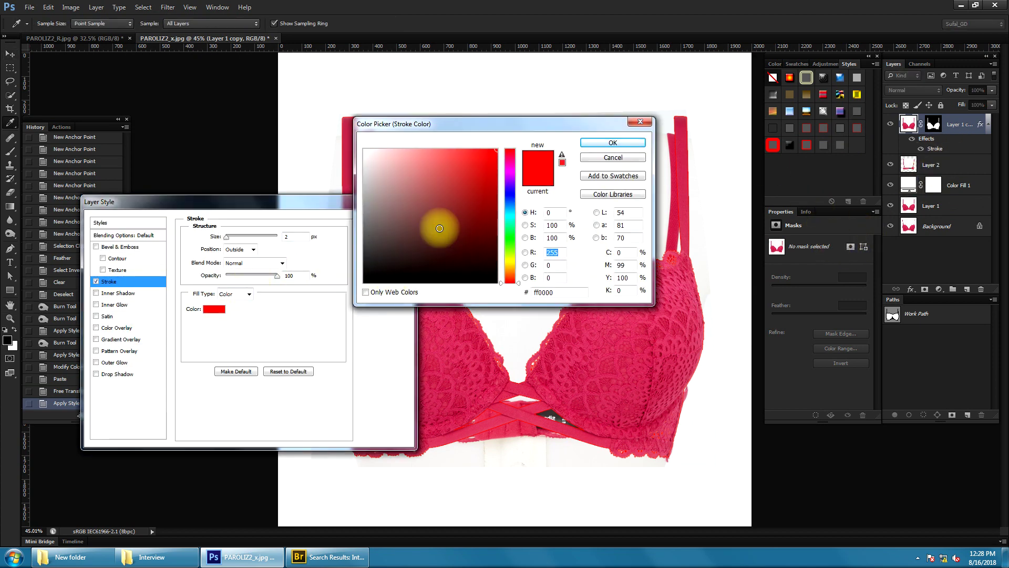
{"action": "left_click", "coordinate": [498, 282]}
{"action": "key", "text": "Return"}
{"action": "key", "text": "Return"}
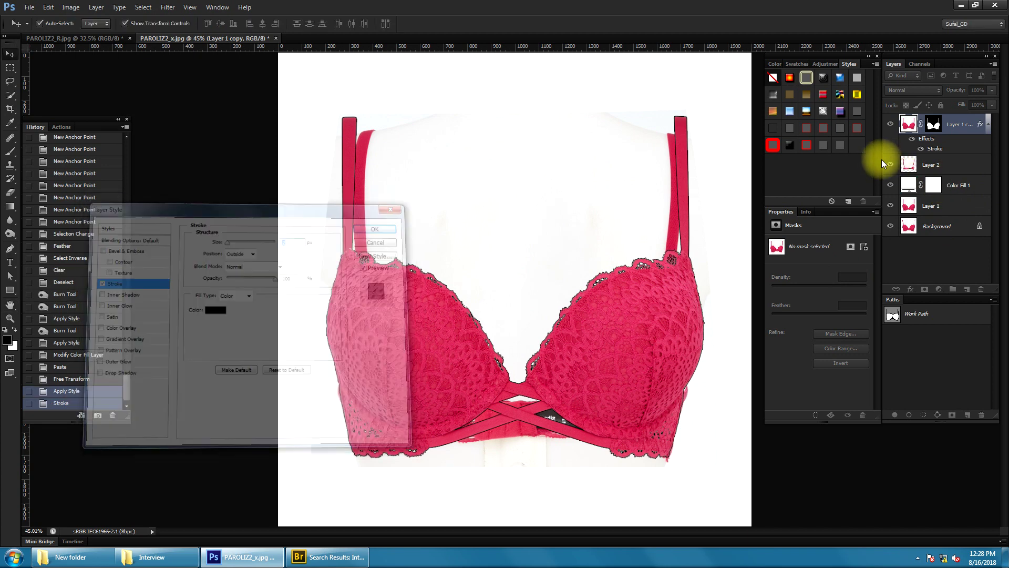
Split the stroke onto its own Outer Stroke layer and delete the part inside the bra's outline
{"action": "right_click", "coordinate": [933, 148]}
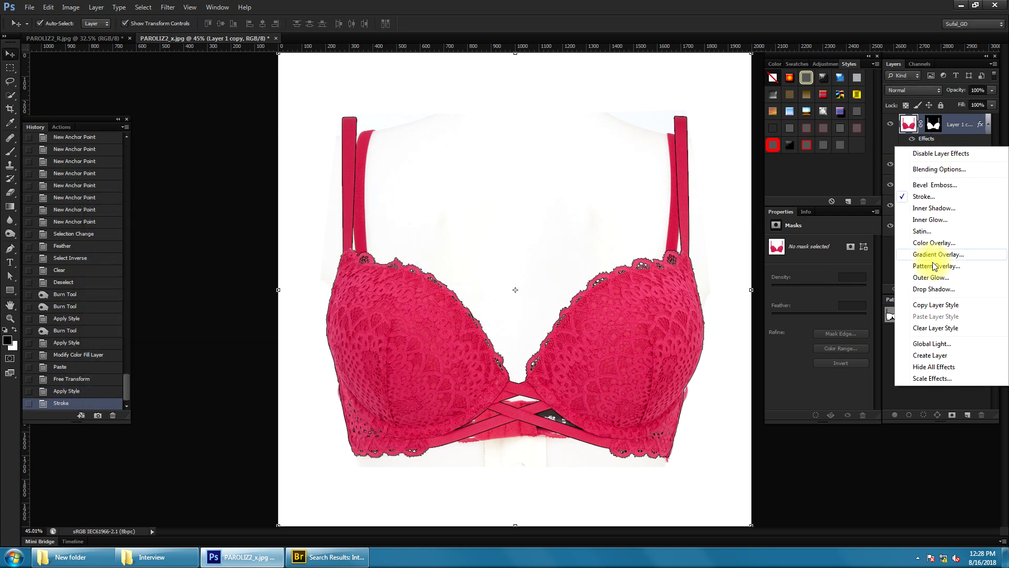
{"action": "left_click", "coordinate": [931, 356]}
{"action": "left_click", "coordinate": [940, 124], "text": "ctrl"}
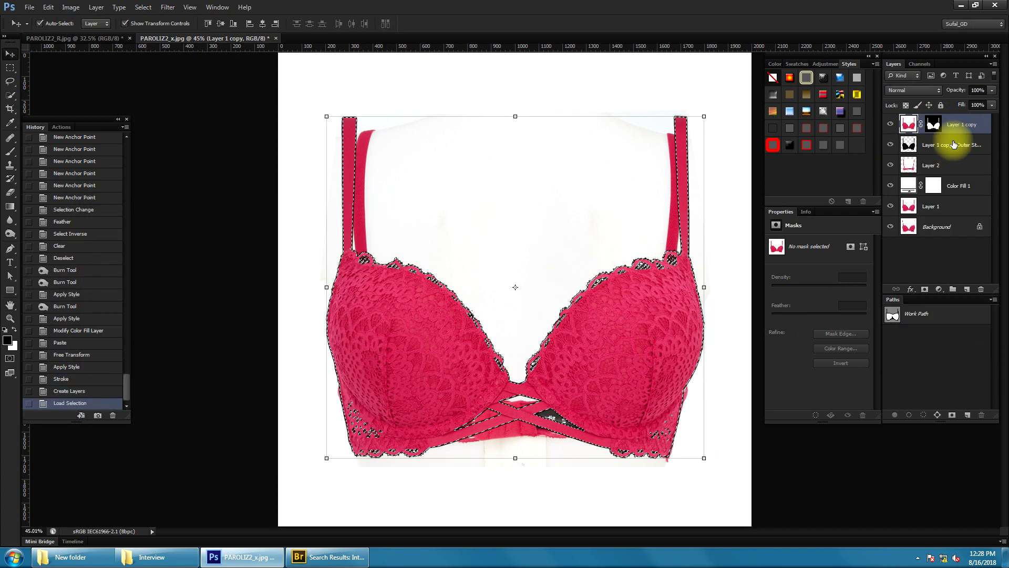
{"action": "left_click", "coordinate": [954, 148]}
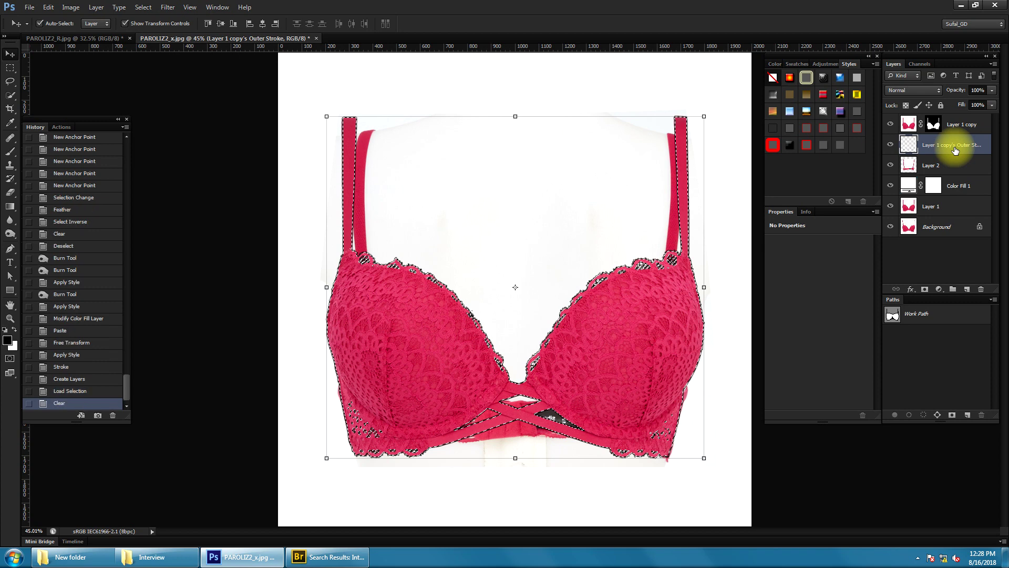
{"action": "key", "text": "Delete"}
{"action": "key", "text": "ctrl+d"}
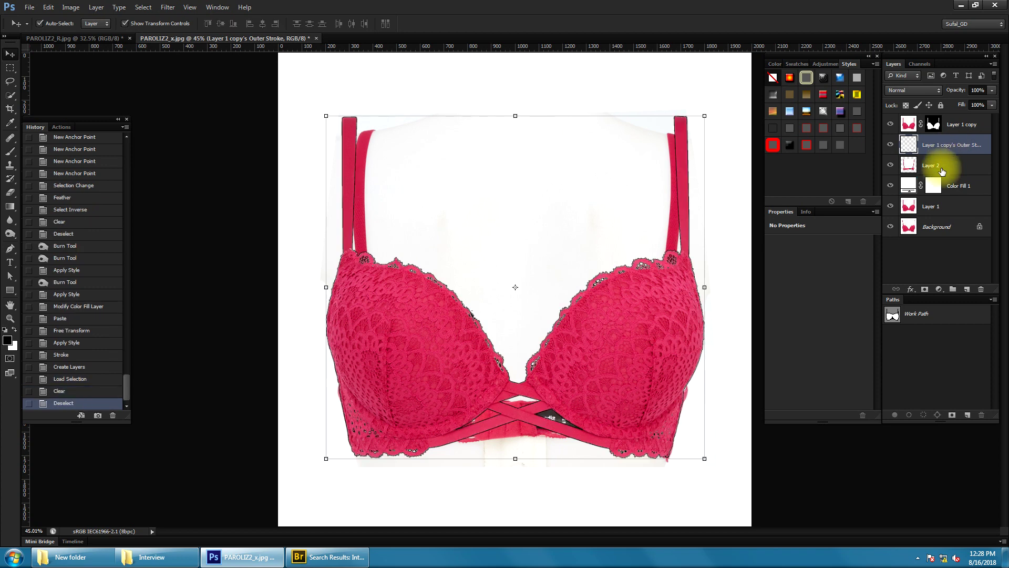
{"action": "left_click", "coordinate": [931, 167]}
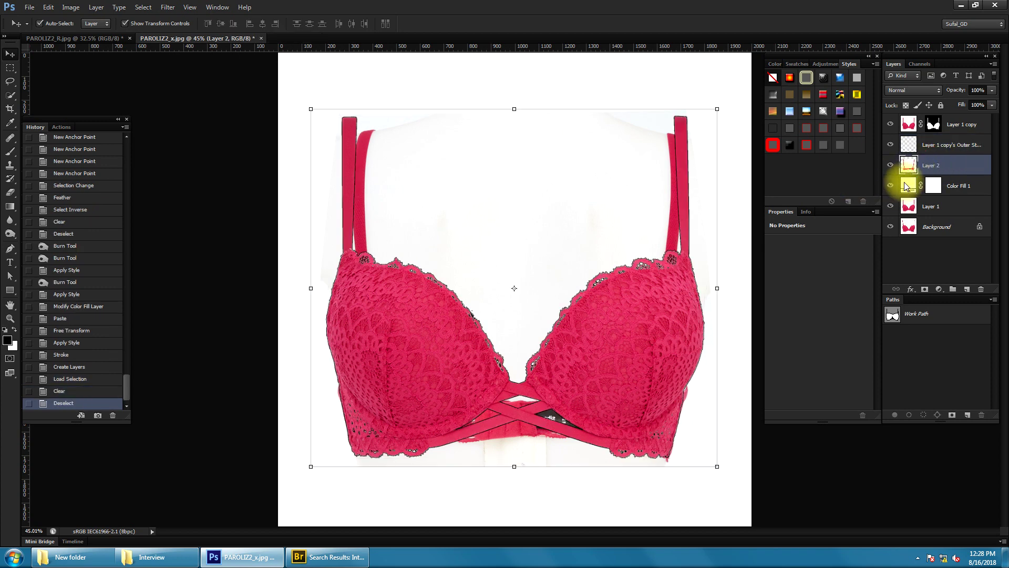
{"action": "key", "text": "ctrl+shift+x"}
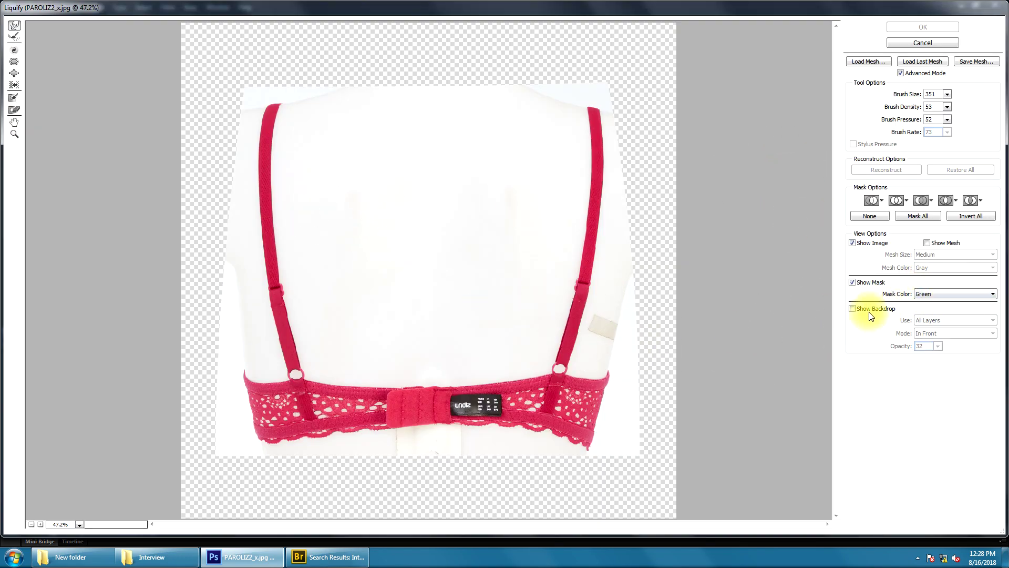
Show the Layer 1 copy's Outer Stroke layer as the Liquify backdrop
{"action": "left_click", "coordinate": [852, 309]}
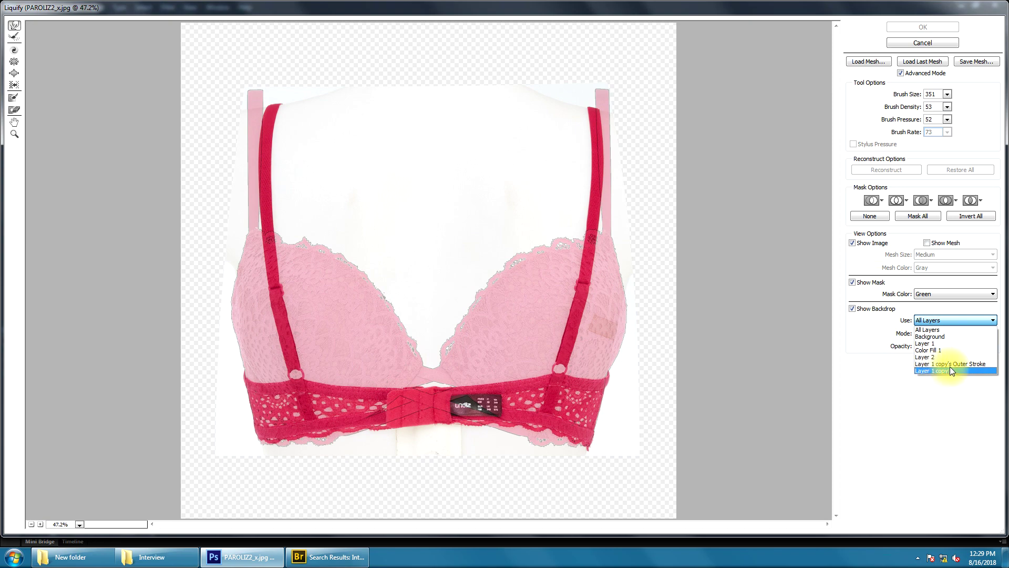
{"action": "left_click", "coordinate": [954, 365]}
{"action": "left_click_drag", "start_coordinate": [626, 275], "coordinate": [597, 263]}
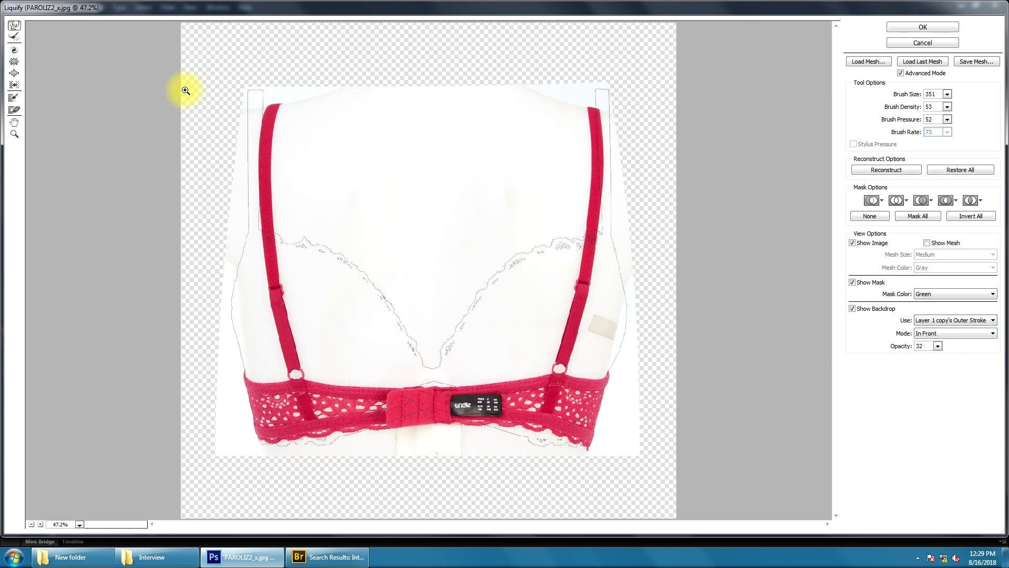
{"action": "left_click", "coordinate": [525, 312], "text": "ctrl"}
{"action": "left_click", "coordinate": [368, 290], "text": "alt"}
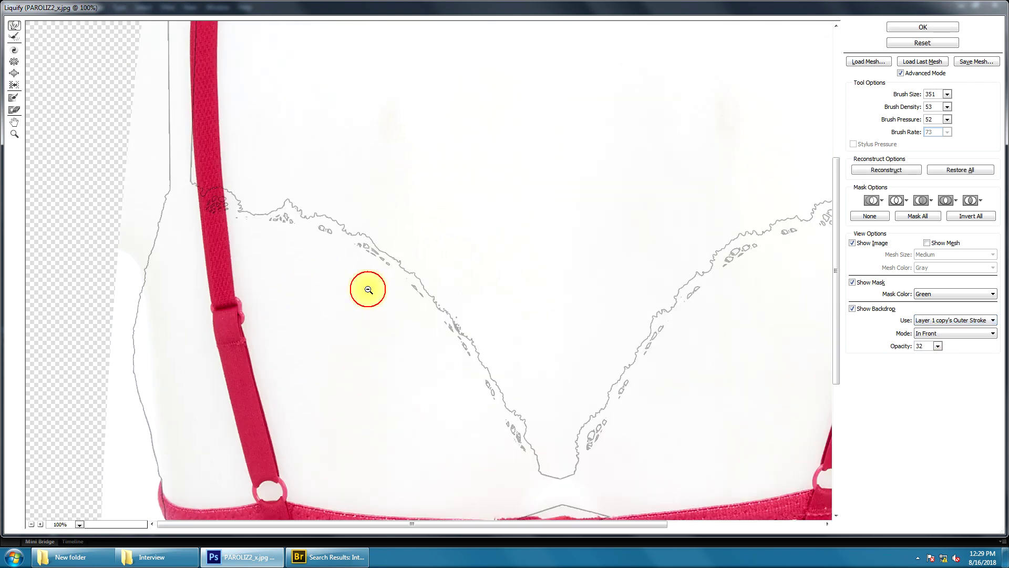
Forward Warp the left strap rightward and the top-left edge leftward
{"action": "key", "text": "bracketright"}
{"action": "key", "text": "bracketright"}
{"action": "key", "text": "bracketright"}
{"action": "key", "text": "bracketright"}
{"action": "key", "text": "bracketright"}
{"action": "key", "text": "bracketright"}
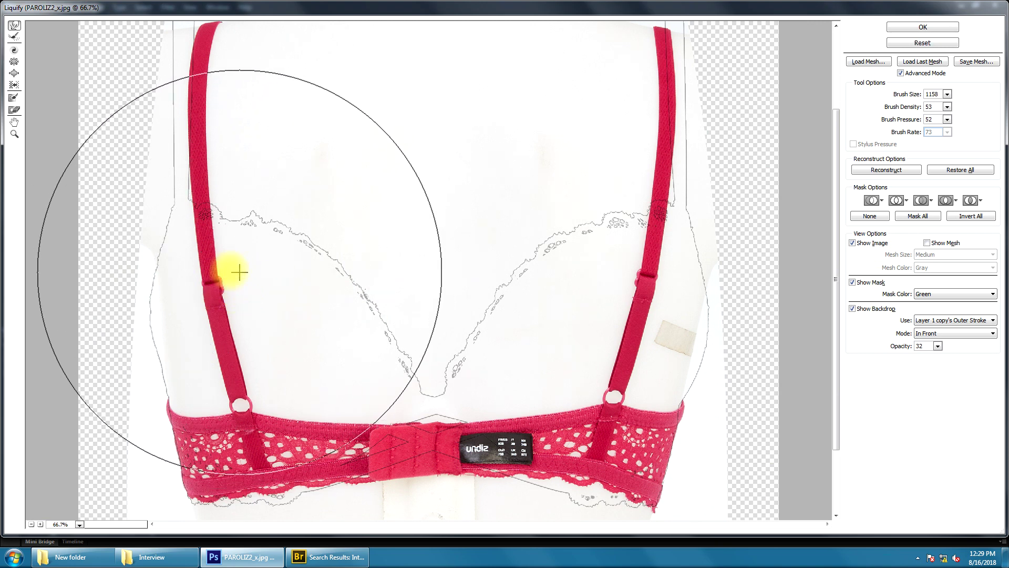
{"action": "key", "text": "bracketleft"}
{"action": "mouse_move", "coordinate": [259, 277]}
{"action": "left_mouse_down"}
{"action": "mouse_move", "coordinate": [233, 300]}
{"action": "mouse_move", "coordinate": [225, 293]}
{"action": "mouse_move", "coordinate": [237, 298]}
{"action": "mouse_move", "coordinate": [259, 365]}
{"action": "left_mouse_up"}
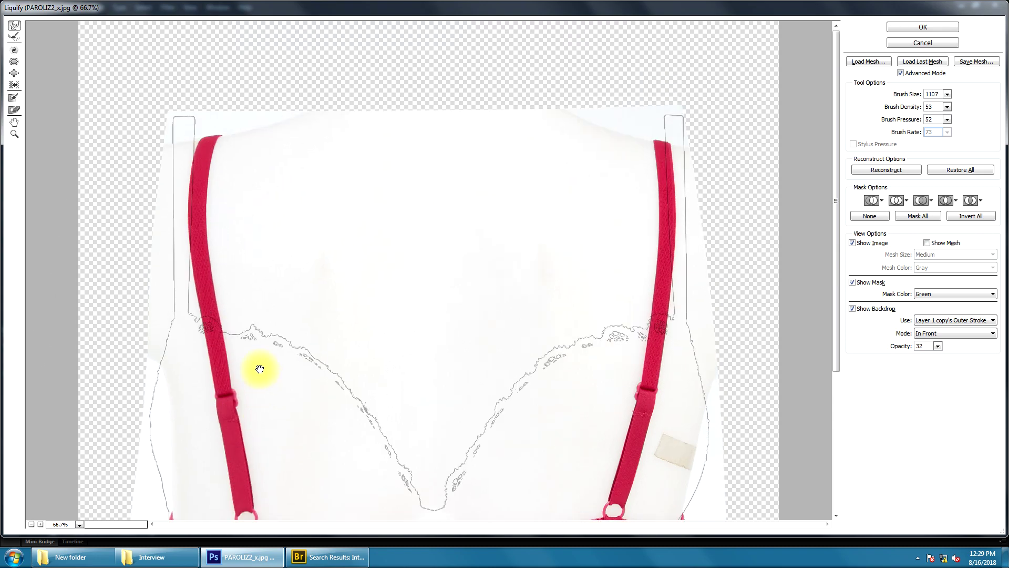
{"action": "key", "text": "bracketleft"}
{"action": "key", "text": "bracketleft"}
{"action": "key", "text": "bracketleft"}
{"action": "key", "text": "bracketleft"}
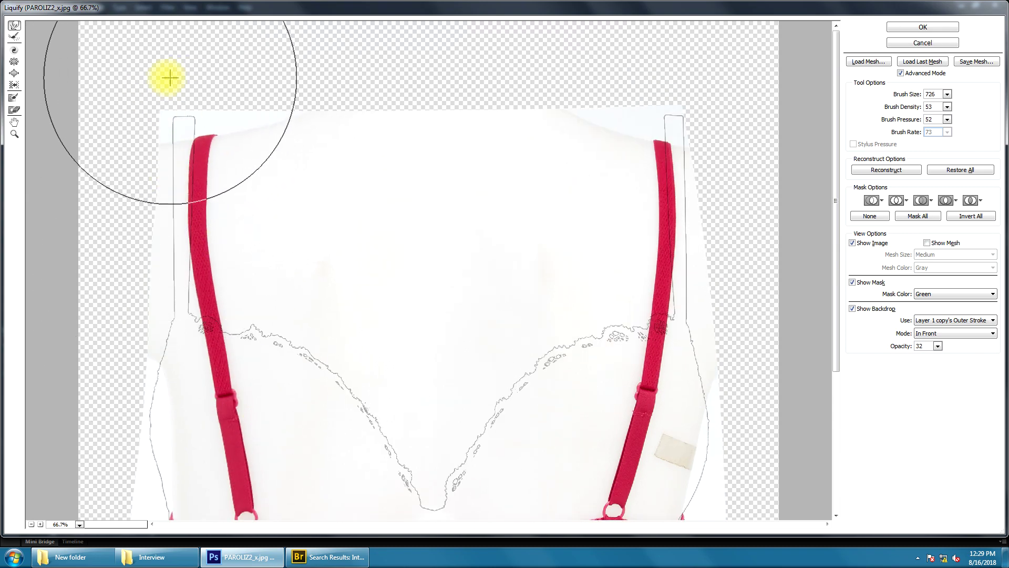
{"action": "mouse_move", "coordinate": [180, 118]}
{"action": "left_mouse_down"}
{"action": "mouse_move", "coordinate": [144, 70]}
{"action": "mouse_move", "coordinate": [169, 79]}
{"action": "mouse_move", "coordinate": [160, 89]}
{"action": "left_mouse_up"}
Refine the top-left edge and stretch the top of the left strap upward
{"action": "key", "text": "bracketright"}
{"action": "key", "text": "bracketright"}
{"action": "key", "text": "bracketright"}
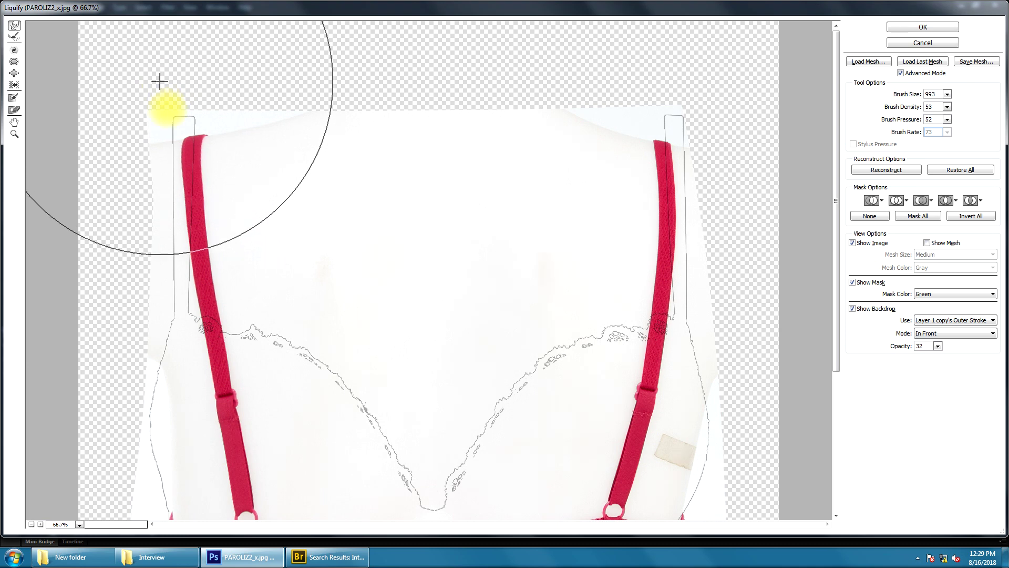
{"action": "key", "text": "bracketleft"}
{"action": "key", "text": "bracketleft"}
{"action": "key", "text": "bracketleft"}
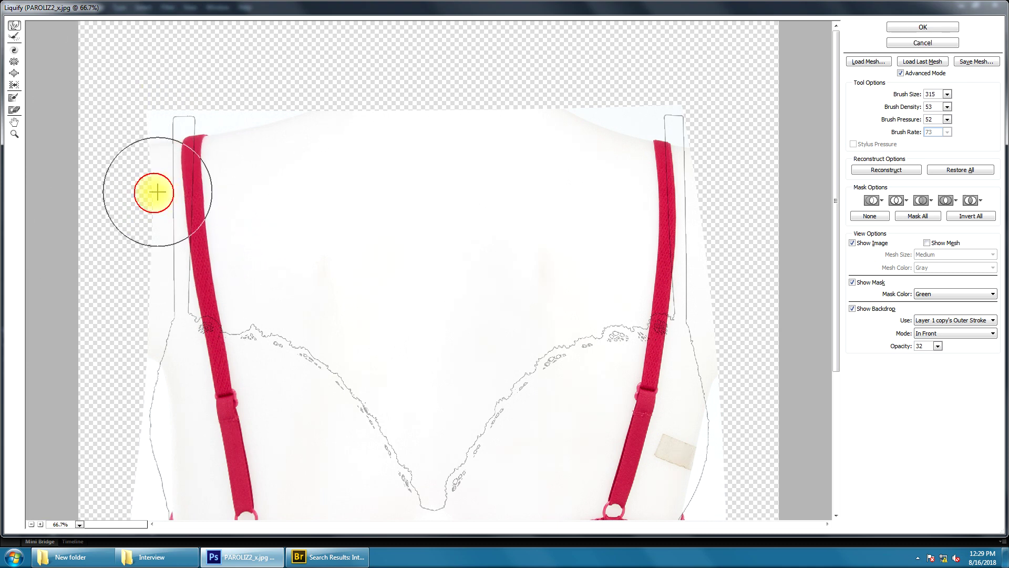
{"action": "key", "text": "bracketright"}
{"action": "key", "text": "bracketright"}
{"action": "key", "text": "bracketright"}
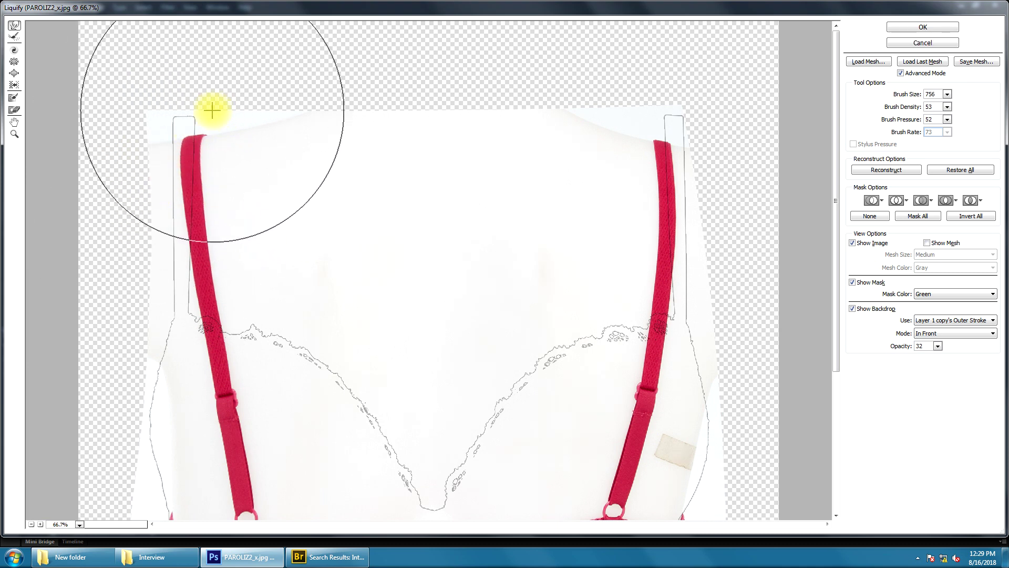
{"action": "key", "text": "bracketleft"}
{"action": "key", "text": "bracketleft"}
{"action": "left_click_drag", "start_coordinate": [174, 195], "coordinate": [158, 196]}
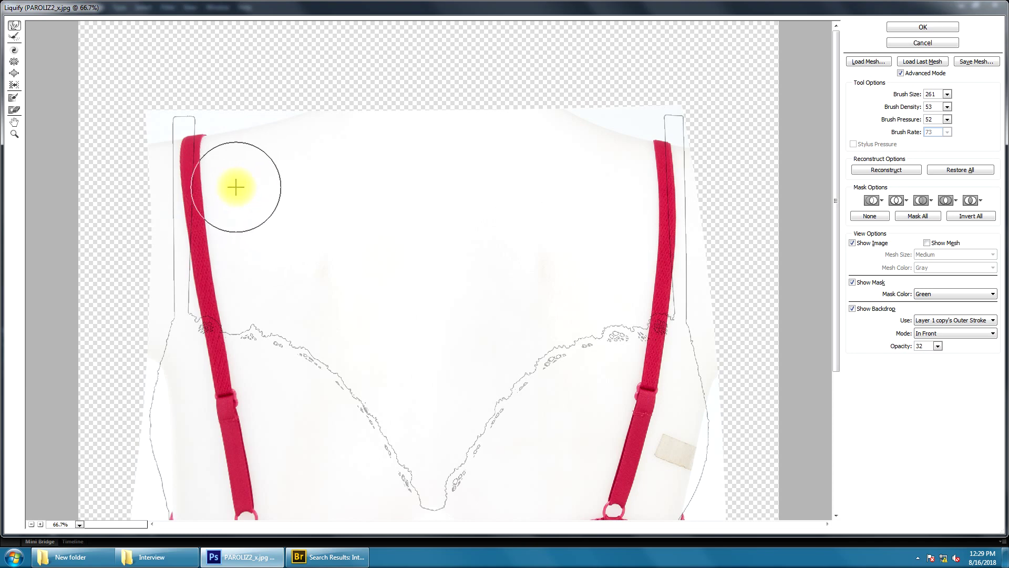
{"action": "key", "text": "bracketright"}
{"action": "key", "text": "bracketright"}
{"action": "key", "text": "bracketright"}
{"action": "key", "text": "bracketright"}
{"action": "key", "text": "bracketright"}
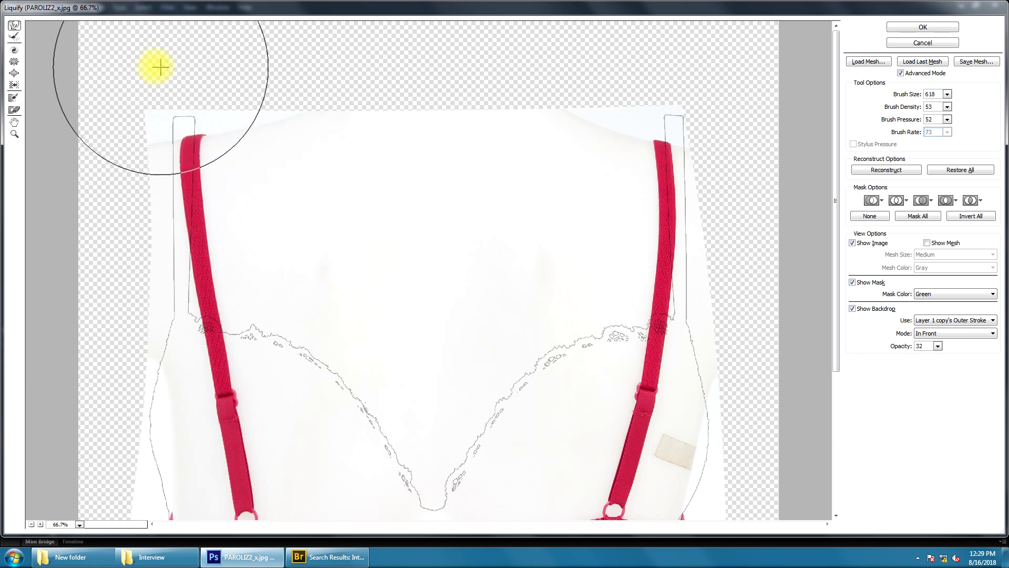
{"action": "left_click_drag", "start_coordinate": [149, 68], "coordinate": [179, 88]}
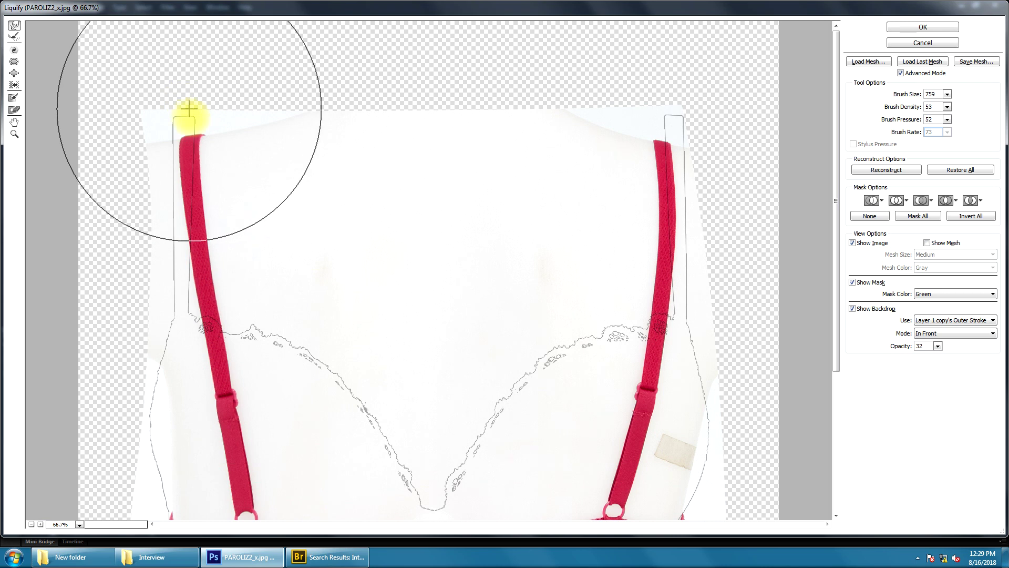
{"action": "left_click_drag", "start_coordinate": [186, 152], "coordinate": [191, 106]}
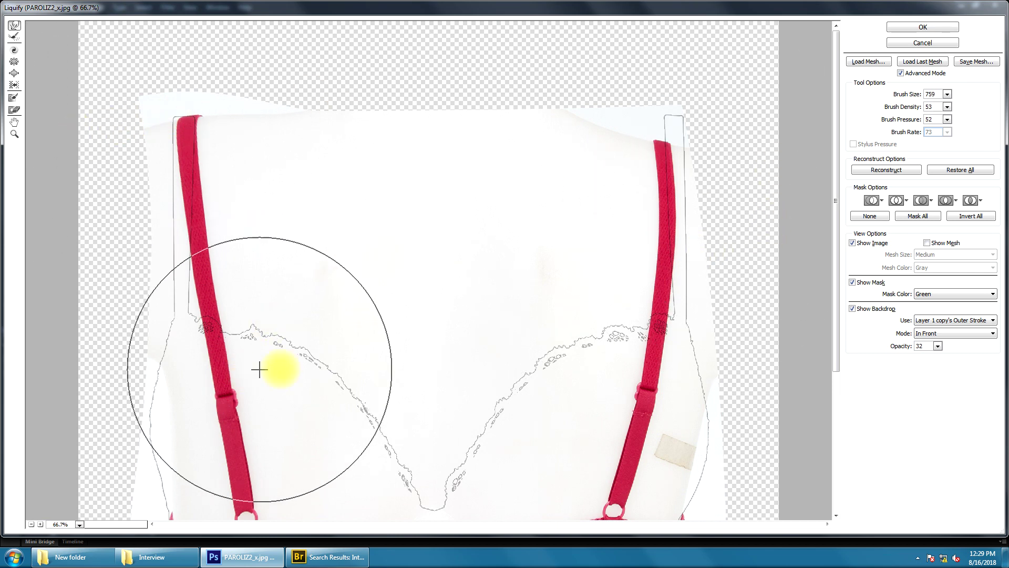
{"action": "left_click_drag", "start_coordinate": [838, 289], "coordinate": [847, 427]}
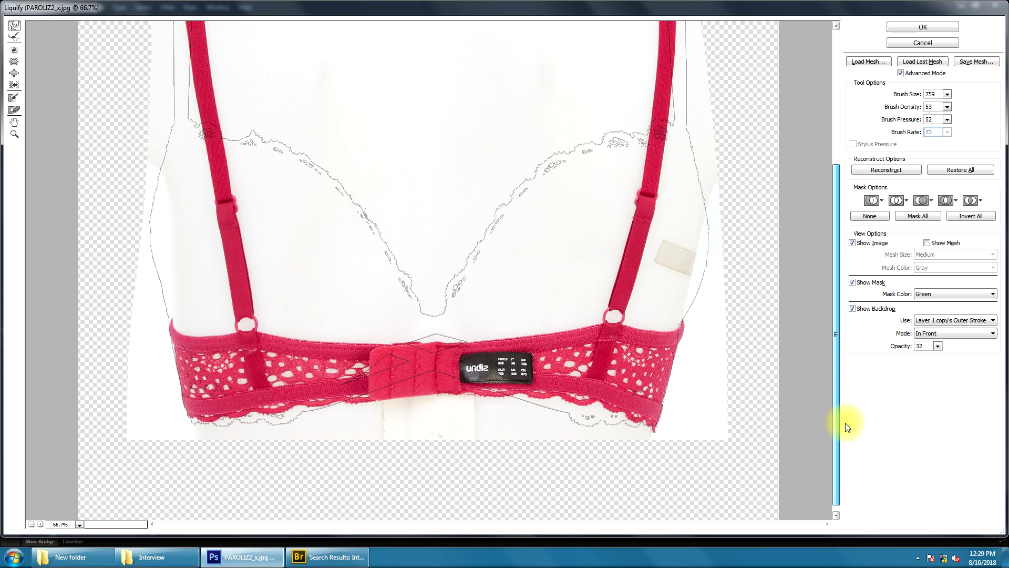
Warp the band's left side and pull its bottom-left corner leftward
{"action": "left_click_drag", "start_coordinate": [419, 348], "coordinate": [419, 357]}
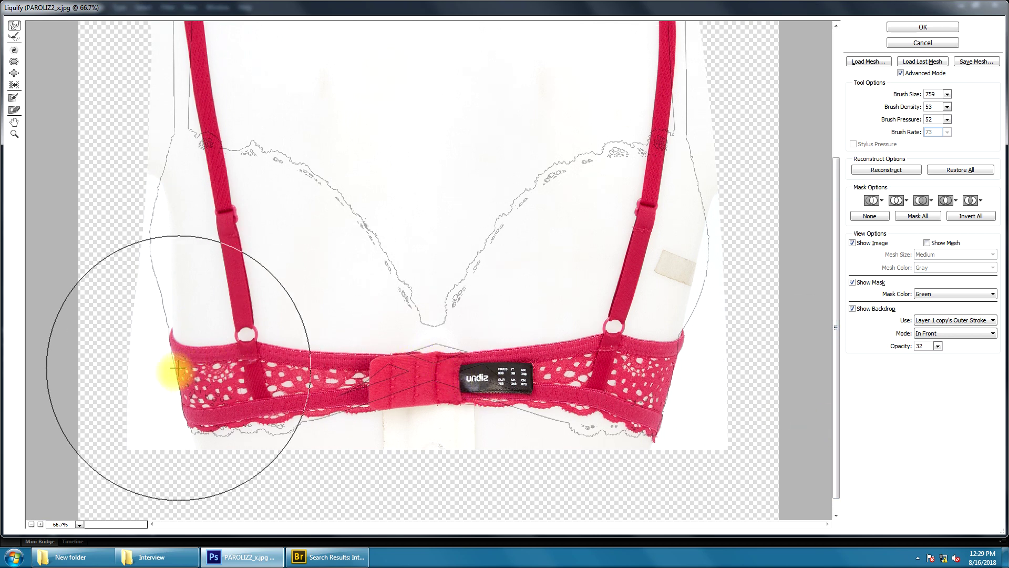
{"action": "key", "text": "bracketleft"}
{"action": "key", "text": "bracketleft"}
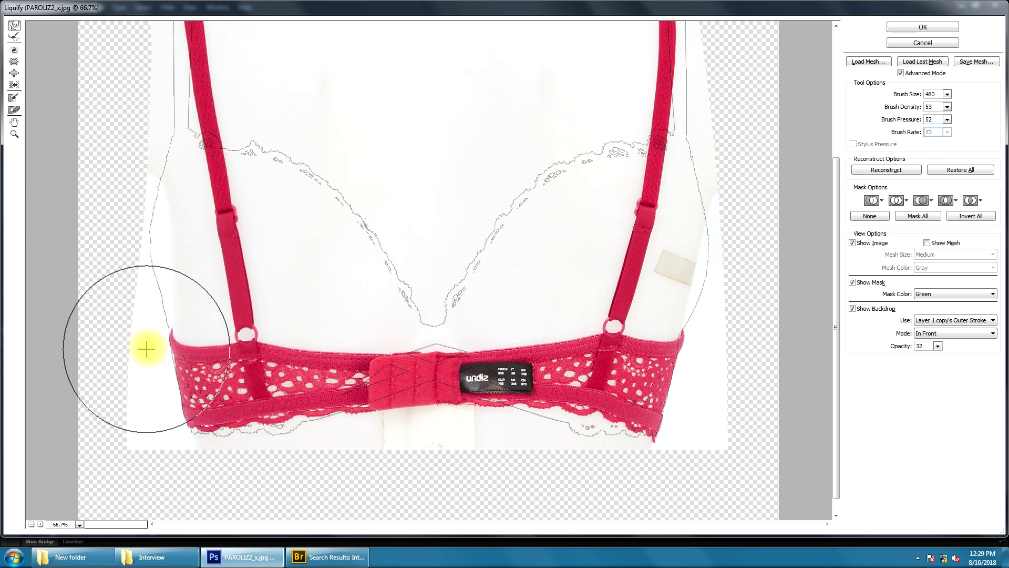
{"action": "key", "text": "bracketleft"}
{"action": "key", "text": "bracketleft"}
{"action": "key", "text": "bracketleft"}
{"action": "key", "text": "bracketleft"}
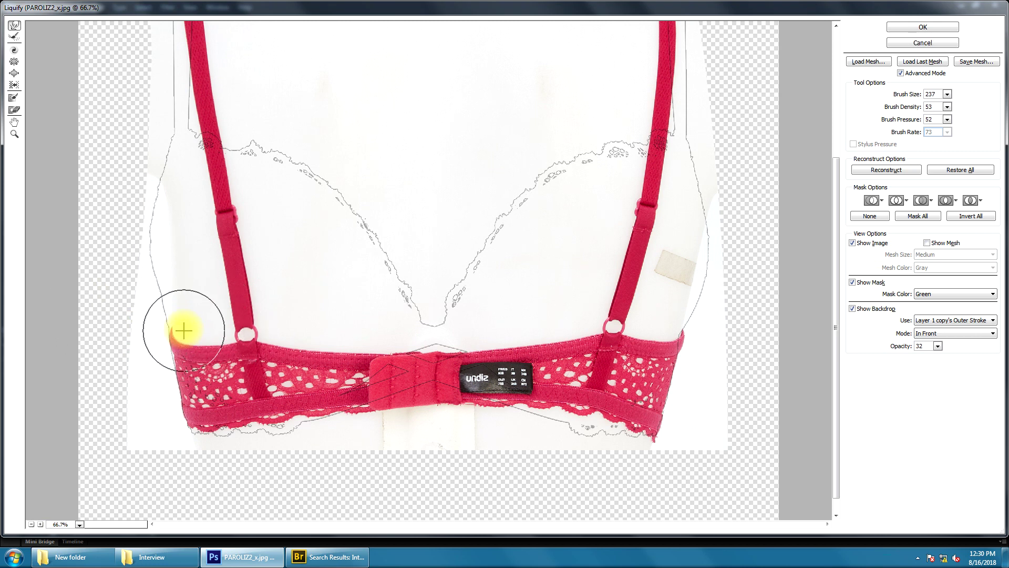
{"action": "key", "text": "bracketright"}
{"action": "left_click_drag", "start_coordinate": [142, 312], "coordinate": [136, 335]}
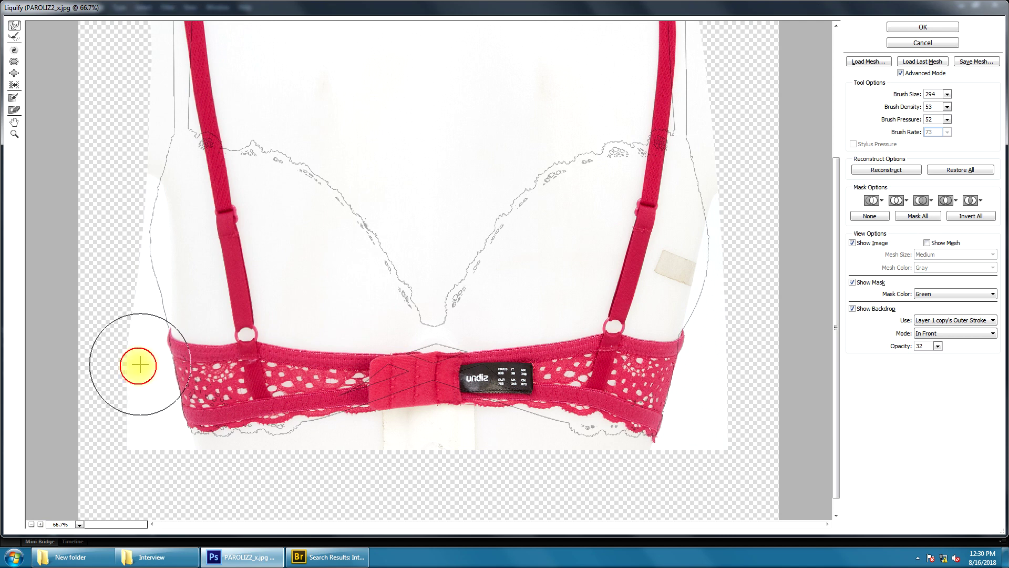
{"action": "key", "text": "bracketright"}
{"action": "key", "text": "bracketright"}
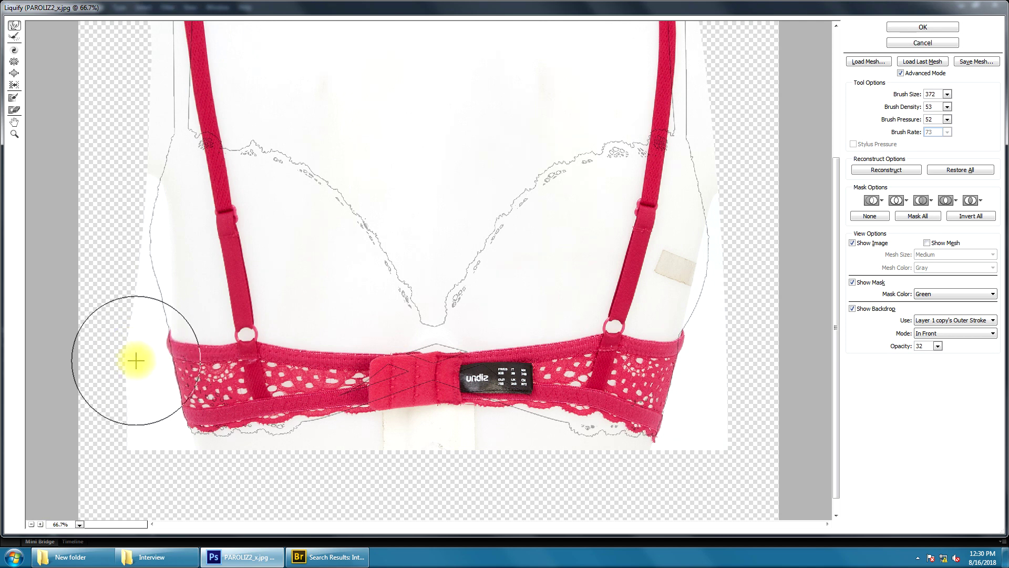
{"action": "key", "text": "bracketright"}
{"action": "left_click_drag", "start_coordinate": [119, 424], "coordinate": [104, 424]}
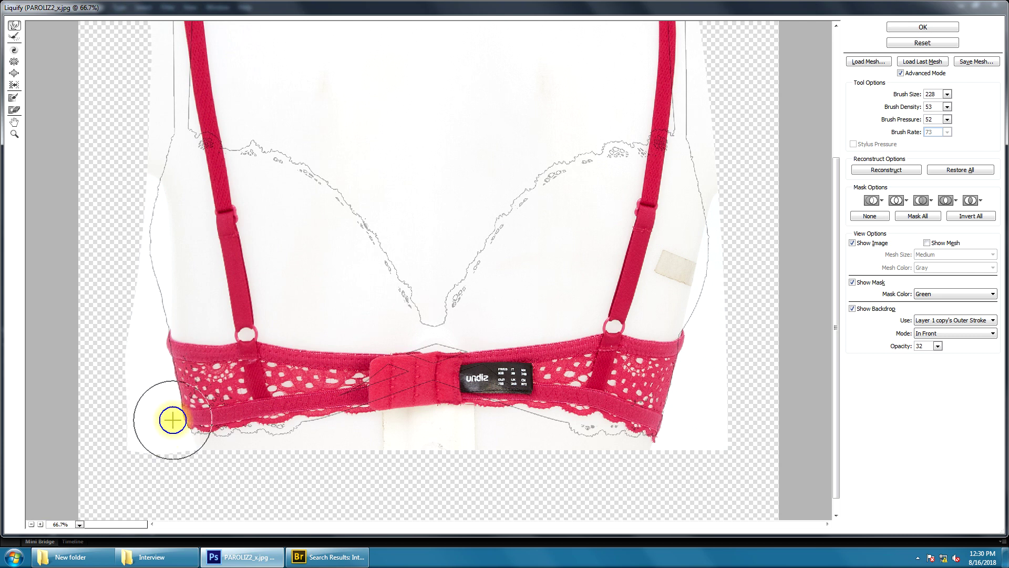
{"action": "left_click_drag", "start_coordinate": [172, 419], "coordinate": [225, 422]}
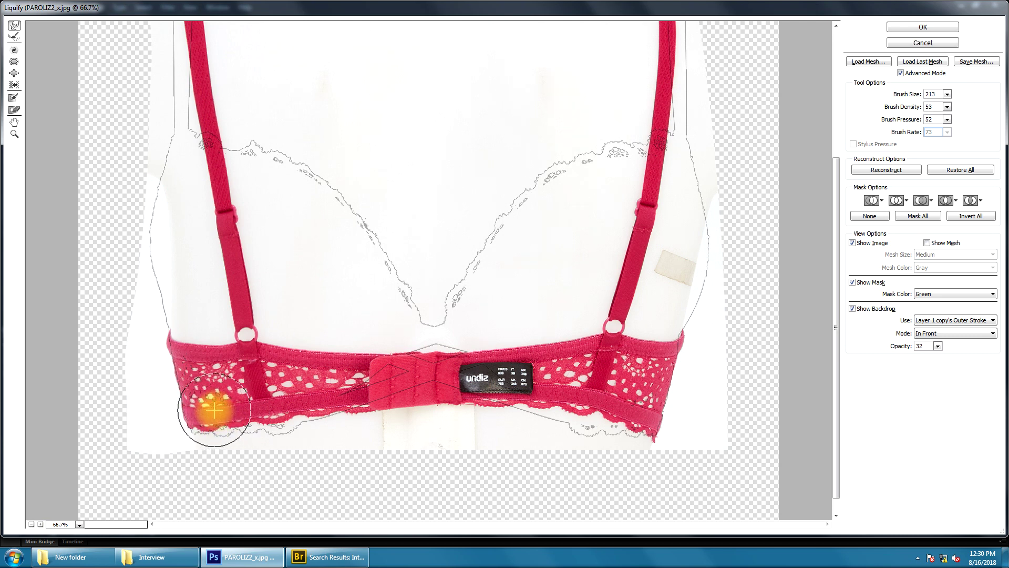
{"action": "left_click_drag", "start_coordinate": [214, 410], "coordinate": [203, 415]}
Push the band's right end and the torso's right edge into a smoother shape
{"action": "scroll", "coordinate": [591, 401], "scroll_direction": "down", "scroll_amount": 1}
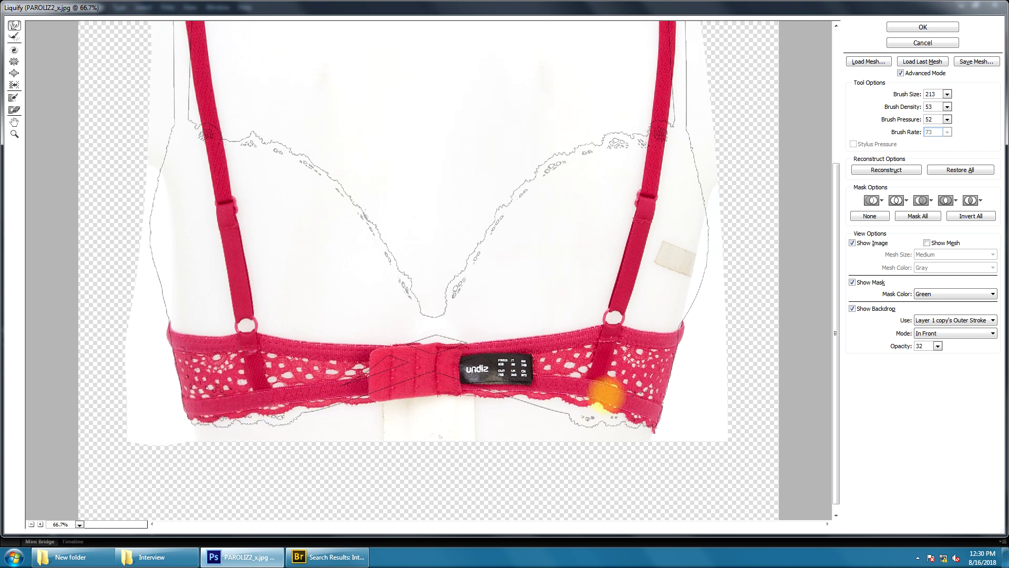
{"action": "left_click_drag", "start_coordinate": [590, 401], "coordinate": [593, 376]}
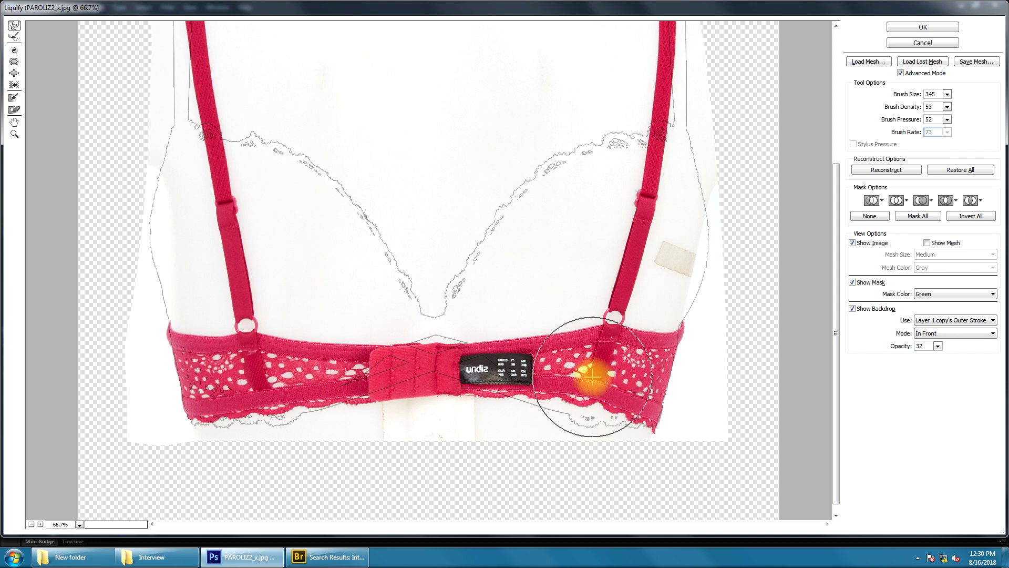
{"action": "key", "text": "bracketleft"}
{"action": "key", "text": "bracketleft"}
{"action": "mouse_move", "coordinate": [591, 376]}
{"action": "left_mouse_down"}
{"action": "mouse_move", "coordinate": [592, 388]}
{"action": "mouse_move", "coordinate": [705, 320]}
{"action": "left_mouse_up"}
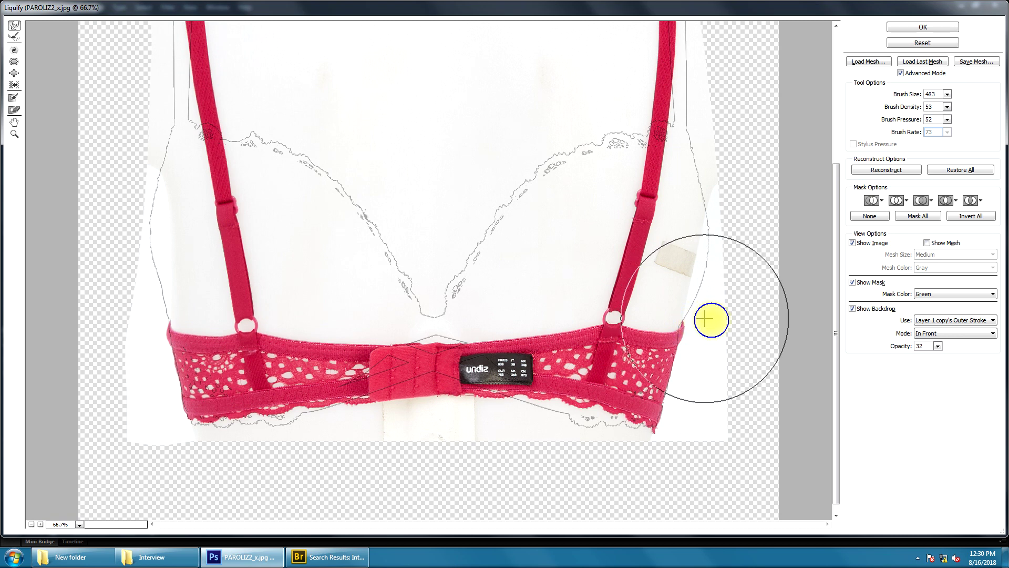
{"action": "left_click_drag", "start_coordinate": [705, 319], "coordinate": [715, 331]}
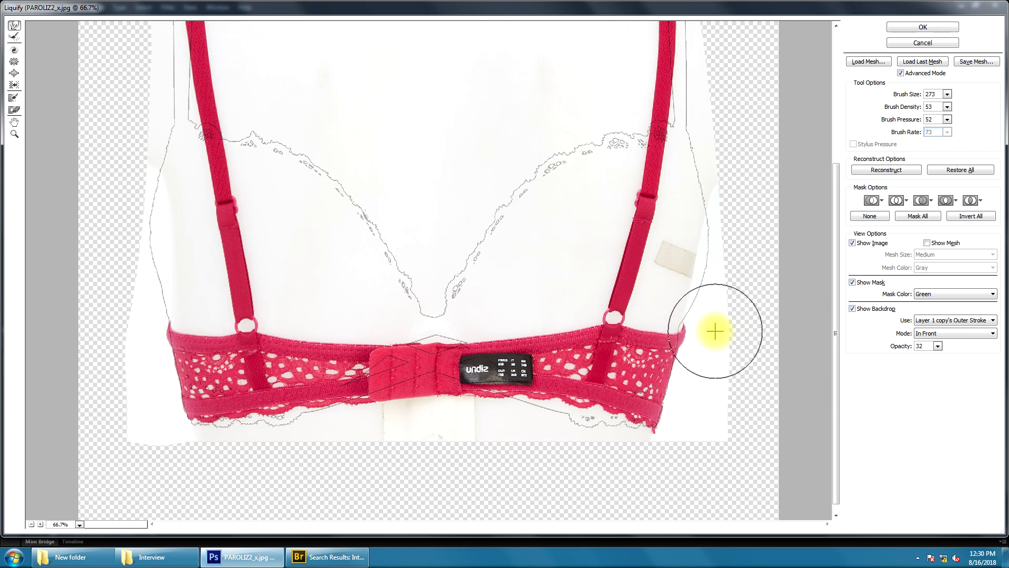
{"action": "mouse_move", "coordinate": [649, 343]}
{"action": "left_mouse_down"}
{"action": "mouse_move", "coordinate": [395, 345]}
{"action": "mouse_move", "coordinate": [401, 406]}
{"action": "mouse_move", "coordinate": [447, 400]}
{"action": "mouse_move", "coordinate": [361, 350]}
{"action": "mouse_move", "coordinate": [271, 338]}
{"action": "mouse_move", "coordinate": [426, 370]}
{"action": "mouse_move", "coordinate": [436, 423]}
{"action": "mouse_move", "coordinate": [456, 409]}
{"action": "mouse_move", "coordinate": [361, 405]}
{"action": "mouse_move", "coordinate": [322, 356]}
{"action": "mouse_move", "coordinate": [501, 321]}
{"action": "mouse_move", "coordinate": [511, 311]}
{"action": "left_mouse_up"}
Make small Forward Warp adjustments around the right side of the back-view image
{"action": "scroll", "coordinate": [648, 306], "scroll_direction": "up", "scroll_amount": 2}
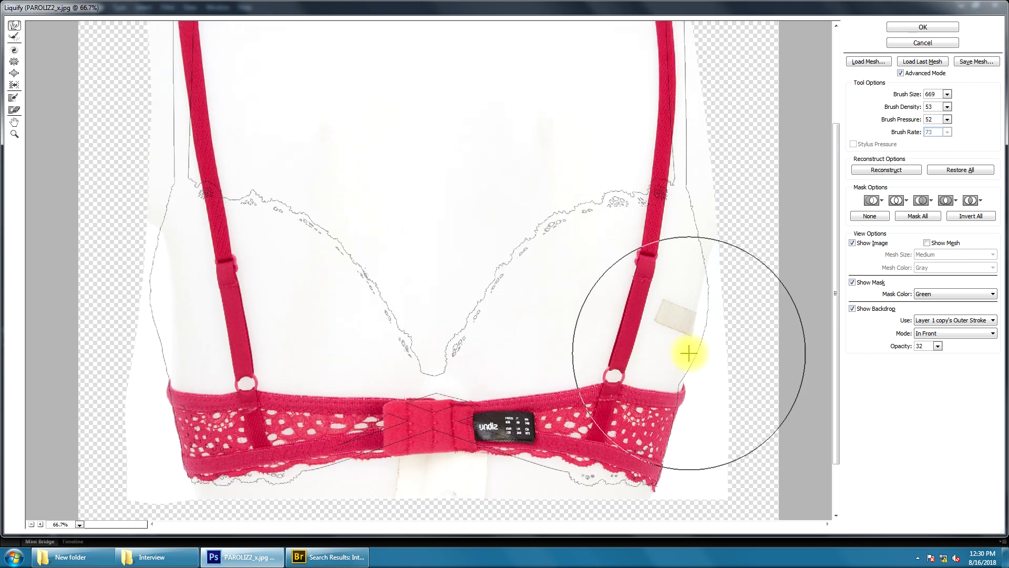
{"action": "scroll", "coordinate": [699, 277], "scroll_direction": "up", "scroll_amount": 4}
{"action": "left_click_drag", "start_coordinate": [654, 304], "coordinate": [642, 334]}
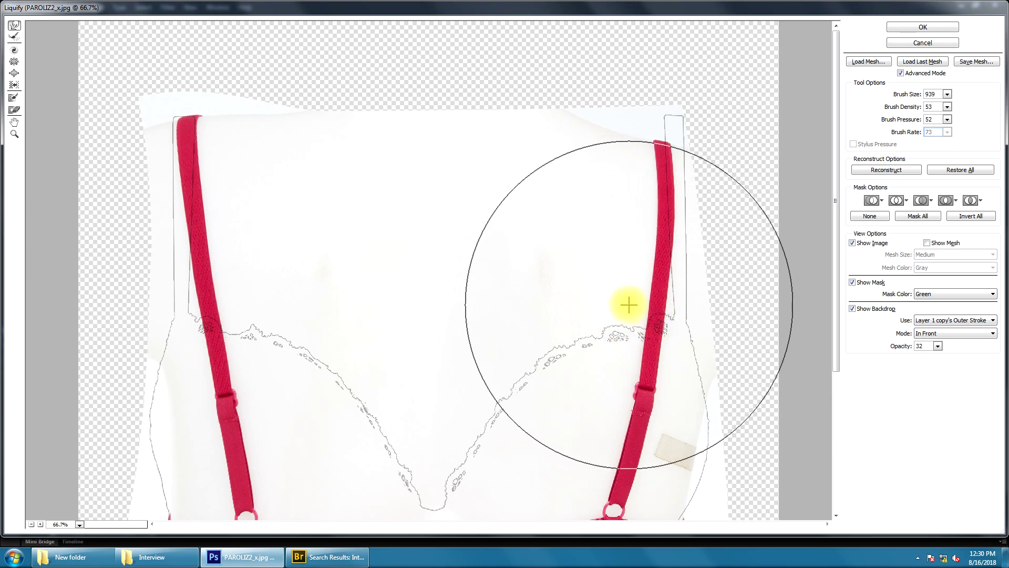
{"action": "left_click_drag", "start_coordinate": [645, 309], "coordinate": [604, 295]}
{"action": "scroll", "coordinate": [615, 386], "scroll_direction": "down", "scroll_amount": 4}
{"action": "scroll", "coordinate": [604, 299], "scroll_direction": "up", "scroll_amount": 4}
{"action": "left_click_drag", "start_coordinate": [598, 343], "coordinate": [621, 315]}
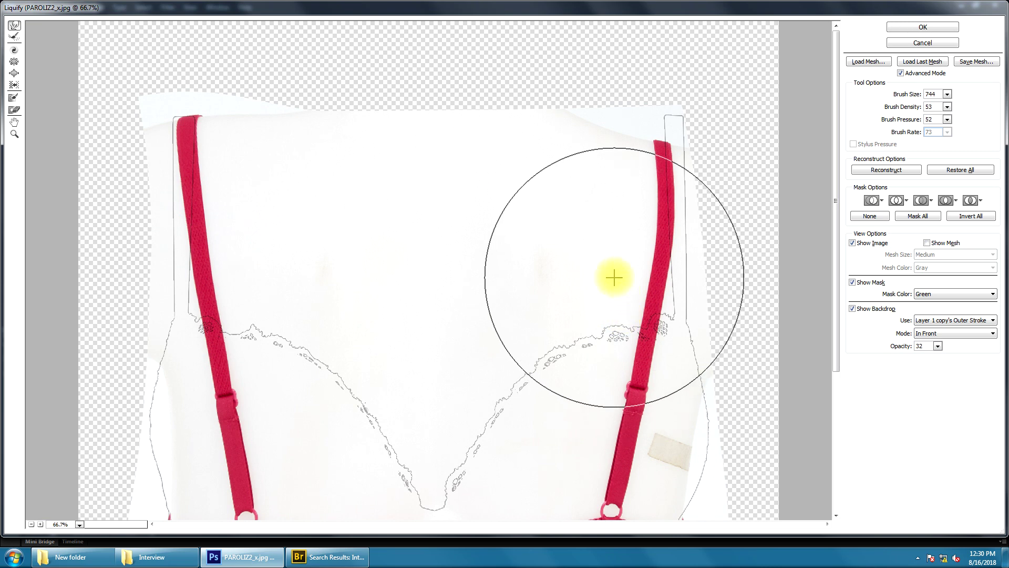
Pull the top of the right shoulder strap upward toward the shoulder edge
{"action": "key", "text": "bracketleft"}
{"action": "key", "text": "bracketleft"}
{"action": "key", "text": "bracketleft"}
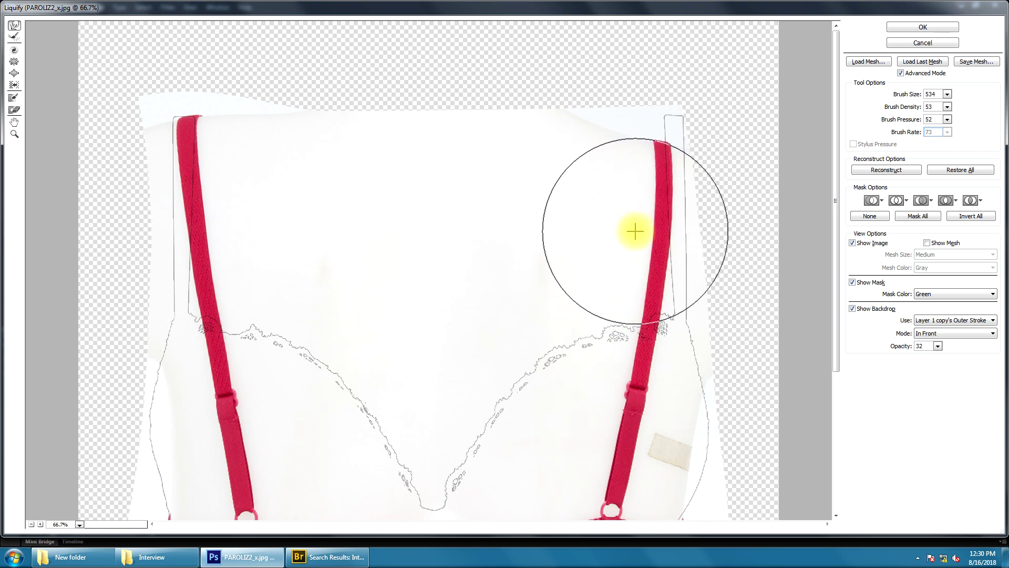
{"action": "key", "text": "bracketright"}
{"action": "key", "text": "bracketright"}
{"action": "key", "text": "bracketright"}
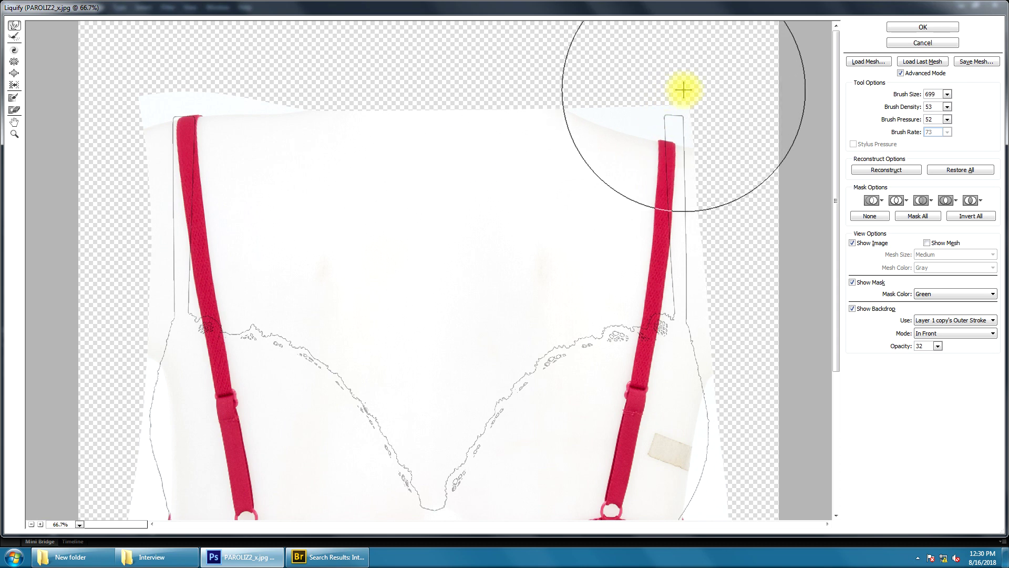
{"action": "key", "text": "bracketright"}
{"action": "key", "text": "bracketright"}
{"action": "key", "text": "bracketright"}
{"action": "key", "text": "bracketright"}
{"action": "key", "text": "bracketright"}
{"action": "key", "text": "bracketright"}
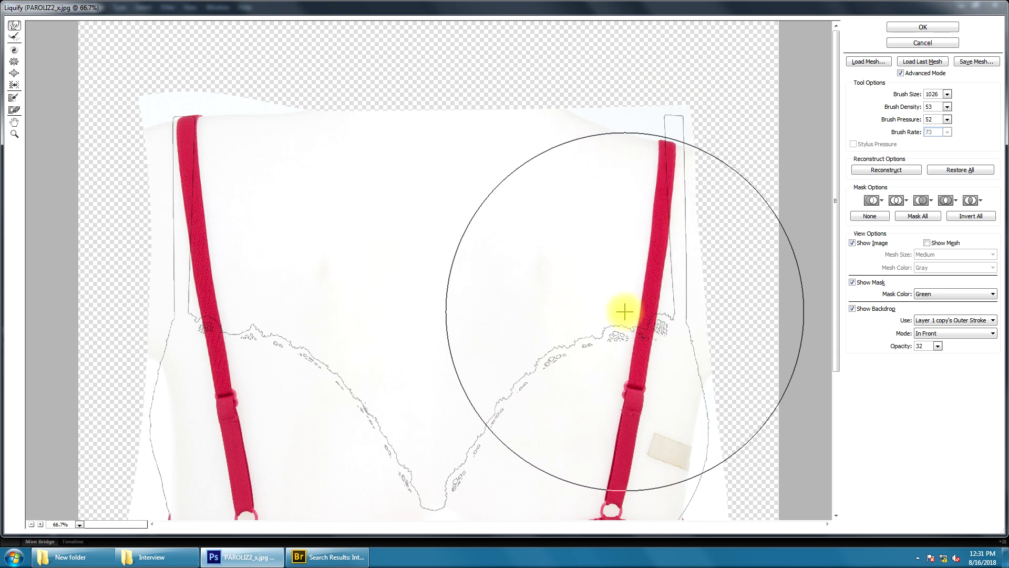
{"action": "key", "text": "space"}
{"action": "key", "text": "bracketleft"}
{"action": "key", "text": "bracketleft"}
{"action": "key", "text": "bracketleft"}
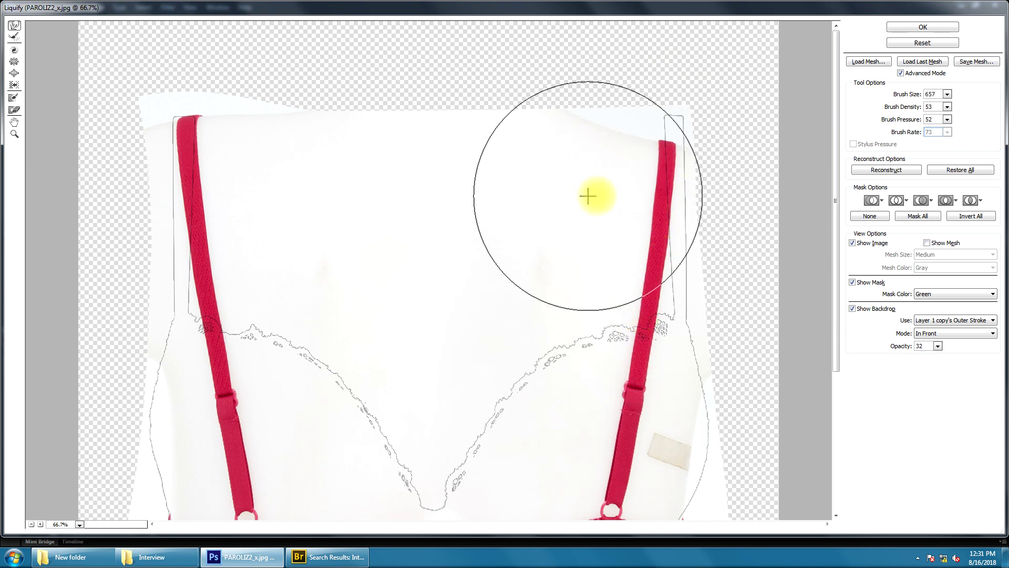
{"action": "key", "text": "bracketleft"}
{"action": "key", "text": "bracketleft"}
{"action": "key", "text": "bracketleft"}
{"action": "key", "text": "bracketleft"}
{"action": "key", "text": "bracketleft"}
{"action": "key", "text": "bracketleft"}
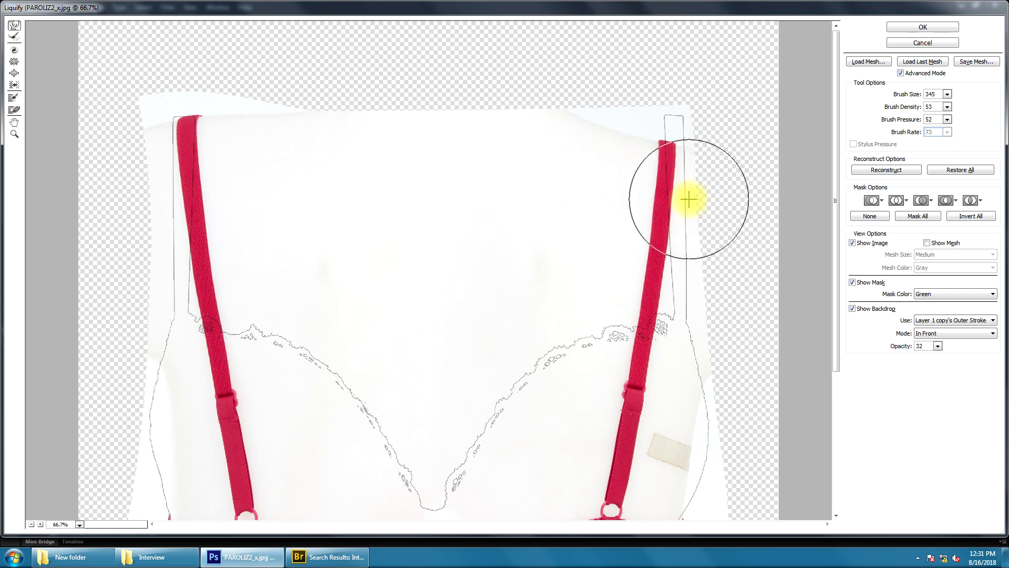
{"action": "key", "text": "bracketright"}
{"action": "key", "text": "bracketright"}
{"action": "key", "text": "bracketright"}
{"action": "key", "text": "bracketright"}
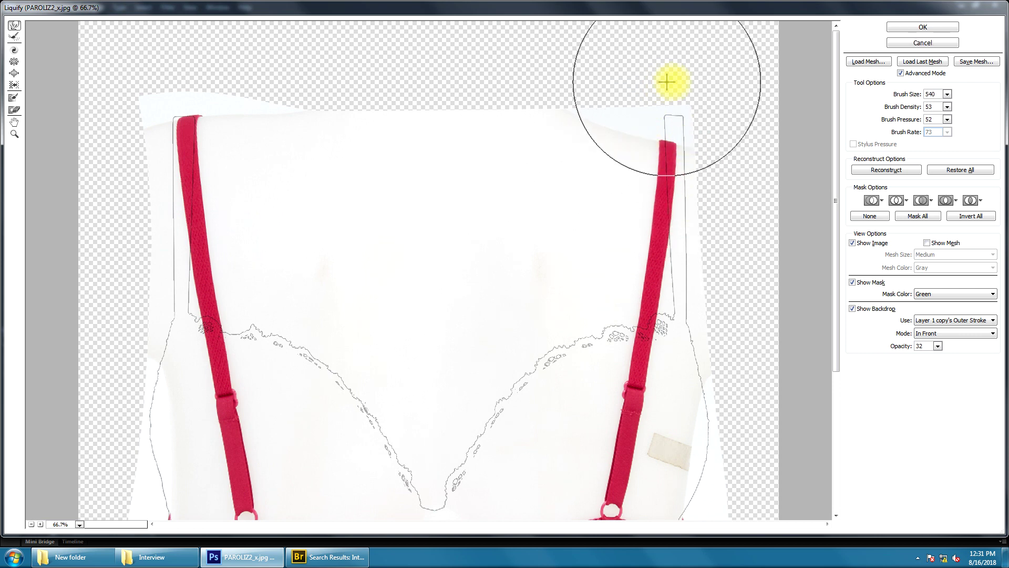
{"action": "key", "text": "bracketright"}
{"action": "key", "text": "bracketright"}
{"action": "key", "text": "bracketright"}
{"action": "key", "text": "bracketright"}
{"action": "mouse_move", "coordinate": [681, 192]}
{"action": "left_mouse_down"}
{"action": "mouse_move", "coordinate": [658, 180]}
{"action": "mouse_move", "coordinate": [667, 113]}
{"action": "mouse_move", "coordinate": [680, 148]}
{"action": "left_mouse_up"}
Shrink the brush and drag the bra band back into view in the preview
{"action": "key", "text": "bracketleft"}
{"action": "key", "text": "bracketleft"}
{"action": "key", "text": "bracketleft"}
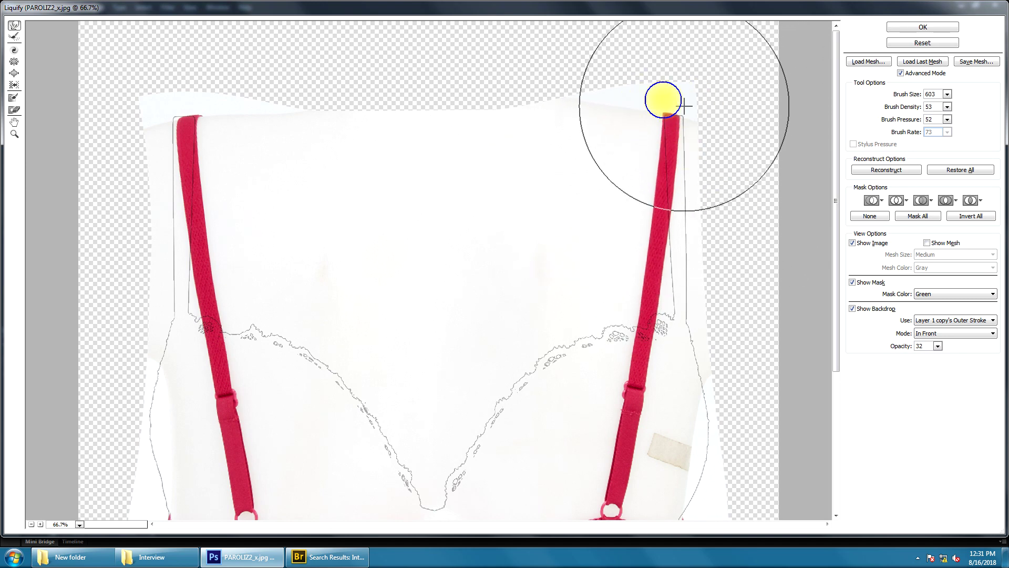
{"action": "key", "text": "bracketleft"}
{"action": "key", "text": "bracketleft"}
{"action": "key", "text": "bracketleft"}
{"action": "key", "text": "bracketleft"}
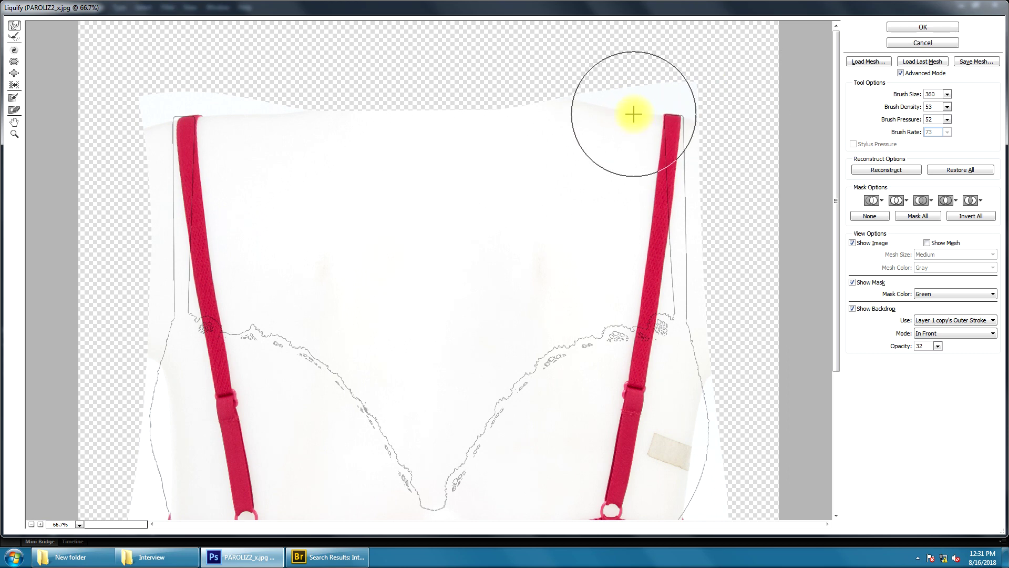
{"action": "key", "text": "bracketright"}
{"action": "key", "text": "bracketright"}
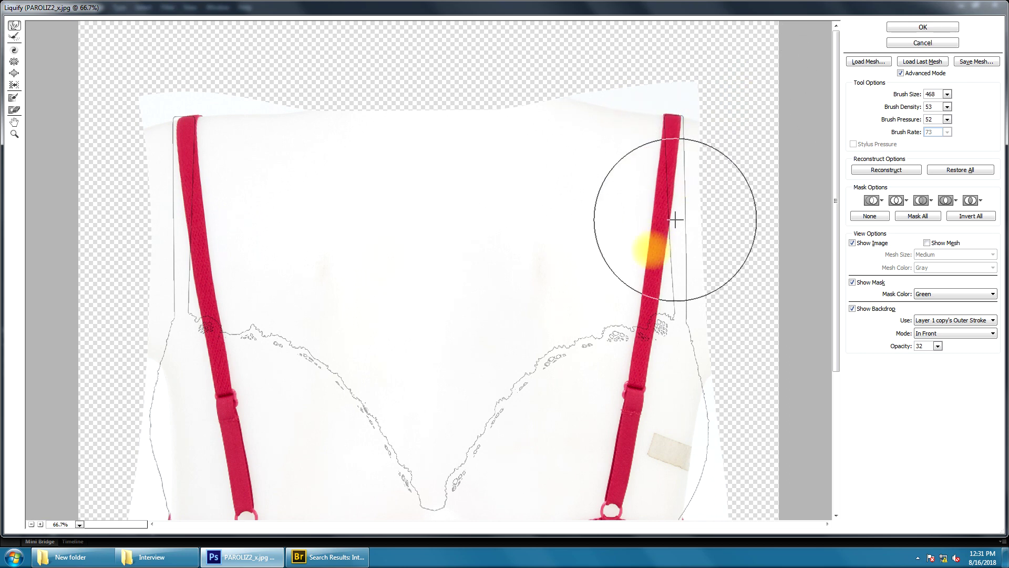
{"action": "mouse_move", "coordinate": [676, 220]}
{"action": "left_mouse_down"}
{"action": "mouse_move", "coordinate": [626, 142]}
{"action": "mouse_move", "coordinate": [643, 279]}
{"action": "mouse_move", "coordinate": [541, 321]}
{"action": "mouse_move", "coordinate": [540, 331]}
{"action": "left_mouse_up"}
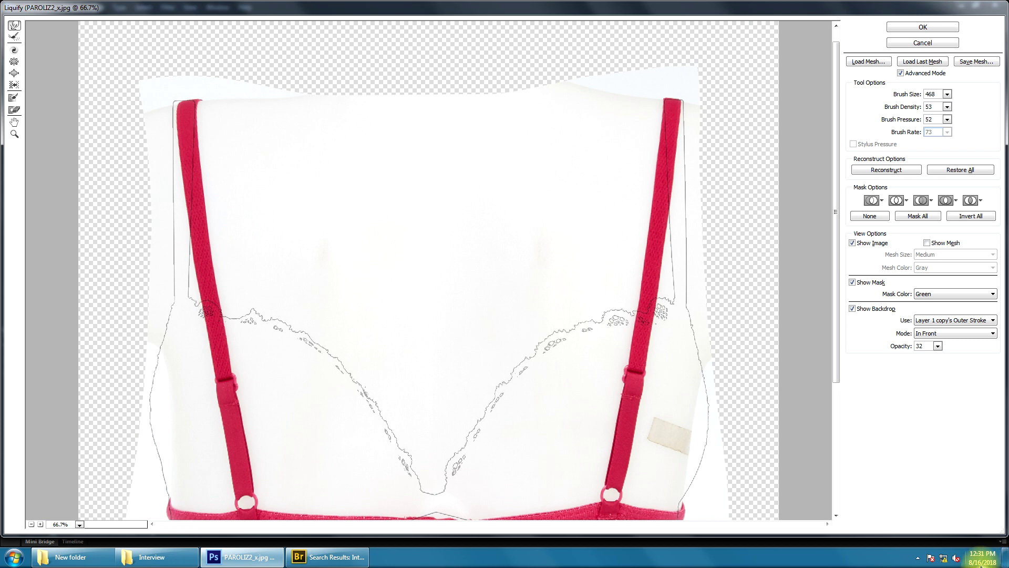
{"action": "left_click", "coordinate": [982, 557]}
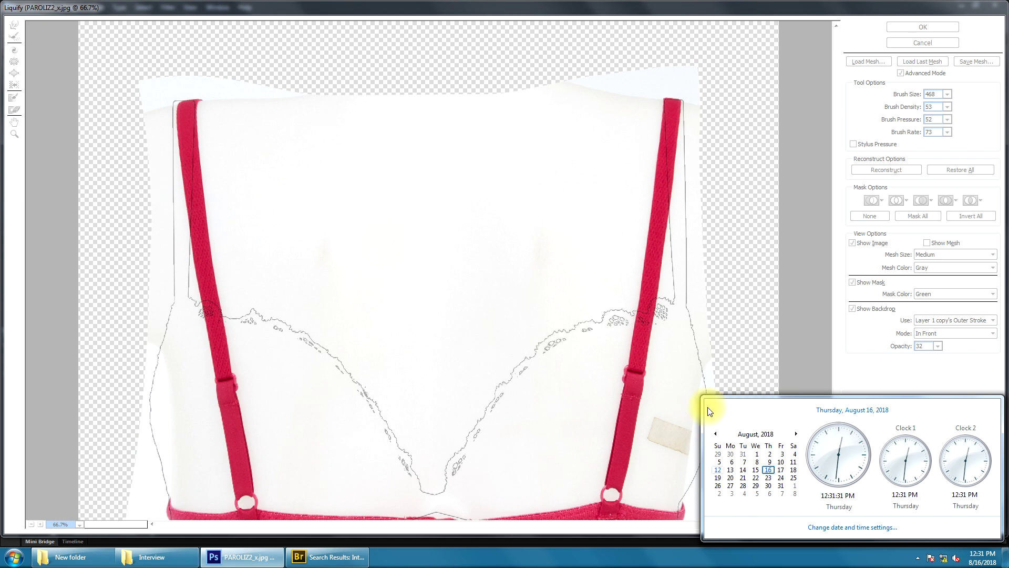
Resize the Forward Warp brush and push the left shoulder edge inward
{"action": "left_click", "coordinate": [604, 64]}
{"action": "key", "text": "bracketright"}
{"action": "key", "text": "bracketright"}
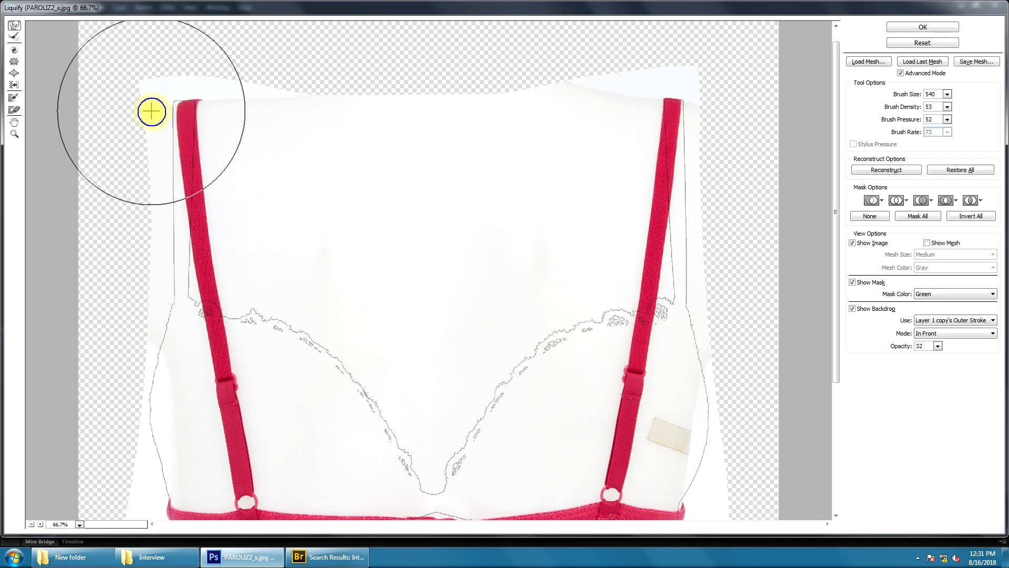
{"action": "key", "text": "bracketright"}
{"action": "key", "text": "bracketright"}
{"action": "key", "text": "bracketleft"}
{"action": "key", "text": "bracketleft"}
{"action": "key", "text": "bracketleft"}
{"action": "key", "text": "bracketleft"}
{"action": "key", "text": "bracketleft"}
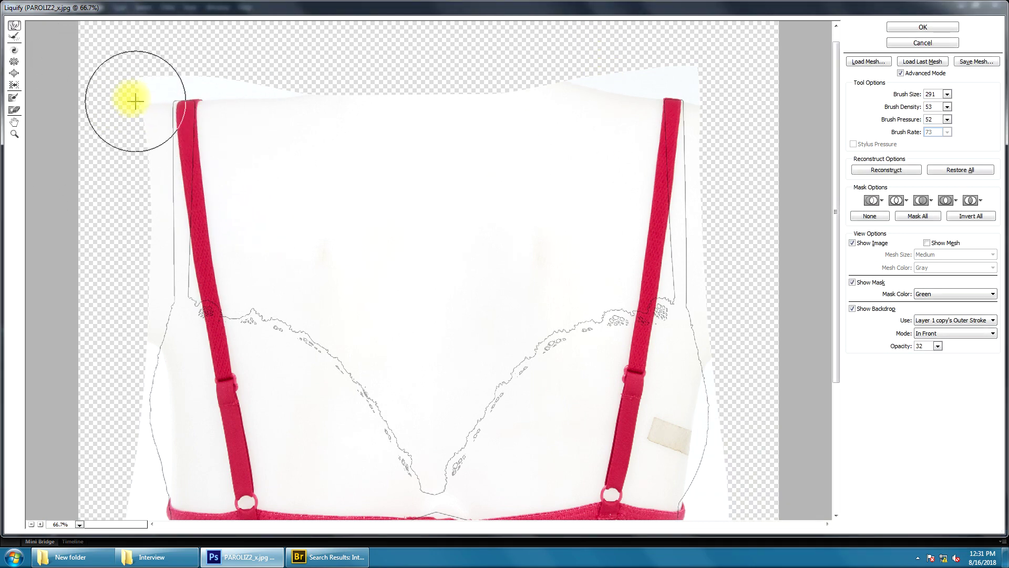
{"action": "left_click_drag", "start_coordinate": [151, 93], "coordinate": [141, 132]}
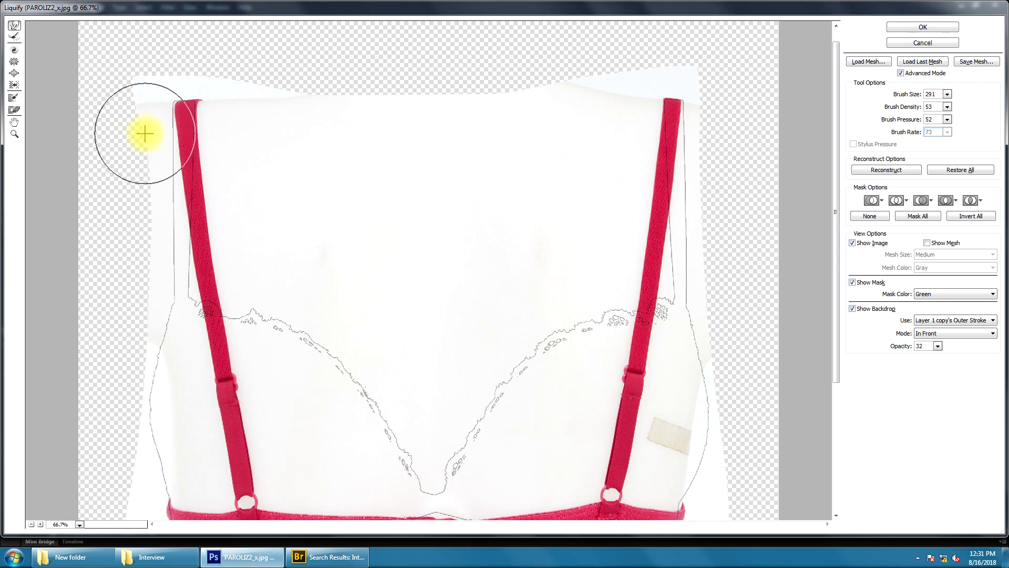
Zoom out to check the whole bra and apply the Liquify warp to Layer 2
{"action": "scroll", "coordinate": [264, 255], "scroll_direction": "down", "scroll_amount": 3}
{"action": "scroll", "coordinate": [282, 340], "scroll_direction": "up", "scroll_amount": 2}
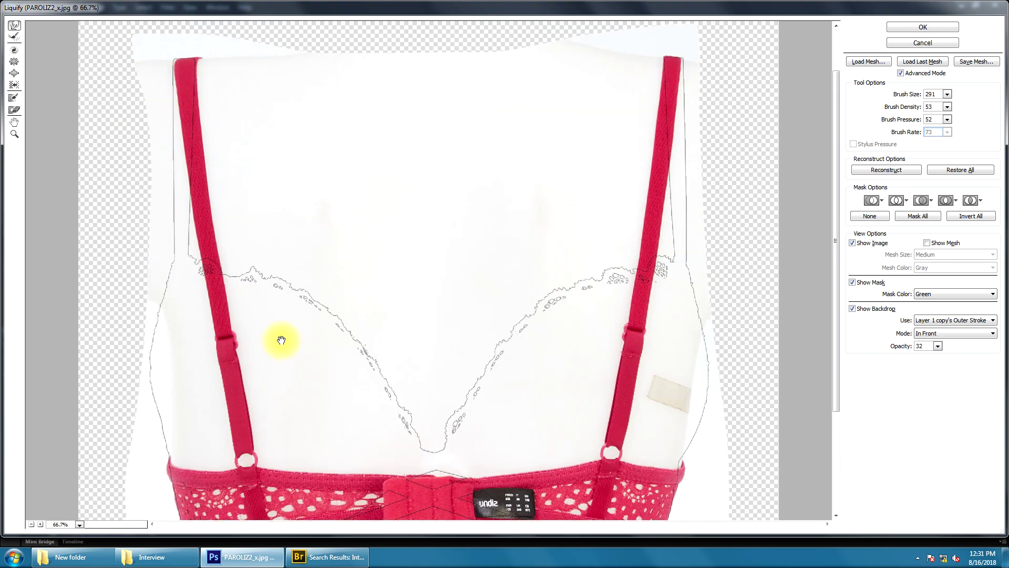
{"action": "key", "text": "bracketright"}
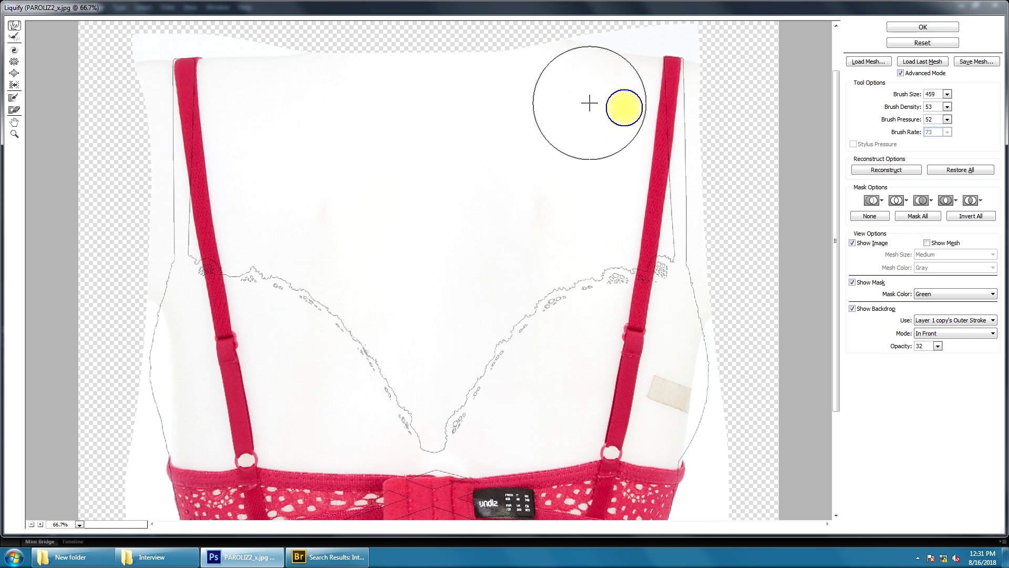
{"action": "key", "text": "bracketright"}
{"action": "key", "text": "bracketright"}
{"action": "key", "text": "bracketright"}
{"action": "key", "text": "bracketright"}
{"action": "key", "text": "bracketright"}
{"action": "key", "text": "bracketright"}
{"action": "scroll", "coordinate": [514, 223], "scroll_direction": "down", "scroll_amount": 2}
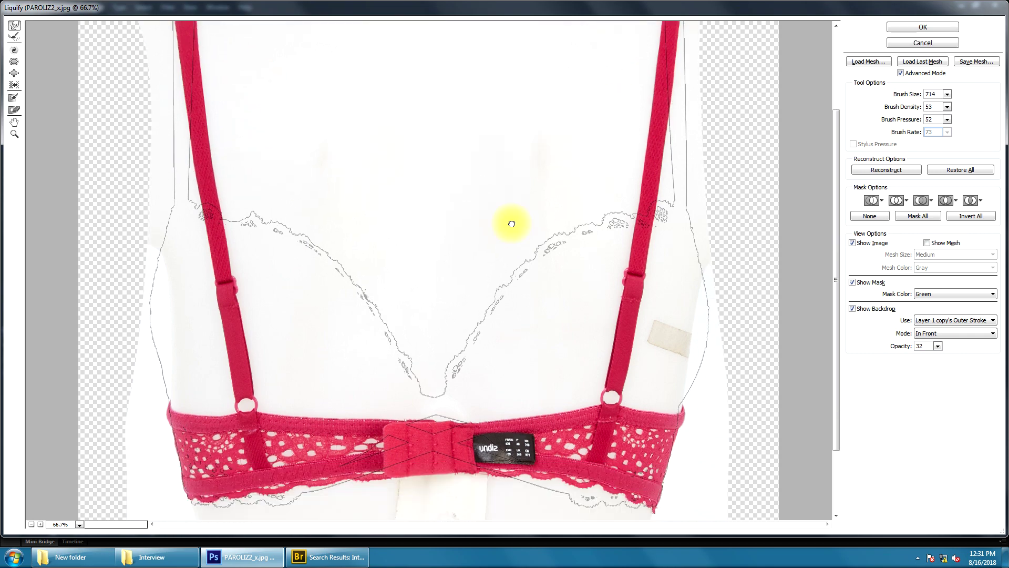
{"action": "scroll", "coordinate": [403, 209], "scroll_direction": "down", "scroll_amount": 1}
{"action": "key", "text": "bracketright"}
{"action": "key", "text": "bracketright"}
{"action": "key", "text": "bracketright"}
{"action": "key", "text": "bracketright"}
{"action": "key", "text": "bracketright"}
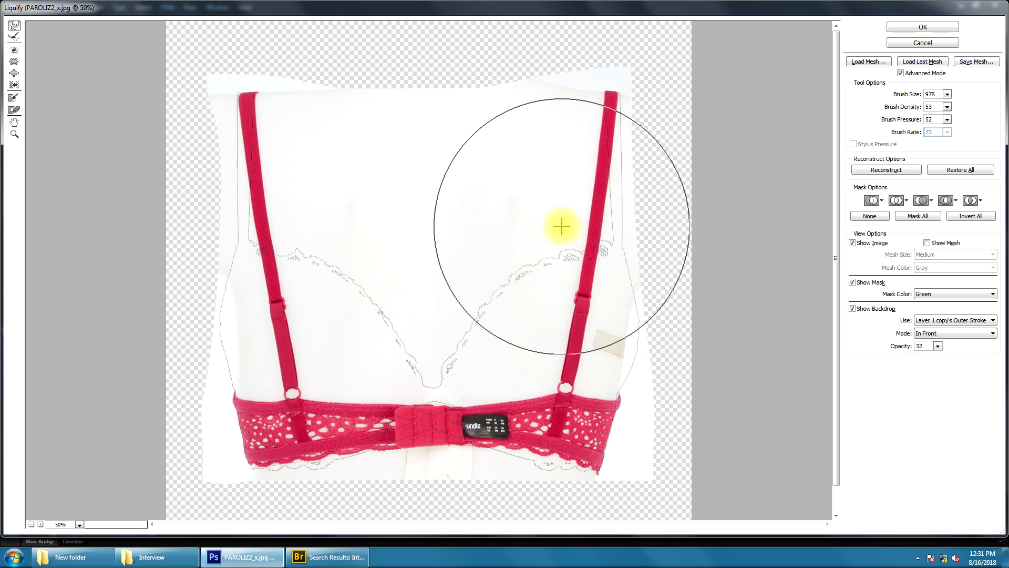
{"action": "key", "text": "bracketleft"}
{"action": "key", "text": "bracketleft"}
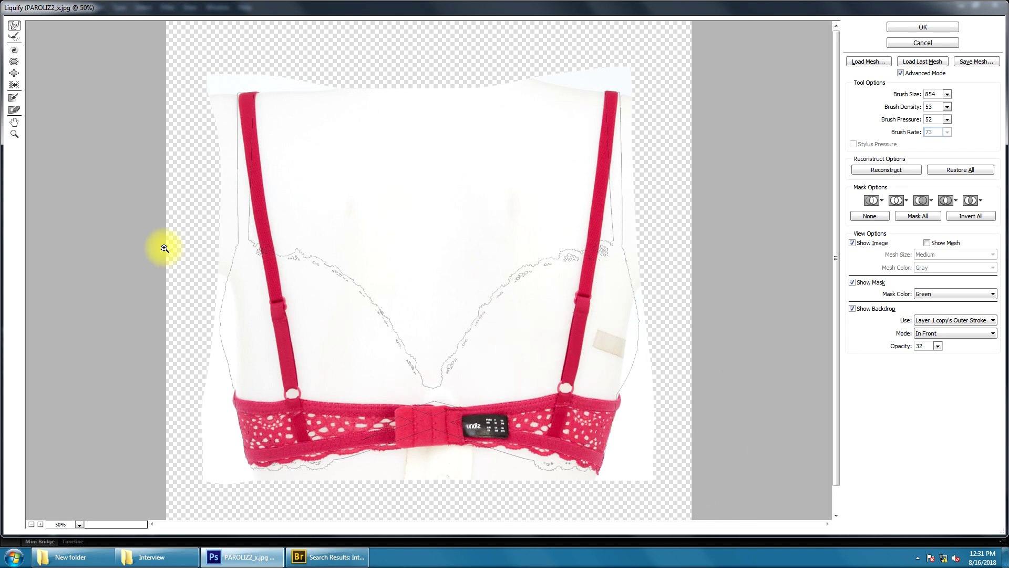
{"action": "scroll", "coordinate": [793, 444], "scroll_direction": "up", "scroll_amount": 2}
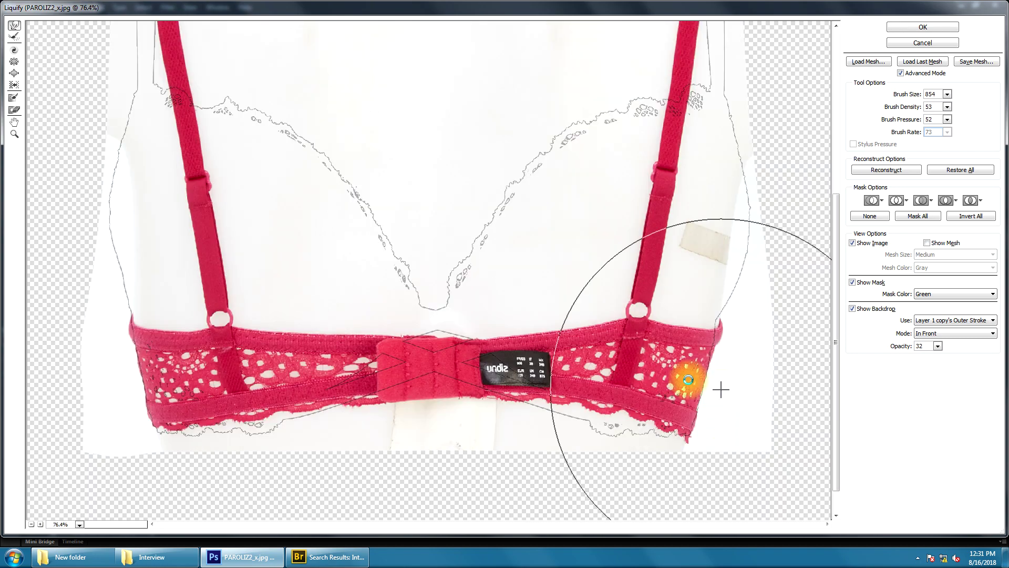
{"action": "key", "text": "Return"}
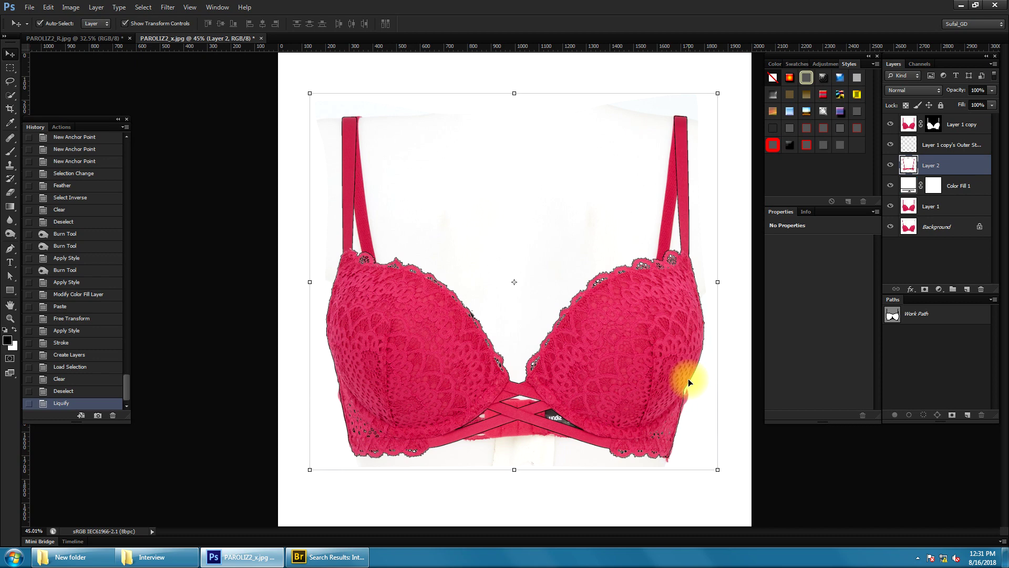
Hide Layer 1 copy and its outer stroke, then zoom in on the canvas
{"action": "left_click", "coordinate": [891, 145]}
{"action": "left_click", "coordinate": [891, 124]}
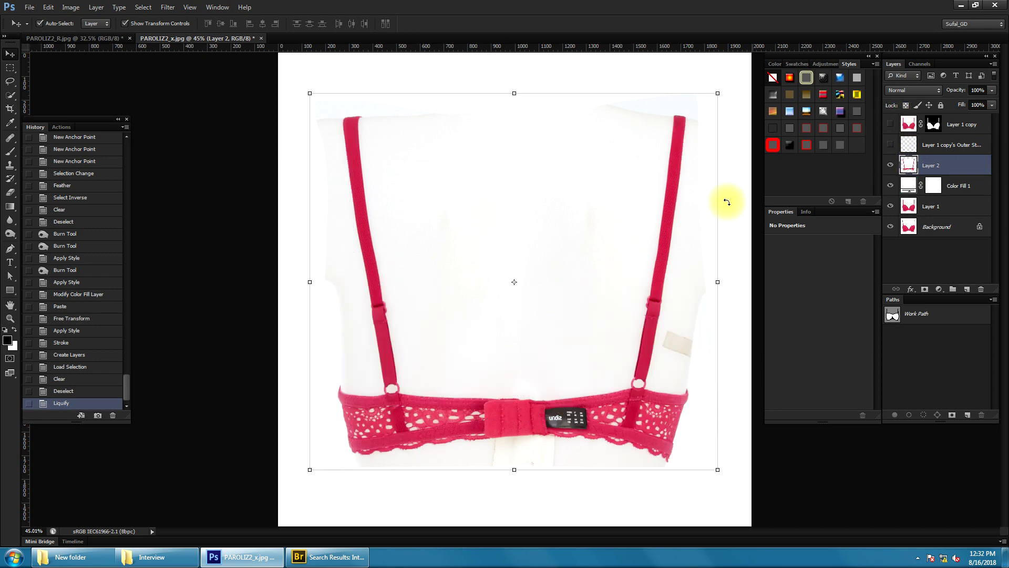
{"action": "key", "text": "a"}
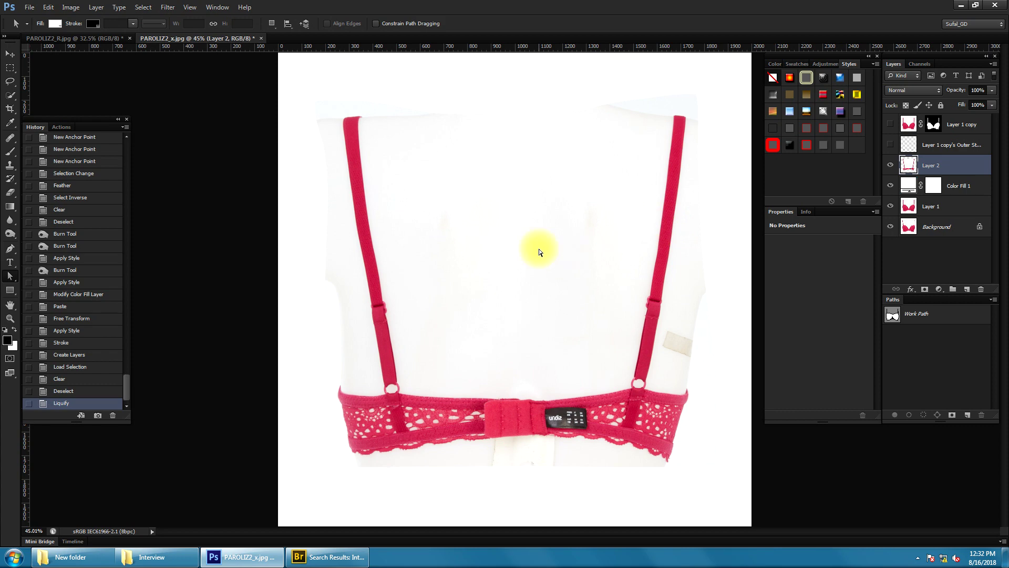
{"action": "left_click", "coordinate": [502, 234], "text": "ctrl"}
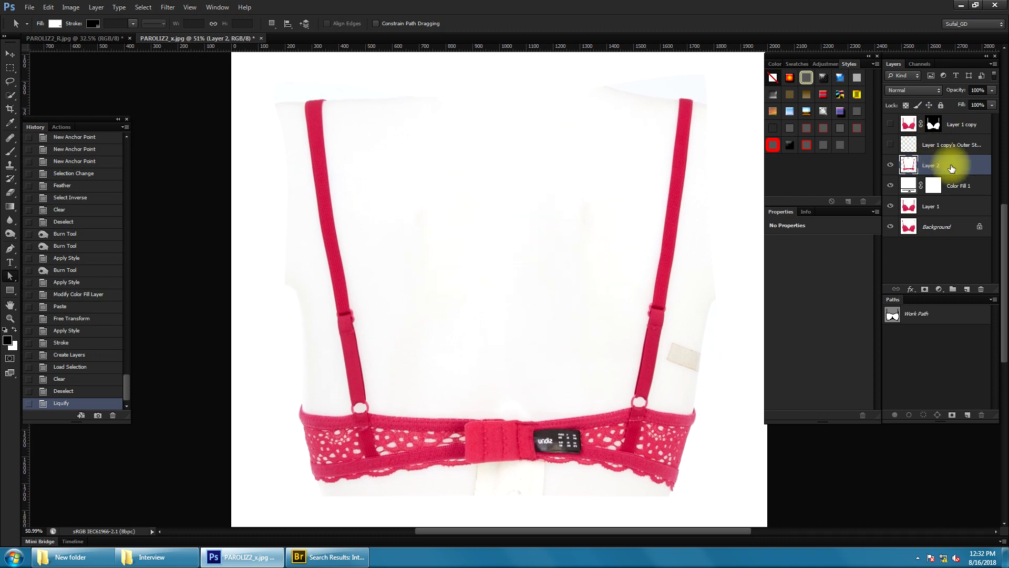
Load the bra channel as a selection, invert it, and add a mask to Layer 2, then view the mask alone
{"action": "left_click", "coordinate": [920, 64]}
{"action": "left_click", "coordinate": [903, 78], "text": "ctrl"}
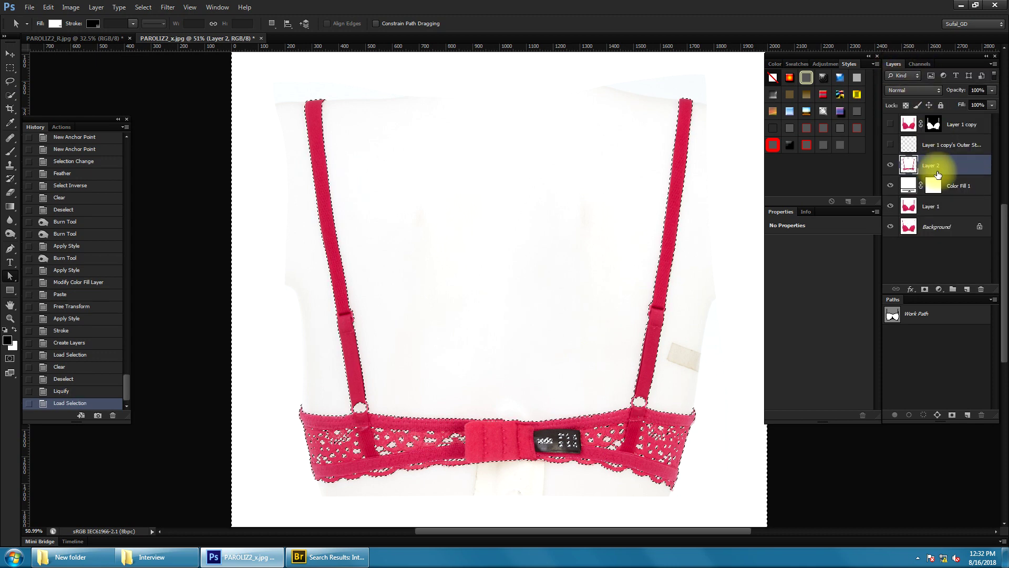
{"action": "left_click", "coordinate": [143, 7]}
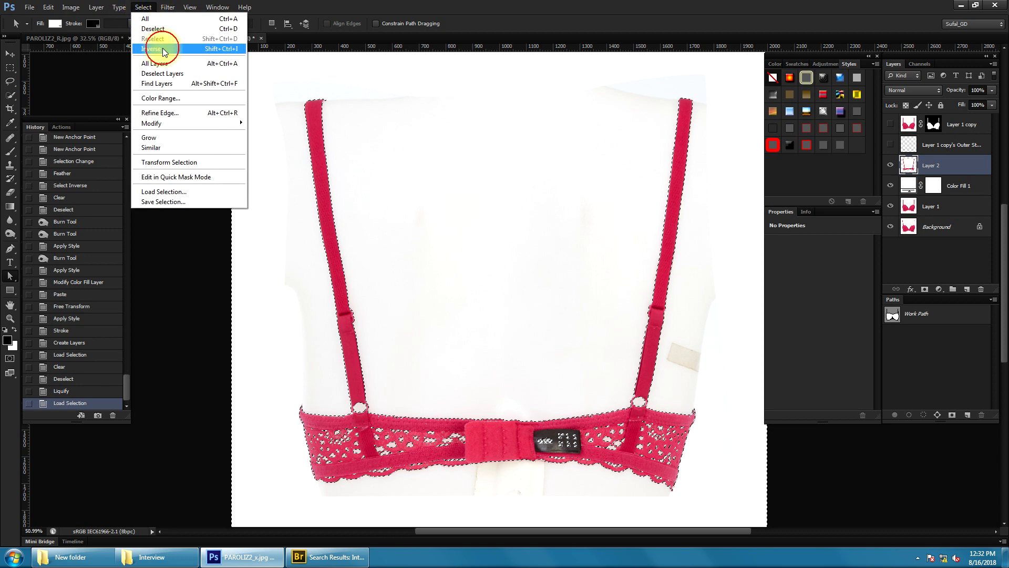
{"action": "left_click", "coordinate": [164, 50]}
{"action": "left_click", "coordinate": [924, 289]}
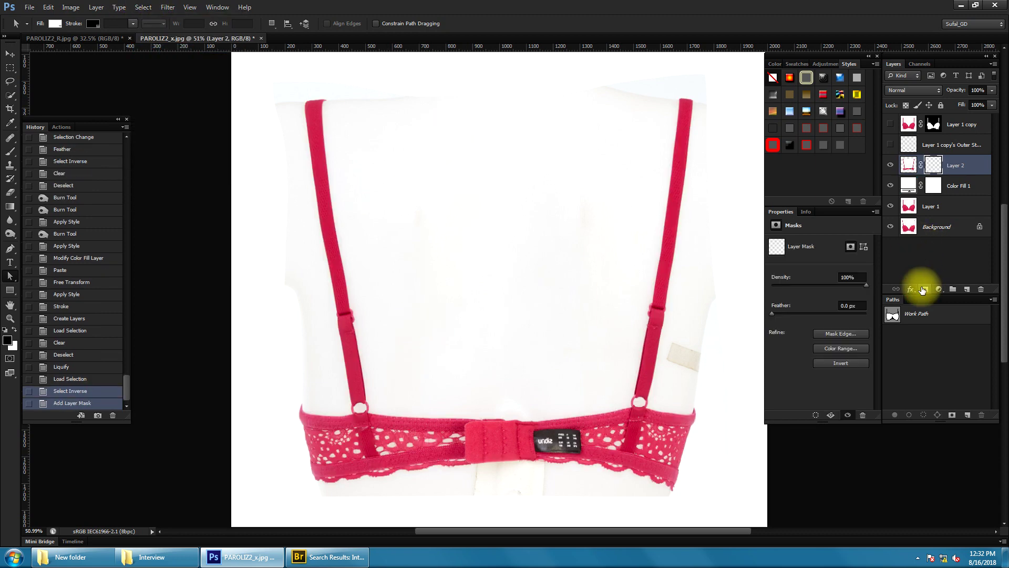
{"action": "left_click", "coordinate": [934, 167], "text": "alt"}
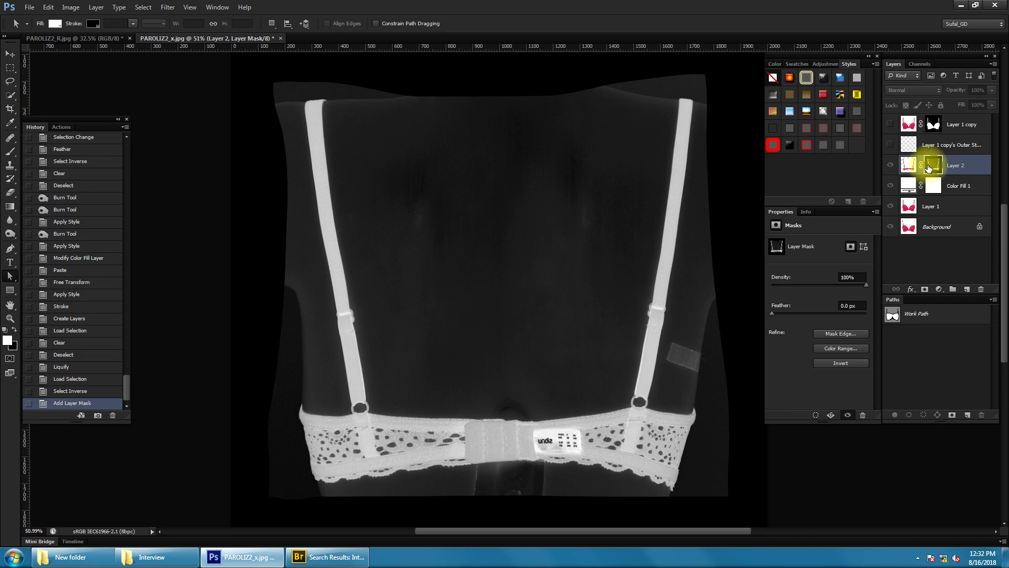
Scroll the view to frame Layer 2's greyscale mask, with the bra white against the grey mannequin
{"action": "scroll", "coordinate": [669, 286], "scroll_direction": "down", "scroll_amount": 1}
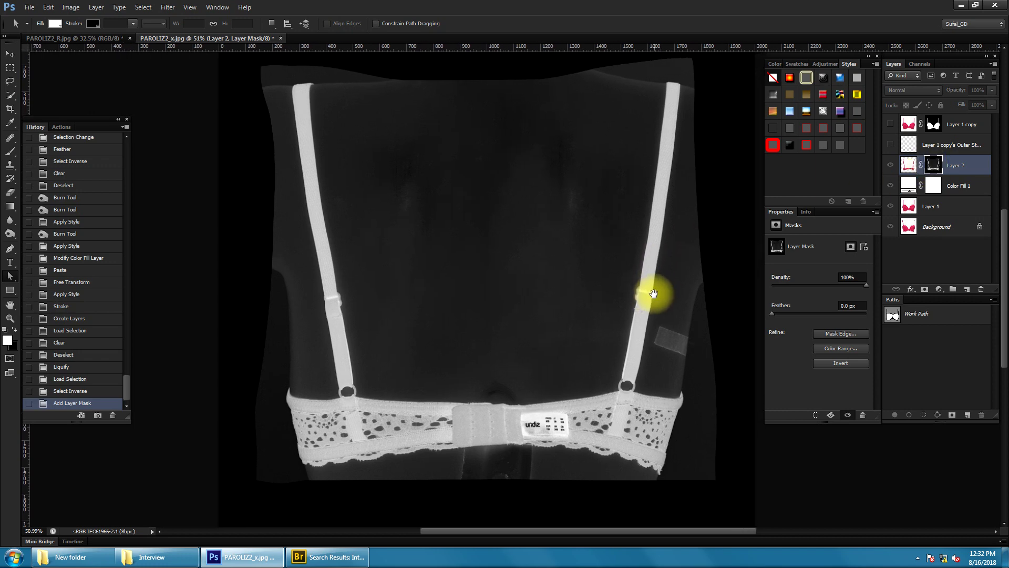
{"action": "scroll", "coordinate": [653, 289], "scroll_direction": "right", "scroll_amount": 1}
{"action": "scroll", "coordinate": [654, 315], "scroll_direction": "down", "scroll_amount": 1}
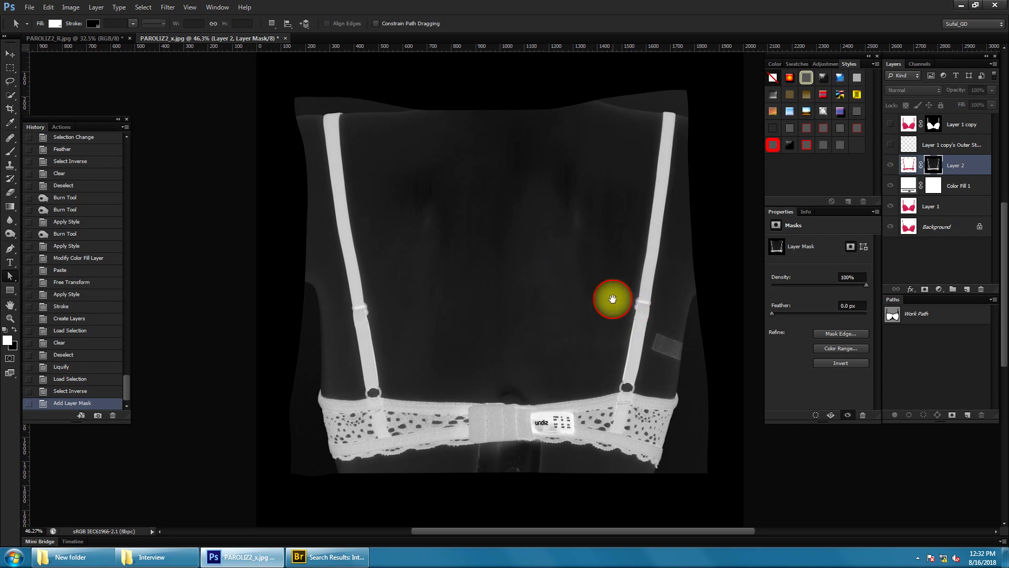
Apply Curves to the mask: white input at 156, black point sampled from the grey mannequin
{"action": "key", "text": "ctrl+m"}
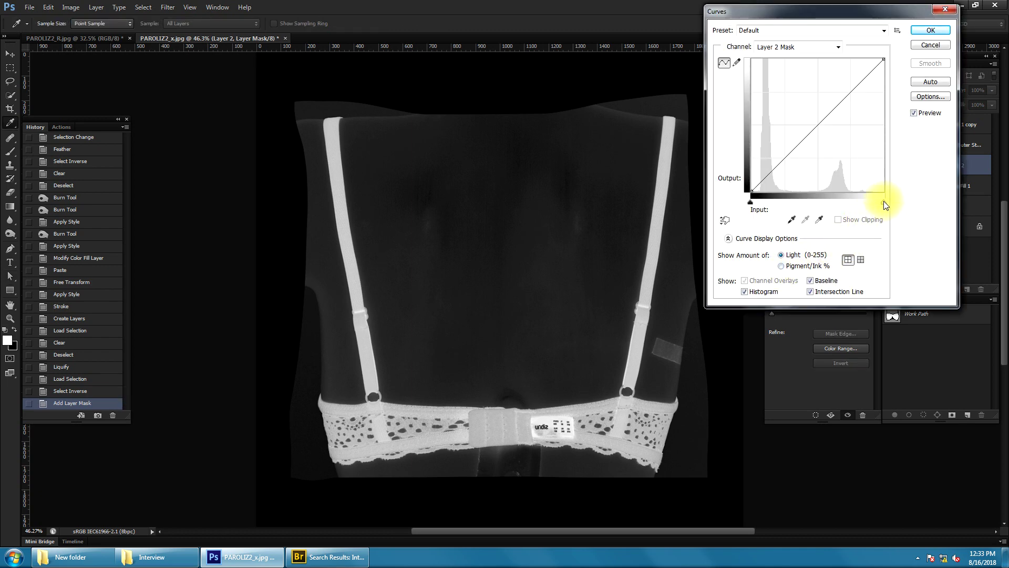
{"action": "left_click_drag", "start_coordinate": [884, 202], "coordinate": [832, 201]}
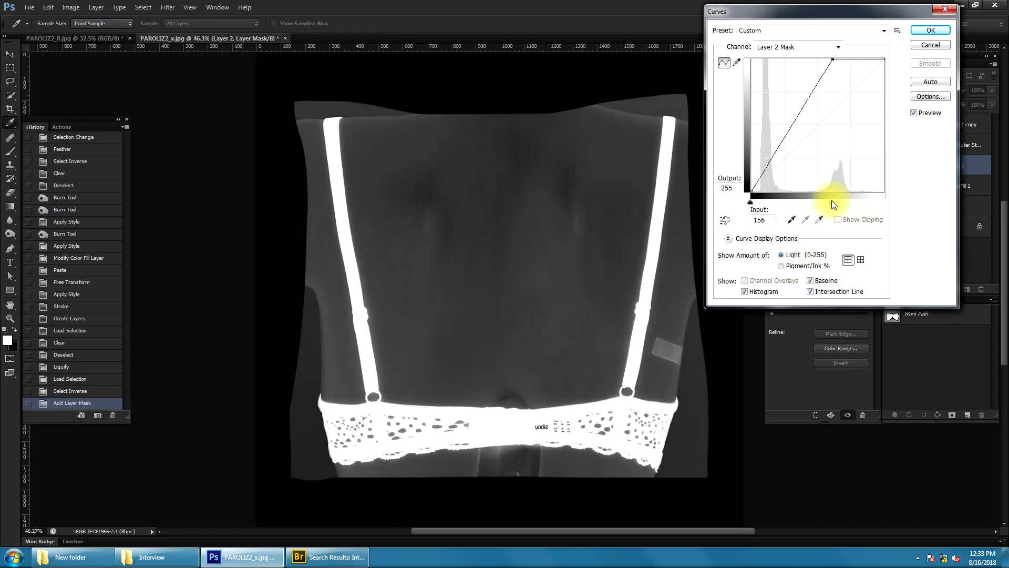
{"action": "left_click", "coordinate": [791, 219]}
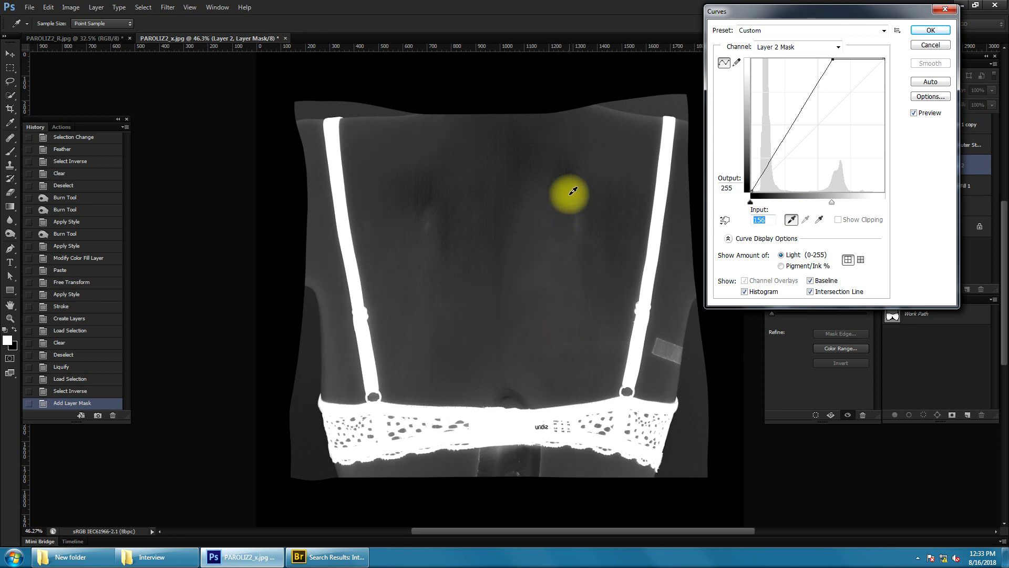
{"action": "left_click", "coordinate": [571, 191]}
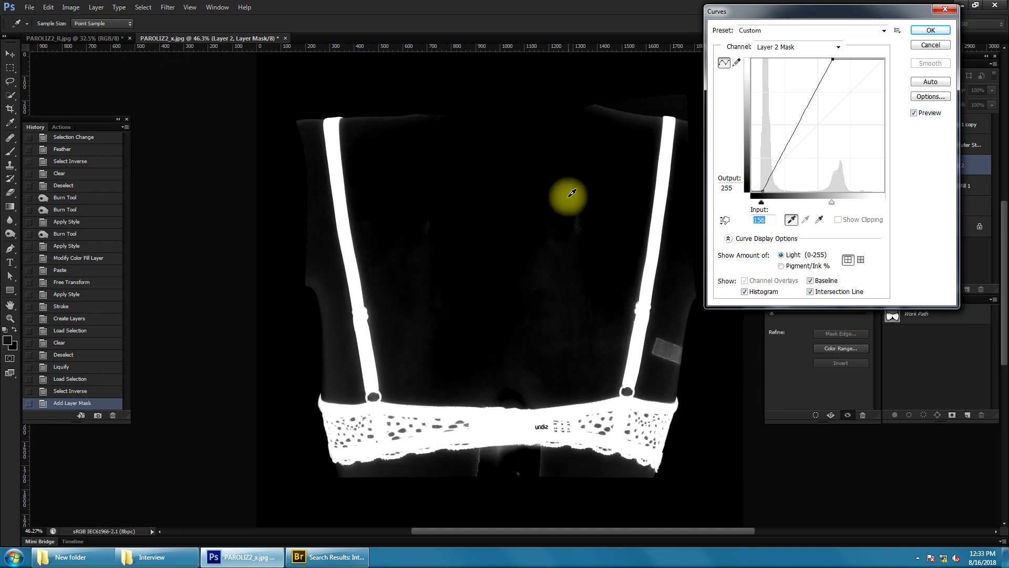
{"action": "key", "text": "Return"}
{"action": "mouse_move", "coordinate": [514, 307]}
{"action": "left_mouse_down"}
{"action": "mouse_move", "coordinate": [514, 295]}
{"action": "mouse_move", "coordinate": [521, 304]}
{"action": "left_mouse_up"}
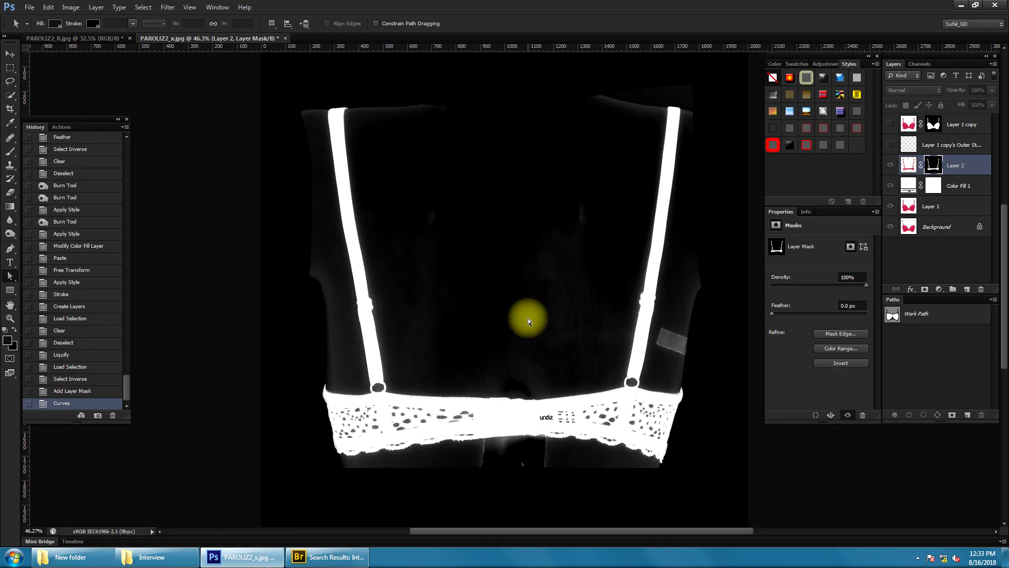
Switch to the Burn tool and burn the grey beside the right strap to black
{"action": "key", "text": "b"}
{"action": "left_click_drag", "start_coordinate": [605, 290], "coordinate": [616, 311]}
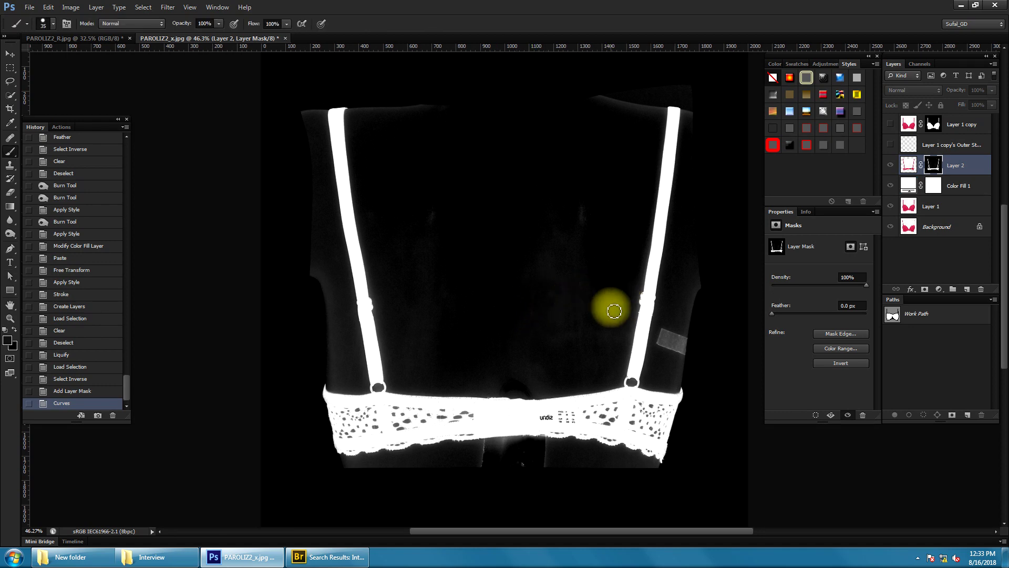
{"action": "left_click", "coordinate": [10, 236]}
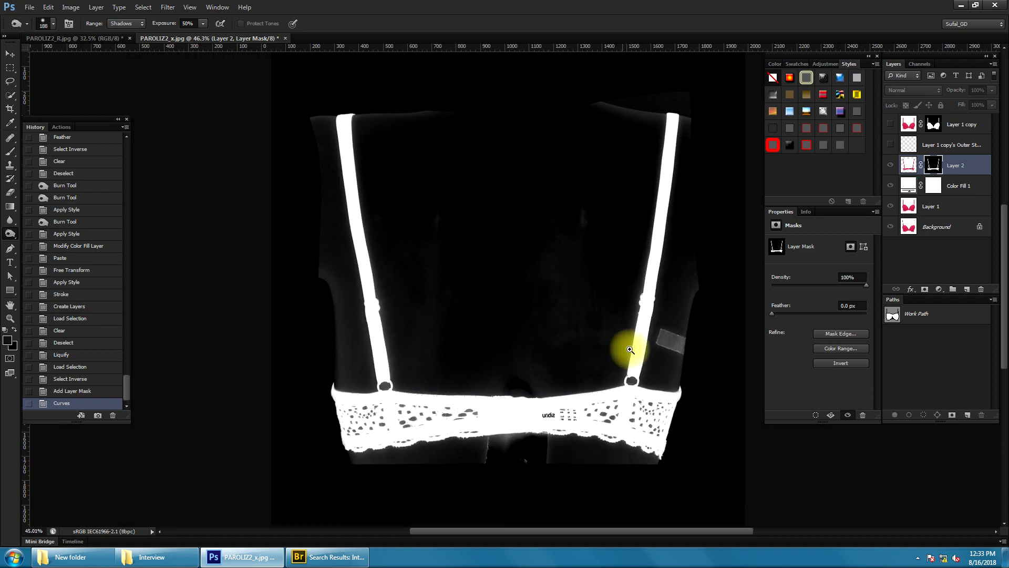
{"action": "scroll", "coordinate": [642, 351], "scroll_direction": "up", "scroll_amount": 3}
{"action": "left_click_drag", "start_coordinate": [645, 358], "coordinate": [552, 372]}
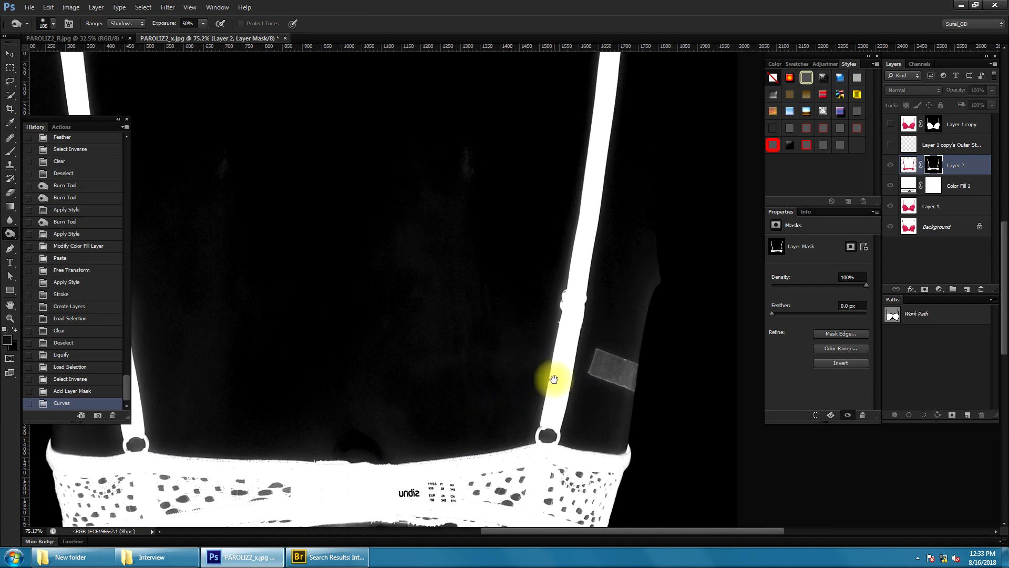
{"action": "left_click_drag", "start_coordinate": [610, 294], "coordinate": [593, 313]}
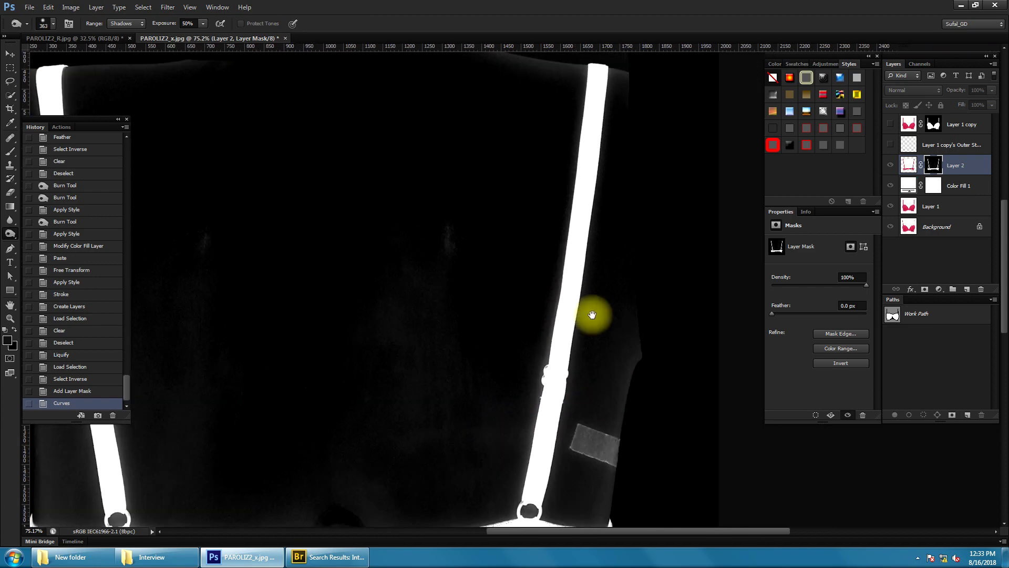
{"action": "left_click", "coordinate": [550, 447]}
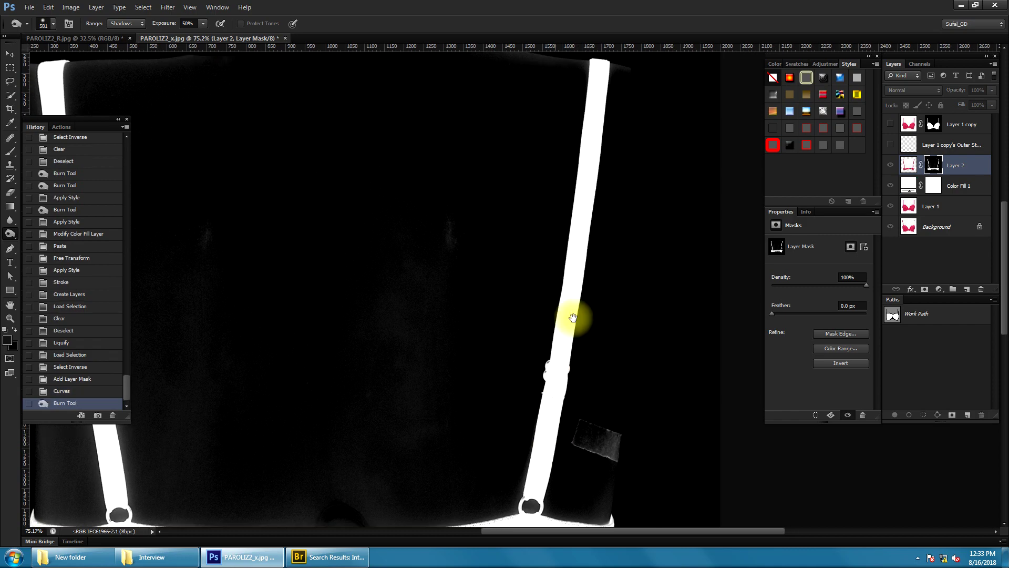
{"action": "mouse_move", "coordinate": [550, 447]}
{"action": "left_mouse_down"}
{"action": "mouse_move", "coordinate": [575, 301]}
{"action": "mouse_move", "coordinate": [647, 412]}
{"action": "mouse_move", "coordinate": [592, 349]}
{"action": "left_mouse_up"}
Burn the grey below the lace band, beside the left strap and between the straps to black
{"action": "mouse_move", "coordinate": [613, 438]}
{"action": "left_mouse_down"}
{"action": "mouse_move", "coordinate": [315, 443]}
{"action": "mouse_move", "coordinate": [533, 425]}
{"action": "left_mouse_up"}
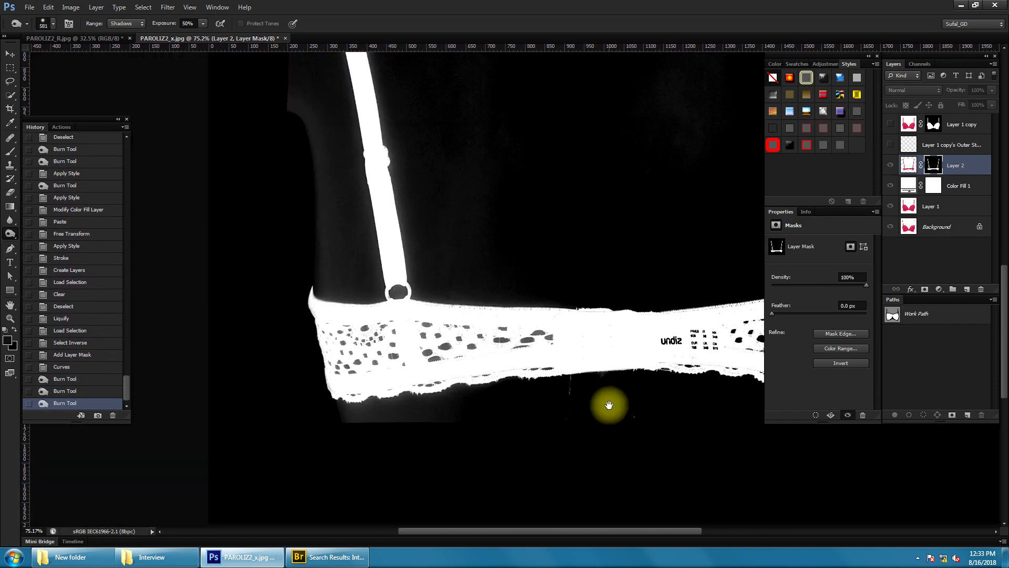
{"action": "left_click_drag", "start_coordinate": [429, 407], "coordinate": [409, 272]}
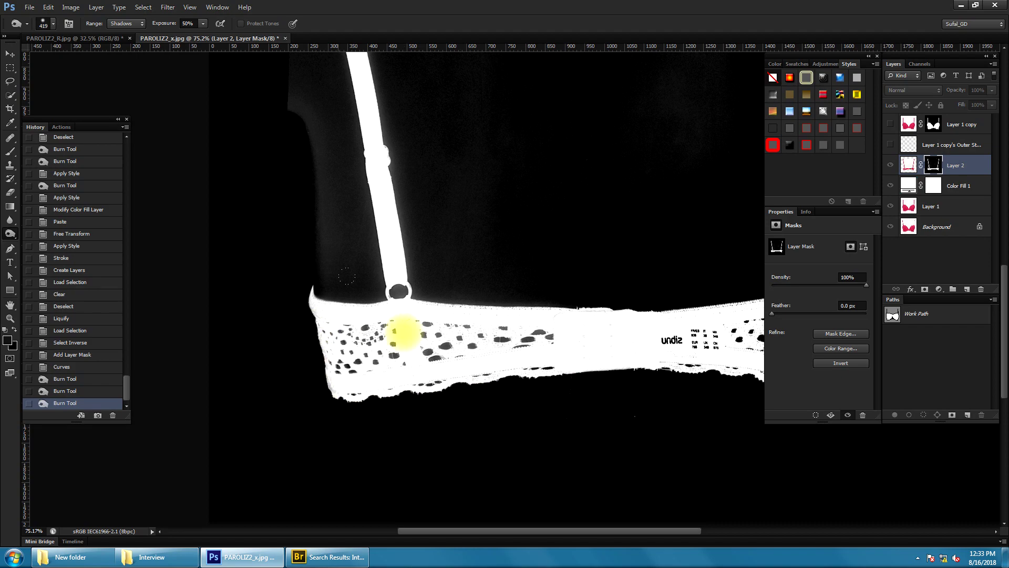
{"action": "key", "text": "bracketleft"}
{"action": "left_click_drag", "start_coordinate": [504, 248], "coordinate": [486, 421]}
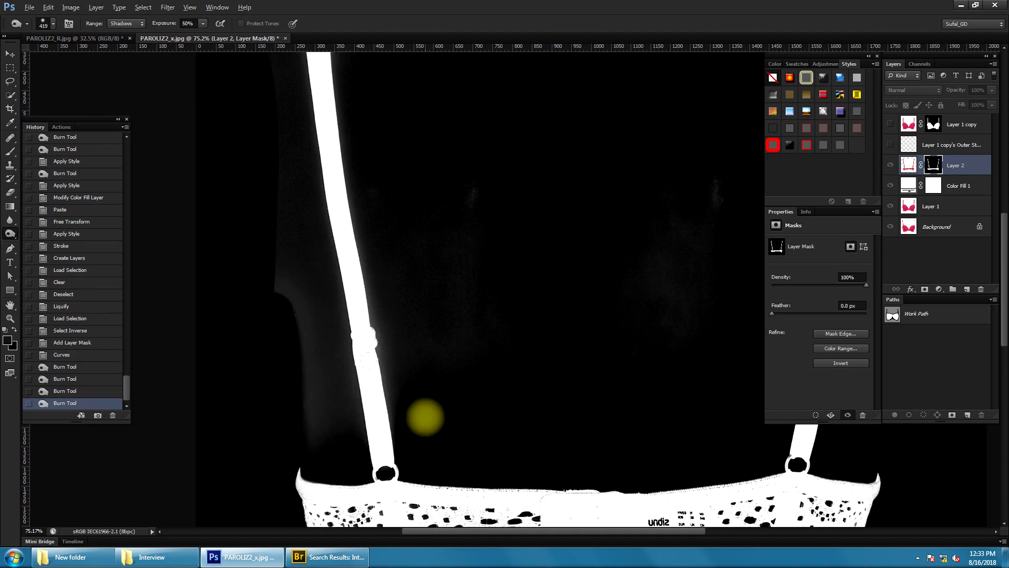
{"action": "left_click_drag", "start_coordinate": [349, 311], "coordinate": [376, 313]}
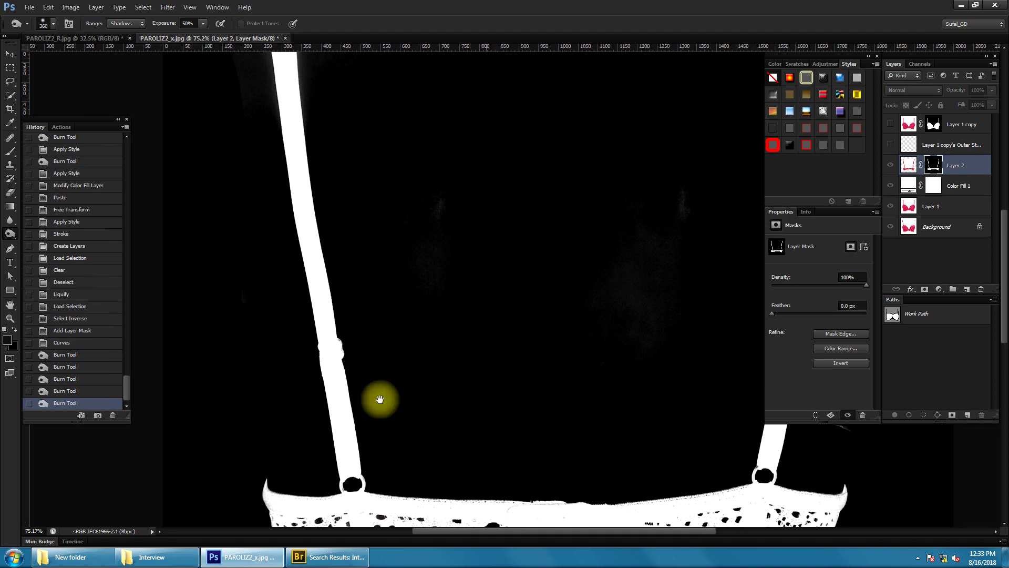
{"action": "scroll", "coordinate": [389, 400], "scroll_direction": "right", "scroll_amount": 5}
{"action": "left_click_drag", "start_coordinate": [555, 362], "coordinate": [307, 302]}
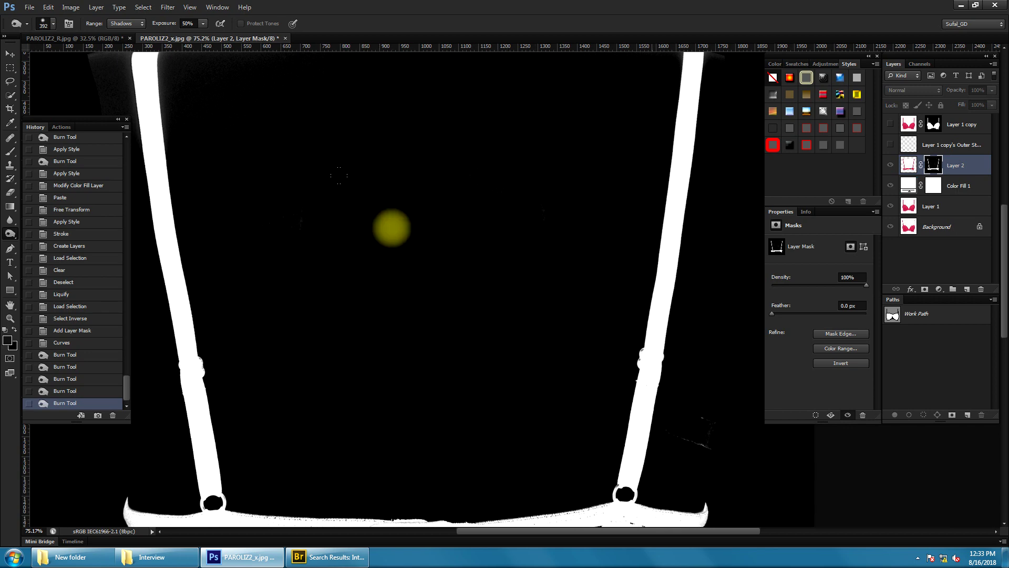
{"action": "left_click_drag", "start_coordinate": [506, 225], "coordinate": [522, 342]}
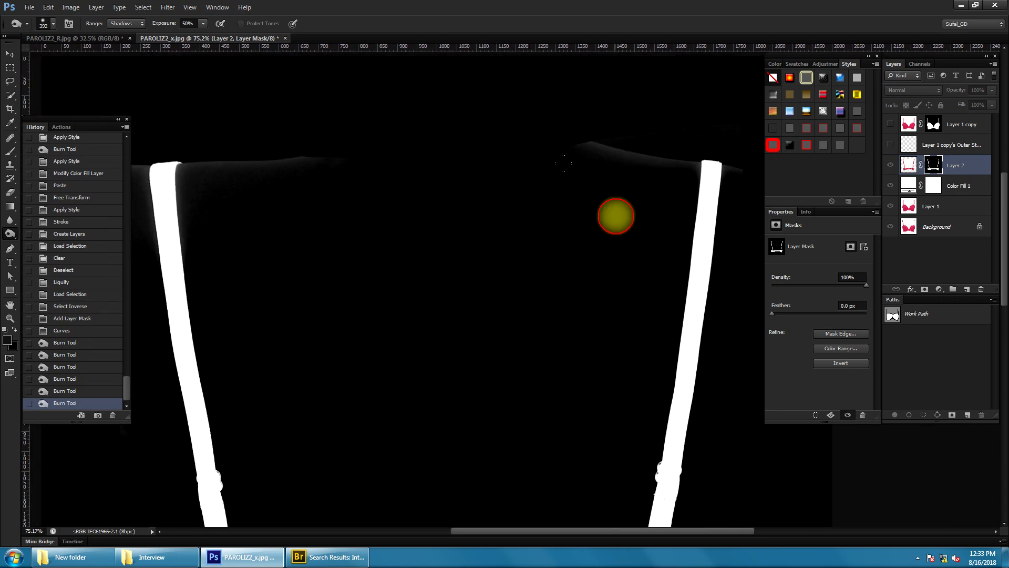
{"action": "left_click_drag", "start_coordinate": [613, 214], "coordinate": [591, 167]}
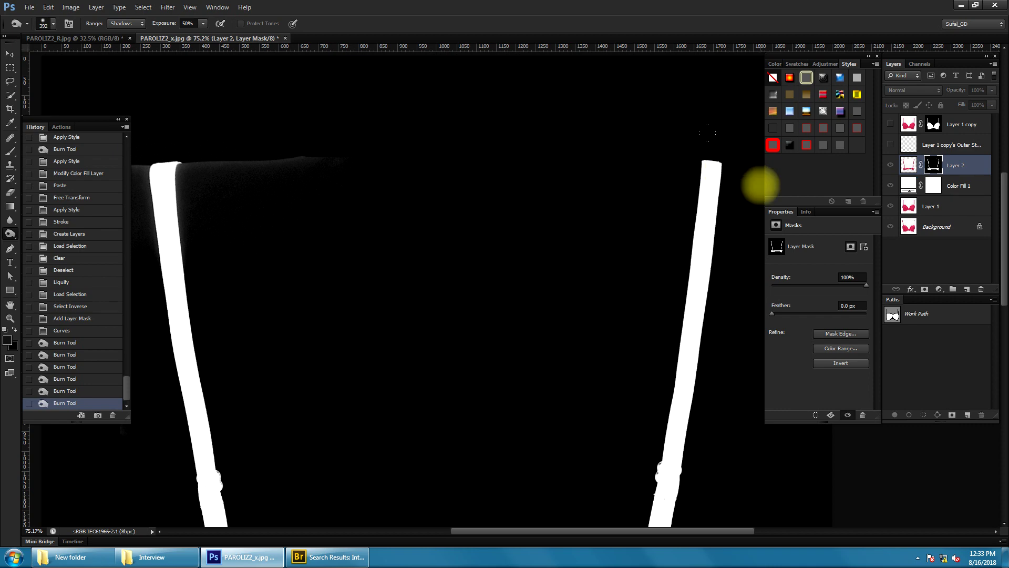
Burn the grey along the mask's top edge and right strap, then return to the full-colour view
{"action": "left_click_drag", "start_coordinate": [709, 134], "coordinate": [589, 181]}
{"action": "scroll", "coordinate": [578, 187], "scroll_direction": "left", "scroll_amount": 5}
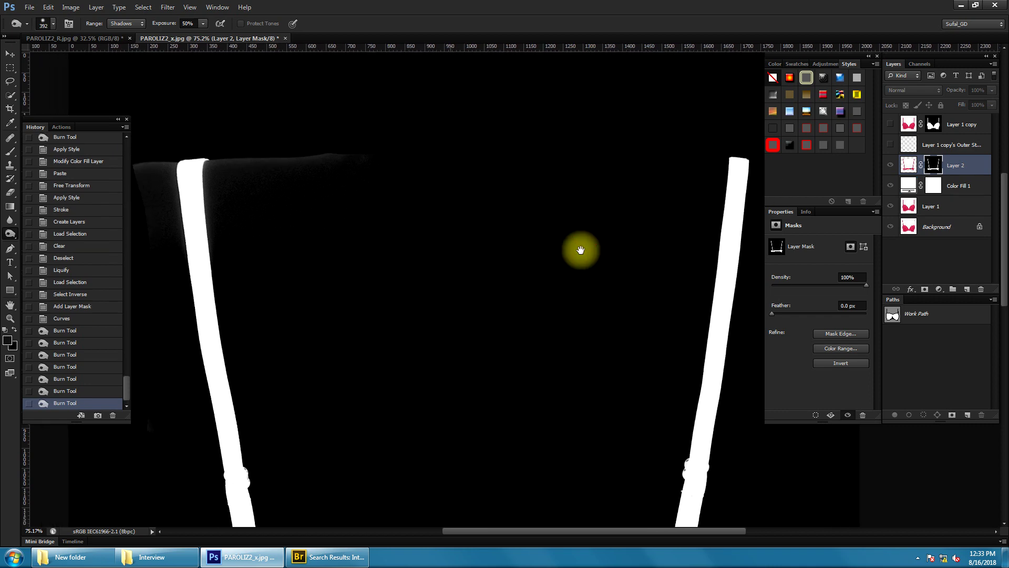
{"action": "left_click_drag", "start_coordinate": [562, 178], "coordinate": [277, 216]}
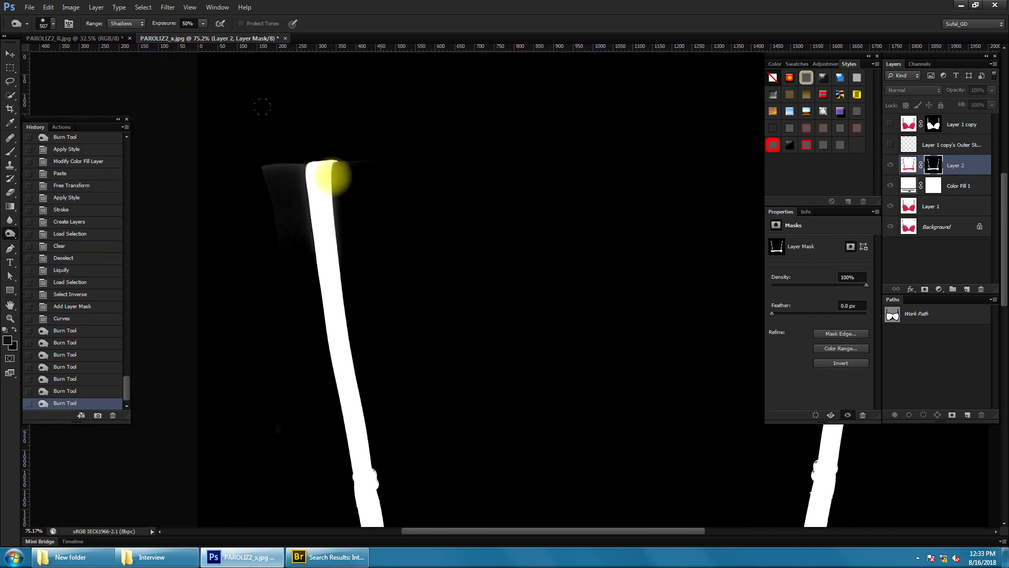
{"action": "scroll", "coordinate": [315, 227], "scroll_direction": "down", "scroll_amount": 5}
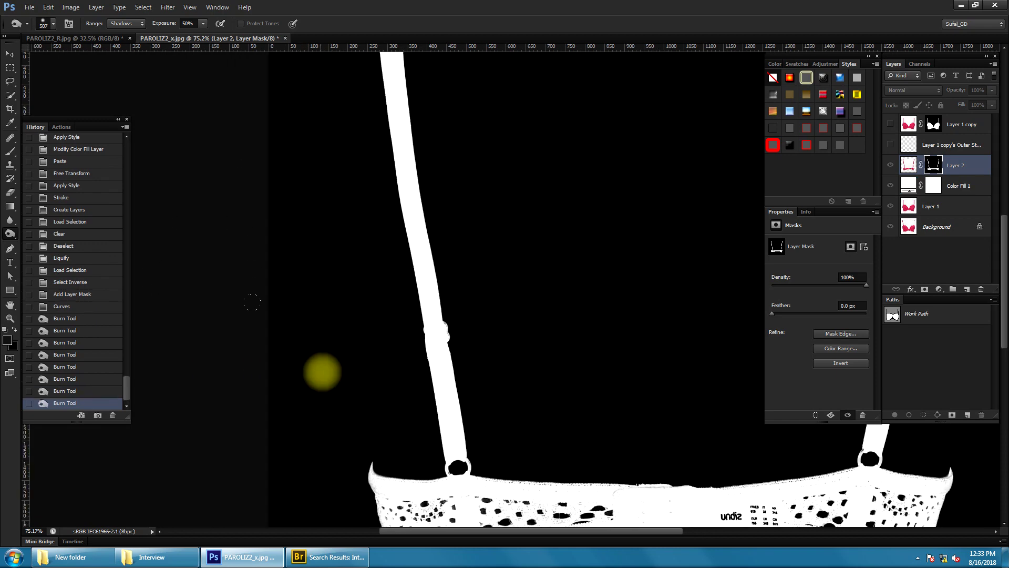
{"action": "scroll", "coordinate": [525, 363], "scroll_direction": "right", "scroll_amount": 5}
{"action": "scroll", "coordinate": [617, 389], "scroll_direction": "down", "scroll_amount": 3}
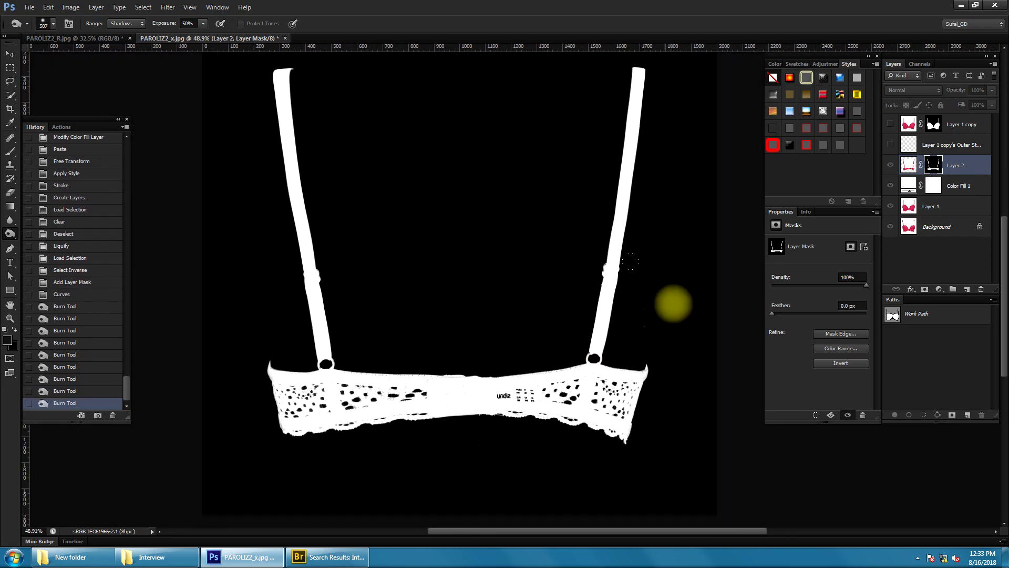
{"action": "mouse_move", "coordinate": [630, 261]}
{"action": "left_mouse_down"}
{"action": "mouse_move", "coordinate": [595, 252]}
{"action": "mouse_move", "coordinate": [486, 368]}
{"action": "left_mouse_up"}
{"action": "scroll", "coordinate": [554, 178], "scroll_direction": "up", "scroll_amount": 2}
{"action": "scroll", "coordinate": [554, 178], "scroll_direction": "right", "scroll_amount": 2}
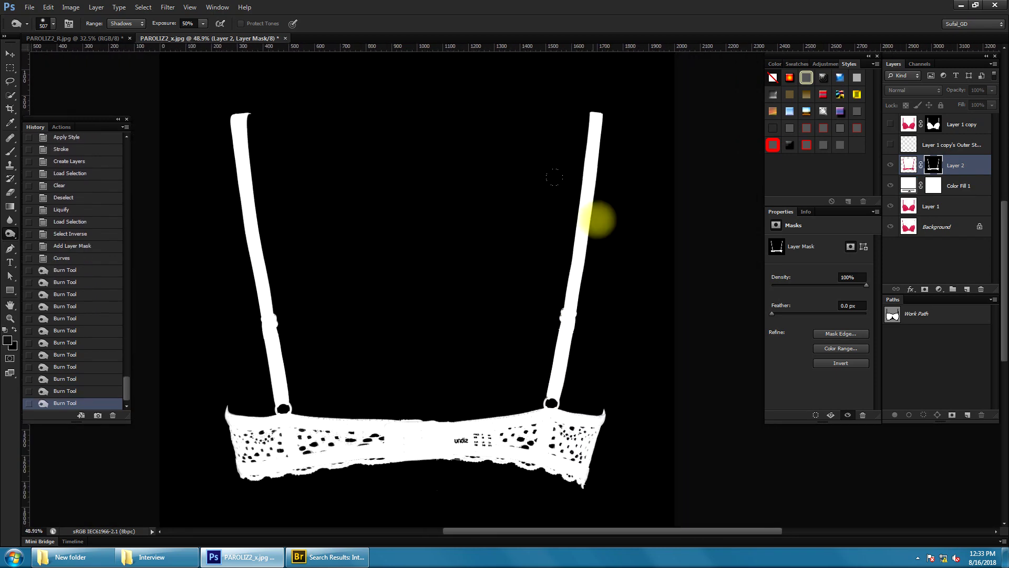
{"action": "left_click", "coordinate": [934, 164]}
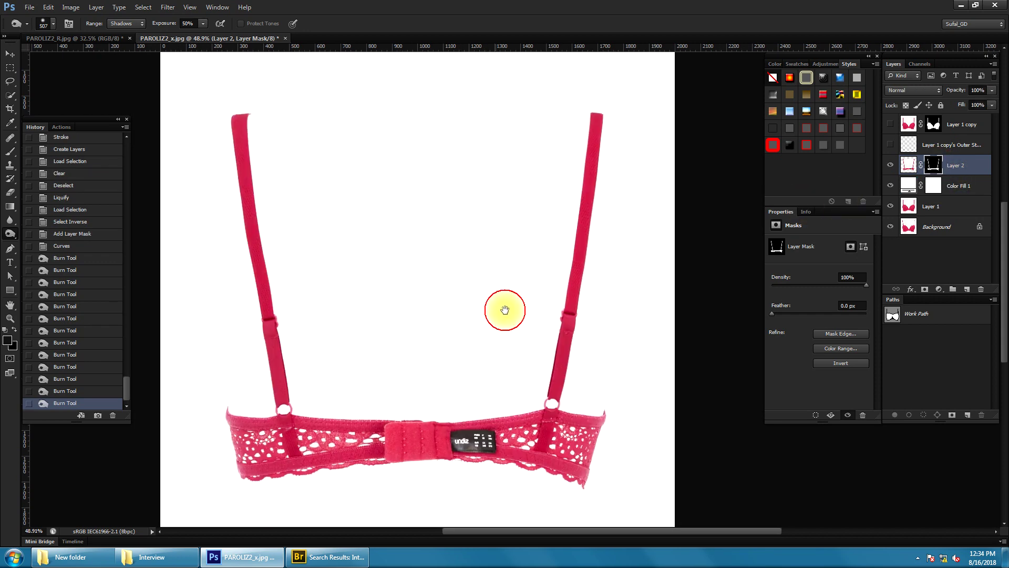
Invert Layer 2's mask, view it alone, and burn the band's stitch pattern and strap to black
{"action": "key", "text": "ctrl+i"}
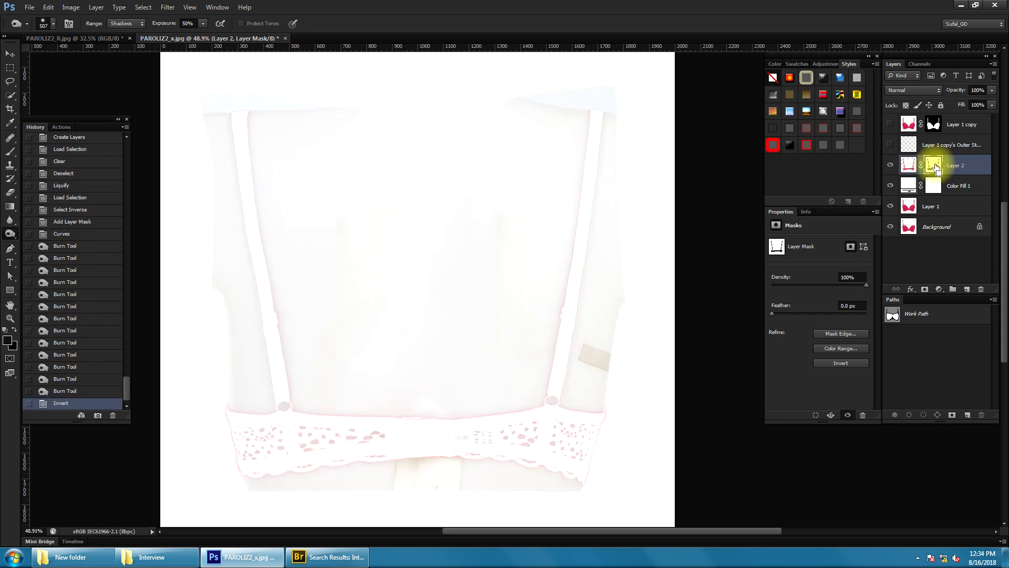
{"action": "left_click", "coordinate": [934, 165], "text": "alt"}
{"action": "scroll", "coordinate": [404, 460], "scroll_direction": "up", "scroll_amount": 5}
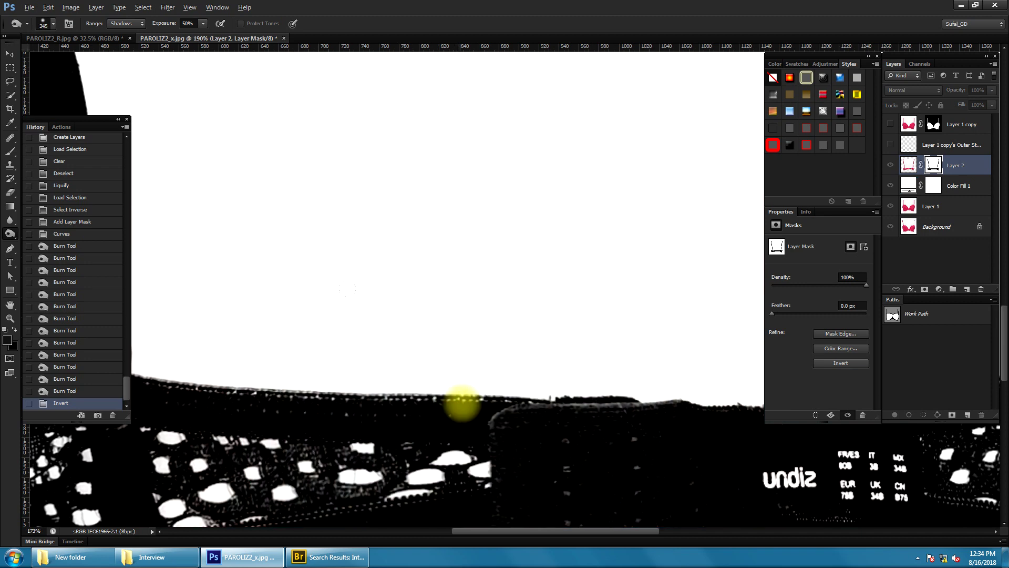
{"action": "scroll", "coordinate": [462, 406], "scroll_direction": "down", "scroll_amount": 3}
{"action": "scroll", "coordinate": [490, 383], "scroll_direction": "down", "scroll_amount": 2}
{"action": "mouse_move", "coordinate": [489, 384]}
{"action": "left_mouse_down"}
{"action": "mouse_move", "coordinate": [270, 412]}
{"action": "mouse_move", "coordinate": [541, 383]}
{"action": "mouse_move", "coordinate": [784, 415]}
{"action": "left_mouse_up"}
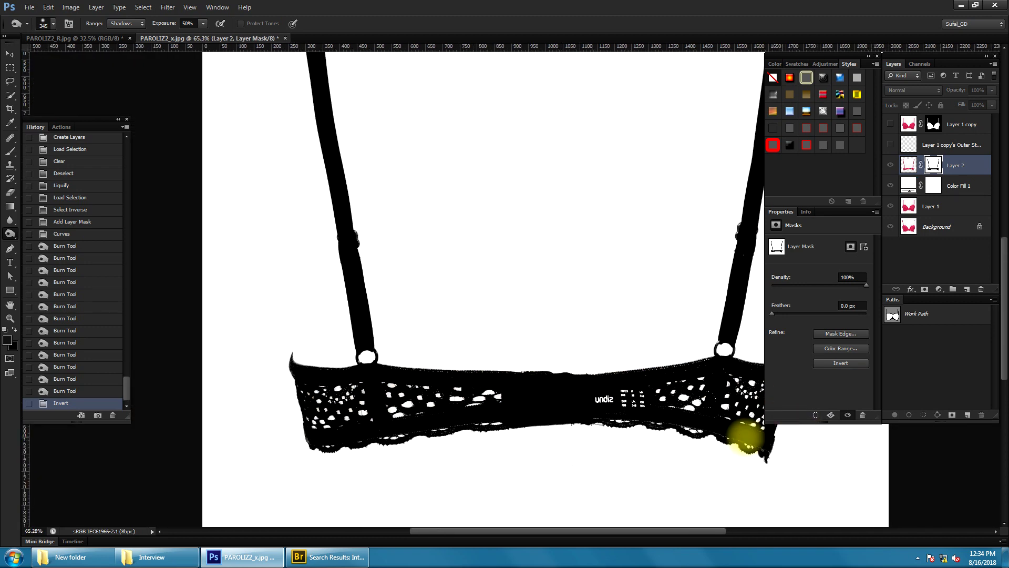
{"action": "left_click_drag", "start_coordinate": [256, 432], "coordinate": [562, 436]}
Burn the remaining grey patches on the strap and across the band to black
{"action": "scroll", "coordinate": [499, 433], "scroll_direction": "up", "scroll_amount": 5}
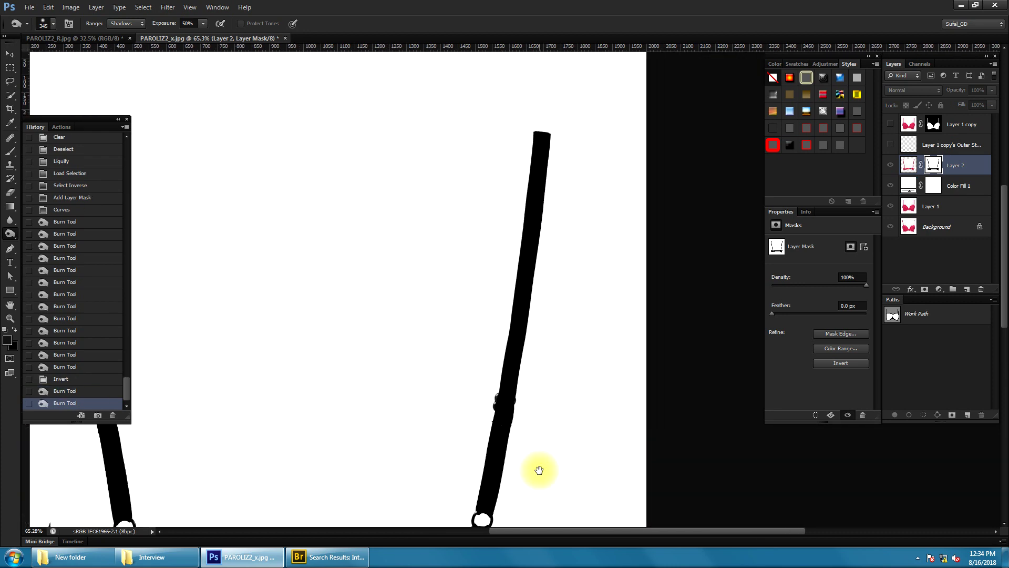
{"action": "scroll", "coordinate": [484, 205], "scroll_direction": "right", "scroll_amount": 3}
{"action": "scroll", "coordinate": [484, 205], "scroll_direction": "left", "scroll_amount": 3}
{"action": "scroll", "coordinate": [629, 259], "scroll_direction": "left", "scroll_amount": 3}
{"action": "left_click", "coordinate": [405, 164]}
{"action": "left_click", "coordinate": [451, 350]}
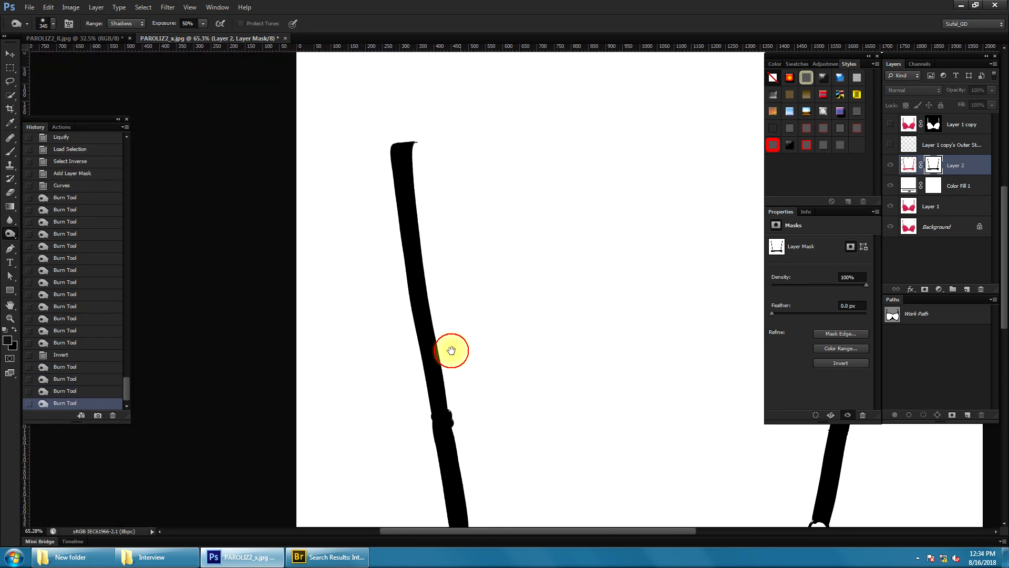
{"action": "scroll", "coordinate": [451, 349], "scroll_direction": "down", "scroll_amount": 5}
{"action": "left_click_drag", "start_coordinate": [445, 342], "coordinate": [417, 311]}
{"action": "scroll", "coordinate": [447, 302], "scroll_direction": "up", "scroll_amount": 3}
{"action": "scroll", "coordinate": [421, 297], "scroll_direction": "up", "scroll_amount": 2}
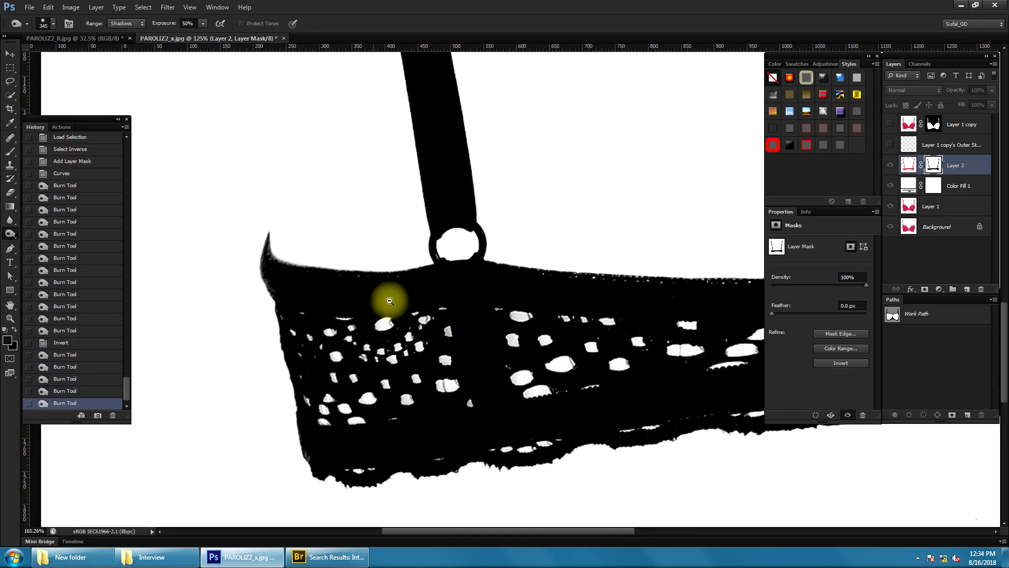
{"action": "scroll", "coordinate": [650, 297], "scroll_direction": "down", "scroll_amount": 3}
{"action": "left_click_drag", "start_coordinate": [237, 378], "coordinate": [564, 389]}
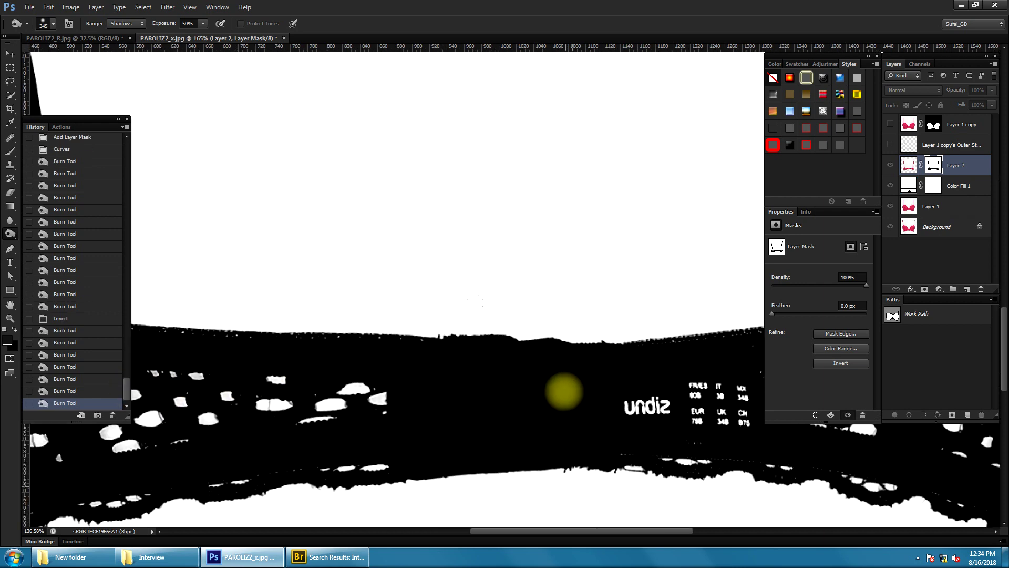
Darken grey along the band's lower edge, then zoom in on the strap ring and lace
{"action": "scroll", "coordinate": [563, 390], "scroll_direction": "down", "scroll_amount": 2}
{"action": "left_click_drag", "start_coordinate": [456, 394], "coordinate": [282, 410]}
{"action": "left_click_drag", "start_coordinate": [711, 430], "coordinate": [417, 451]}
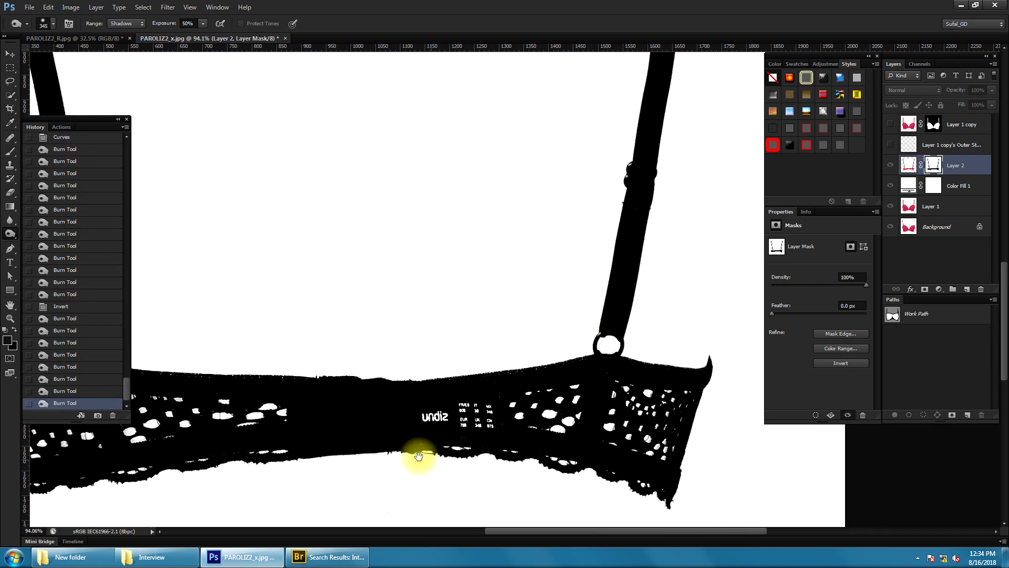
{"action": "scroll", "coordinate": [451, 413], "scroll_direction": "left", "scroll_amount": 5}
{"action": "left_click_drag", "start_coordinate": [471, 360], "coordinate": [429, 400]}
{"action": "scroll", "coordinate": [368, 410], "scroll_direction": "up", "scroll_amount": 2}
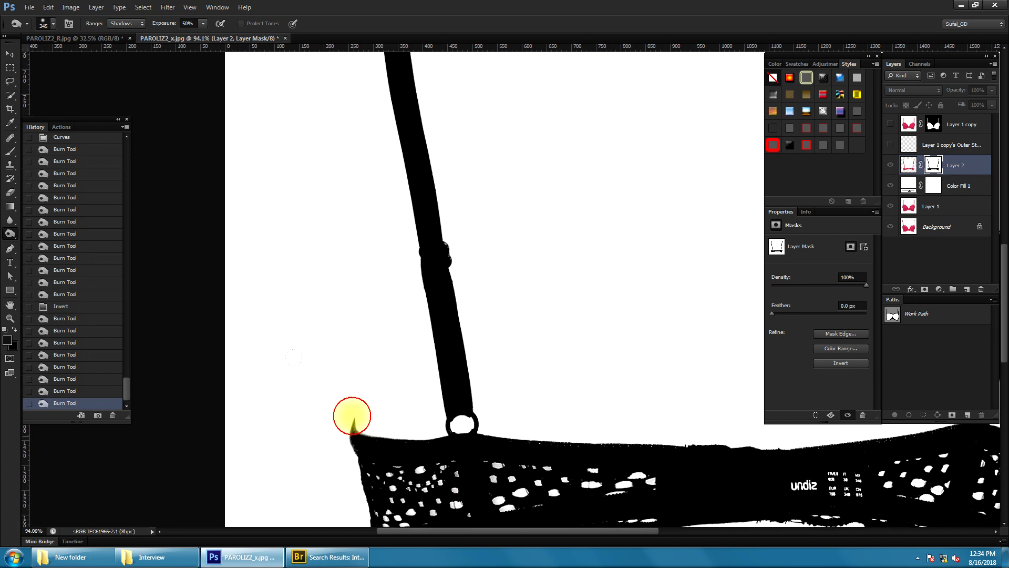
{"action": "scroll", "coordinate": [421, 384], "scroll_direction": "up", "scroll_amount": 3}
{"action": "scroll", "coordinate": [416, 342], "scroll_direction": "up", "scroll_amount": 1}
{"action": "left_click_drag", "start_coordinate": [416, 342], "coordinate": [399, 264]}
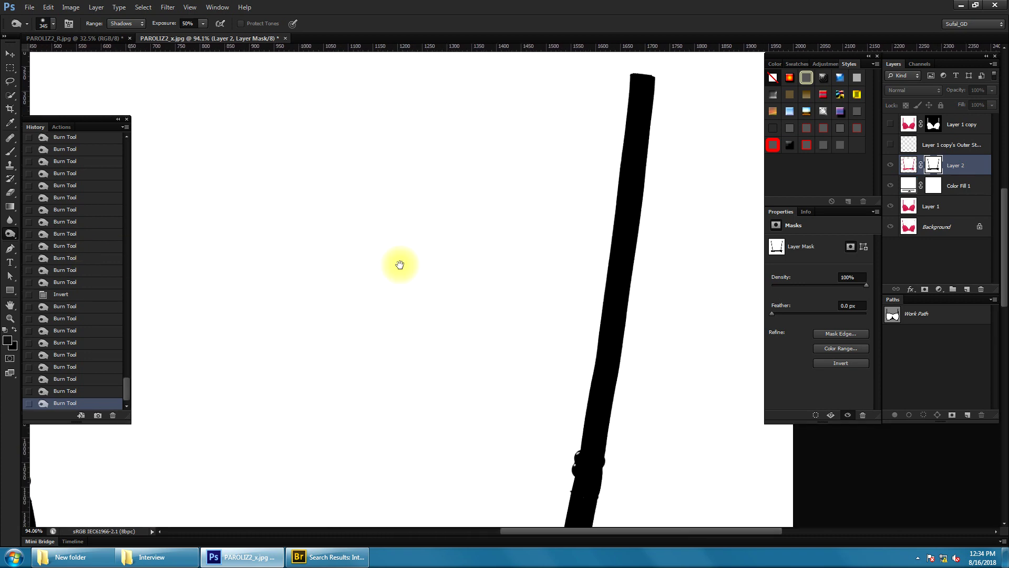
{"action": "mouse_move", "coordinate": [568, 286]}
{"action": "left_mouse_down"}
{"action": "mouse_move", "coordinate": [613, 406]}
{"action": "mouse_move", "coordinate": [523, 354]}
{"action": "left_mouse_up"}
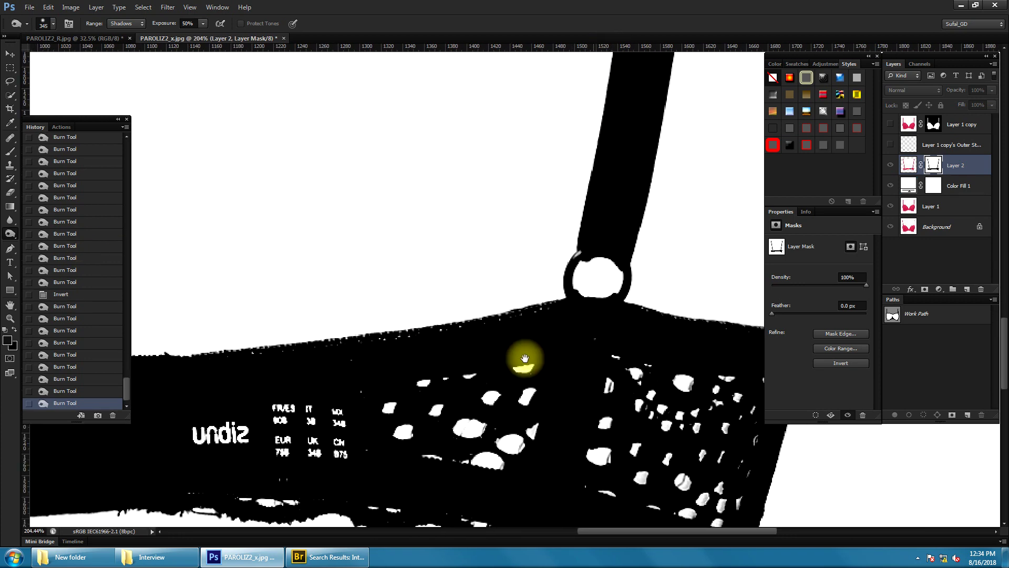
{"action": "key", "text": "b"}
{"action": "scroll", "coordinate": [544, 326], "scroll_direction": "up", "scroll_amount": 2}
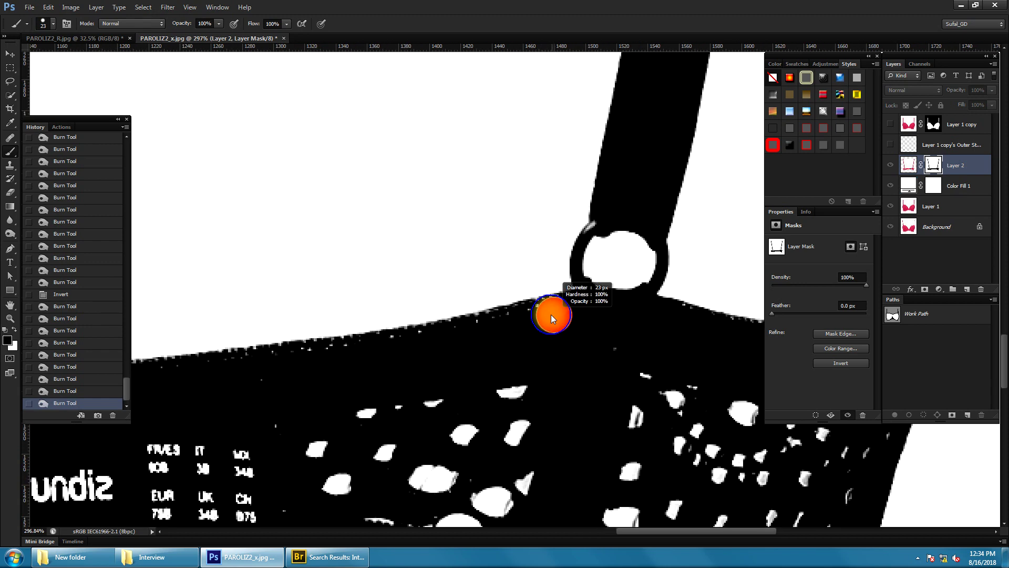
Paint black over the white specks along the band's top edge in the mask
{"action": "left_click_drag", "start_coordinate": [547, 305], "coordinate": [301, 350]}
{"action": "left_click_drag", "start_coordinate": [387, 348], "coordinate": [284, 365]}
{"action": "scroll", "coordinate": [420, 353], "scroll_direction": "left", "scroll_amount": 3}
{"action": "left_click_drag", "start_coordinate": [482, 339], "coordinate": [447, 345]}
{"action": "mouse_move", "coordinate": [442, 347]}
{"action": "left_mouse_down"}
{"action": "mouse_move", "coordinate": [409, 359]}
{"action": "mouse_move", "coordinate": [443, 360]}
{"action": "left_mouse_up"}
{"action": "left_click_drag", "start_coordinate": [457, 402], "coordinate": [470, 369]}
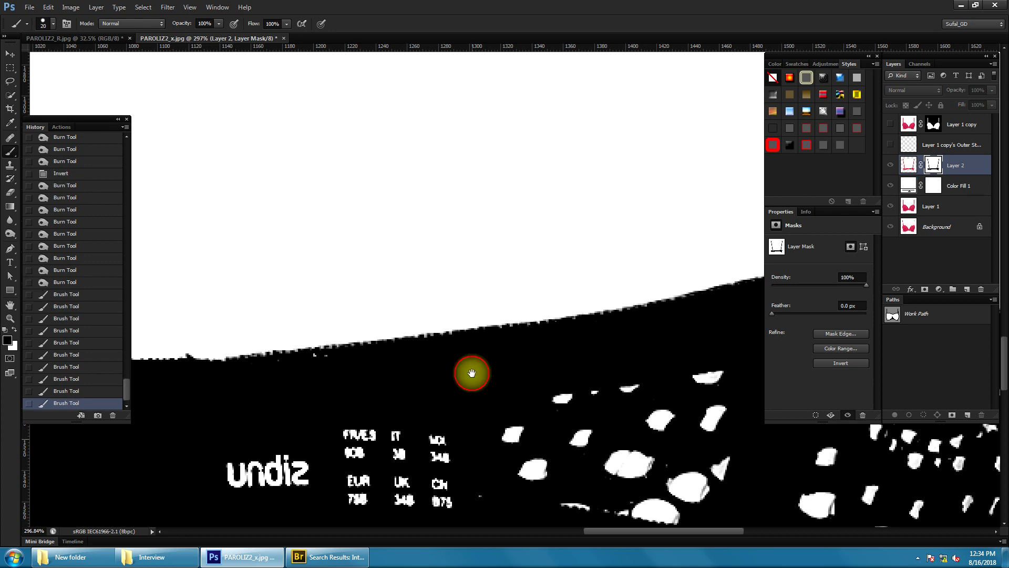
{"action": "scroll", "coordinate": [471, 370], "scroll_direction": "down", "scroll_amount": 3}
Black out the undiz brand text, size labels and further specks along the top edge
{"action": "mouse_move", "coordinate": [437, 284]}
{"action": "left_mouse_down"}
{"action": "mouse_move", "coordinate": [236, 293]}
{"action": "mouse_move", "coordinate": [200, 321]}
{"action": "left_mouse_up"}
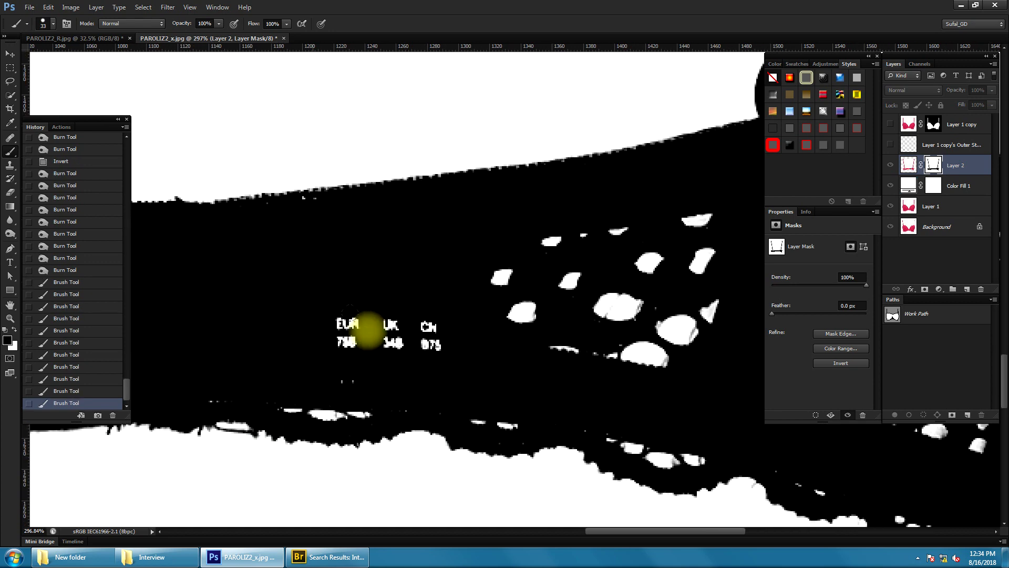
{"action": "left_click_drag", "start_coordinate": [360, 334], "coordinate": [417, 354]}
{"action": "left_click_drag", "start_coordinate": [320, 363], "coordinate": [561, 261]}
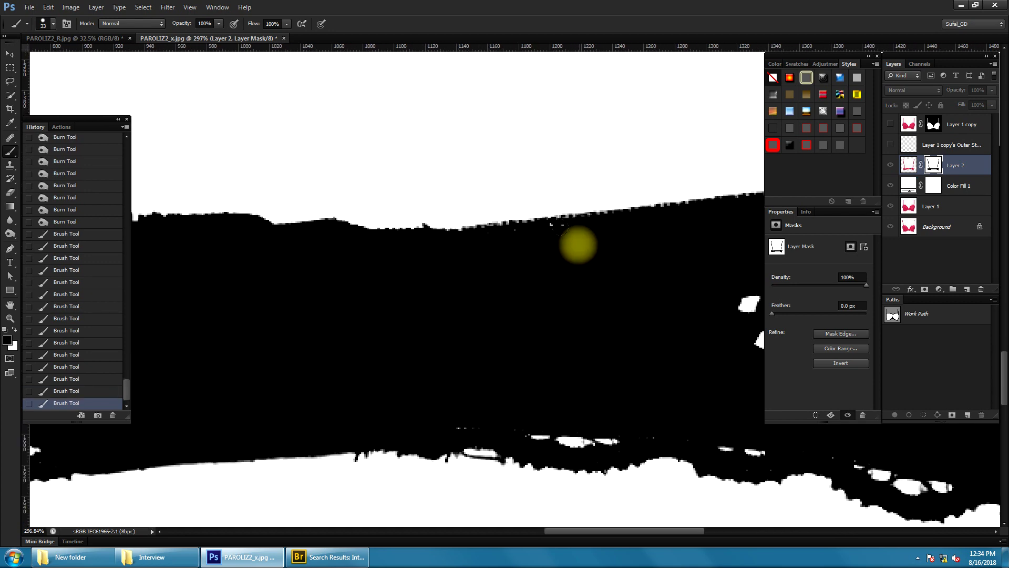
{"action": "left_click_drag", "start_coordinate": [475, 258], "coordinate": [405, 268]}
{"action": "scroll", "coordinate": [581, 289], "scroll_direction": "left", "scroll_amount": 3}
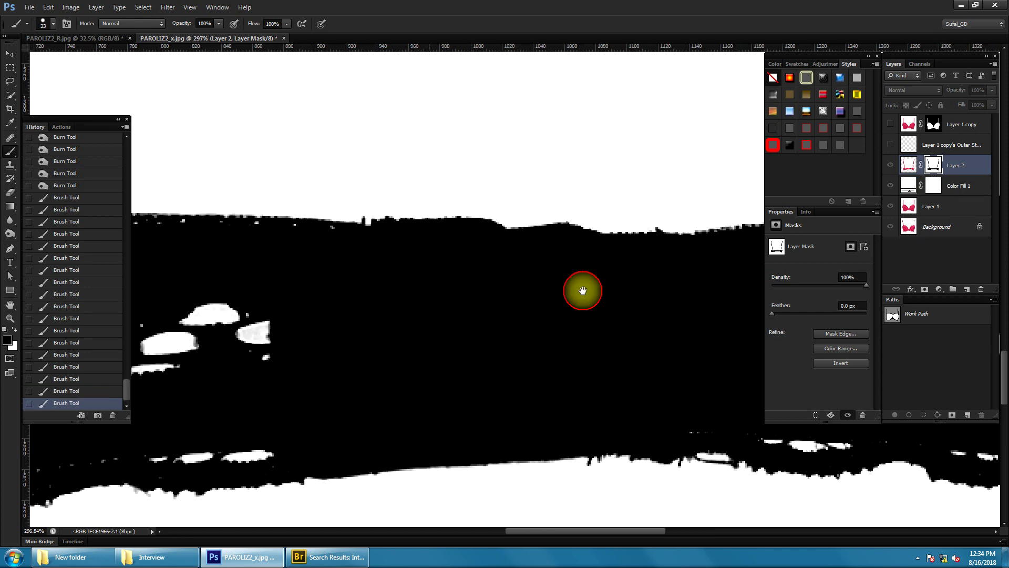
{"action": "scroll", "coordinate": [523, 266], "scroll_direction": "left", "scroll_amount": 3}
{"action": "mouse_move", "coordinate": [507, 230]}
{"action": "left_mouse_down"}
{"action": "mouse_move", "coordinate": [290, 219]}
{"action": "mouse_move", "coordinate": [361, 221]}
{"action": "left_mouse_up"}
{"action": "left_click_drag", "start_coordinate": [283, 240], "coordinate": [699, 234]}
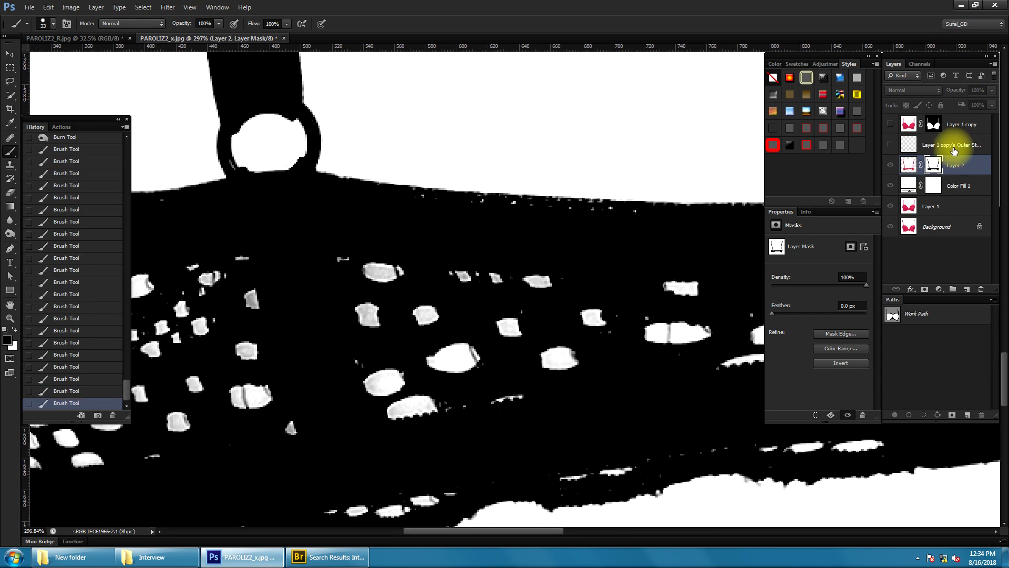
Return to the composite view, zoom onto the strap ring at the band, and enlarge the brush
{"action": "left_click", "coordinate": [934, 164], "text": "alt"}
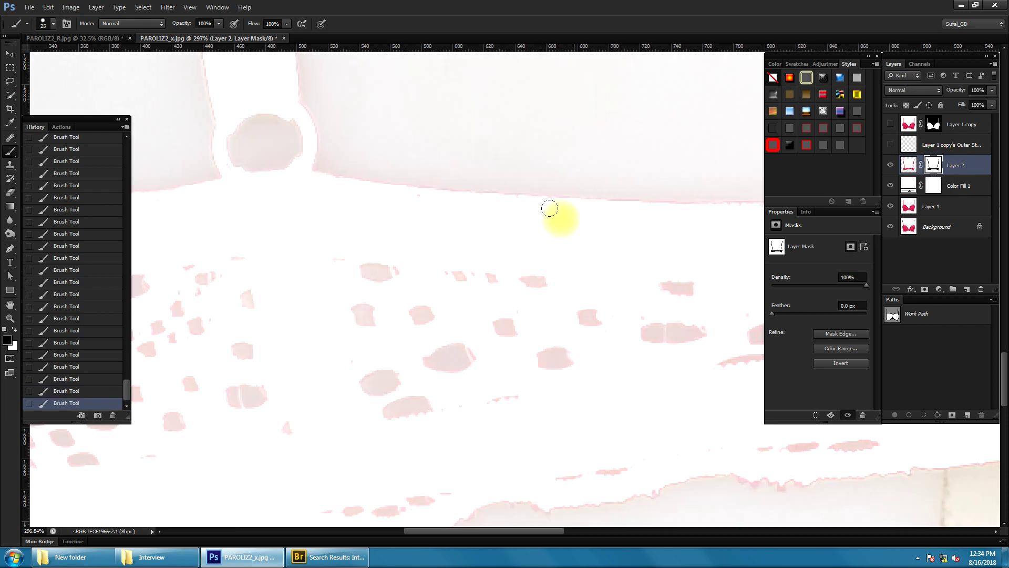
{"action": "left_click_drag", "start_coordinate": [434, 257], "coordinate": [469, 315]}
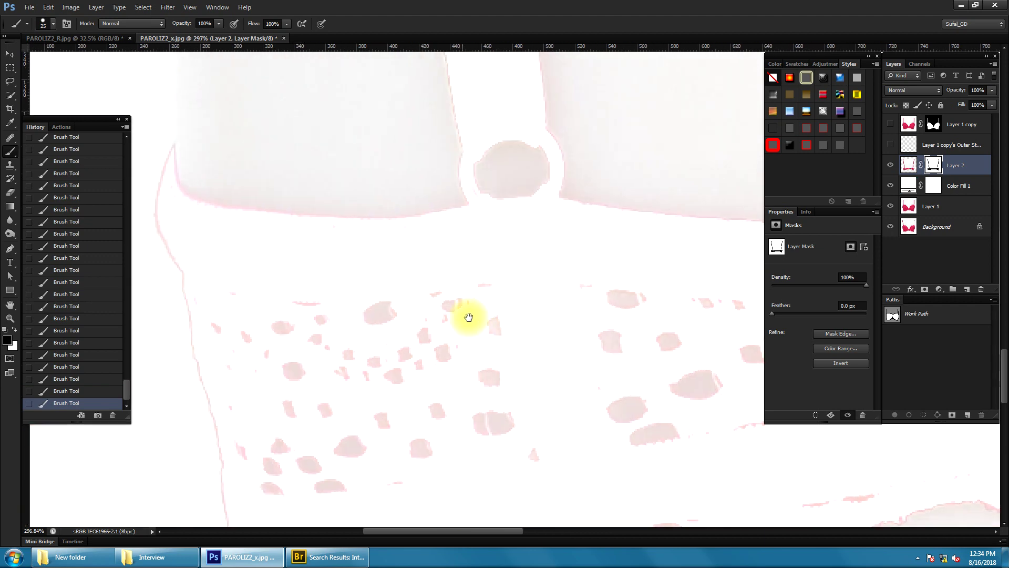
{"action": "scroll", "coordinate": [468, 316], "scroll_direction": "up", "scroll_amount": 3}
{"action": "left_click_drag", "start_coordinate": [487, 240], "coordinate": [470, 235]}
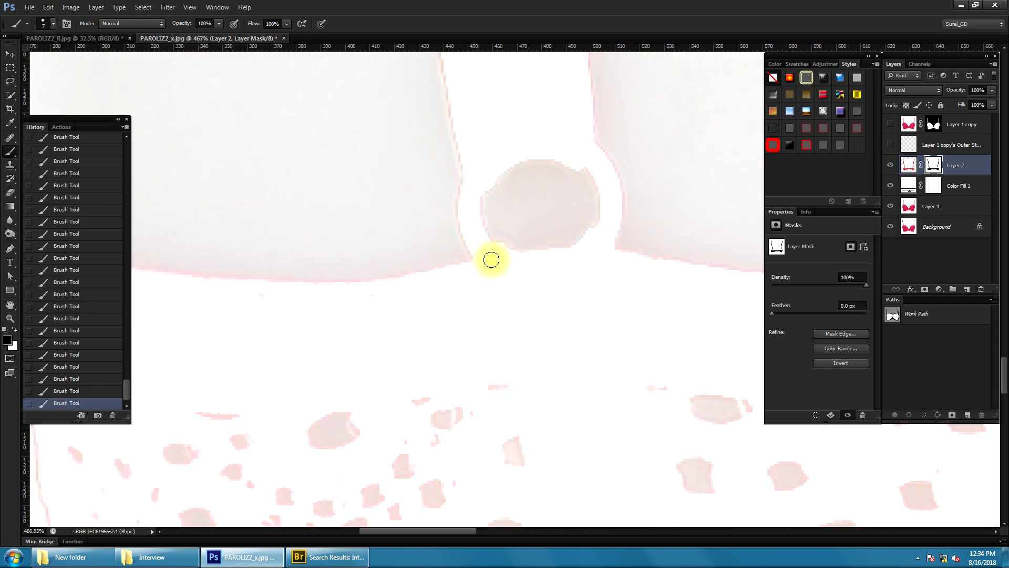
{"action": "scroll", "coordinate": [492, 259], "scroll_direction": "down", "scroll_amount": 3}
{"action": "key", "text": "bracketright"}
{"action": "key", "text": "bracketright"}
{"action": "key", "text": "bracketright"}
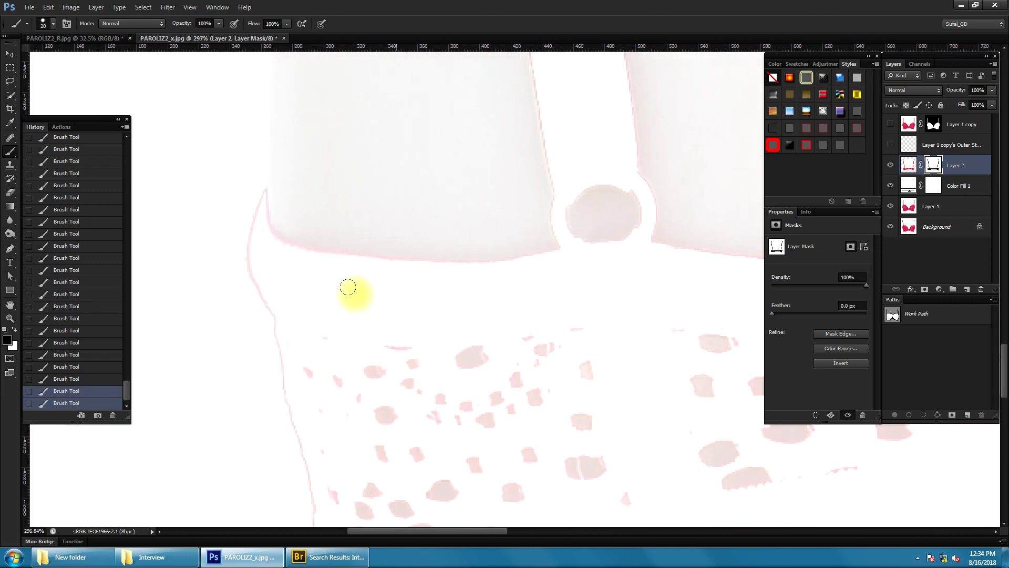
{"action": "scroll", "coordinate": [348, 287], "scroll_direction": "down", "scroll_amount": 2}
{"action": "scroll", "coordinate": [334, 313], "scroll_direction": "down", "scroll_amount": 2}
{"action": "scroll", "coordinate": [499, 301], "scroll_direction": "up", "scroll_amount": 1}
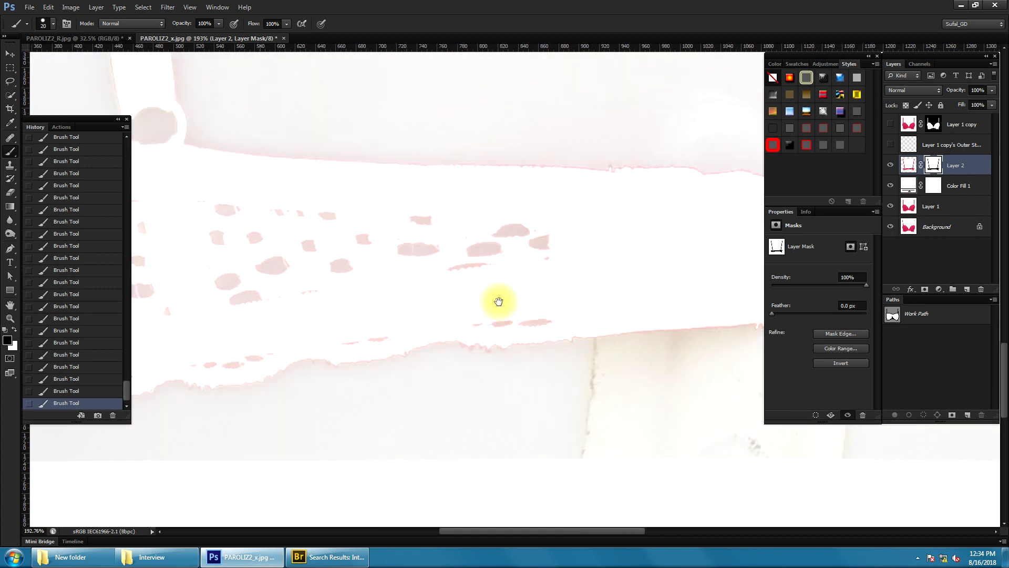
{"action": "scroll", "coordinate": [293, 338], "scroll_direction": "up", "scroll_amount": 2}
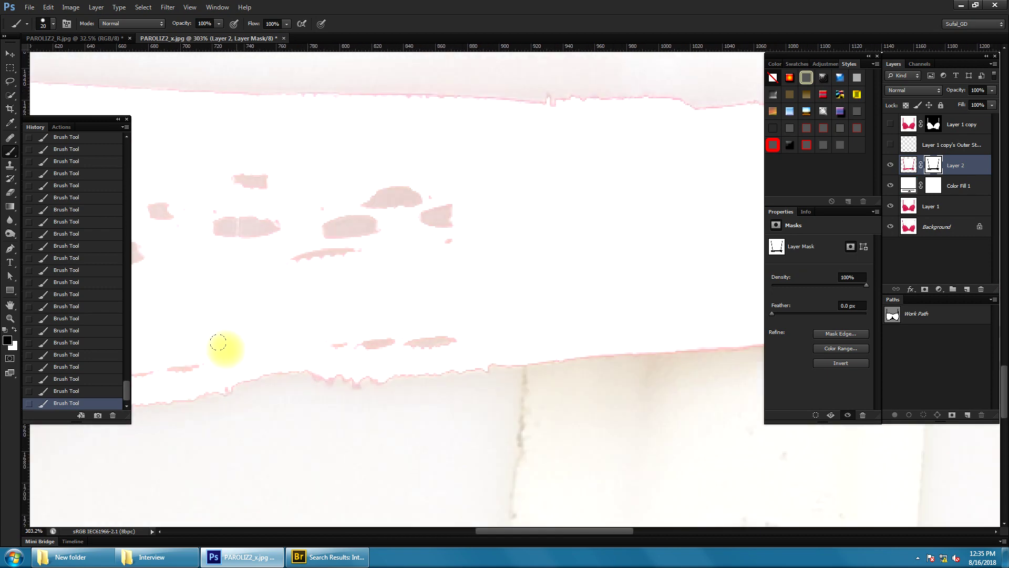
{"action": "scroll", "coordinate": [339, 326], "scroll_direction": "down", "scroll_amount": 1}
{"action": "scroll", "coordinate": [368, 352], "scroll_direction": "right", "scroll_amount": 5}
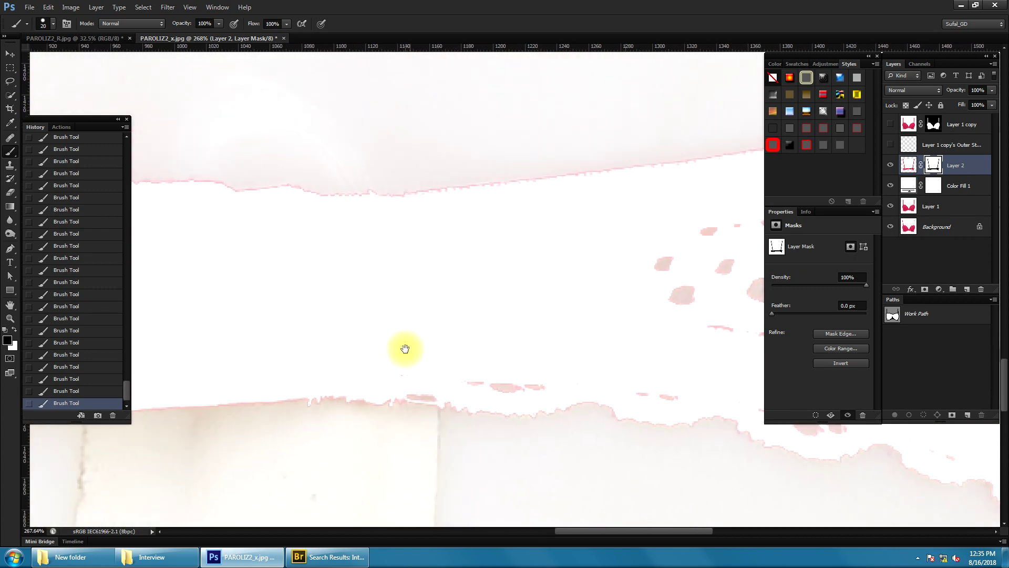
{"action": "key", "text": "bracketright"}
{"action": "scroll", "coordinate": [327, 332], "scroll_direction": "right", "scroll_amount": 5}
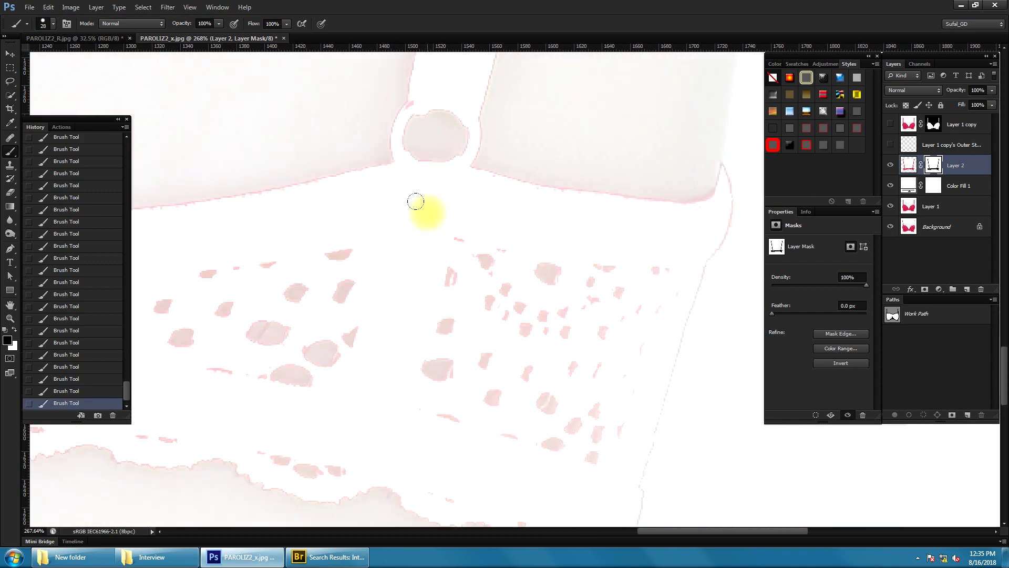
{"action": "scroll", "coordinate": [476, 182], "scroll_direction": "up", "scroll_amount": 3}
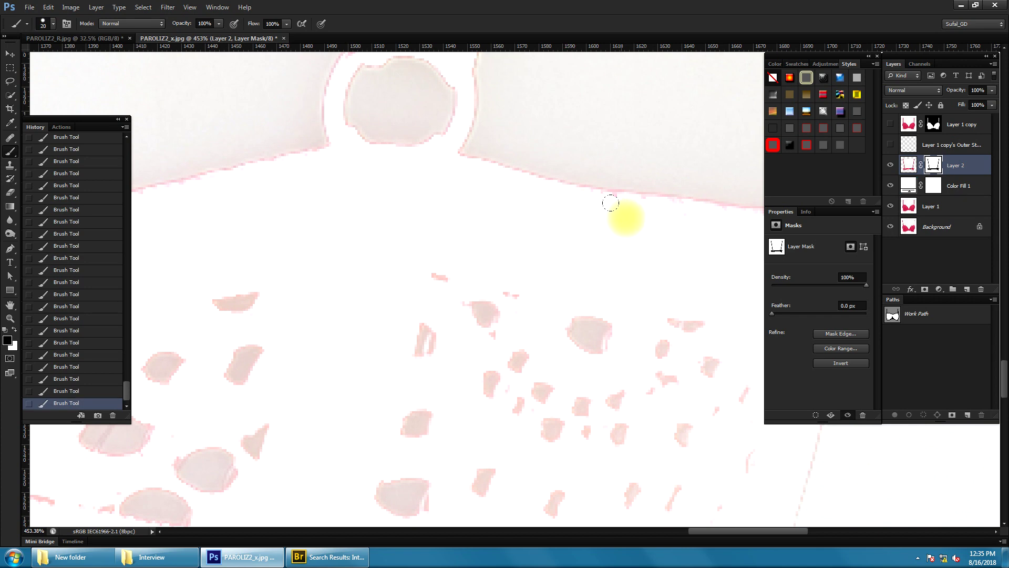
Work along the strap edges on Layer 2's mask up to the strap's top corner
{"action": "left_click_drag", "start_coordinate": [675, 227], "coordinate": [284, 216]}
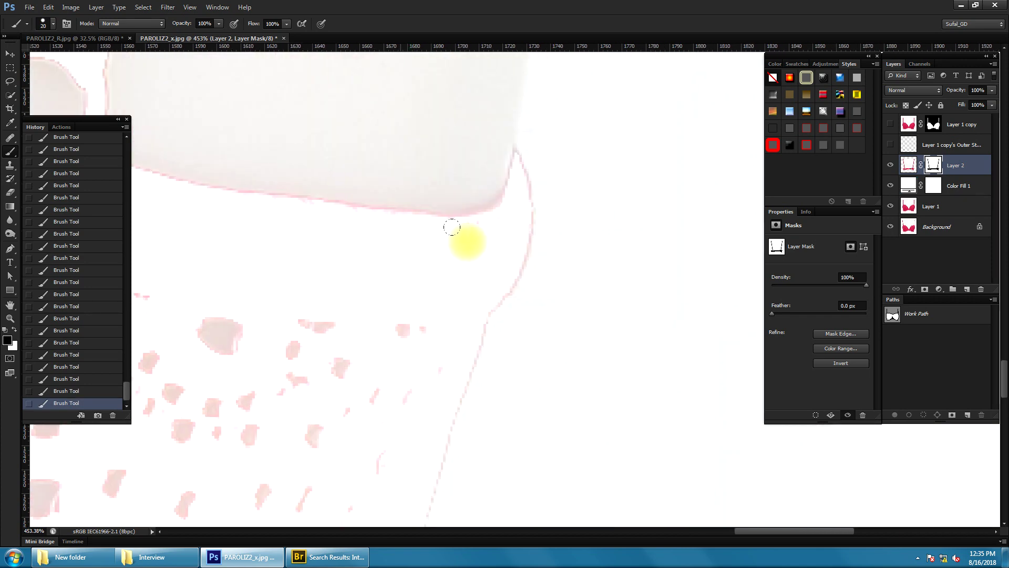
{"action": "scroll", "coordinate": [406, 266], "scroll_direction": "down", "scroll_amount": 3}
{"action": "scroll", "coordinate": [444, 280], "scroll_direction": "down", "scroll_amount": 3}
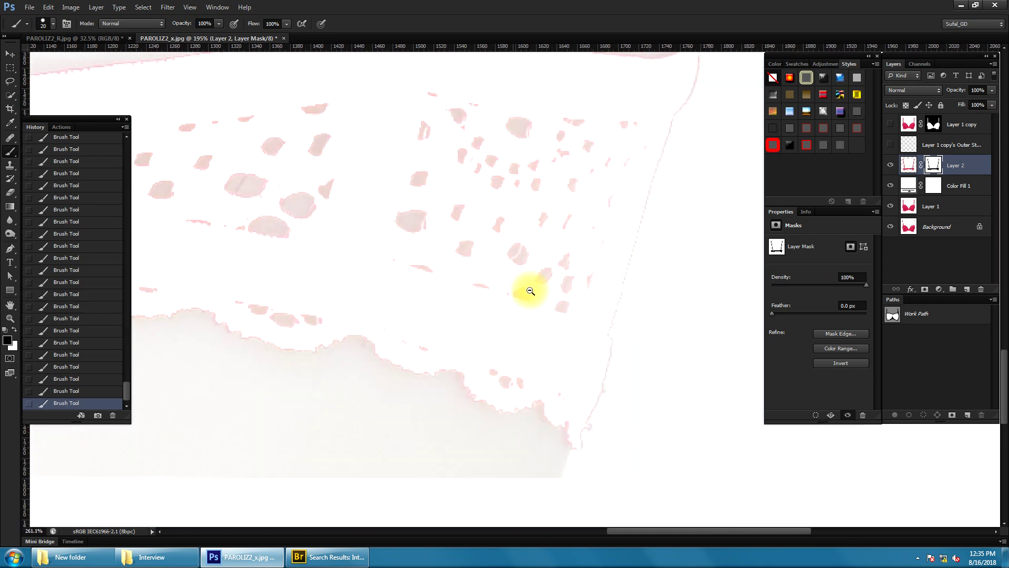
{"action": "scroll", "coordinate": [548, 305], "scroll_direction": "up", "scroll_amount": 3}
{"action": "scroll", "coordinate": [514, 338], "scroll_direction": "up", "scroll_amount": 2}
{"action": "scroll", "coordinate": [480, 399], "scroll_direction": "up", "scroll_amount": 1}
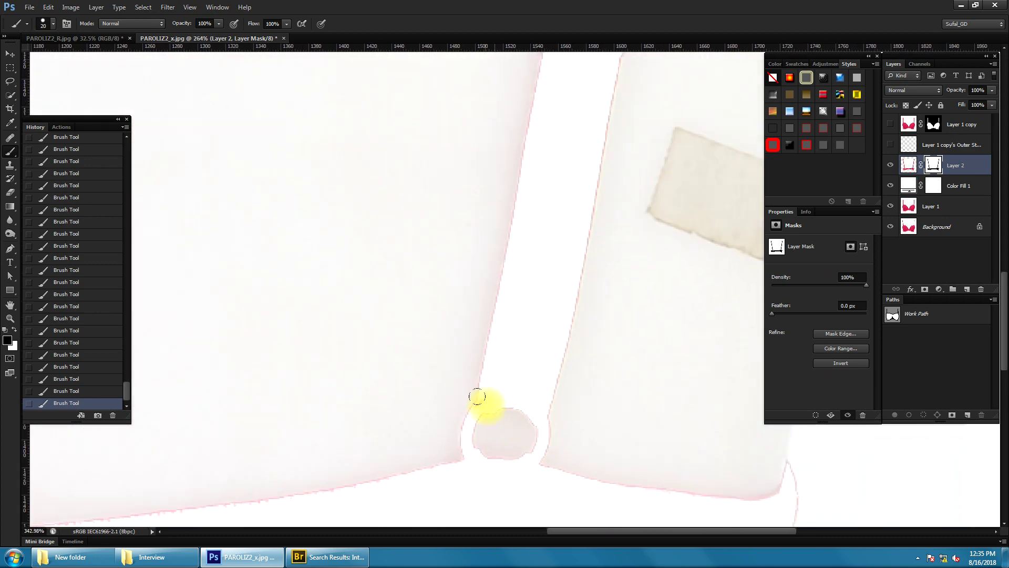
{"action": "scroll", "coordinate": [526, 268], "scroll_direction": "down", "scroll_amount": 2}
{"action": "scroll", "coordinate": [511, 262], "scroll_direction": "up", "scroll_amount": 2}
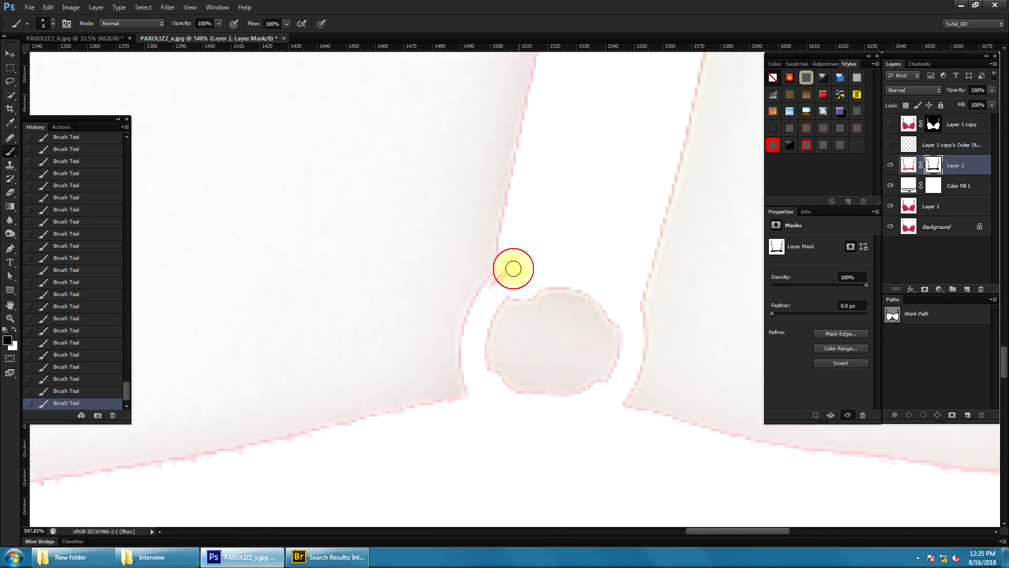
{"action": "scroll", "coordinate": [545, 249], "scroll_direction": "down", "scroll_amount": 3}
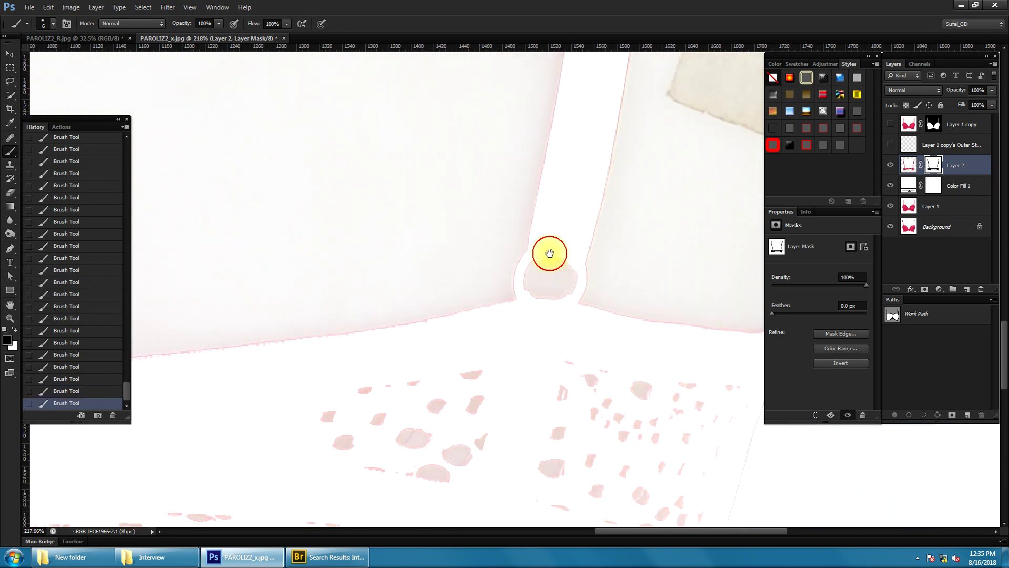
{"action": "scroll", "coordinate": [547, 252], "scroll_direction": "up", "scroll_amount": 2}
{"action": "scroll", "coordinate": [534, 340], "scroll_direction": "up", "scroll_amount": 1}
{"action": "scroll", "coordinate": [450, 370], "scroll_direction": "up", "scroll_amount": 2}
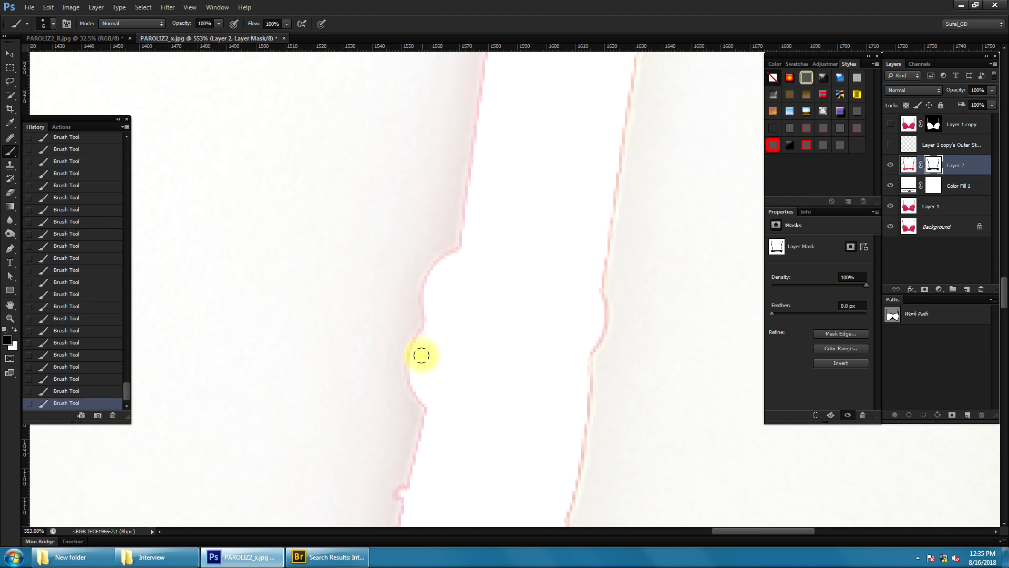
{"action": "scroll", "coordinate": [446, 380], "scroll_direction": "down", "scroll_amount": 1}
{"action": "scroll", "coordinate": [473, 365], "scroll_direction": "down", "scroll_amount": 2}
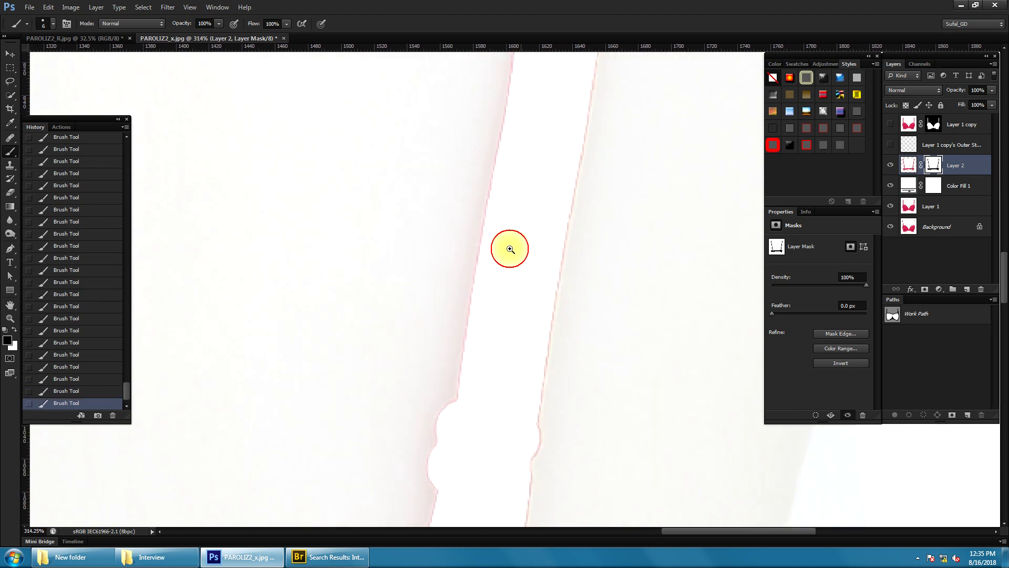
{"action": "scroll", "coordinate": [509, 248], "scroll_direction": "down", "scroll_amount": 2}
{"action": "scroll", "coordinate": [523, 228], "scroll_direction": "down", "scroll_amount": 1}
{"action": "scroll", "coordinate": [526, 342], "scroll_direction": "up", "scroll_amount": 3}
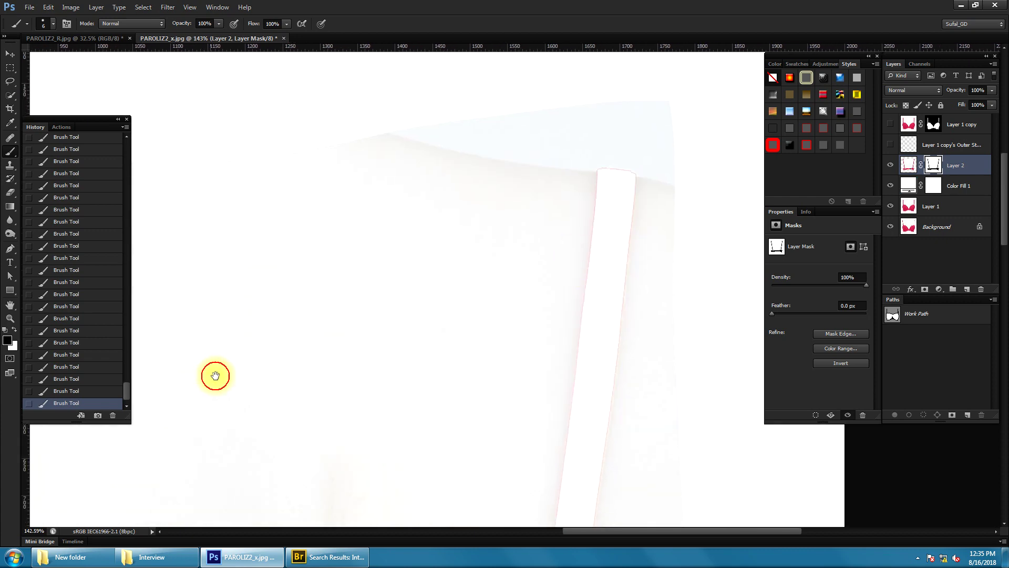
{"action": "scroll", "coordinate": [214, 374], "scroll_direction": "left", "scroll_amount": 8}
{"action": "scroll", "coordinate": [578, 247], "scroll_direction": "left", "scroll_amount": 4}
{"action": "scroll", "coordinate": [473, 232], "scroll_direction": "down", "scroll_amount": 3}
{"action": "scroll", "coordinate": [377, 118], "scroll_direction": "right", "scroll_amount": 5}
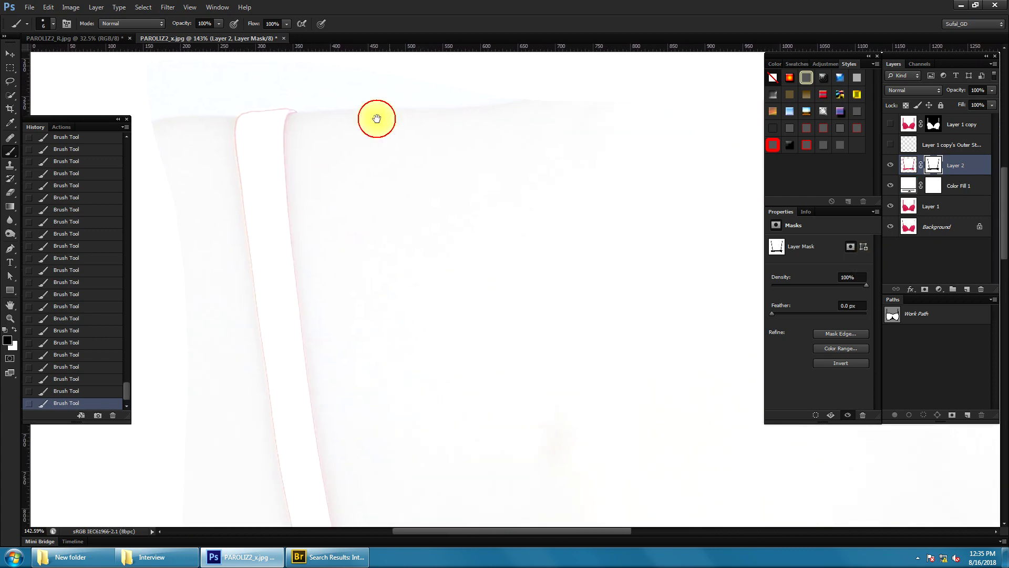
{"action": "scroll", "coordinate": [416, 273], "scroll_direction": "down", "scroll_amount": 3}
{"action": "scroll", "coordinate": [323, 167], "scroll_direction": "up", "scroll_amount": 1}
{"action": "scroll", "coordinate": [376, 220], "scroll_direction": "up", "scroll_amount": 2}
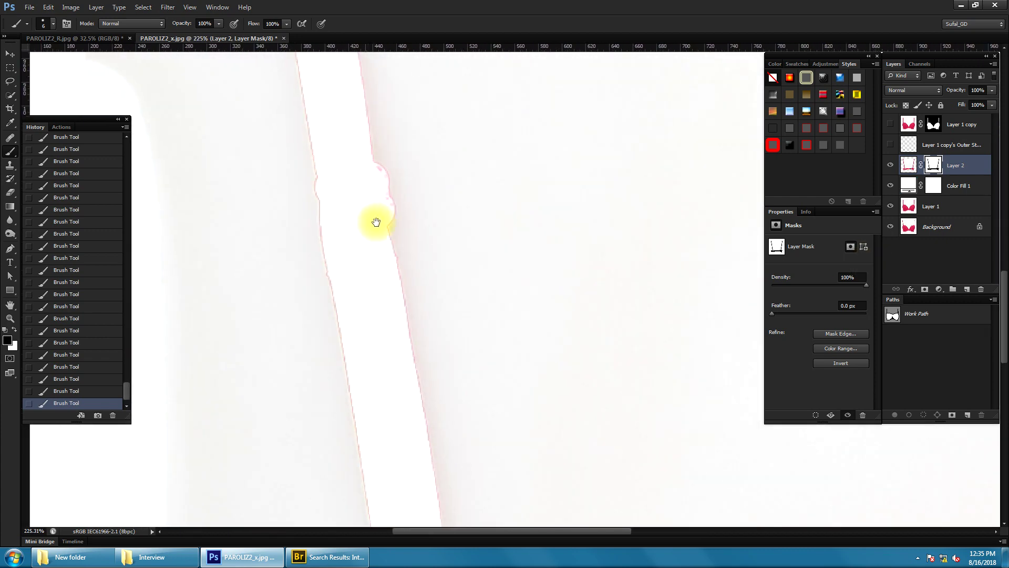
{"action": "scroll", "coordinate": [377, 176], "scroll_direction": "up", "scroll_amount": 1}
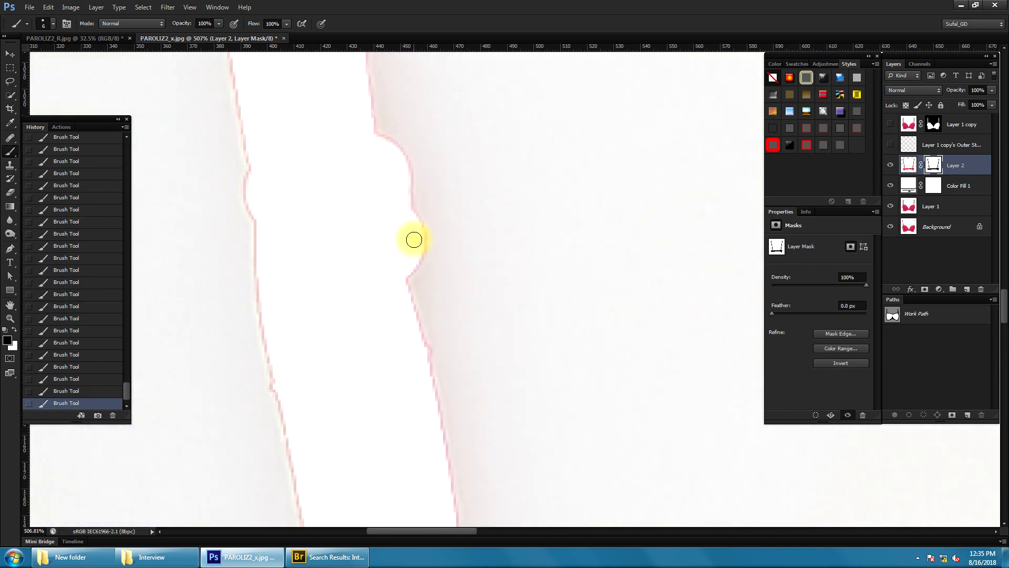
{"action": "scroll", "coordinate": [389, 240], "scroll_direction": "down", "scroll_amount": 2}
{"action": "scroll", "coordinate": [447, 210], "scroll_direction": "down", "scroll_amount": 2}
{"action": "scroll", "coordinate": [495, 327], "scroll_direction": "down", "scroll_amount": 2}
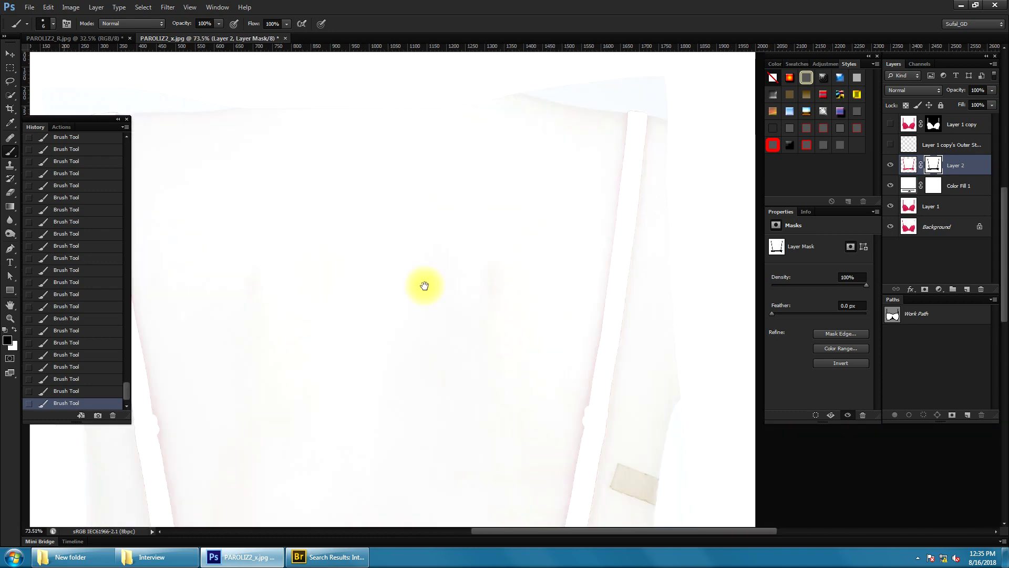
{"action": "scroll", "coordinate": [422, 284], "scroll_direction": "down", "scroll_amount": 1}
{"action": "scroll", "coordinate": [532, 381], "scroll_direction": "up", "scroll_amount": 2}
{"action": "scroll", "coordinate": [500, 356], "scroll_direction": "up", "scroll_amount": 1}
{"action": "scroll", "coordinate": [406, 277], "scroll_direction": "down", "scroll_amount": 2}
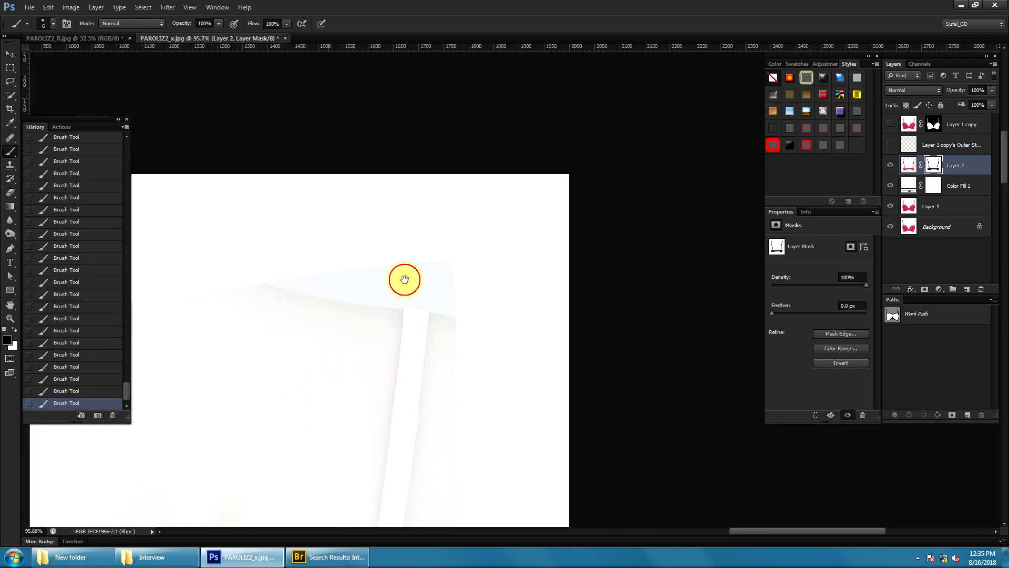
{"action": "scroll", "coordinate": [497, 323], "scroll_direction": "up", "scroll_amount": 1}
{"action": "scroll", "coordinate": [548, 244], "scroll_direction": "up", "scroll_amount": 2}
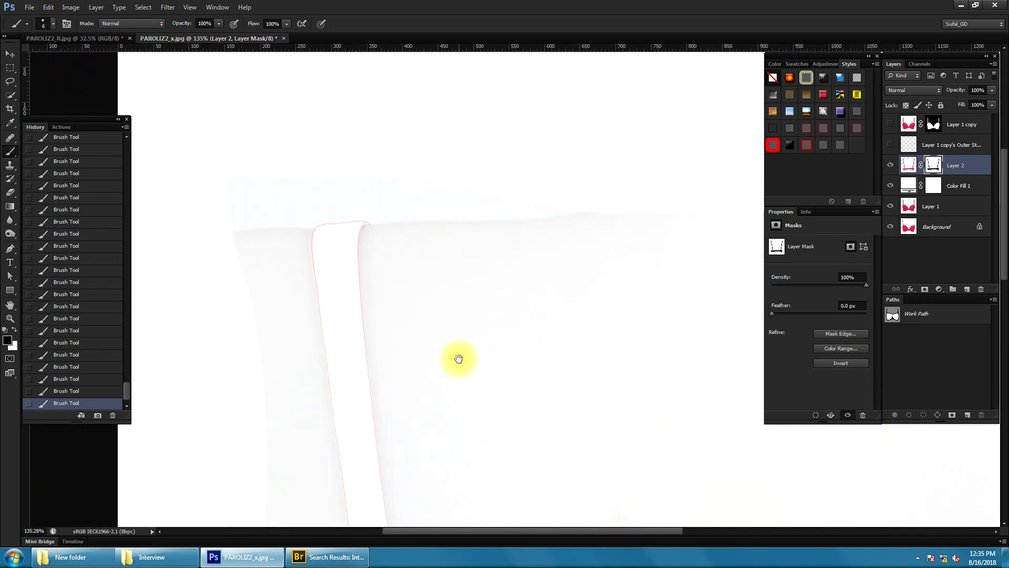
{"action": "mouse_move", "coordinate": [458, 359]}
{"action": "left_mouse_down"}
{"action": "mouse_move", "coordinate": [351, 288]}
{"action": "mouse_move", "coordinate": [311, 169]}
{"action": "left_mouse_up"}
{"action": "scroll", "coordinate": [458, 226], "scroll_direction": "down", "scroll_amount": 5}
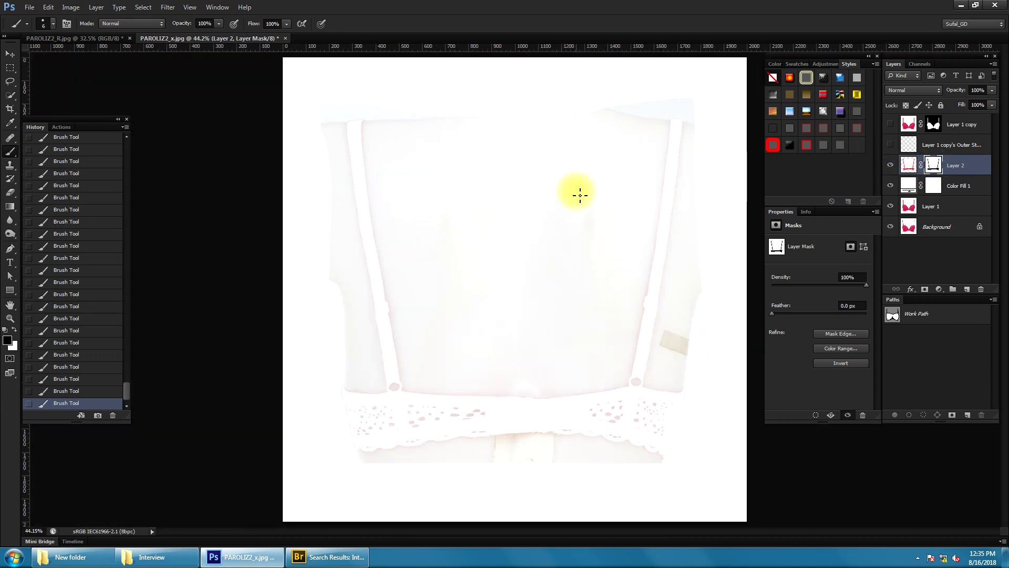
{"action": "right_click", "coordinate": [530, 228]}
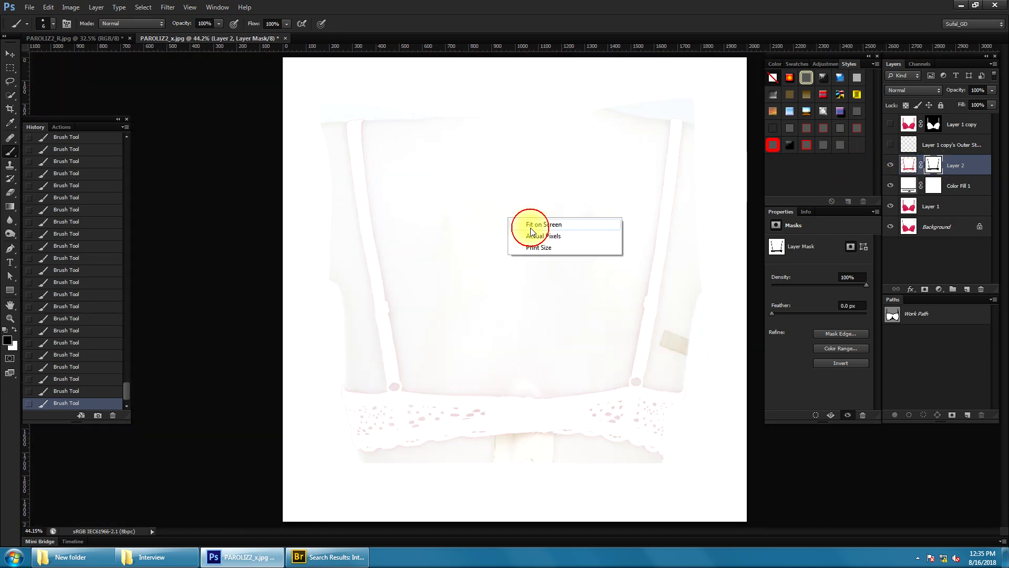
Invert Layer 2's mask and check it on its own before returning to the image
{"action": "key", "text": "ctrl+i"}
{"action": "left_click", "coordinate": [934, 167], "text": "alt"}
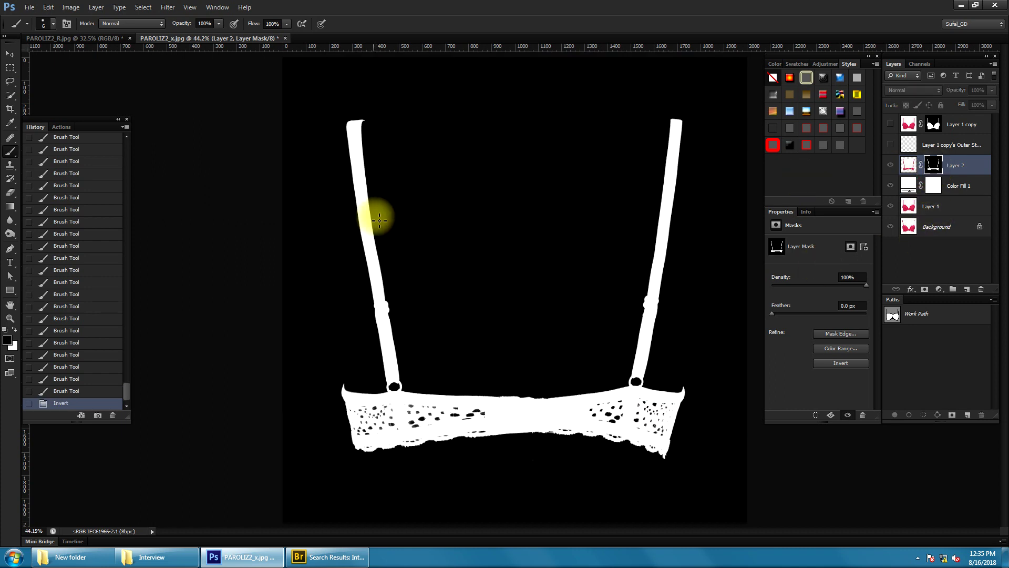
{"action": "left_click", "coordinate": [941, 174], "text": "alt"}
Show Layer 1 copy again and load its mask as a selection
{"action": "left_click", "coordinate": [891, 124]}
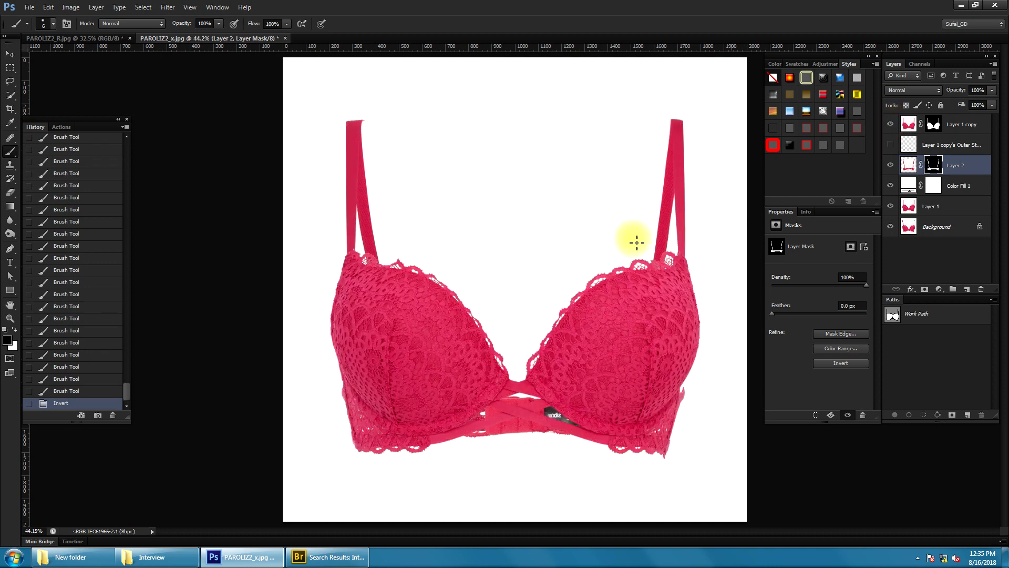
{"action": "left_click_drag", "start_coordinate": [405, 263], "coordinate": [446, 395]}
{"action": "scroll", "coordinate": [338, 253], "scroll_direction": "up", "scroll_amount": 5}
{"action": "scroll", "coordinate": [356, 319], "scroll_direction": "up", "scroll_amount": 5}
{"action": "scroll", "coordinate": [356, 320], "scroll_direction": "up", "scroll_amount": 5}
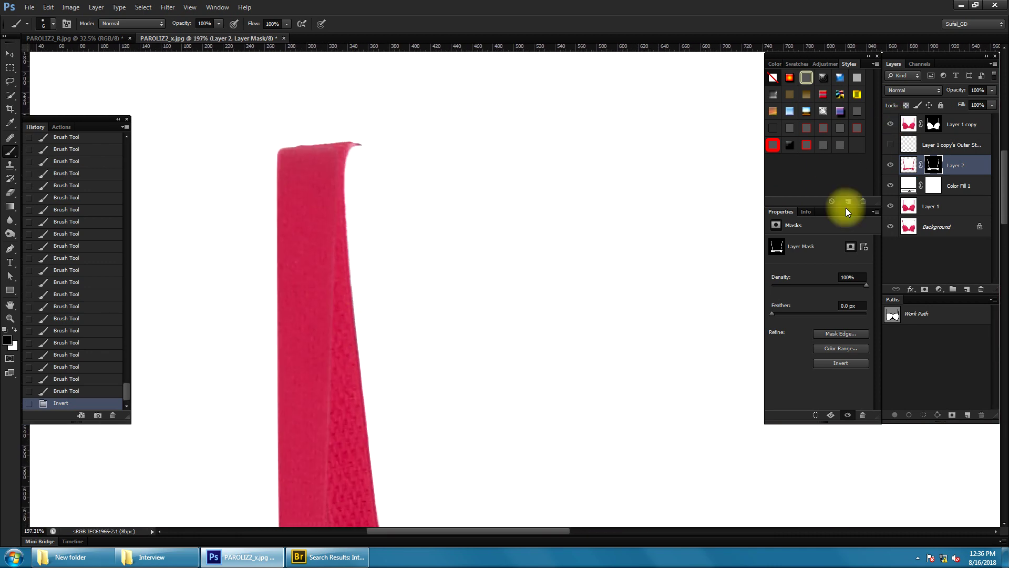
{"action": "left_click", "coordinate": [934, 124], "text": "ctrl"}
{"action": "scroll", "coordinate": [465, 255], "scroll_direction": "down", "scroll_amount": 2}
Start a pen path on the left strap's edge, curving over its top corner down to the lace
{"action": "scroll", "coordinate": [440, 198], "scroll_direction": "down", "scroll_amount": 2}
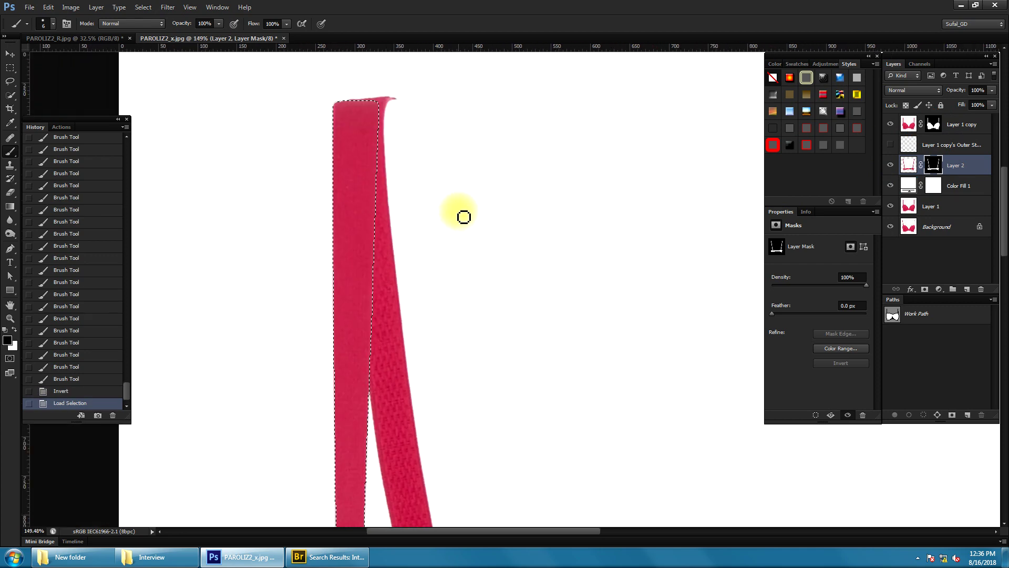
{"action": "key", "text": "p"}
{"action": "scroll", "coordinate": [295, 126], "scroll_direction": "up", "scroll_amount": 2}
{"action": "scroll", "coordinate": [305, 173], "scroll_direction": "up", "scroll_amount": 2}
{"action": "scroll", "coordinate": [316, 158], "scroll_direction": "up", "scroll_amount": 1}
{"action": "left_click_drag", "start_coordinate": [316, 225], "coordinate": [316, 162]}
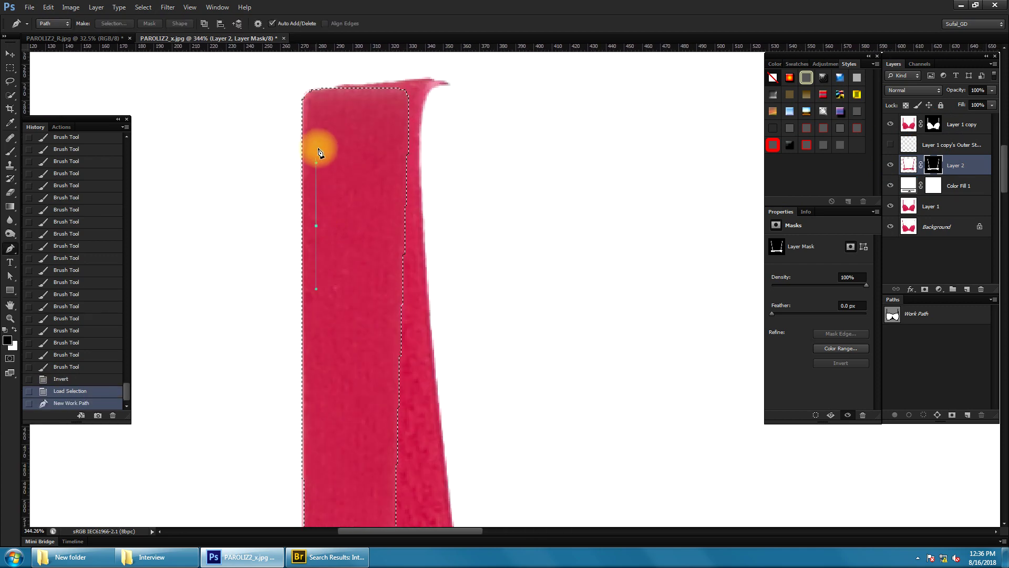
{"action": "scroll", "coordinate": [386, 92], "scroll_direction": "up", "scroll_amount": 1}
{"action": "scroll", "coordinate": [362, 93], "scroll_direction": "up", "scroll_amount": 1}
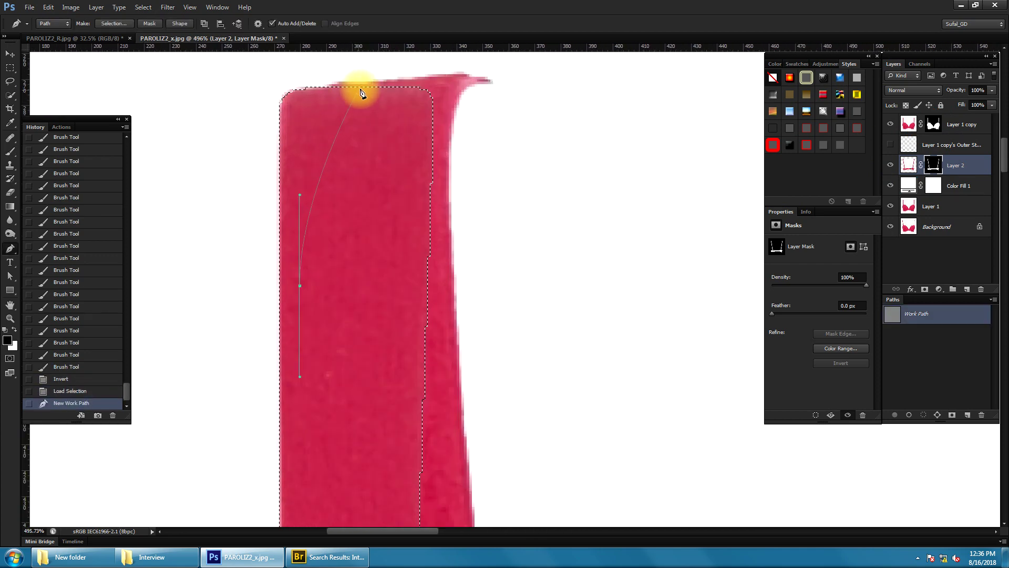
{"action": "left_click_drag", "start_coordinate": [362, 92], "coordinate": [419, 86]}
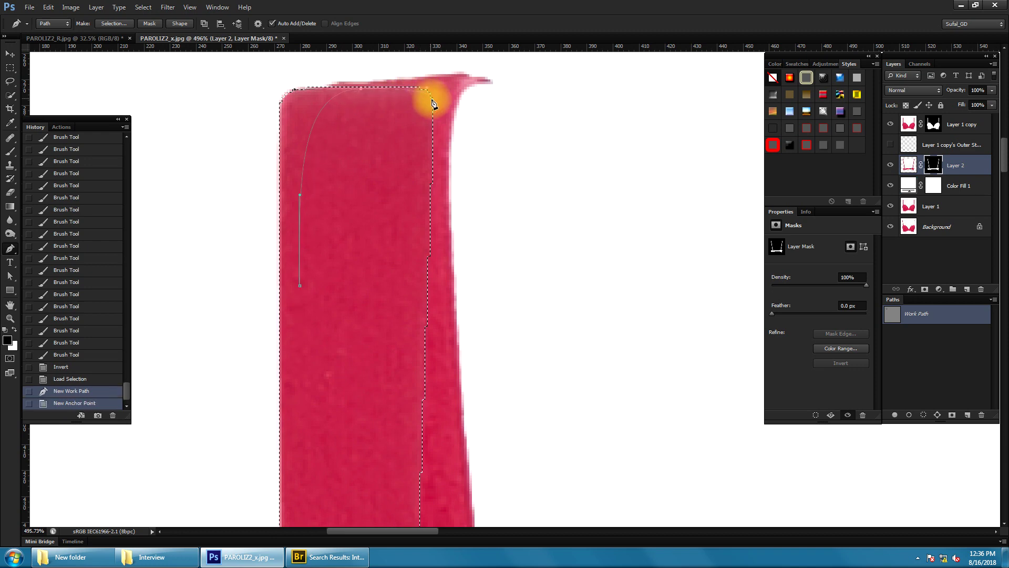
{"action": "mouse_move", "coordinate": [439, 128]}
{"action": "left_mouse_down"}
{"action": "mouse_move", "coordinate": [439, 136]}
{"action": "mouse_move", "coordinate": [438, 128]}
{"action": "left_mouse_up"}
{"action": "key", "text": "Up"}
{"action": "scroll", "coordinate": [439, 259], "scroll_direction": "down", "scroll_amount": 1}
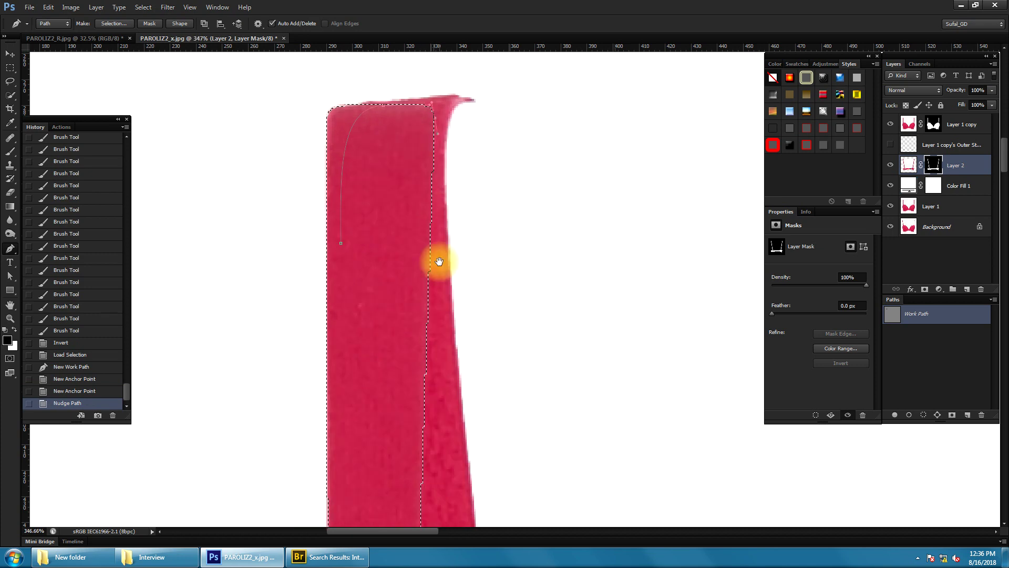
{"action": "scroll", "coordinate": [452, 323], "scroll_direction": "down", "scroll_amount": 1}
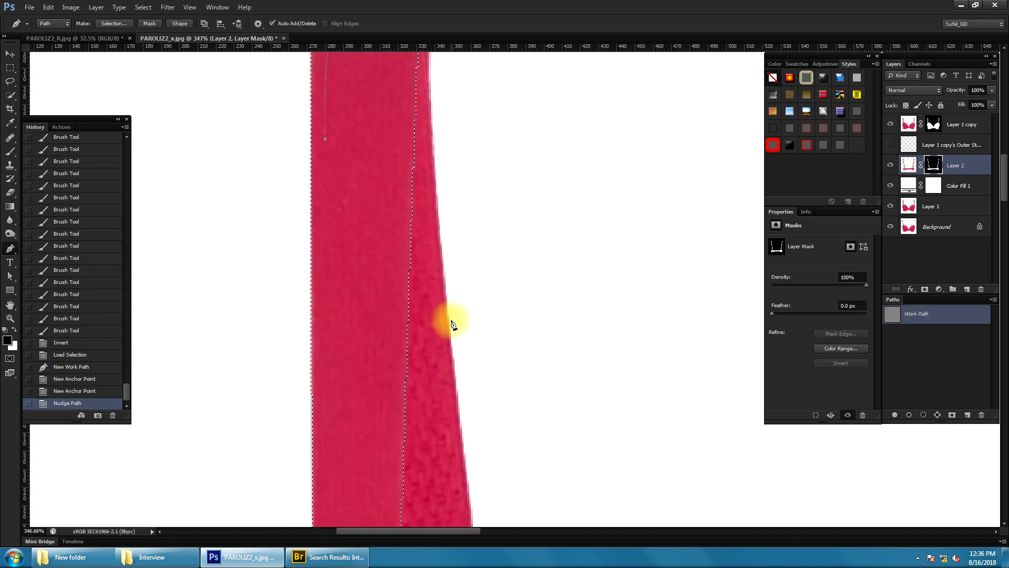
{"action": "left_click", "coordinate": [466, 511]}
{"action": "scroll", "coordinate": [462, 485], "scroll_direction": "down", "scroll_amount": 1}
{"action": "scroll", "coordinate": [413, 192], "scroll_direction": "down", "scroll_amount": 1}
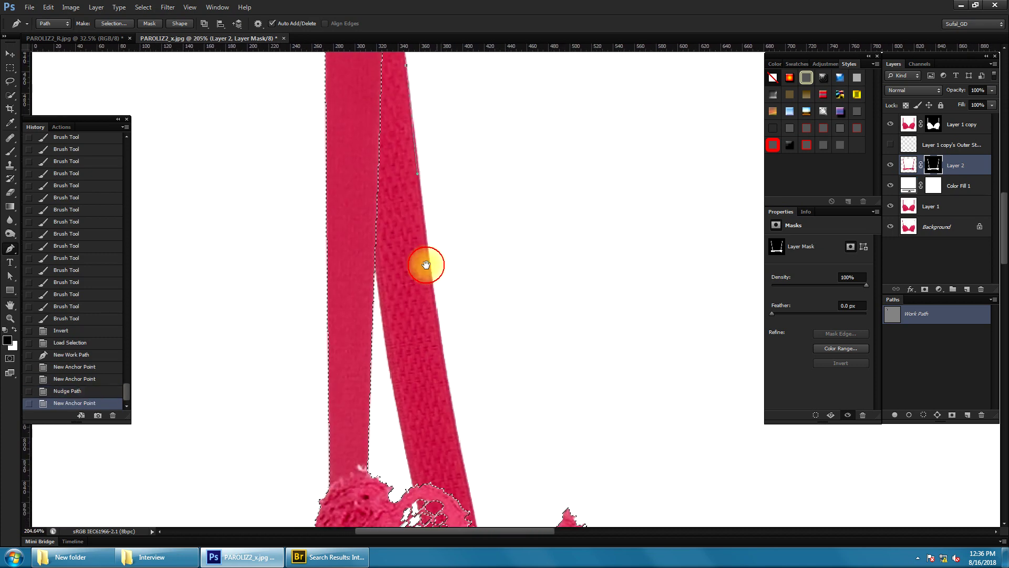
{"action": "left_click_drag", "start_coordinate": [426, 264], "coordinate": [417, 196]}
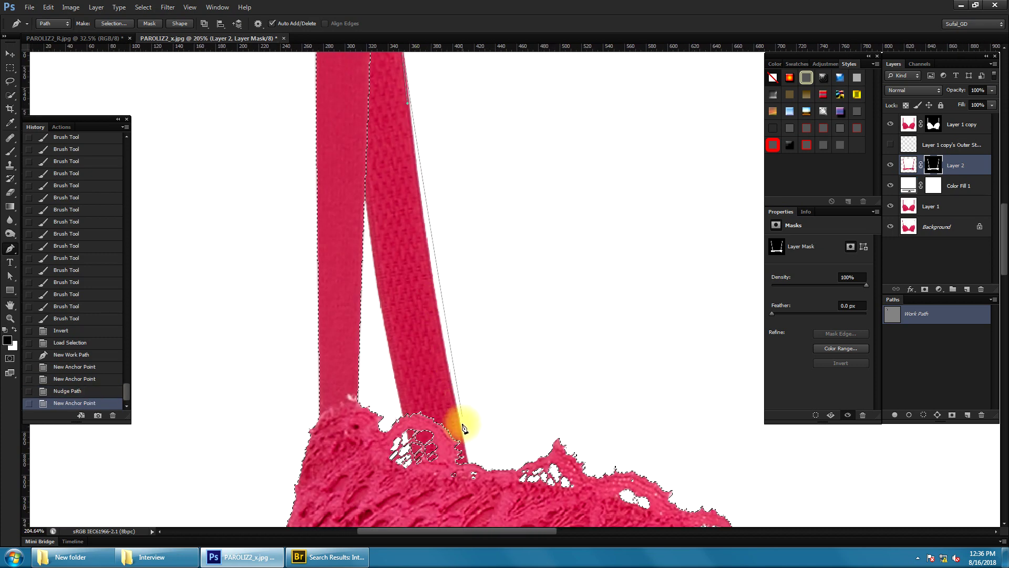
{"action": "left_click", "coordinate": [477, 494]}
{"action": "left_click", "coordinate": [432, 253]}
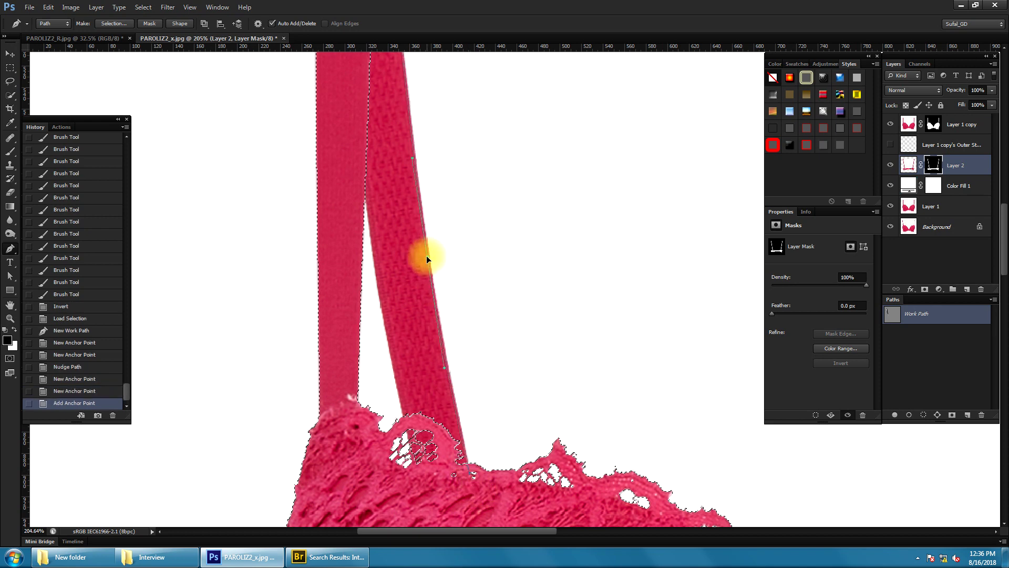
{"action": "scroll", "coordinate": [427, 259], "scroll_direction": "down", "scroll_amount": 3}
{"action": "left_click_drag", "start_coordinate": [428, 292], "coordinate": [473, 397]}
{"action": "key", "text": "Down"}
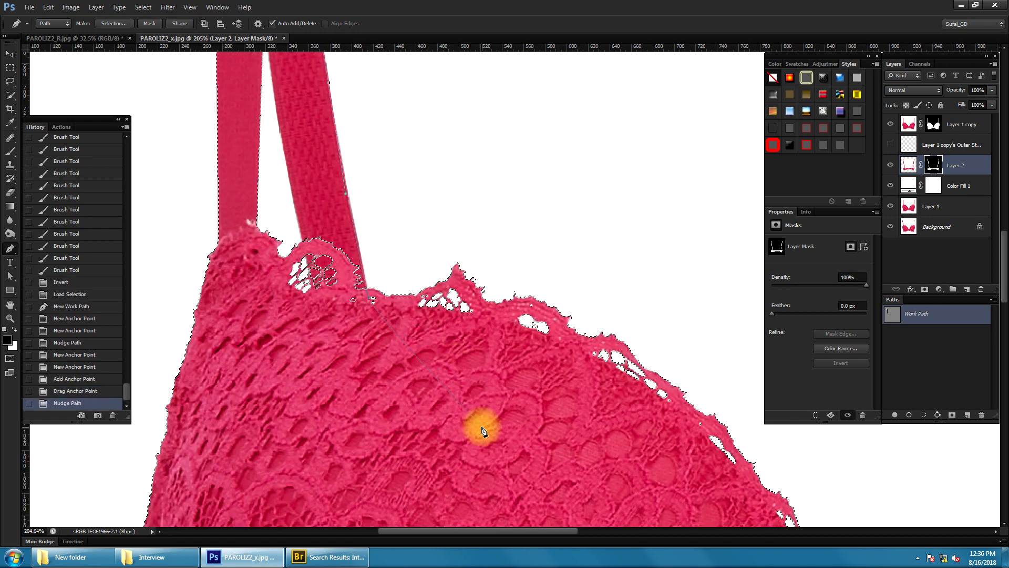
Continue the path from the lace to the right strap, up to its top-right corner
{"action": "left_click", "coordinate": [485, 427]}
{"action": "scroll", "coordinate": [552, 405], "scroll_direction": "down", "scroll_amount": 3}
{"action": "scroll", "coordinate": [453, 329], "scroll_direction": "down", "scroll_amount": 2}
{"action": "left_click_drag", "start_coordinate": [453, 329], "coordinate": [252, 397]}
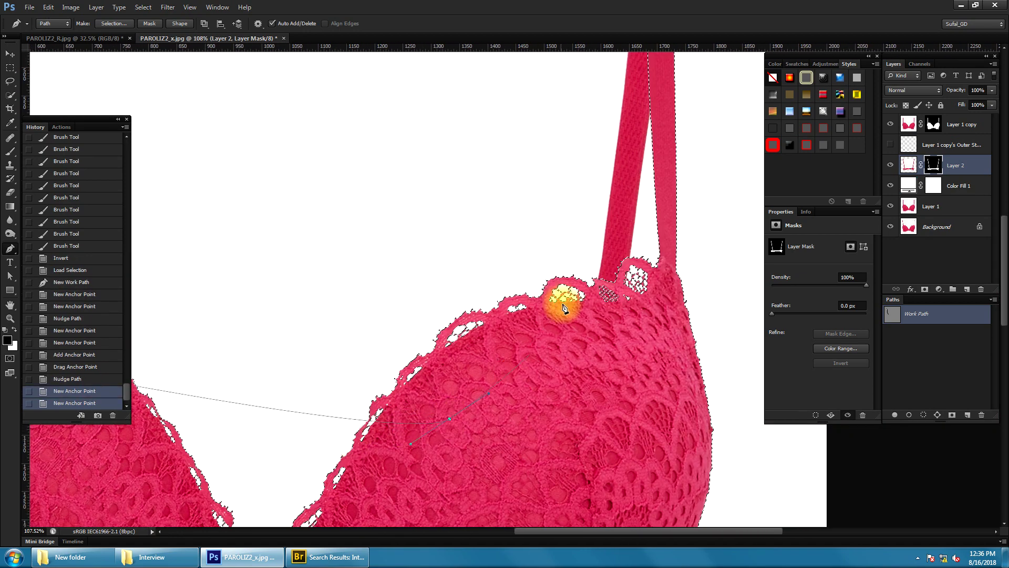
{"action": "scroll", "coordinate": [559, 293], "scroll_direction": "up", "scroll_amount": 2}
{"action": "left_click", "coordinate": [611, 208]}
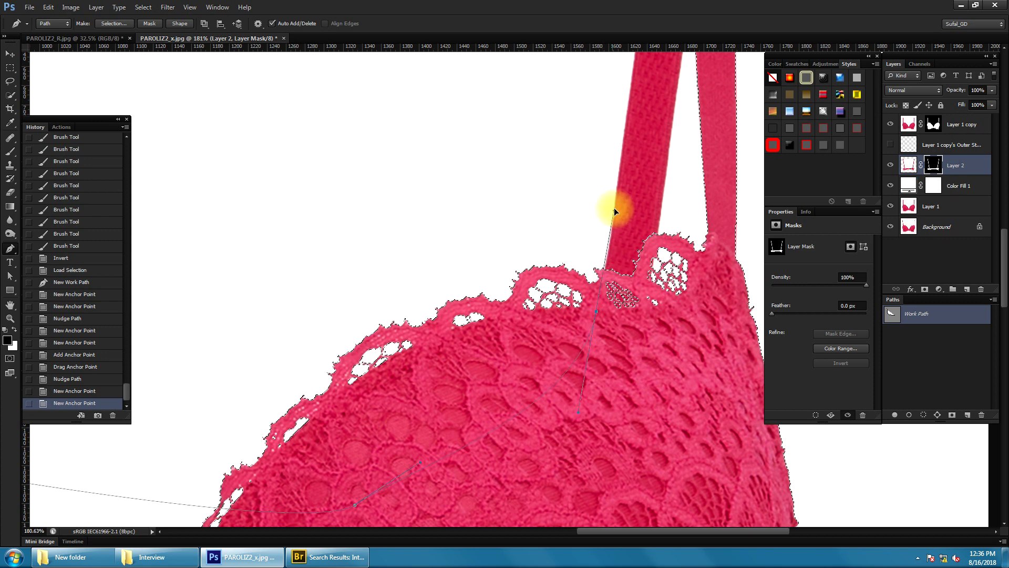
{"action": "left_click", "coordinate": [614, 209]}
{"action": "scroll", "coordinate": [615, 207], "scroll_direction": "up", "scroll_amount": 5}
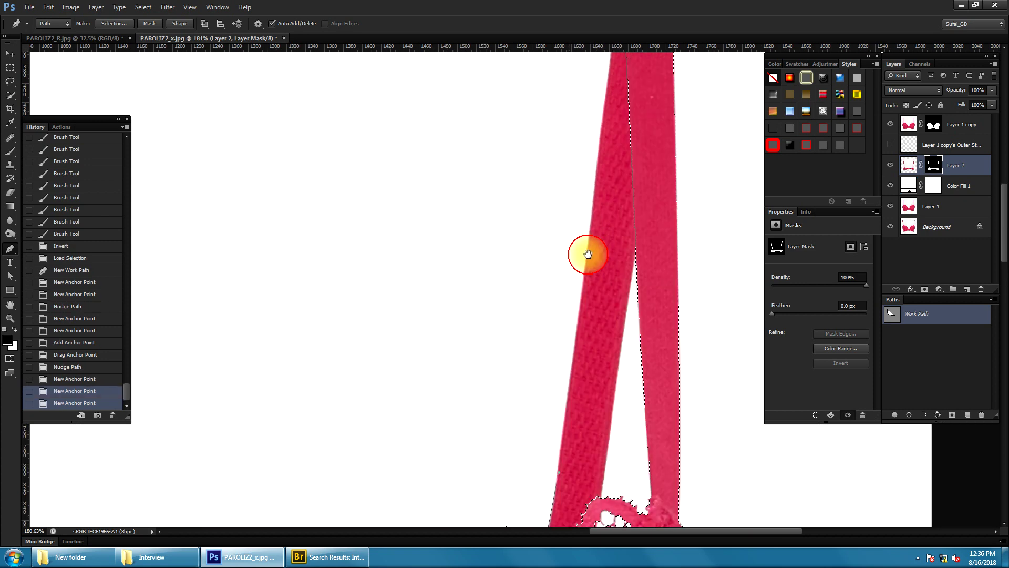
{"action": "left_click", "coordinate": [599, 152]}
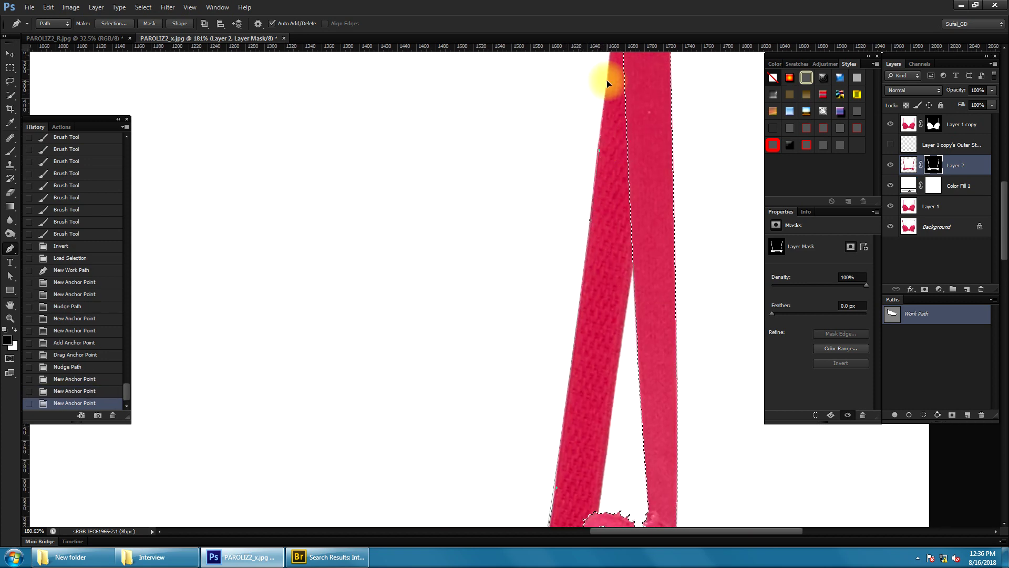
{"action": "left_click", "coordinate": [607, 85]}
{"action": "scroll", "coordinate": [615, 216], "scroll_direction": "up", "scroll_amount": 3}
{"action": "scroll", "coordinate": [610, 221], "scroll_direction": "up", "scroll_amount": 2}
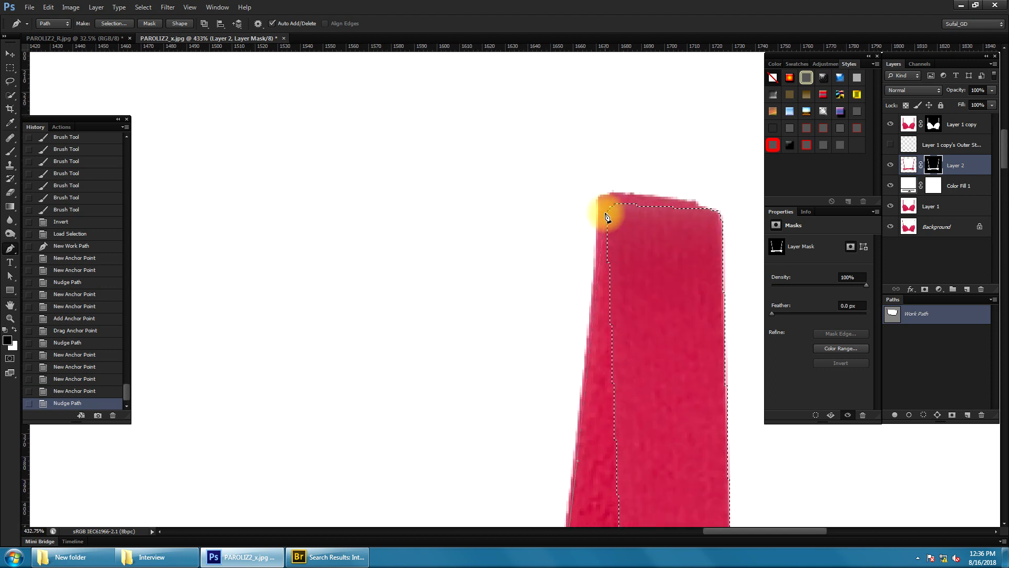
{"action": "left_click", "coordinate": [621, 205]}
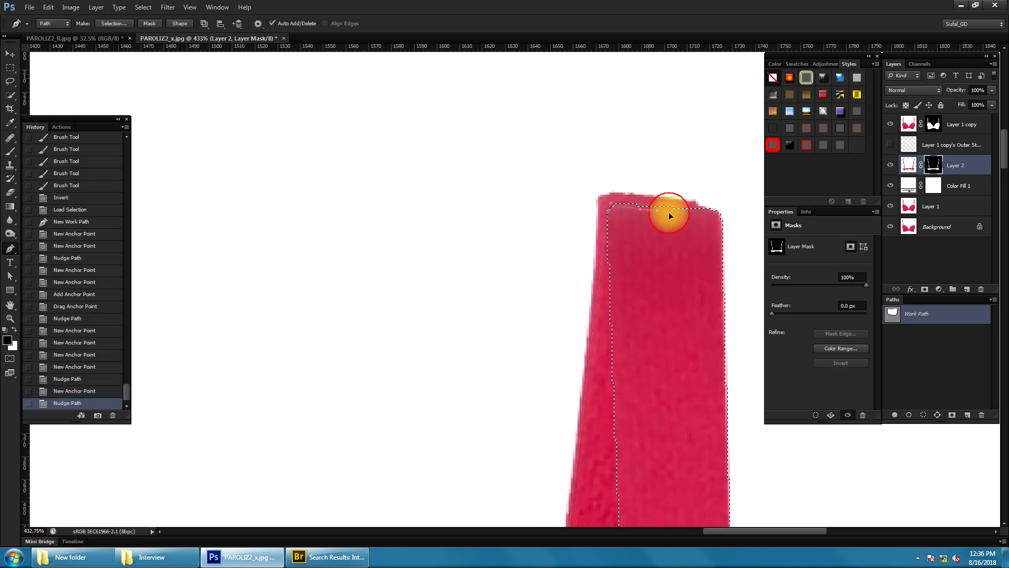
{"action": "left_click", "coordinate": [721, 218]}
Add anchors down the right cup's outer edge to the lower lace hem's corner
{"action": "scroll", "coordinate": [724, 226], "scroll_direction": "down", "scroll_amount": 2}
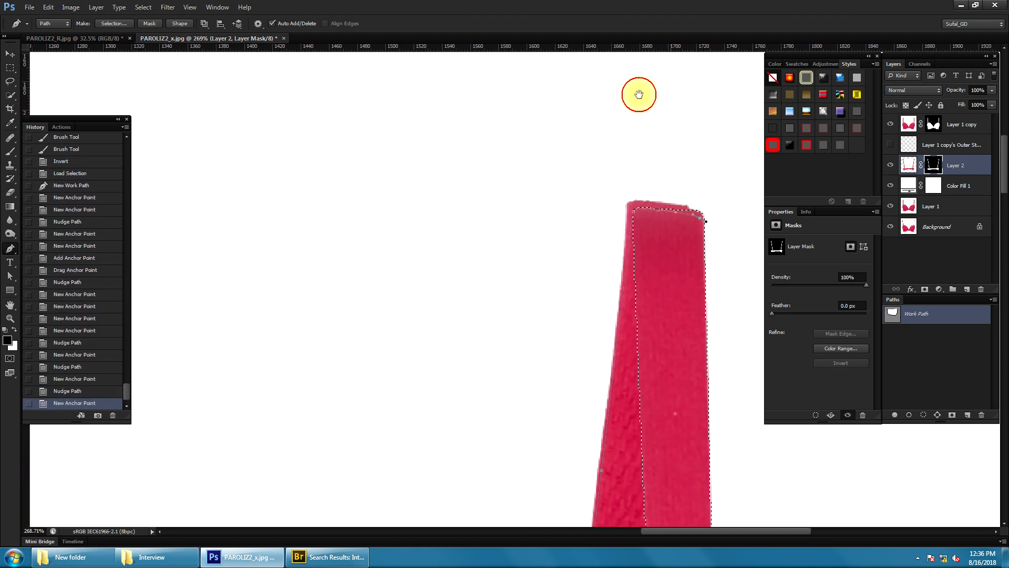
{"action": "scroll", "coordinate": [639, 94], "scroll_direction": "down", "scroll_amount": 2}
{"action": "left_click_drag", "start_coordinate": [582, 368], "coordinate": [593, 264]}
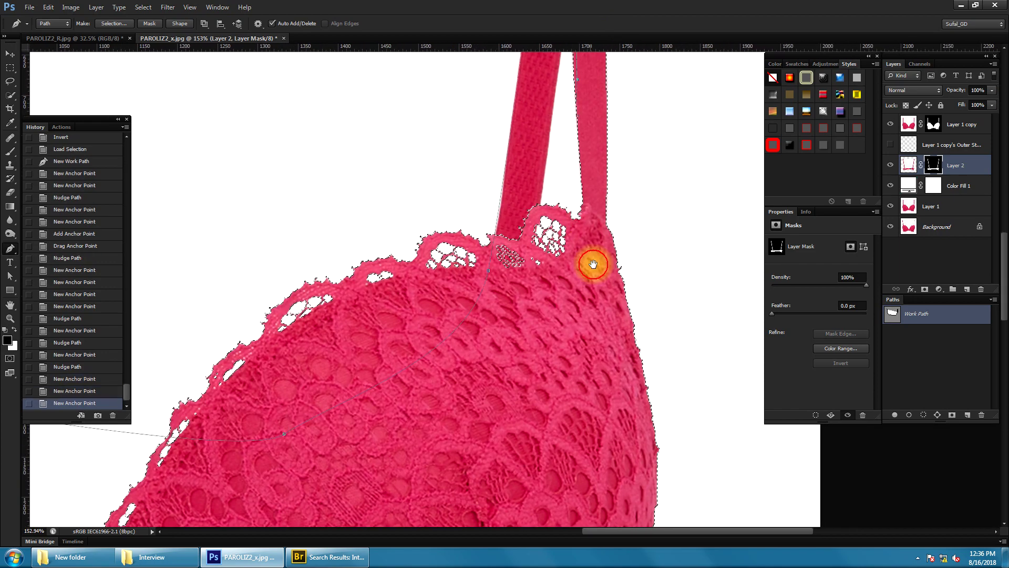
{"action": "scroll", "coordinate": [591, 417], "scroll_direction": "down", "scroll_amount": 2}
{"action": "left_click_drag", "start_coordinate": [591, 417], "coordinate": [575, 288]}
{"action": "scroll", "coordinate": [622, 223], "scroll_direction": "up", "scroll_amount": 2}
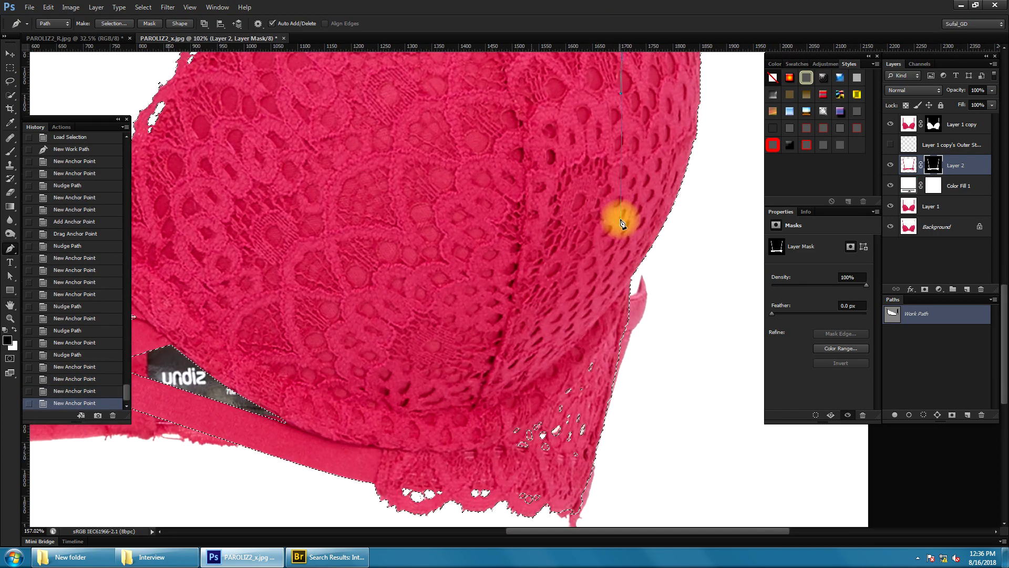
{"action": "left_click", "coordinate": [621, 223]}
{"action": "left_click", "coordinate": [617, 337]}
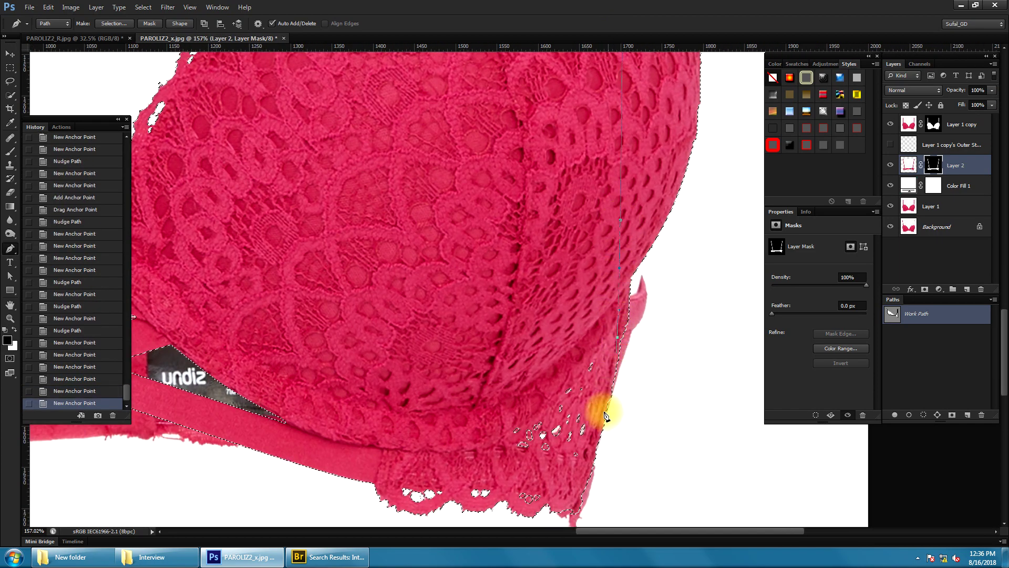
{"action": "left_click", "coordinate": [588, 471]}
{"action": "left_click_drag", "start_coordinate": [588, 471], "coordinate": [602, 314]}
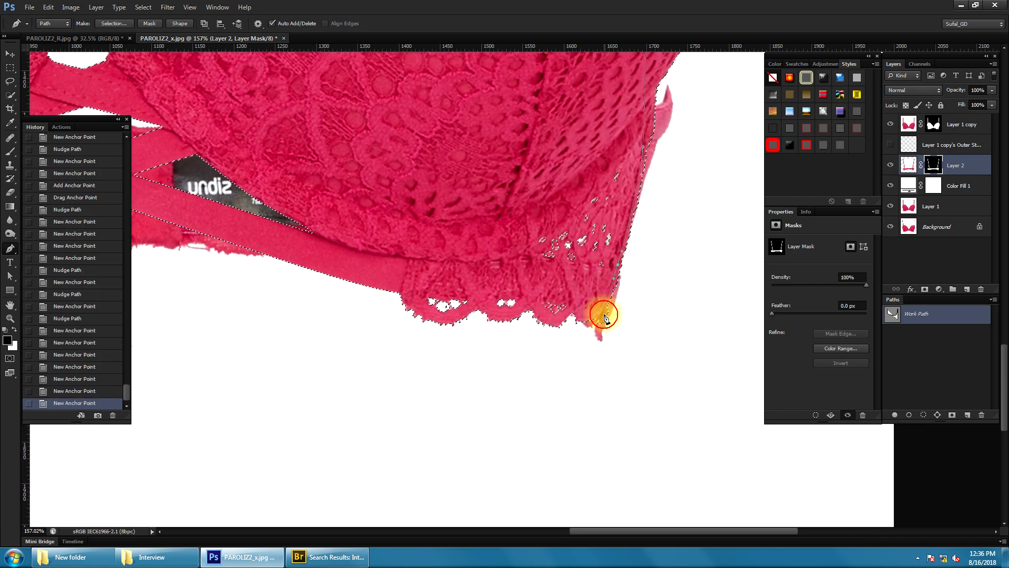
{"action": "left_click", "coordinate": [592, 323]}
{"action": "scroll", "coordinate": [575, 354], "scroll_direction": "down", "scroll_amount": 2}
Swing the pen path in wide curves below the bra around to the lower left
{"action": "scroll", "coordinate": [537, 410], "scroll_direction": "down", "scroll_amount": 2}
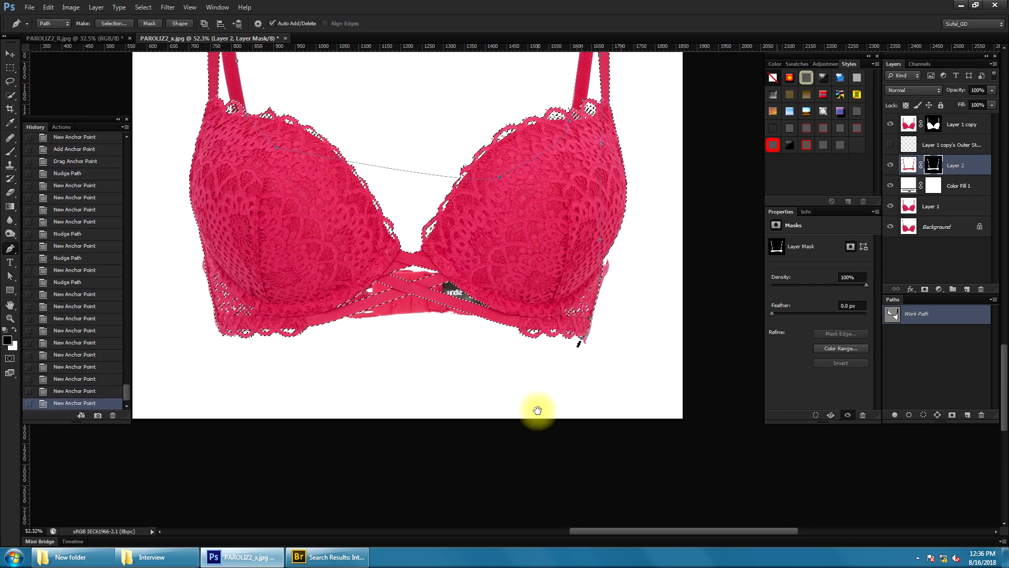
{"action": "left_click_drag", "start_coordinate": [584, 423], "coordinate": [638, 403]}
{"action": "scroll", "coordinate": [663, 336], "scroll_direction": "down", "scroll_amount": 1}
{"action": "left_click_drag", "start_coordinate": [701, 119], "coordinate": [580, 58]}
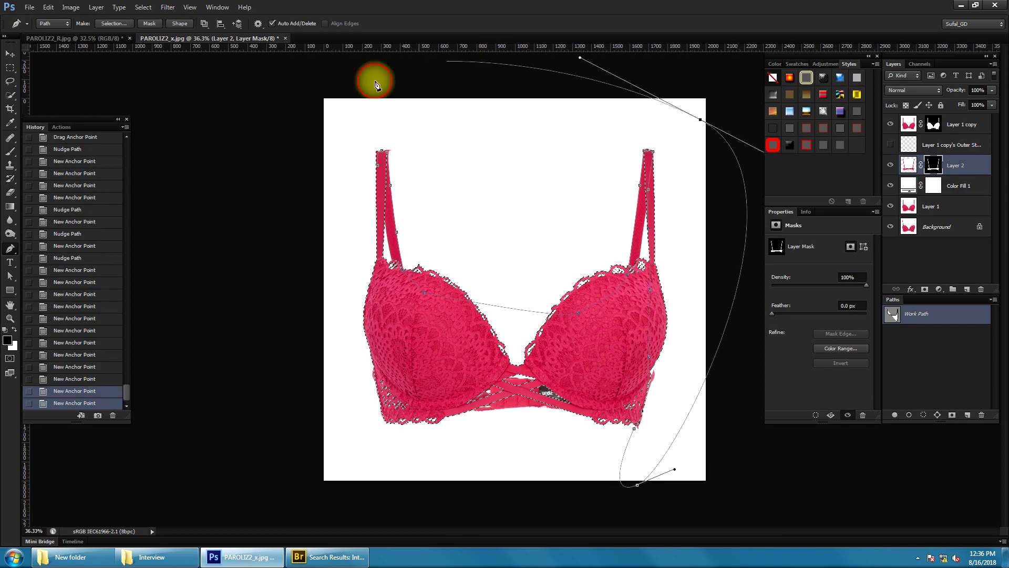
{"action": "left_click_drag", "start_coordinate": [265, 205], "coordinate": [226, 348]}
{"action": "left_click_drag", "start_coordinate": [235, 398], "coordinate": [266, 425]}
{"action": "left_click_drag", "start_coordinate": [329, 454], "coordinate": [359, 461]}
{"action": "scroll", "coordinate": [501, 434], "scroll_direction": "up", "scroll_amount": 2}
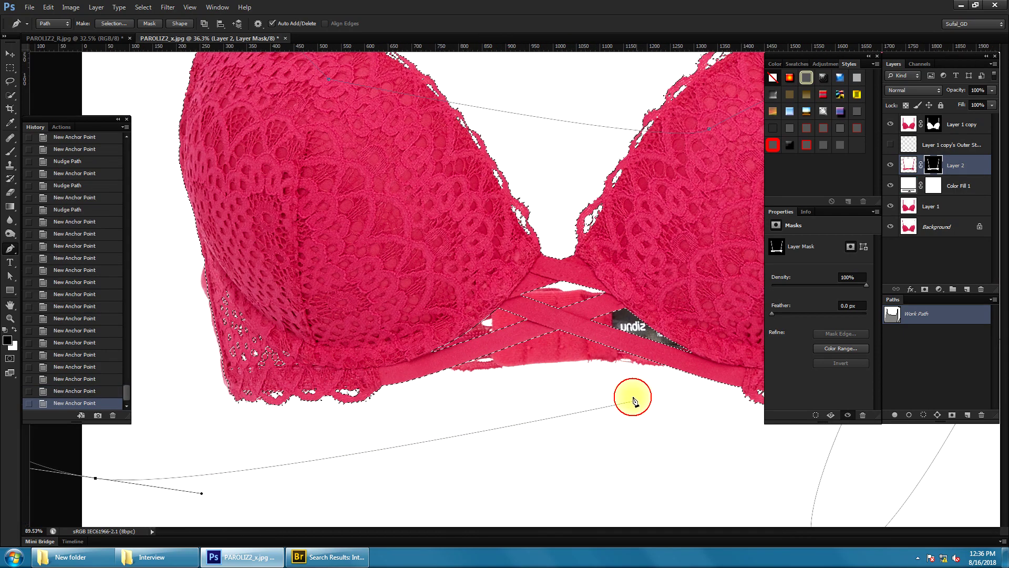
{"action": "scroll", "coordinate": [626, 400], "scroll_direction": "up", "scroll_amount": 2}
{"action": "left_click", "coordinate": [270, 354]}
Add points along the lower-left lace edge, then review the left cup and strap
{"action": "scroll", "coordinate": [619, 370], "scroll_direction": "up", "scroll_amount": 2}
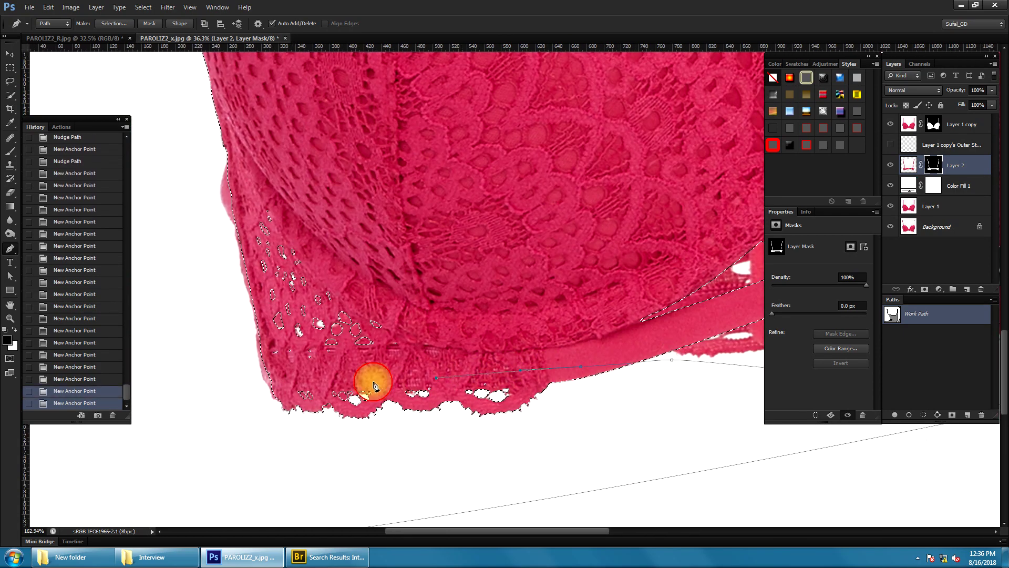
{"action": "scroll", "coordinate": [289, 387], "scroll_direction": "up", "scroll_amount": 2}
{"action": "left_click", "coordinate": [381, 410]}
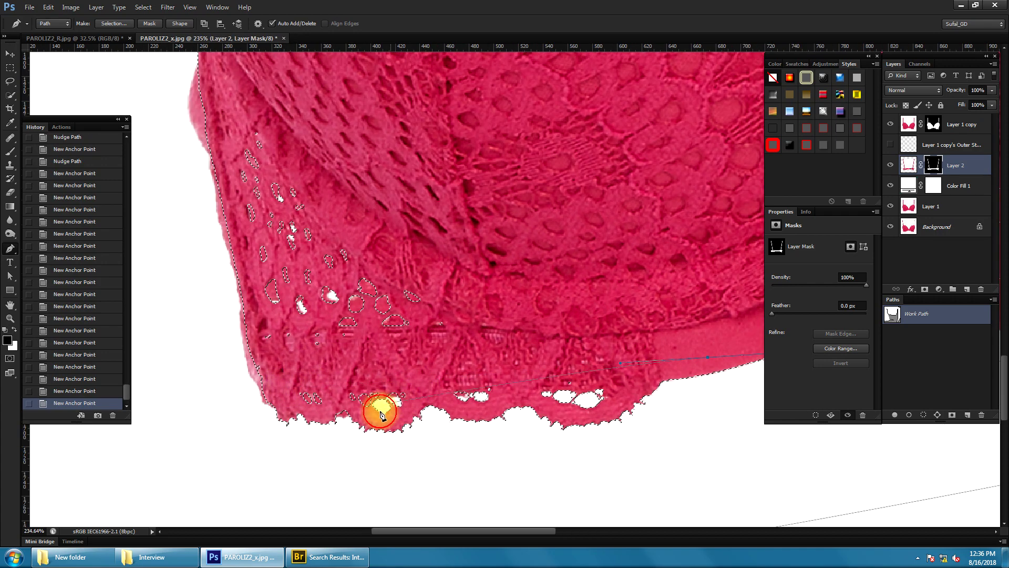
{"action": "left_click", "coordinate": [344, 424]}
{"action": "left_click", "coordinate": [288, 409]}
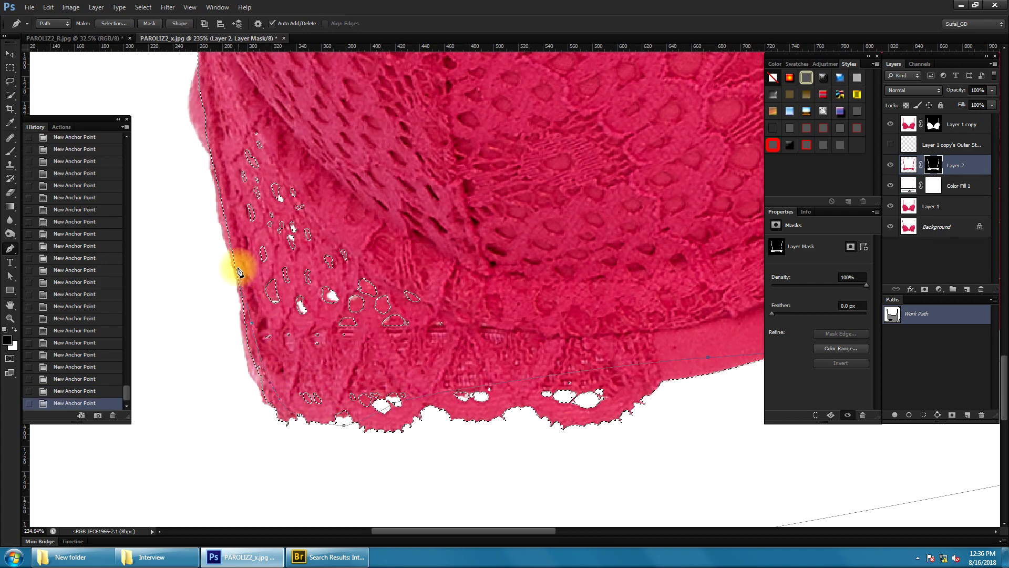
{"action": "mouse_move", "coordinate": [240, 272]}
{"action": "left_mouse_down"}
{"action": "mouse_move", "coordinate": [349, 397]}
{"action": "mouse_move", "coordinate": [334, 311]}
{"action": "left_mouse_up"}
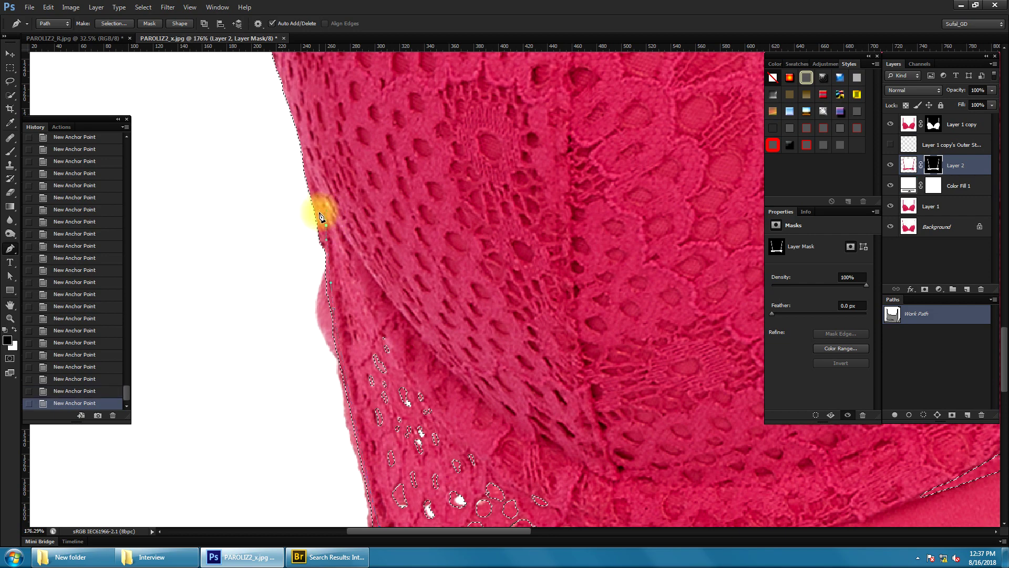
{"action": "scroll", "coordinate": [323, 215], "scroll_direction": "down", "scroll_amount": 3}
{"action": "mouse_move", "coordinate": [347, 229]}
{"action": "left_mouse_down"}
{"action": "mouse_move", "coordinate": [372, 315]}
{"action": "mouse_move", "coordinate": [376, 404]}
{"action": "left_mouse_up"}
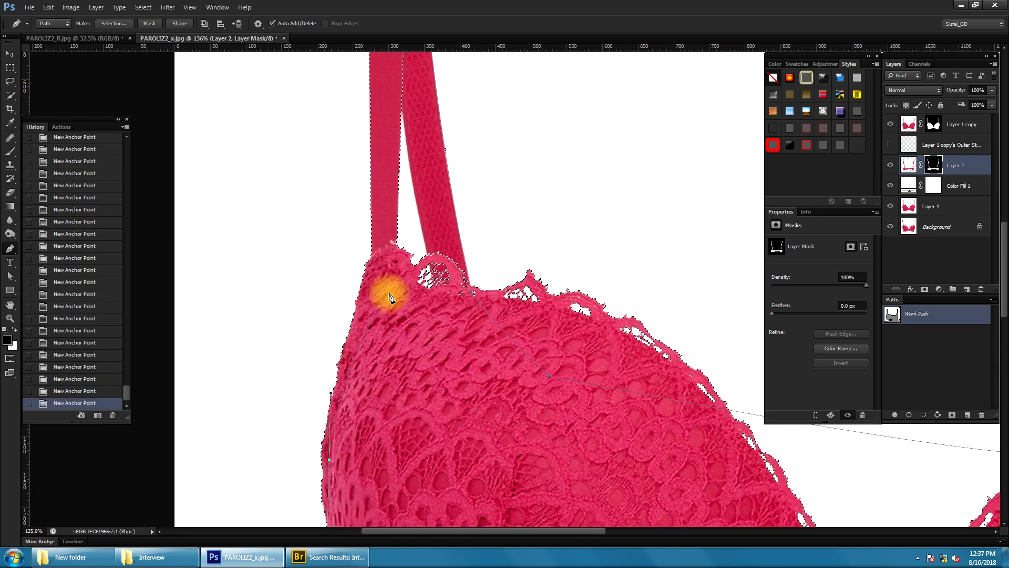
{"action": "left_click_drag", "start_coordinate": [392, 225], "coordinate": [389, 389]}
{"action": "scroll", "coordinate": [380, 221], "scroll_direction": "down", "scroll_amount": 2}
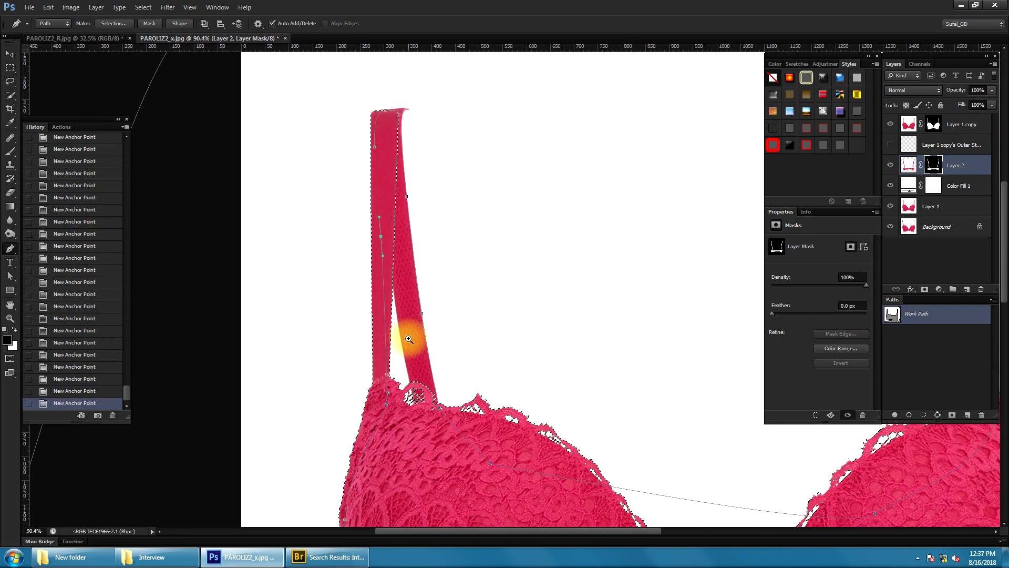
{"action": "scroll", "coordinate": [408, 334], "scroll_direction": "down", "scroll_amount": 2}
{"action": "scroll", "coordinate": [489, 295], "scroll_direction": "down", "scroll_amount": 2}
Turn the path into a feathered selection, clear it from Layer 2's mask, and deselect
{"action": "key", "text": "ctrl+Return"}
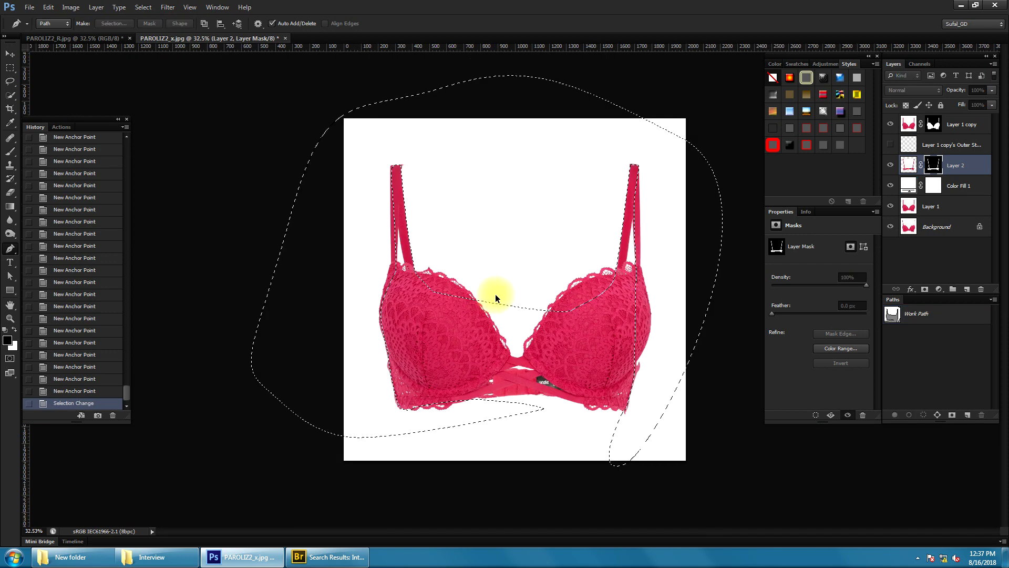
{"action": "key", "text": "shift+F6"}
{"action": "key", "text": "Return"}
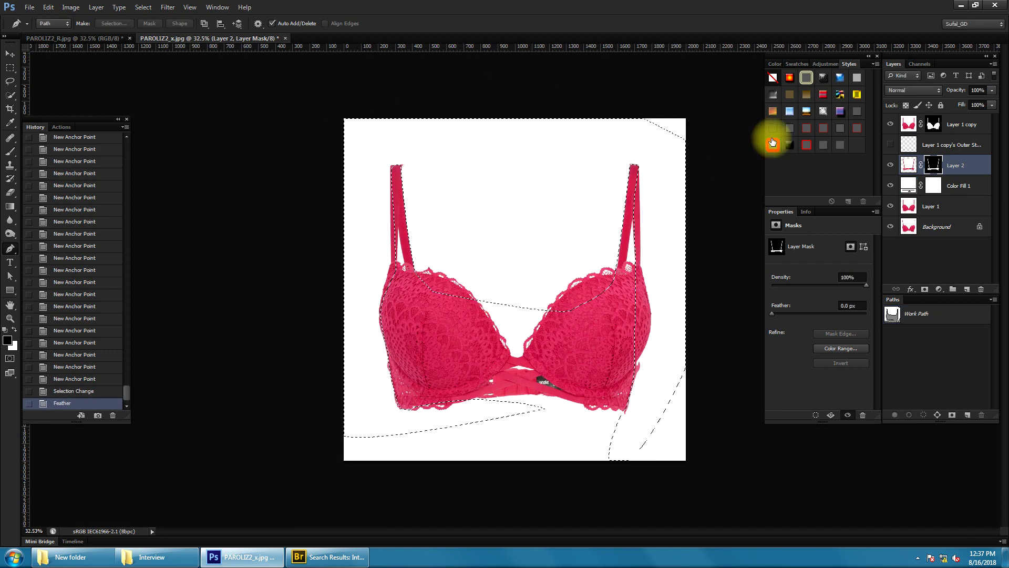
{"action": "key", "text": "Delete"}
{"action": "key", "text": "ctrl+d"}
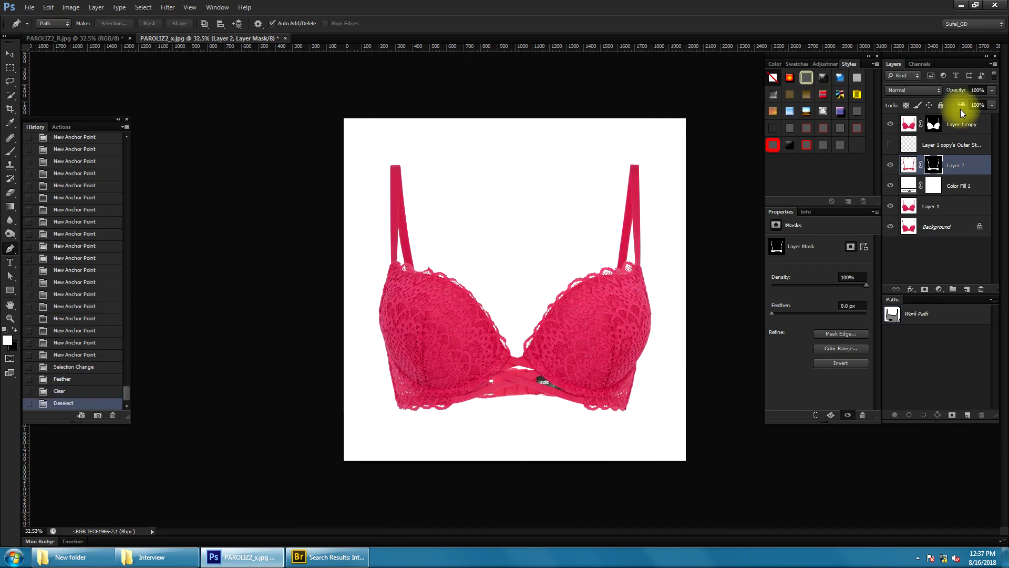
Delete the Outer Stroke layer
{"action": "key", "text": "a"}
{"action": "left_click", "coordinate": [946, 144]}
{"action": "key", "text": "Delete"}
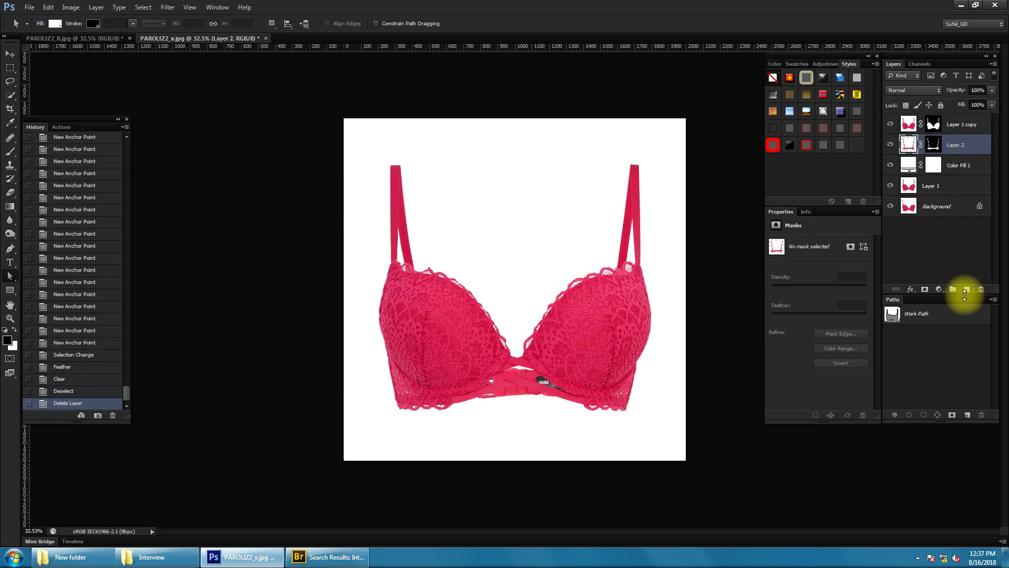
Add a new layer for shadows and set up a fully soft brush
{"action": "left_click", "coordinate": [967, 289]}
{"action": "scroll", "coordinate": [562, 280], "scroll_direction": "up", "scroll_amount": 3}
{"action": "key", "text": "b"}
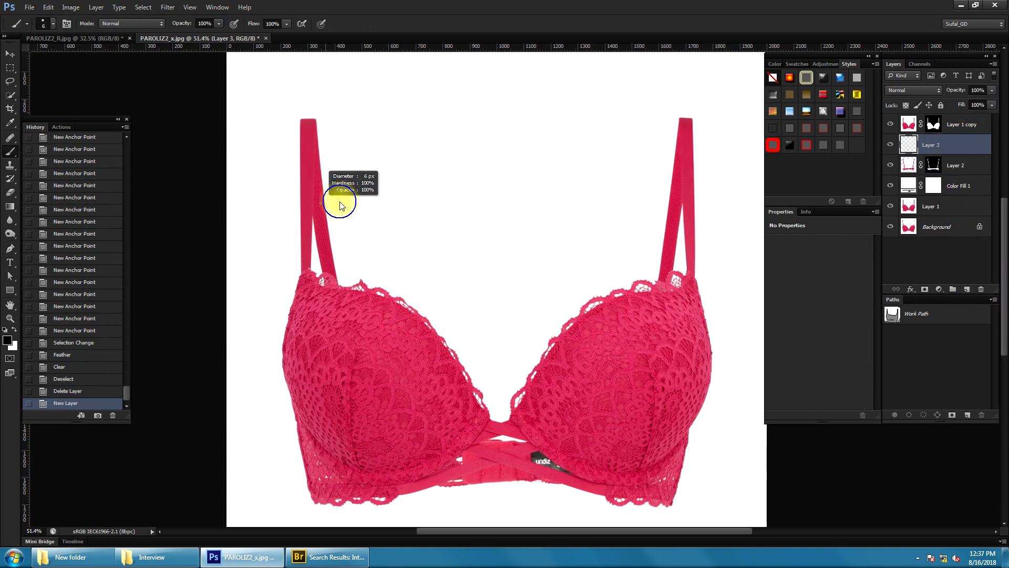
{"action": "right_click", "coordinate": [389, 151]}
{"action": "key", "text": "Return"}
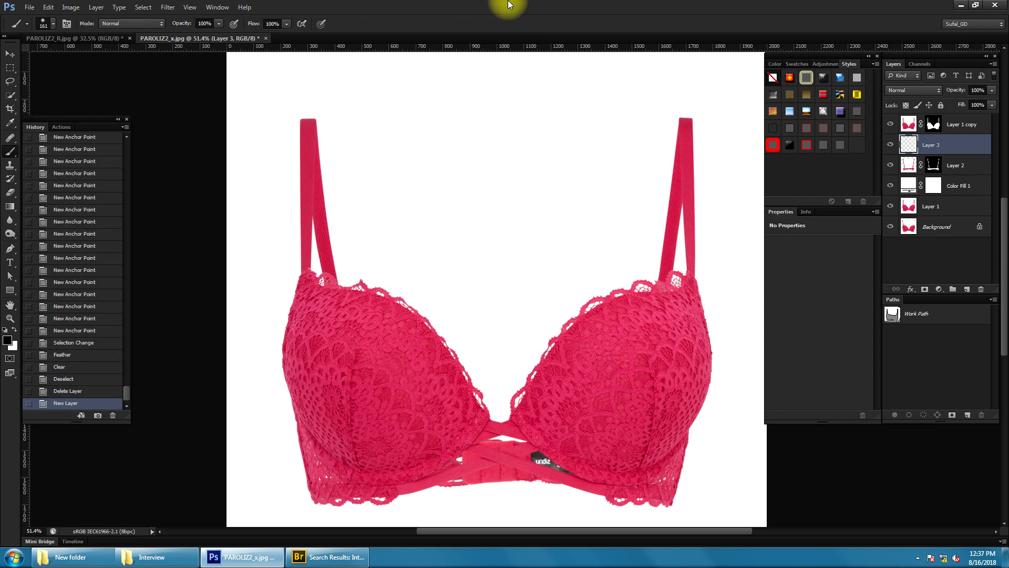
Paint soft black shadows along the left and right straps
{"action": "left_click_drag", "start_coordinate": [305, 101], "coordinate": [281, 284]}
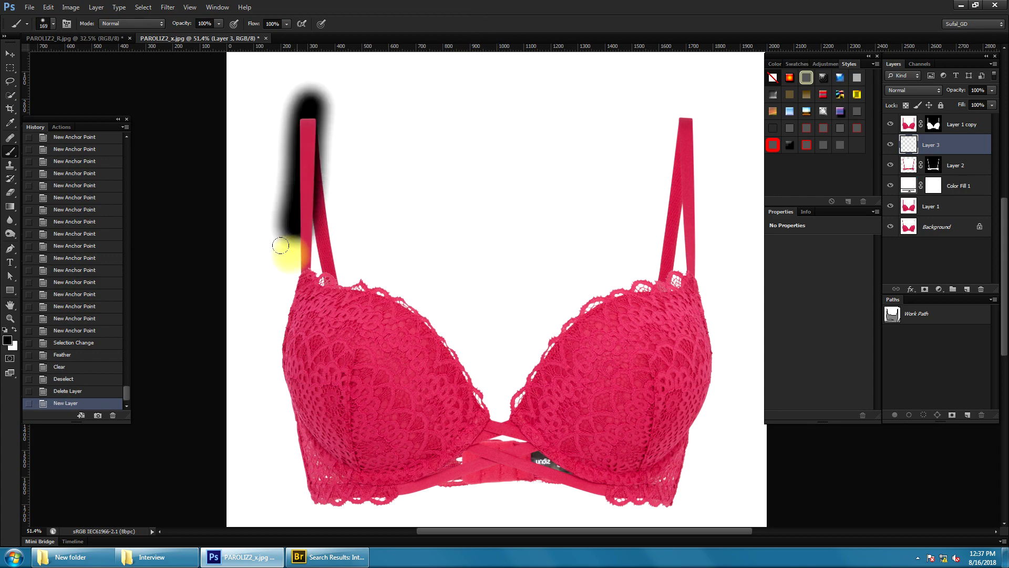
{"action": "left_click", "coordinate": [293, 127]}
{"action": "left_click_drag", "start_coordinate": [288, 124], "coordinate": [200, 326]}
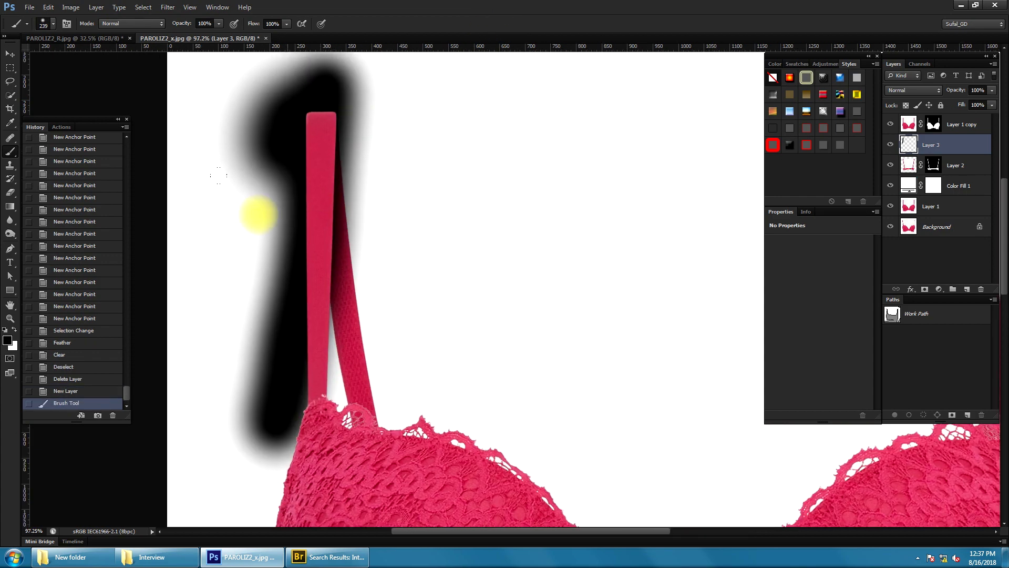
{"action": "left_click_drag", "start_coordinate": [386, 262], "coordinate": [368, 253]}
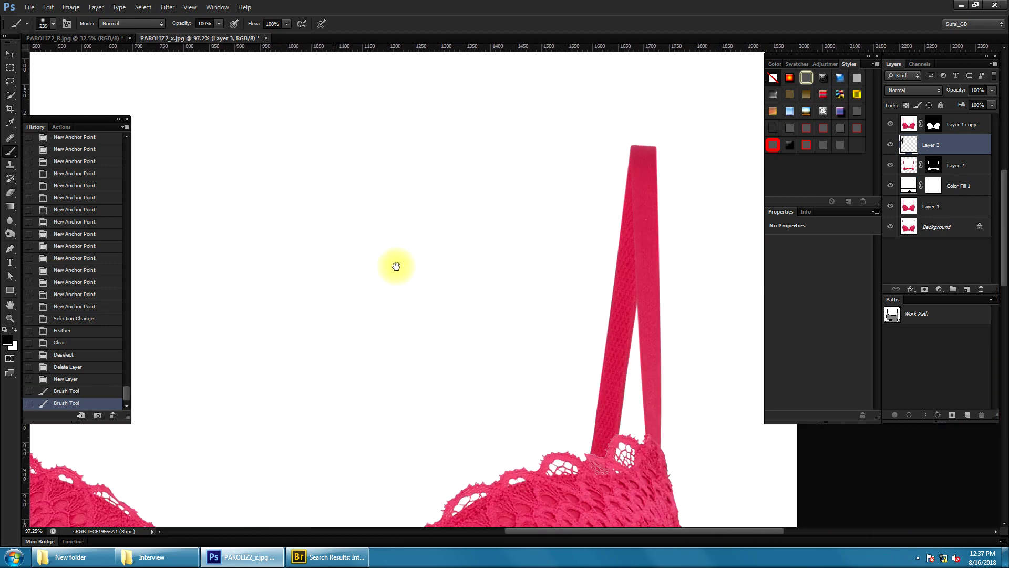
{"action": "left_click", "coordinate": [673, 139]}
{"action": "mouse_move", "coordinate": [644, 175]}
{"action": "left_mouse_down"}
{"action": "mouse_move", "coordinate": [652, 295]}
{"action": "mouse_move", "coordinate": [652, 148]}
{"action": "mouse_move", "coordinate": [663, 200]}
{"action": "left_mouse_up"}
{"action": "mouse_move", "coordinate": [704, 239]}
{"action": "left_mouse_down"}
{"action": "mouse_move", "coordinate": [705, 365]}
{"action": "mouse_move", "coordinate": [689, 187]}
{"action": "mouse_move", "coordinate": [642, 102]}
{"action": "left_mouse_up"}
{"action": "scroll", "coordinate": [621, 270], "scroll_direction": "down", "scroll_amount": 8}
{"action": "scroll", "coordinate": [620, 271], "scroll_direction": "up", "scroll_amount": 8}
Shade the cup edge, left strap base and the gap between the cups, undoing a stray band stroke
{"action": "mouse_move", "coordinate": [590, 203]}
{"action": "left_mouse_down"}
{"action": "mouse_move", "coordinate": [558, 220]}
{"action": "mouse_move", "coordinate": [608, 353]}
{"action": "left_mouse_up"}
{"action": "scroll", "coordinate": [746, 335], "scroll_direction": "left", "scroll_amount": 8}
{"action": "mouse_move", "coordinate": [396, 227]}
{"action": "left_mouse_down"}
{"action": "mouse_move", "coordinate": [327, 218]}
{"action": "mouse_move", "coordinate": [368, 179]}
{"action": "mouse_move", "coordinate": [421, 200]}
{"action": "left_mouse_up"}
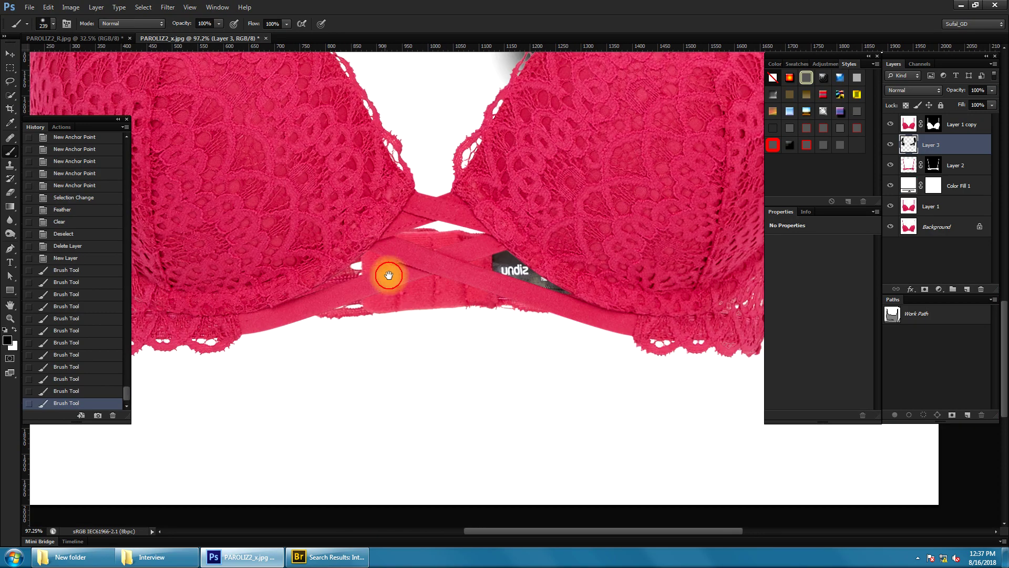
{"action": "scroll", "coordinate": [400, 316], "scroll_direction": "down", "scroll_amount": 5}
{"action": "scroll", "coordinate": [399, 315], "scroll_direction": "right", "scroll_amount": 5}
{"action": "mouse_move", "coordinate": [431, 105]}
{"action": "left_mouse_down"}
{"action": "mouse_move", "coordinate": [463, 140]}
{"action": "mouse_move", "coordinate": [216, 300]}
{"action": "left_mouse_up"}
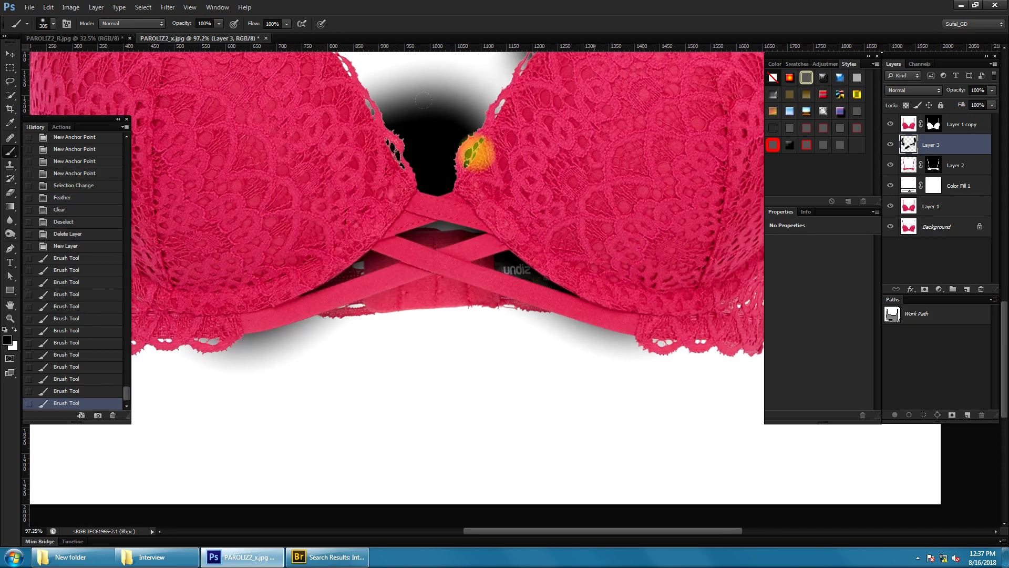
{"action": "left_click_drag", "start_coordinate": [473, 152], "coordinate": [470, 289]}
{"action": "left_click_drag", "start_coordinate": [529, 247], "coordinate": [277, 332]}
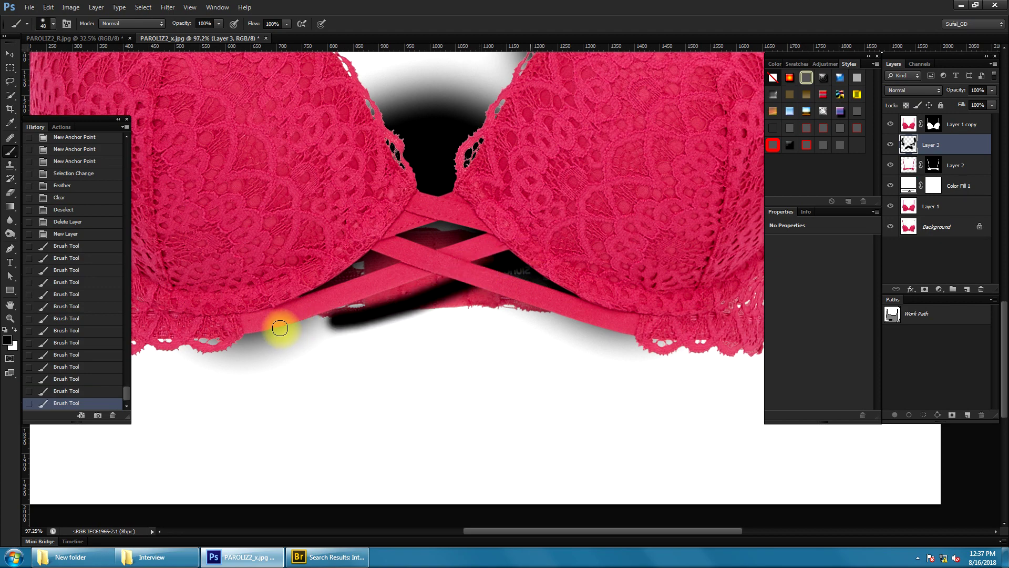
{"action": "key", "text": "ctrl+z"}
Paint large soft shadows across the lower right, lower-left edge and bottom of the band
{"action": "scroll", "coordinate": [529, 260], "scroll_direction": "down", "scroll_amount": 3}
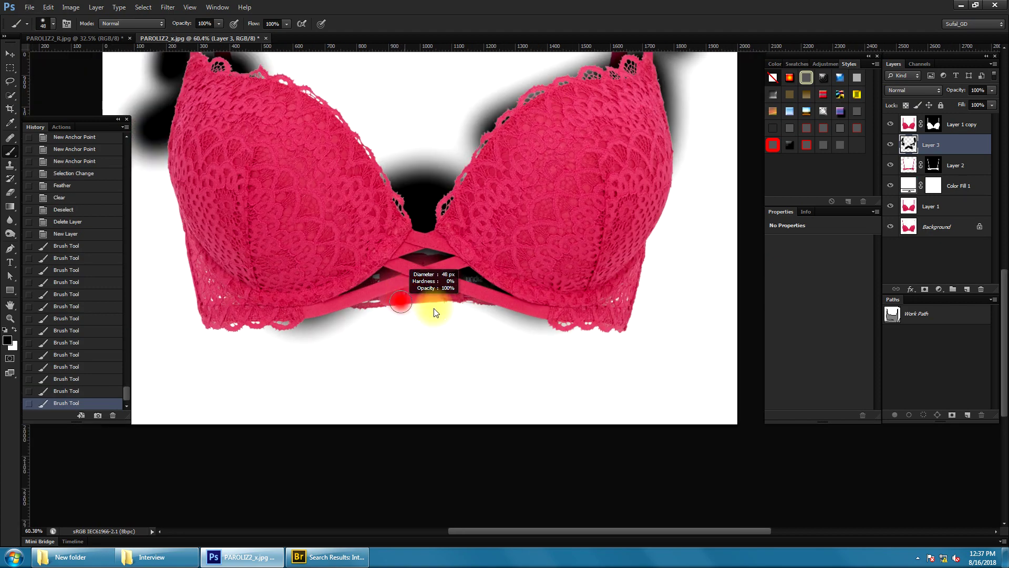
{"action": "left_click_drag", "start_coordinate": [473, 311], "coordinate": [536, 315]}
{"action": "key", "text": "ctrl+z"}
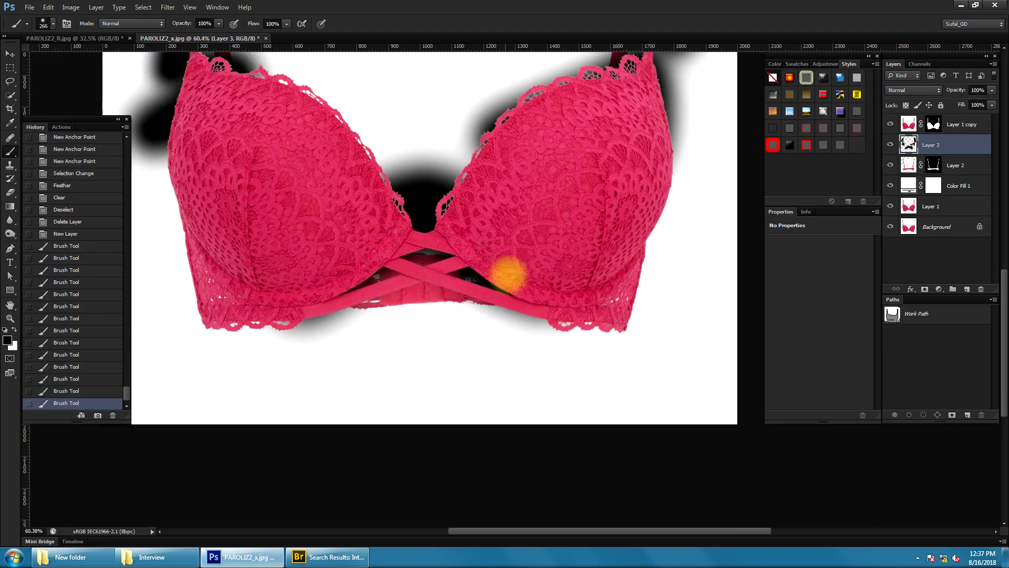
{"action": "mouse_move", "coordinate": [481, 261]}
{"action": "left_mouse_down"}
{"action": "mouse_move", "coordinate": [343, 254]}
{"action": "mouse_move", "coordinate": [316, 284]}
{"action": "left_mouse_up"}
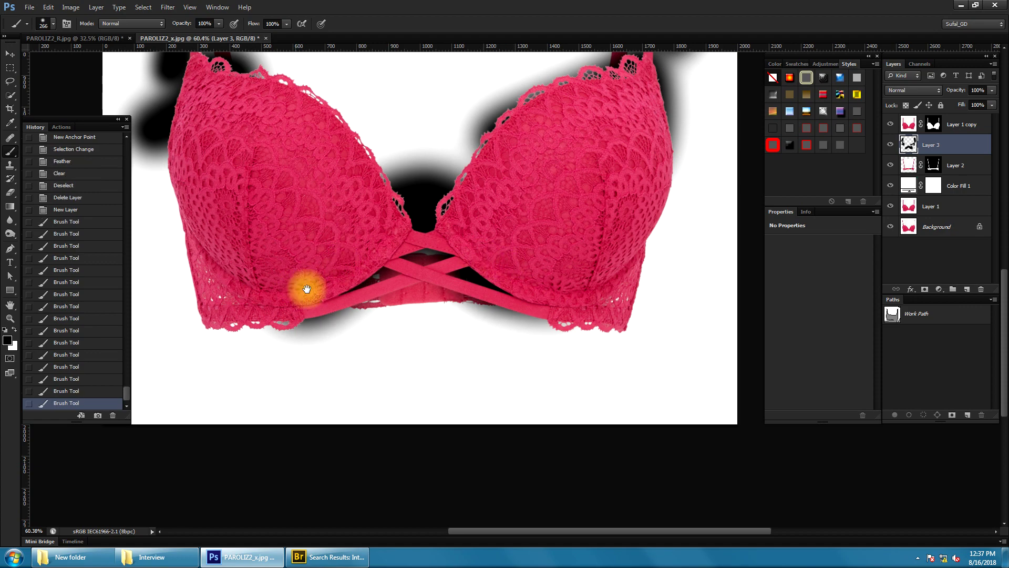
{"action": "left_click", "coordinate": [516, 340], "text": "alt"}
{"action": "left_click_drag", "start_coordinate": [667, 286], "coordinate": [646, 380]}
{"action": "mouse_move", "coordinate": [205, 240]}
{"action": "left_mouse_down"}
{"action": "mouse_move", "coordinate": [199, 349]}
{"action": "mouse_move", "coordinate": [286, 405]}
{"action": "mouse_move", "coordinate": [500, 401]}
{"action": "left_mouse_up"}
{"action": "mouse_move", "coordinate": [557, 358]}
{"action": "left_mouse_down"}
{"action": "mouse_move", "coordinate": [520, 293]}
{"action": "mouse_move", "coordinate": [549, 254]}
{"action": "mouse_move", "coordinate": [565, 292]}
{"action": "left_mouse_up"}
Copy Layer 2's mask onto Layer 3 and set Layer 3 to 35% opacity
{"action": "left_click_drag", "start_coordinate": [932, 157], "coordinate": [934, 145]}
{"action": "key", "text": "a"}
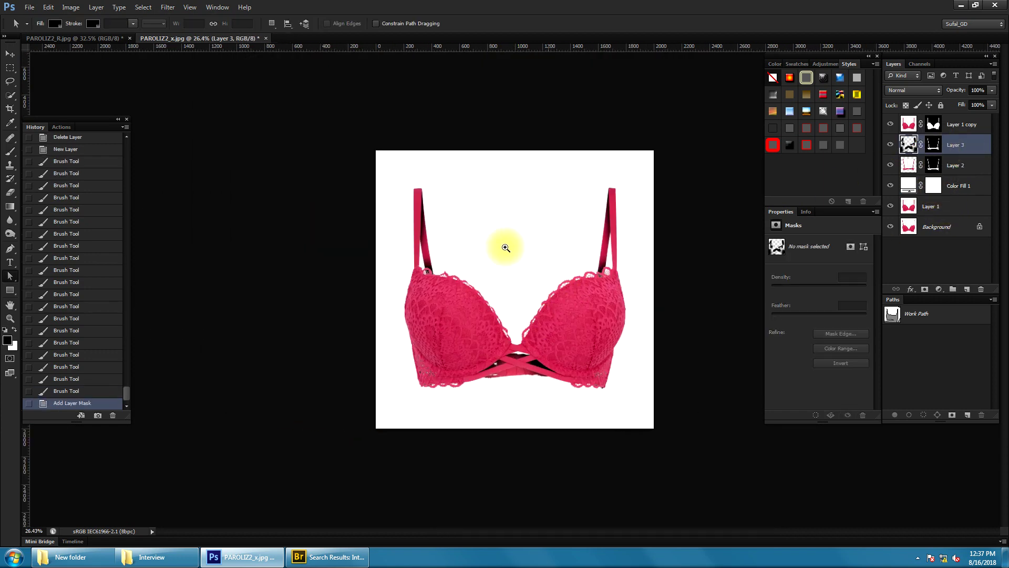
{"action": "scroll", "coordinate": [517, 281], "scroll_direction": "up", "scroll_amount": 1}
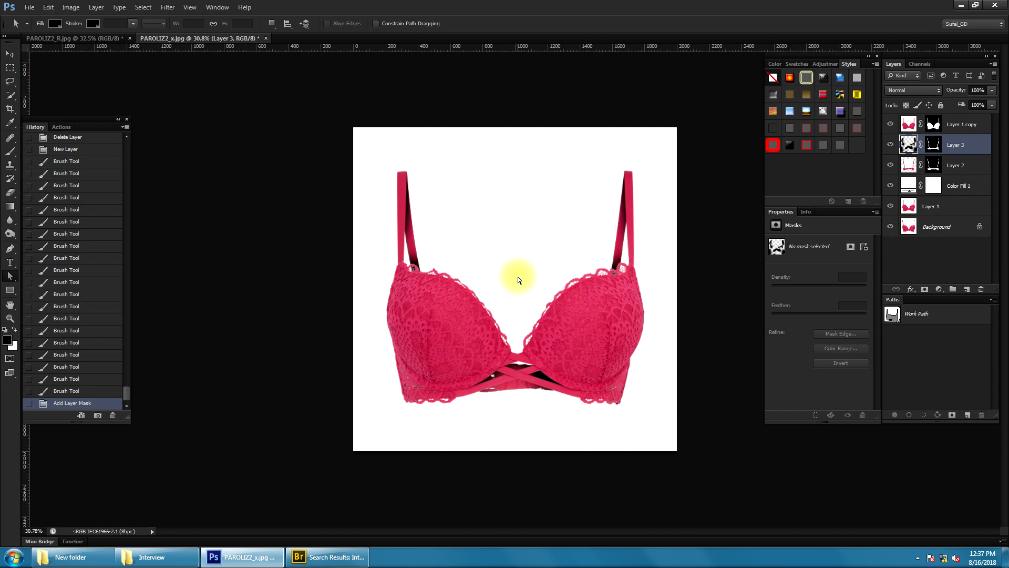
{"action": "type", "text": "33"}
{"action": "scroll", "coordinate": [626, 221], "scroll_direction": "up", "scroll_amount": 3}
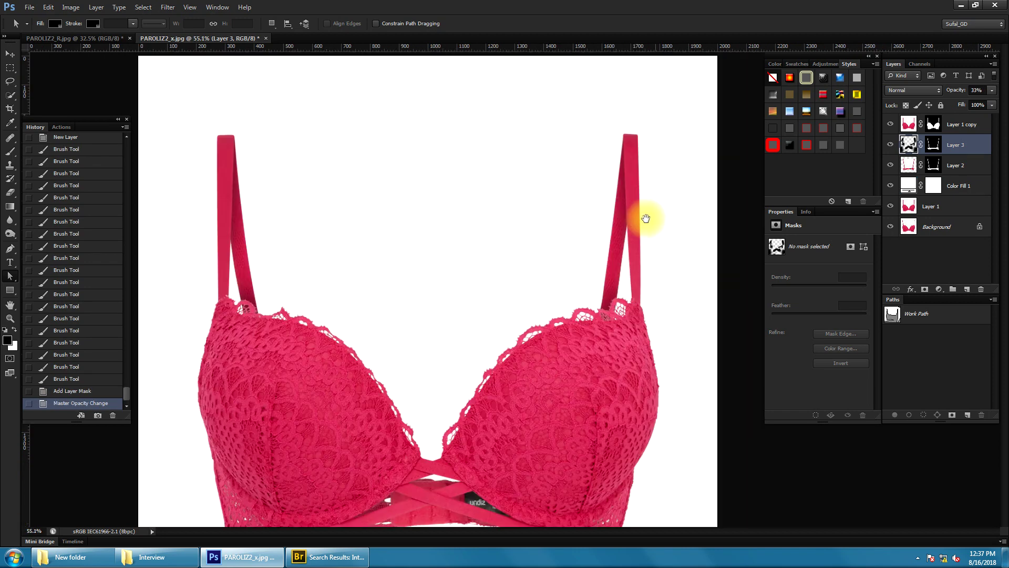
{"action": "key", "text": "3"}
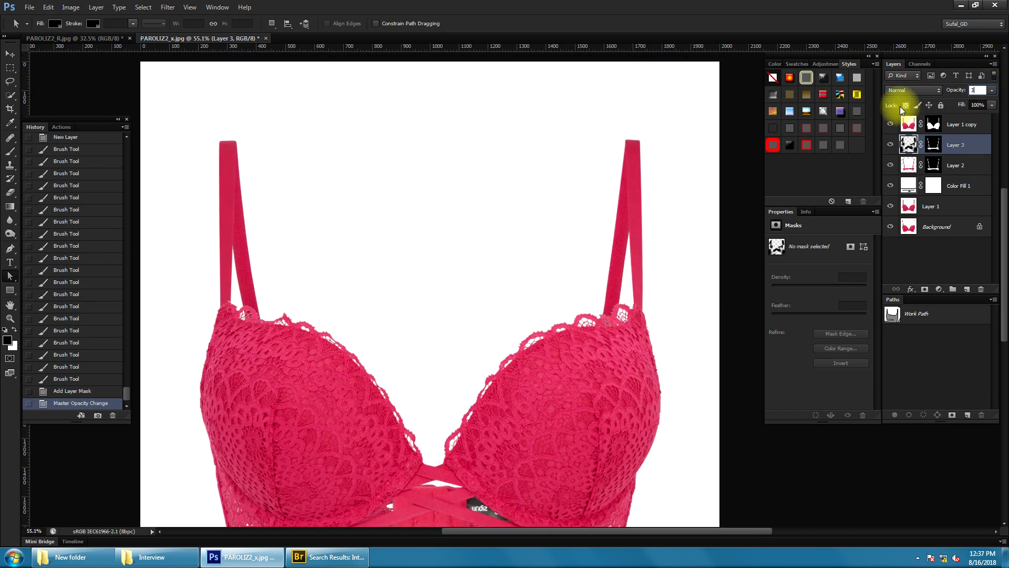
{"action": "key", "text": "5"}
Add an empty Layer 4 above Layer 3, zoomed in on the crossed lower straps
{"action": "left_click", "coordinate": [486, 313], "text": "alt"}
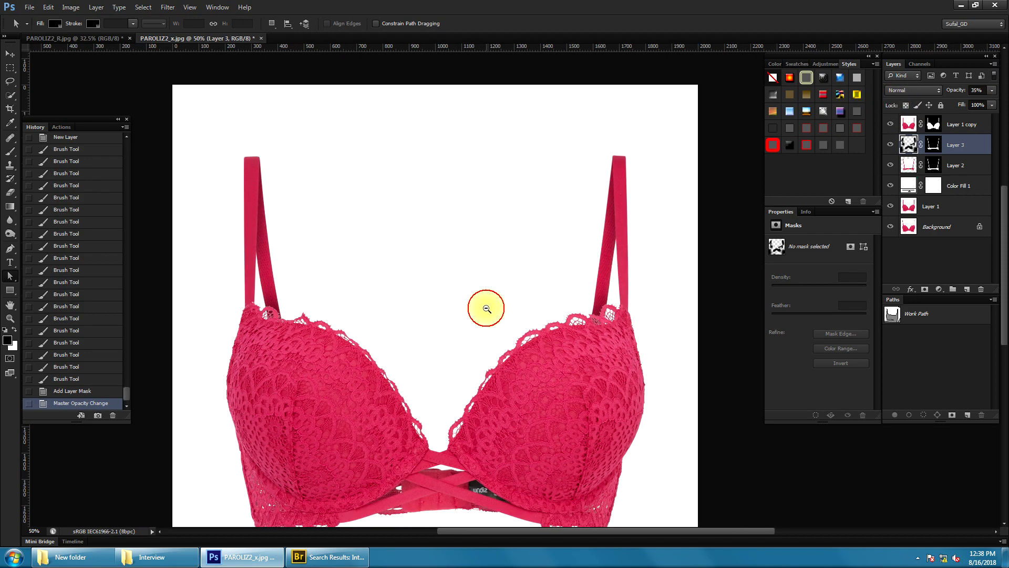
{"action": "left_click", "coordinate": [550, 398]}
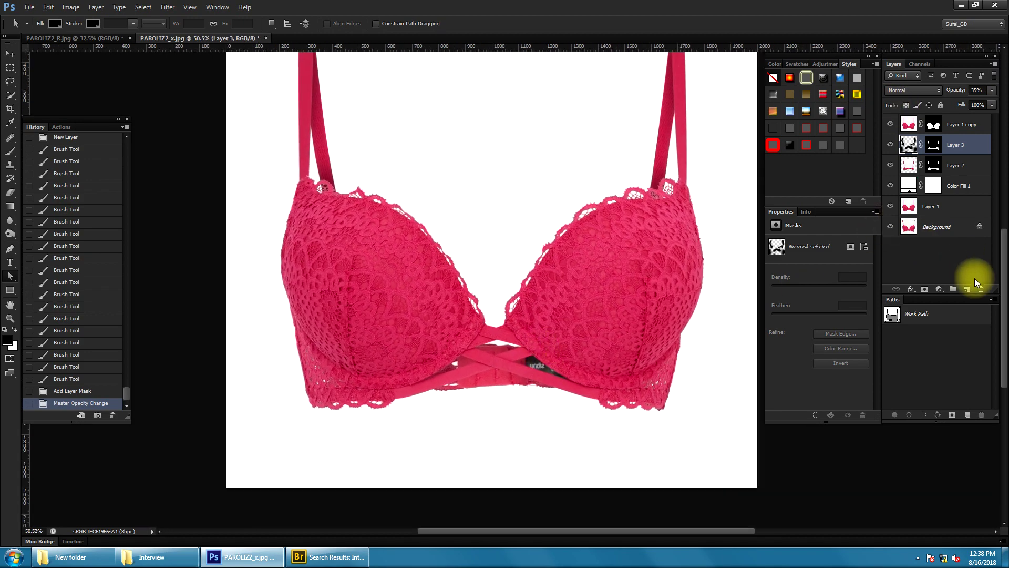
{"action": "left_click", "coordinate": [967, 289]}
{"action": "left_click", "coordinate": [510, 399]}
{"action": "left_click_drag", "start_coordinate": [510, 399], "coordinate": [557, 373]}
Paint a black shadow behind the crossed lower straps with a size 57 brush
{"action": "key", "text": "b"}
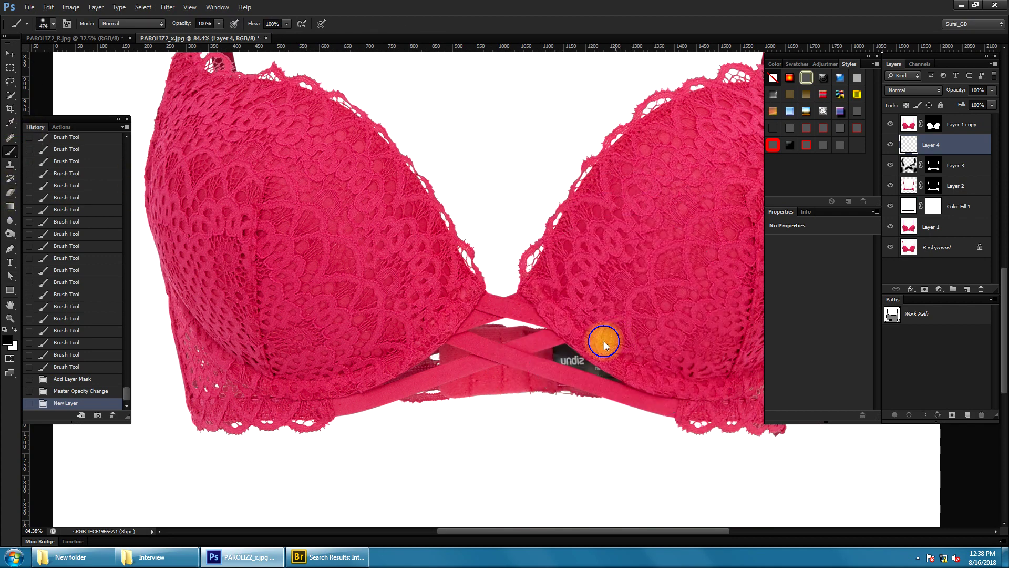
{"action": "mouse_move", "coordinate": [563, 355]}
{"action": "left_mouse_down"}
{"action": "mouse_move", "coordinate": [548, 352]}
{"action": "mouse_move", "coordinate": [583, 342]}
{"action": "mouse_move", "coordinate": [315, 471]}
{"action": "left_mouse_up"}
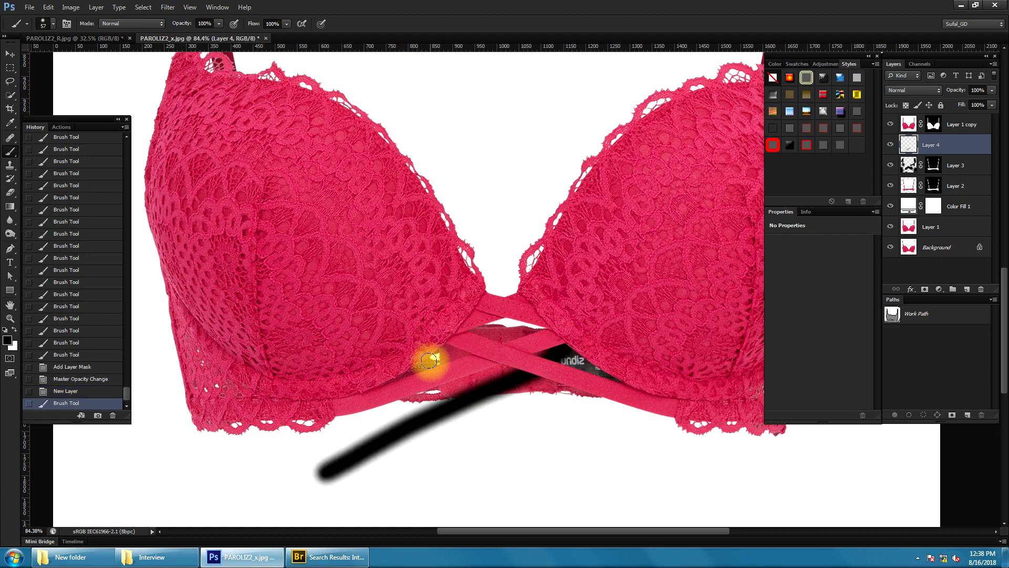
{"action": "key", "text": "ctrl+z"}
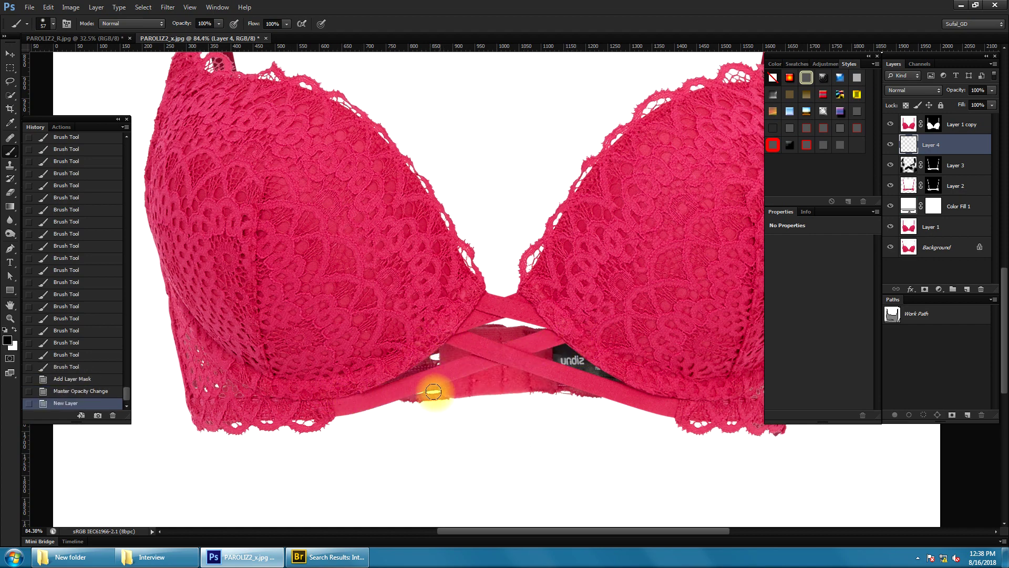
{"action": "left_click_drag", "start_coordinate": [465, 392], "coordinate": [613, 326]}
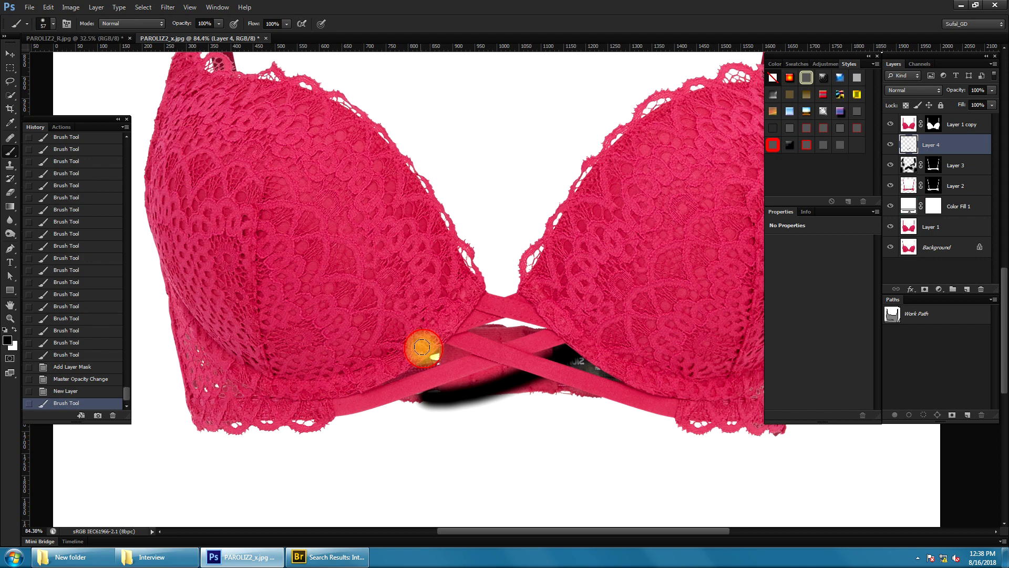
{"action": "left_click_drag", "start_coordinate": [422, 347], "coordinate": [583, 416]}
{"action": "key", "text": "ctrl+z"}
{"action": "left_click_drag", "start_coordinate": [421, 345], "coordinate": [619, 411]}
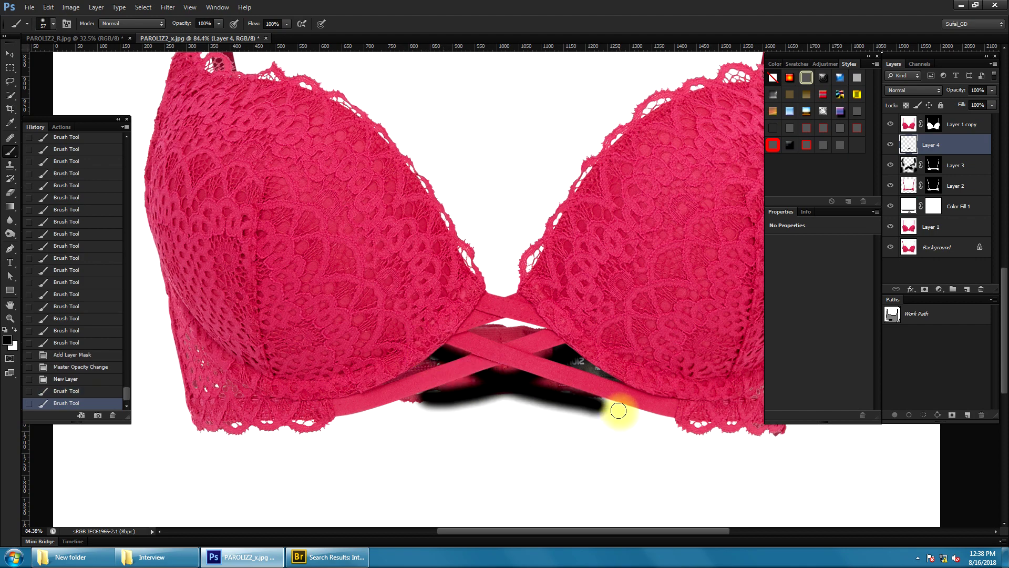
Set Layer 4's opacity to 15% and copy Layer 3's mask onto it
{"action": "key", "text": "a"}
{"action": "key", "text": "1"}
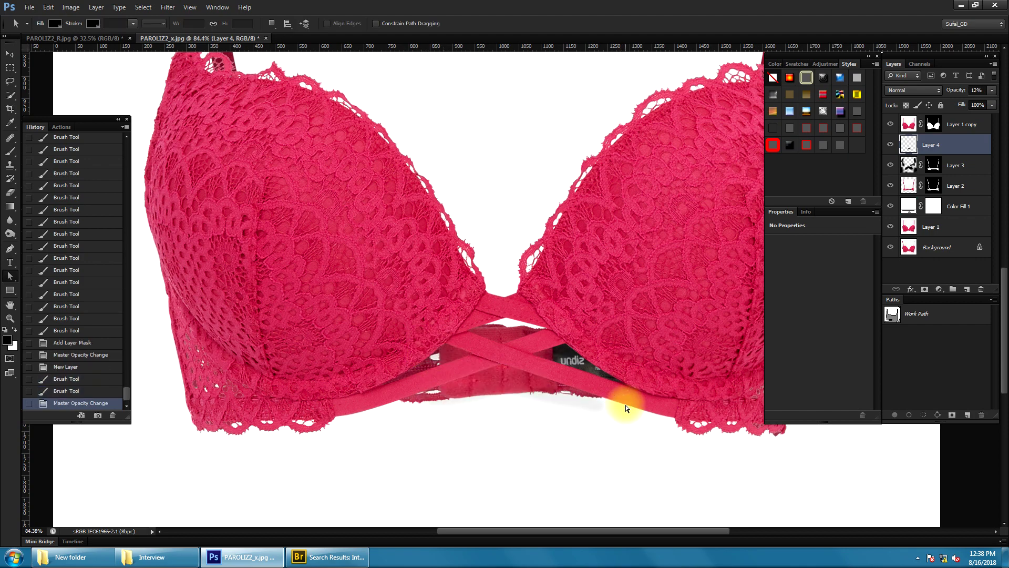
{"action": "key", "text": "2"}
{"action": "key", "text": "3"}
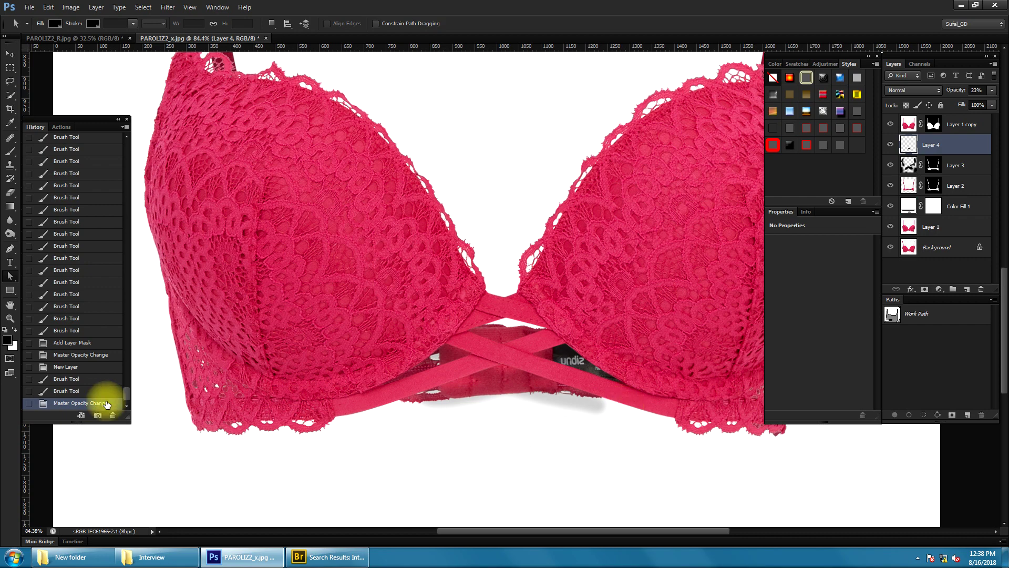
{"action": "scroll", "coordinate": [418, 348], "scroll_direction": "down", "scroll_amount": 2}
{"action": "scroll", "coordinate": [570, 358], "scroll_direction": "down", "scroll_amount": 1}
{"action": "scroll", "coordinate": [604, 434], "scroll_direction": "down", "scroll_amount": 1}
{"action": "scroll", "coordinate": [604, 433], "scroll_direction": "up", "scroll_amount": 1}
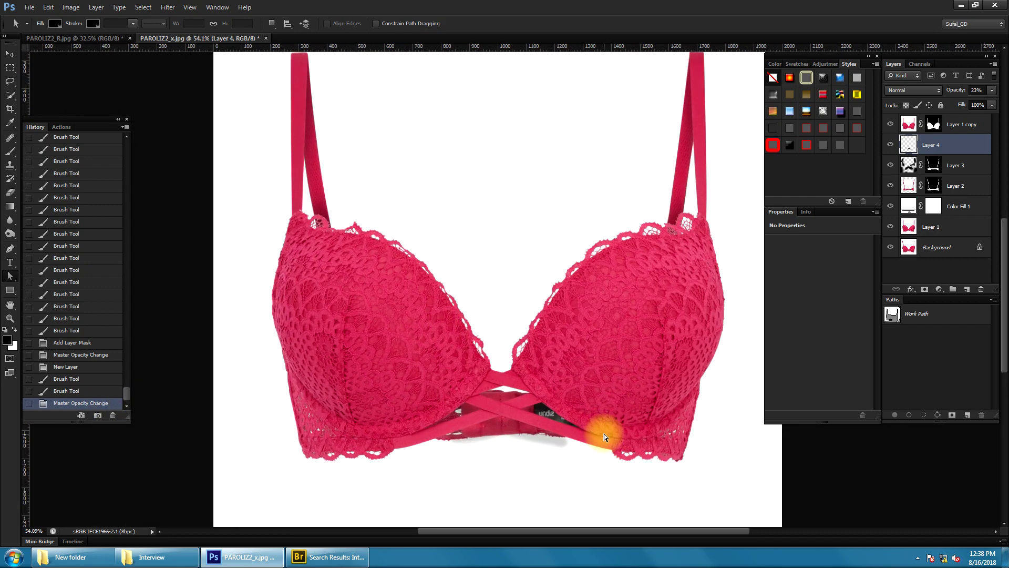
{"action": "key", "text": "1"}
{"action": "key", "text": "5"}
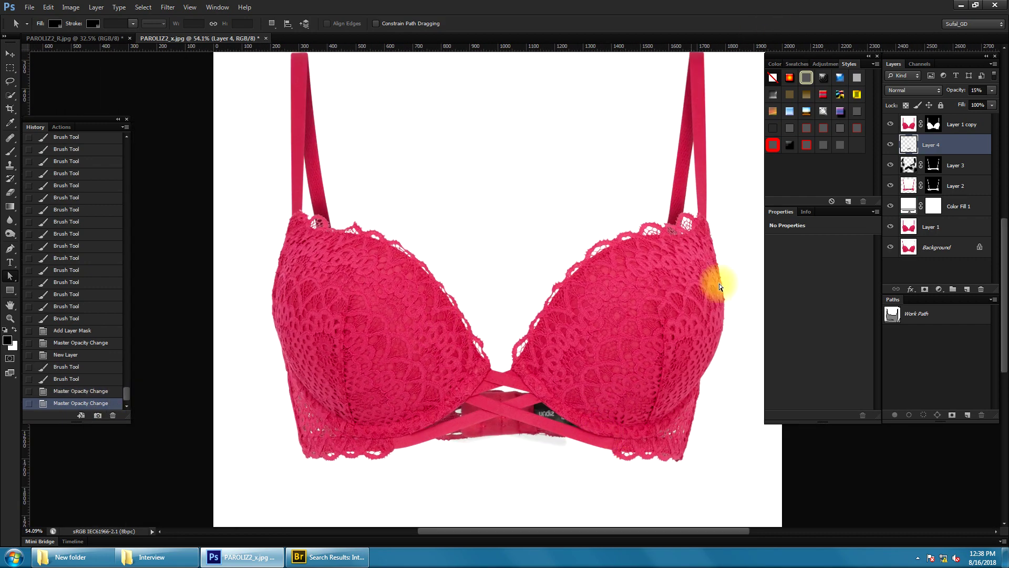
{"action": "left_click_drag", "start_coordinate": [934, 165], "coordinate": [946, 147]}
Group Layer 1 copy through Layer 2 into Group 1 and show guides
{"action": "scroll", "coordinate": [526, 203], "scroll_direction": "down", "scroll_amount": 1}
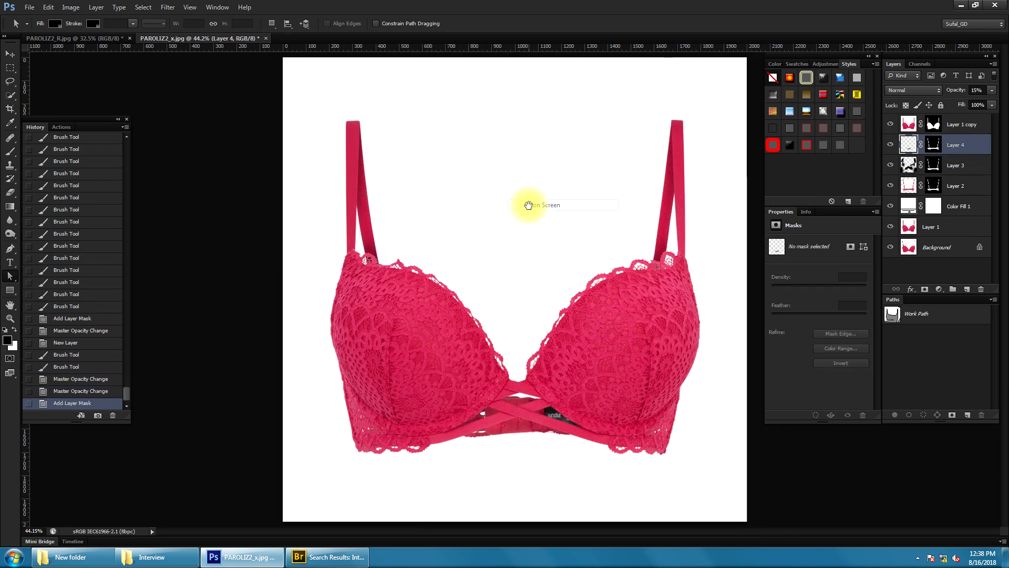
{"action": "scroll", "coordinate": [529, 206], "scroll_direction": "down", "scroll_amount": 1}
{"action": "scroll", "coordinate": [529, 206], "scroll_direction": "down", "scroll_amount": 1}
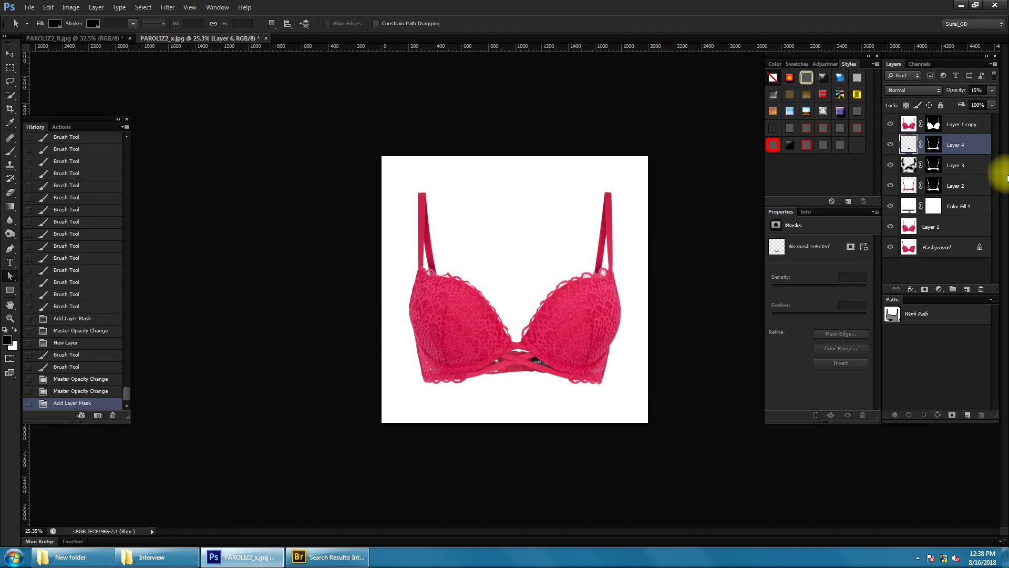
{"action": "left_click", "coordinate": [962, 126]}
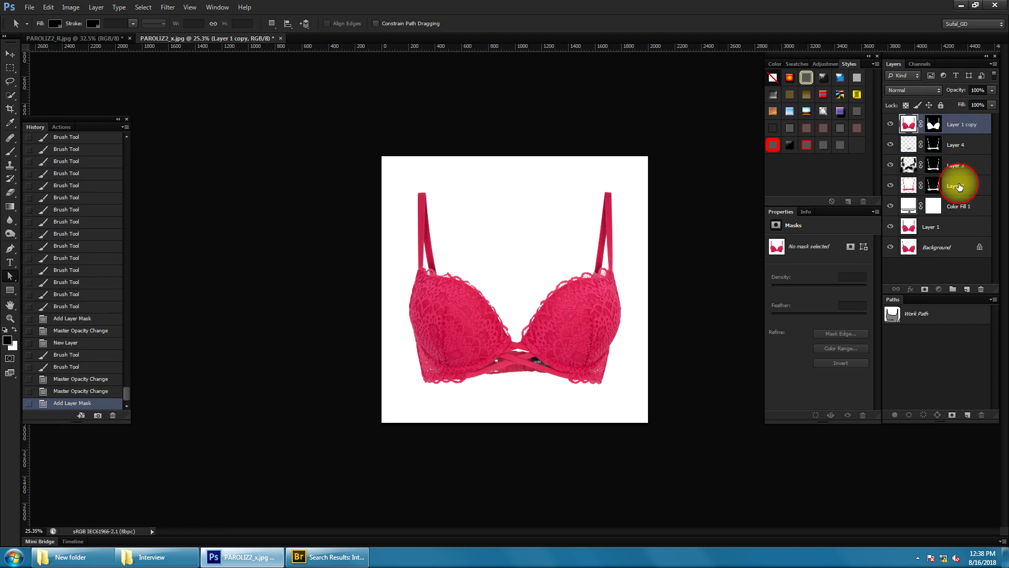
{"action": "left_click", "coordinate": [959, 187], "text": "shift"}
{"action": "key", "text": "ctrl+g"}
{"action": "key", "text": "ctrl+semicolon"}
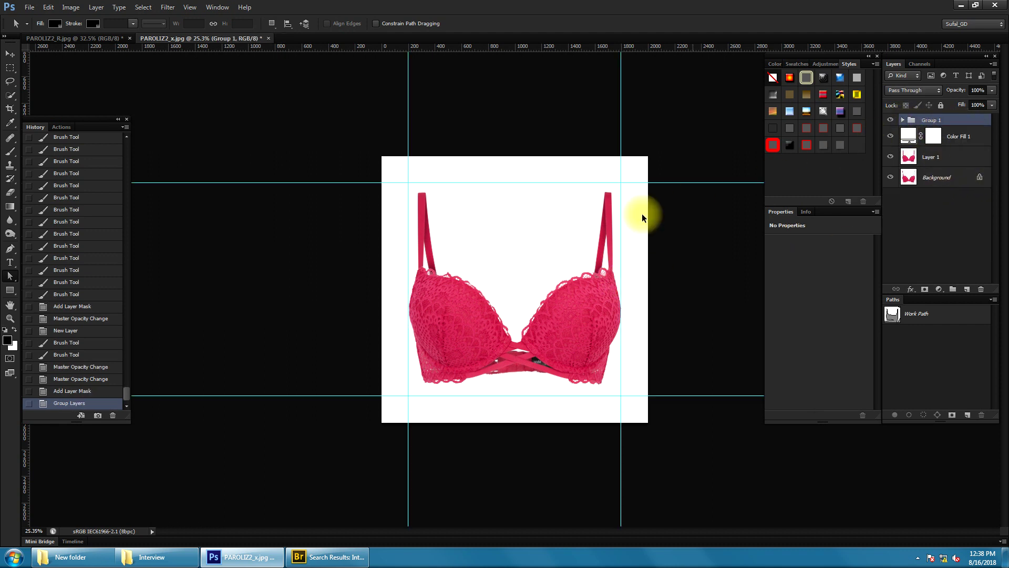
Toggle the original photo background off and on, then inspect the cut-out edges up close
{"action": "scroll", "coordinate": [574, 300], "scroll_direction": "up", "scroll_amount": 2}
{"action": "scroll", "coordinate": [574, 300], "scroll_direction": "down", "scroll_amount": 1}
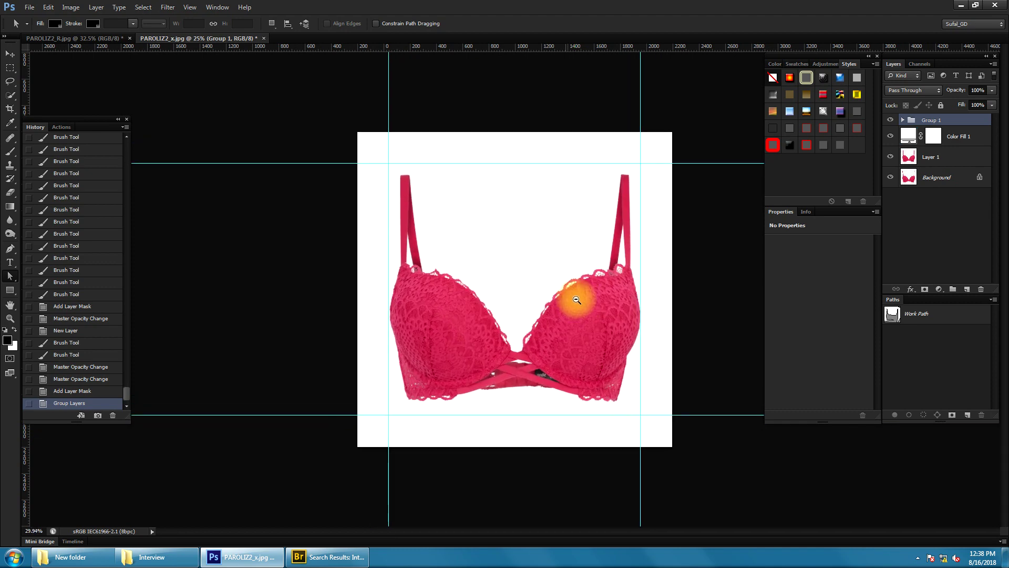
{"action": "left_click", "coordinate": [891, 177]}
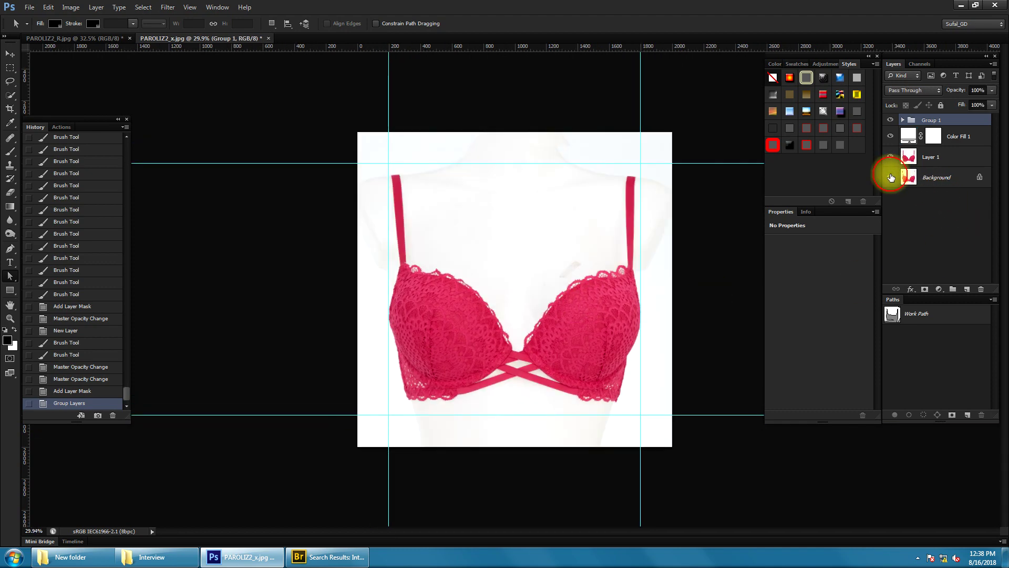
{"action": "left_click", "coordinate": [891, 177]}
{"action": "left_click_drag", "start_coordinate": [588, 241], "coordinate": [607, 207]}
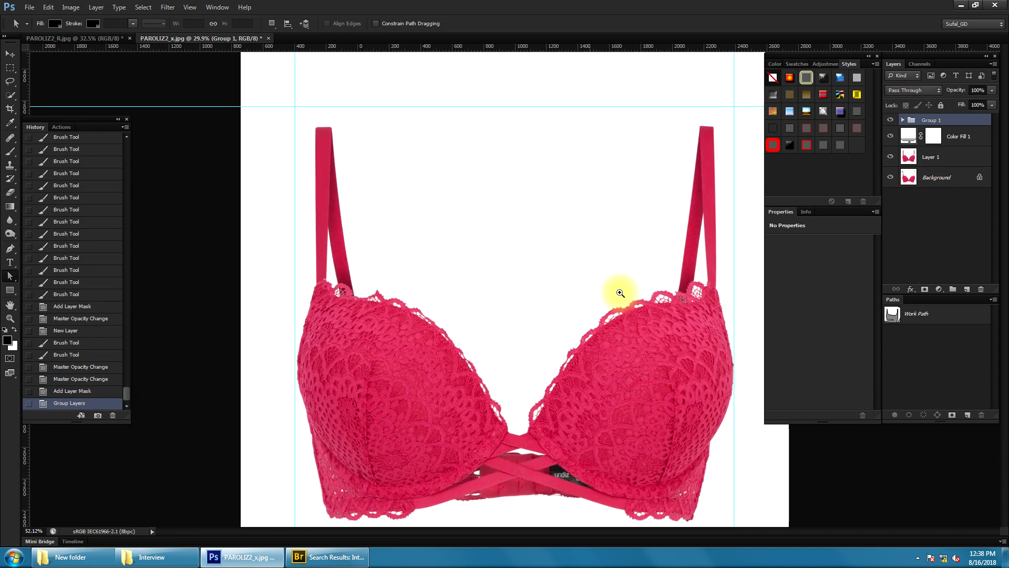
{"action": "left_click", "coordinate": [614, 196], "text": "ctrl+alt"}
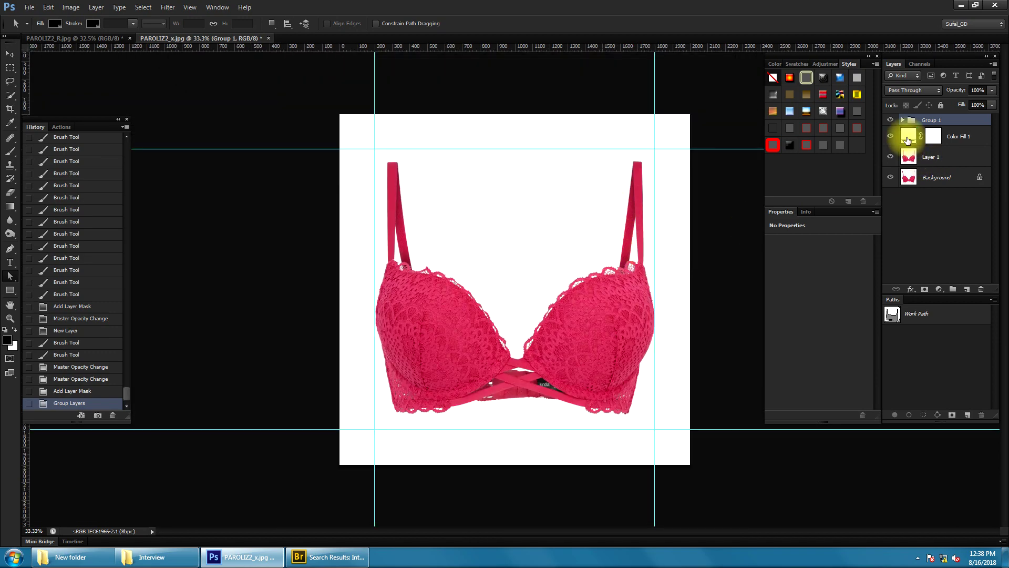
Try dark 564b4b and black backdrops for Color Fill 1, then commit pure white ffffff
{"action": "double_click", "coordinate": [908, 137]}
{"action": "left_click", "coordinate": [405, 214]}
{"action": "left_click", "coordinate": [382, 238]}
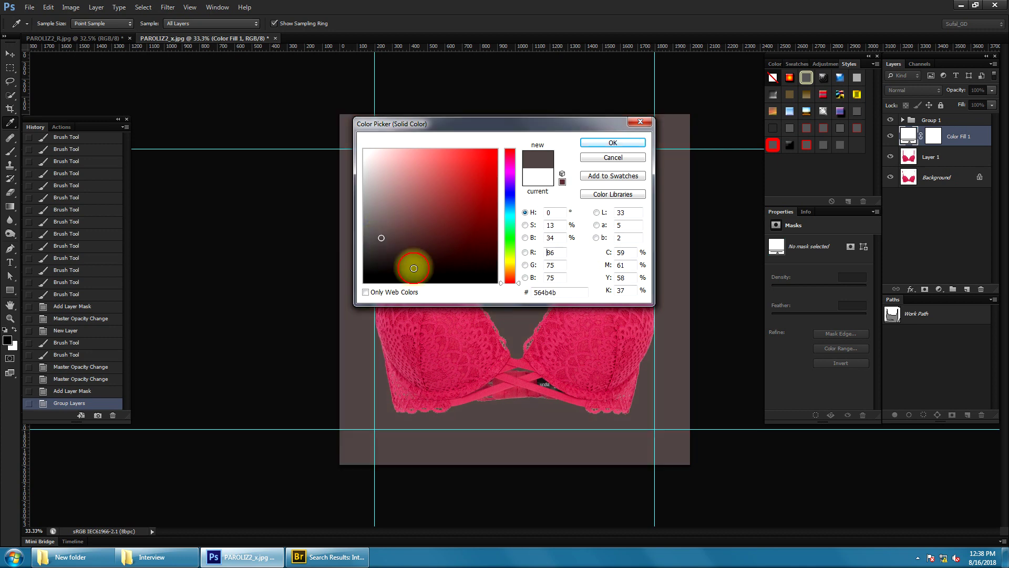
{"action": "left_click_drag", "start_coordinate": [414, 268], "coordinate": [498, 294]}
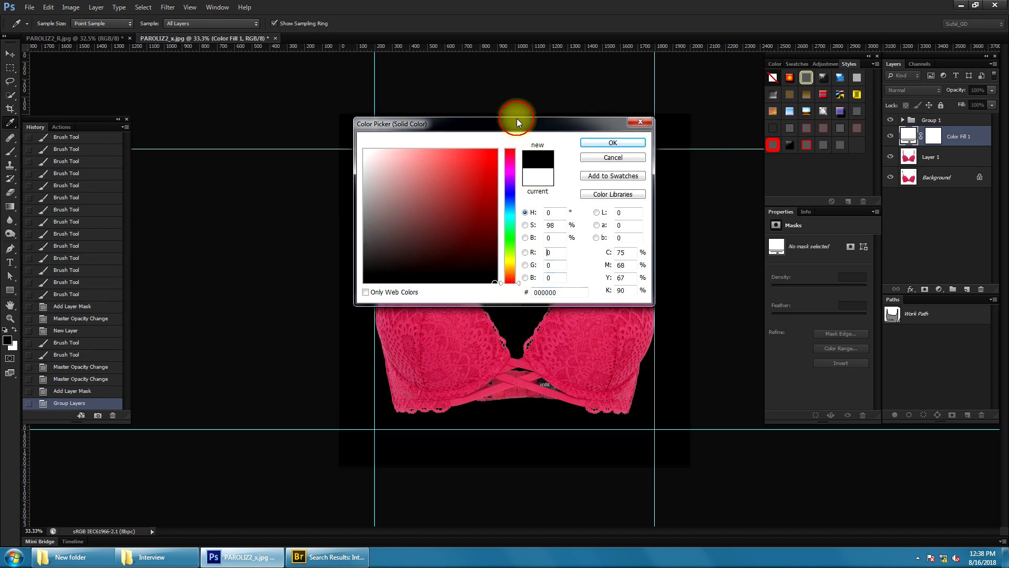
{"action": "left_click_drag", "start_coordinate": [516, 122], "coordinate": [329, 34]}
{"action": "scroll", "coordinate": [597, 281], "scroll_direction": "up", "scroll_amount": 2}
{"action": "scroll", "coordinate": [541, 338], "scroll_direction": "up", "scroll_amount": 1}
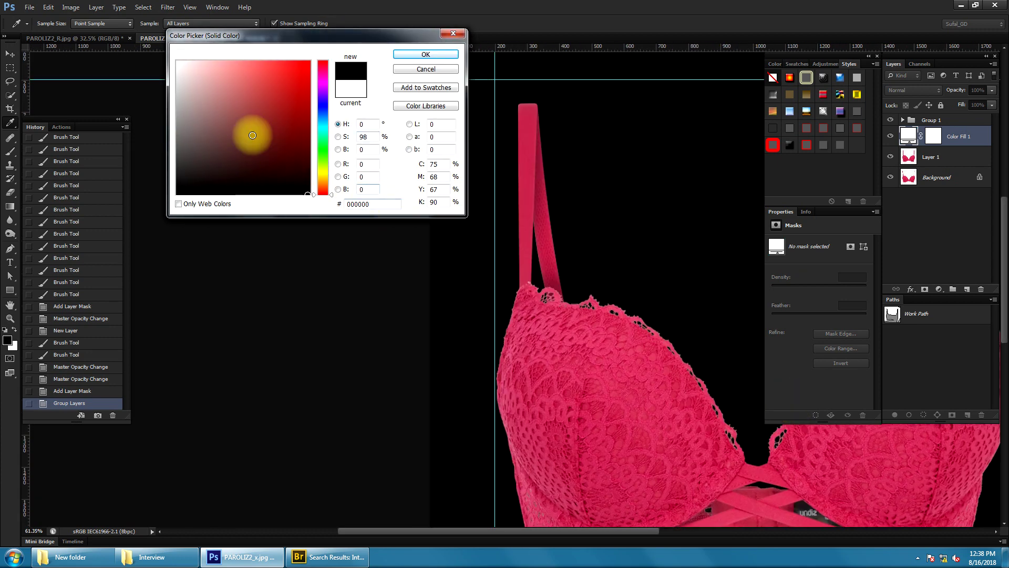
{"action": "left_click_drag", "start_coordinate": [252, 135], "coordinate": [23, 5]}
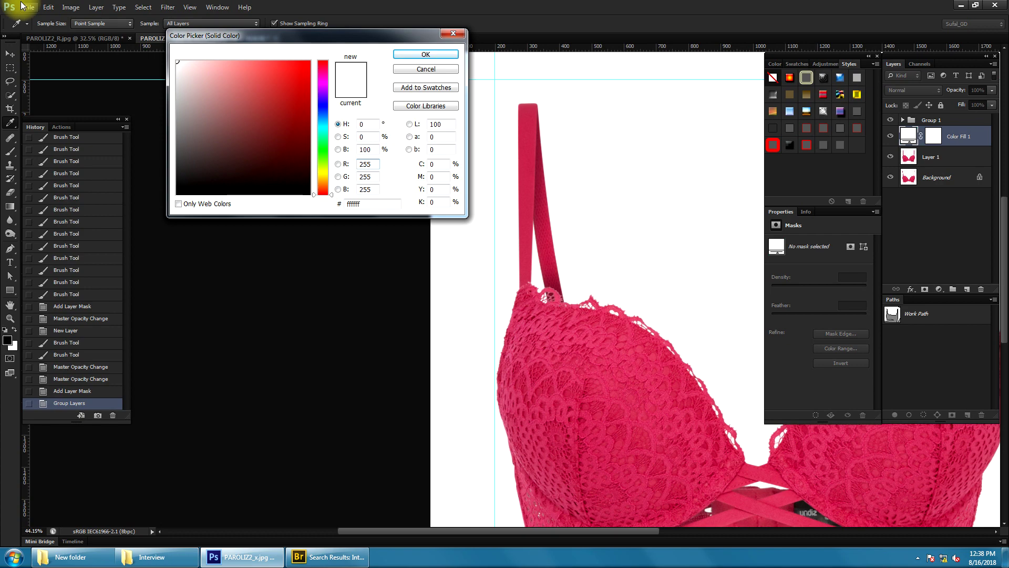
{"action": "key", "text": "Return"}
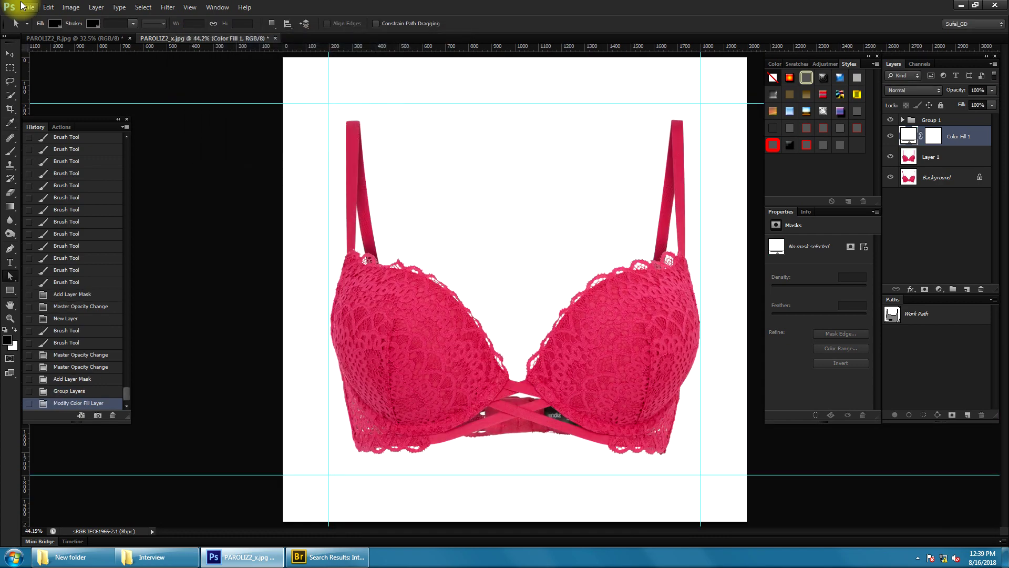
{"action": "scroll", "coordinate": [466, 247], "scroll_direction": "down", "scroll_amount": 3}
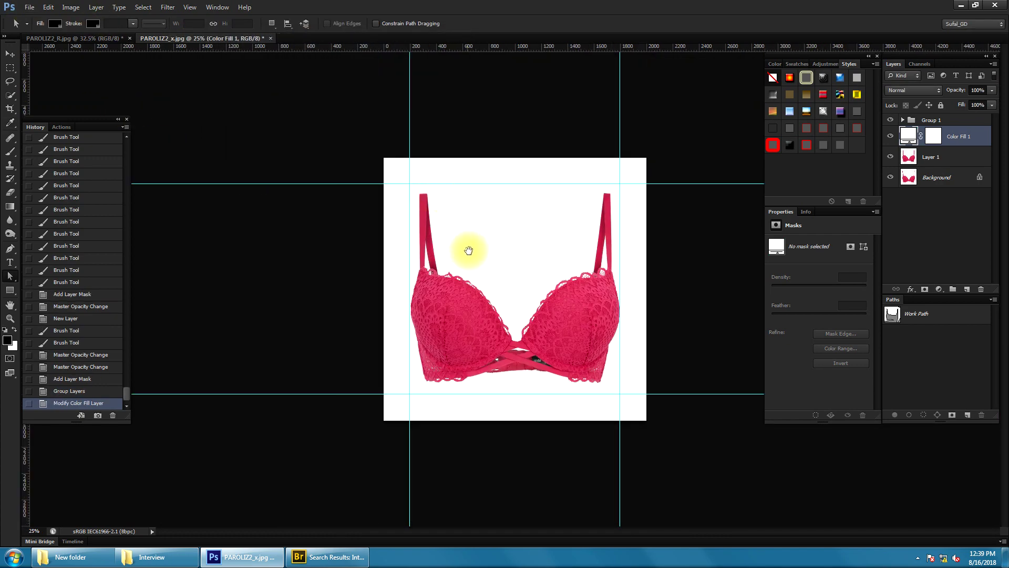